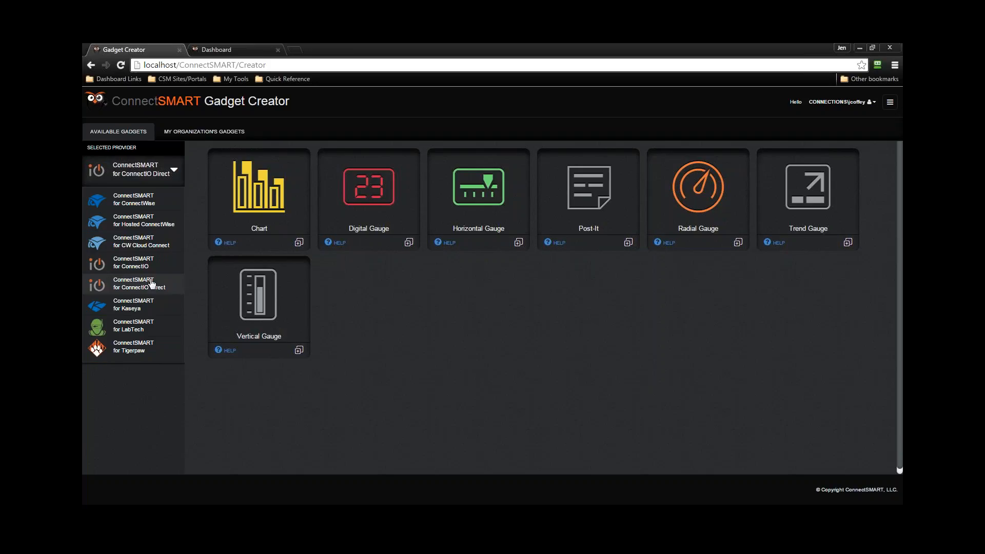
Stage the Digital Gauge from the ConnectSMART for ConnectIO Direct provider's Developer Edition and open it for configuration.
left_click(151, 283)
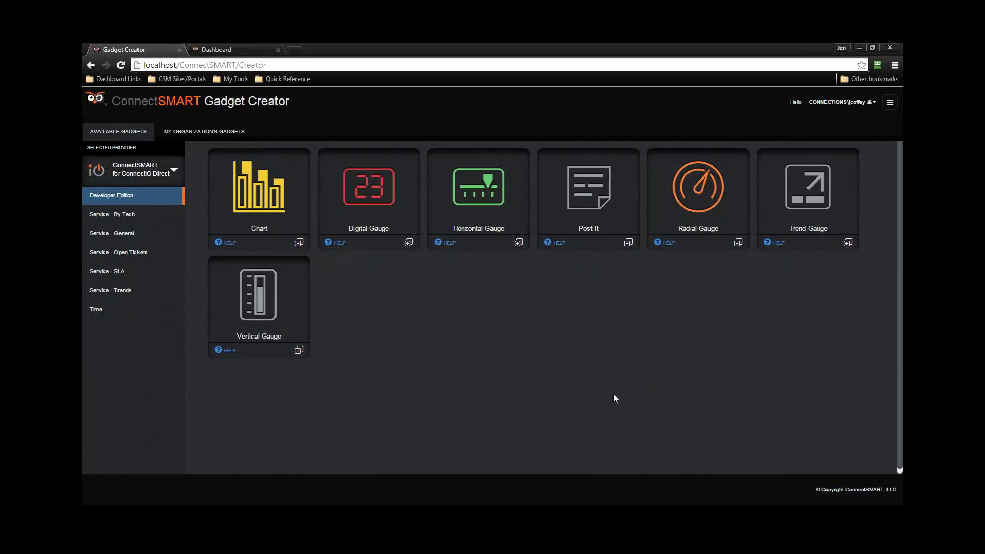
left_click(408, 242)
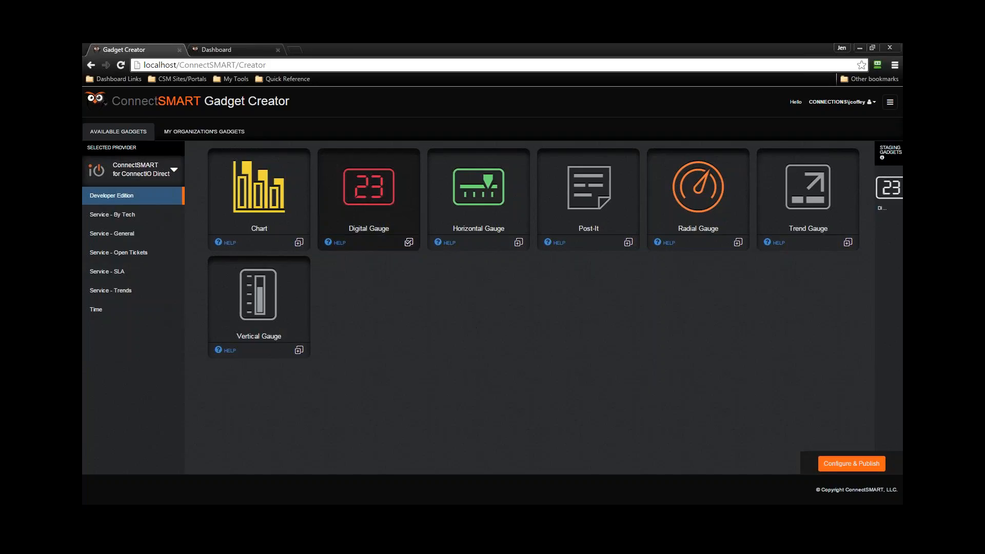
left_click(826, 458)
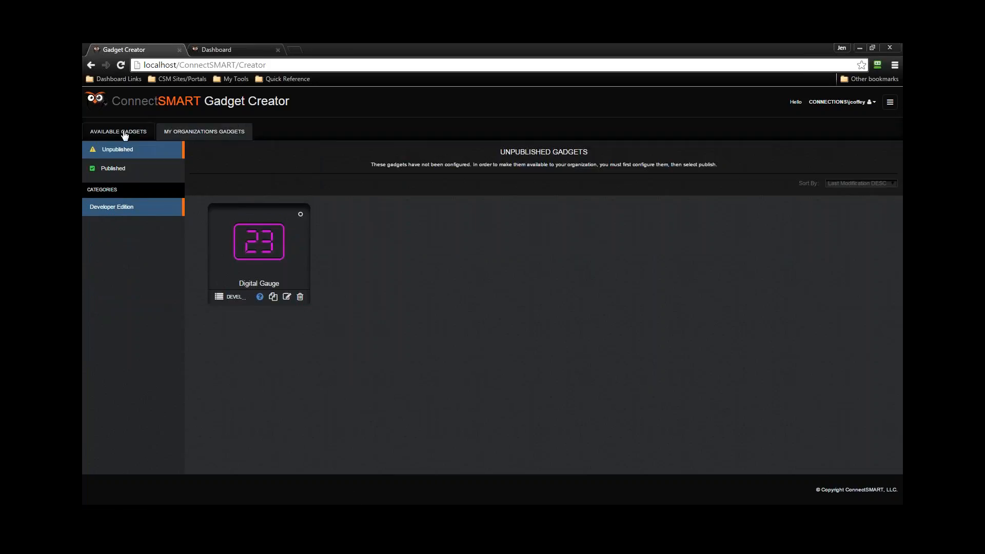
left_click(123, 132)
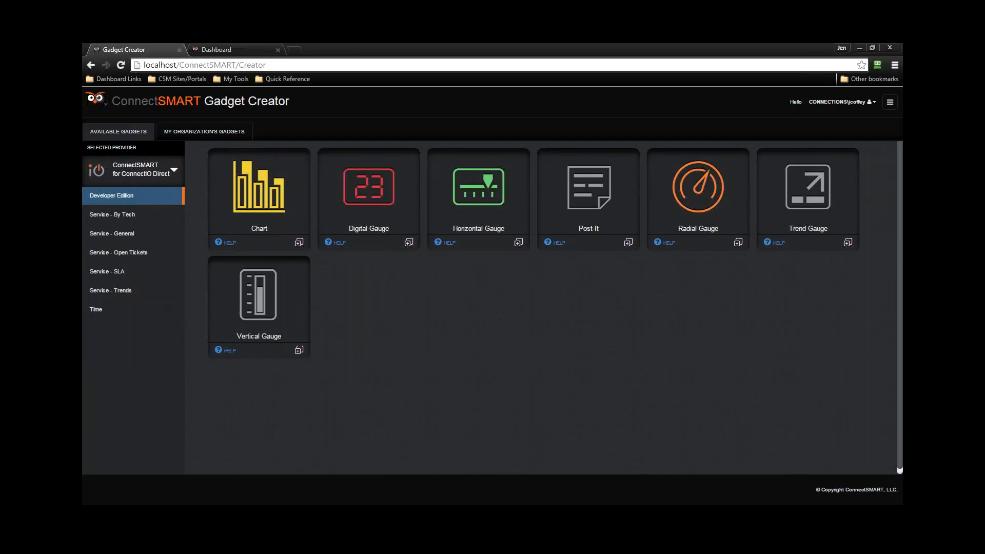
left_click(209, 134)
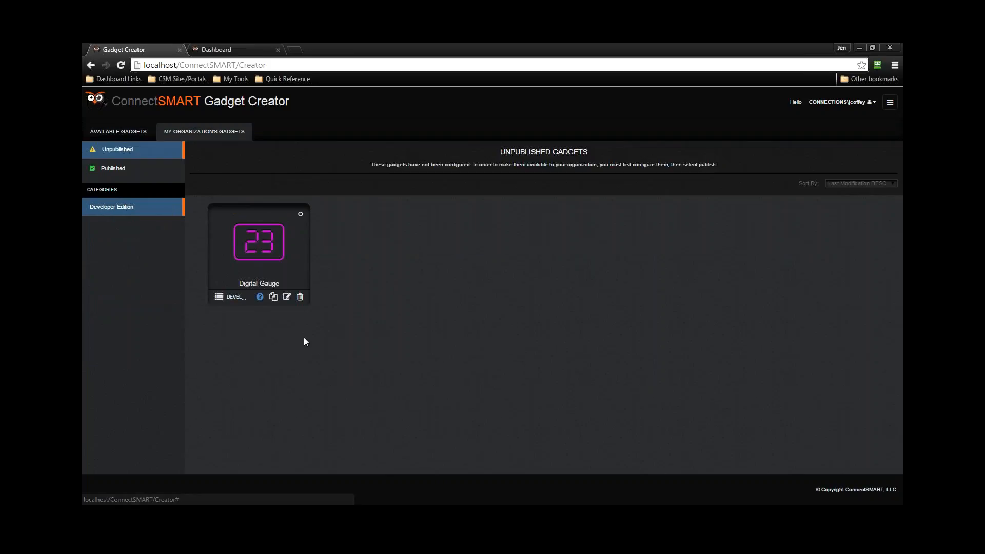
left_click(286, 297)
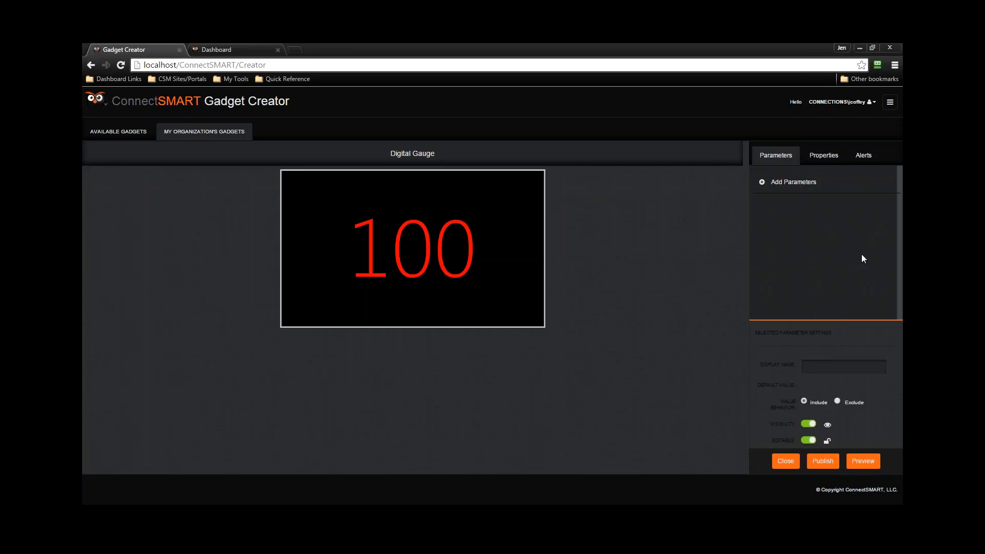
Add the Parent Query and Drilldown Query parameters to the Digital Gauge.
left_click(784, 182)
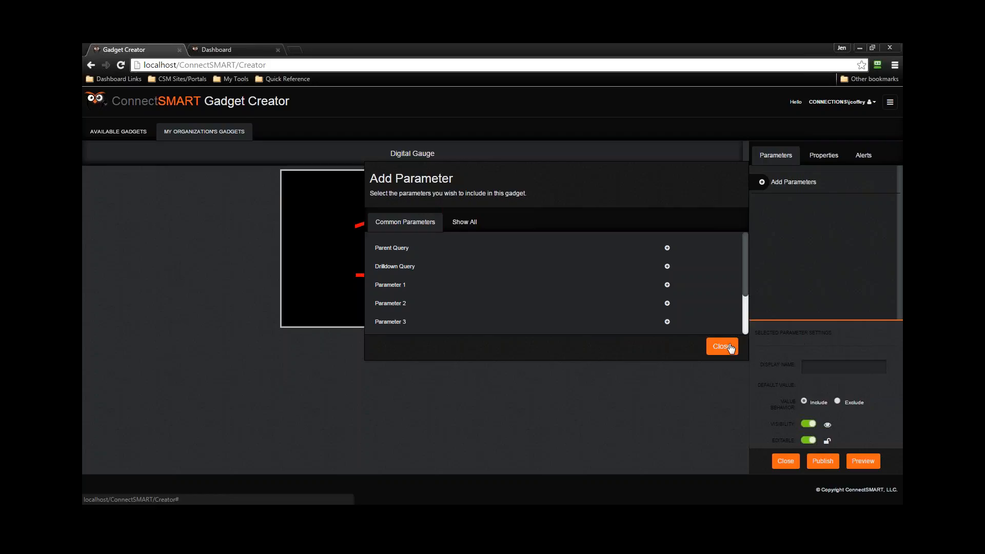
left_click(667, 248)
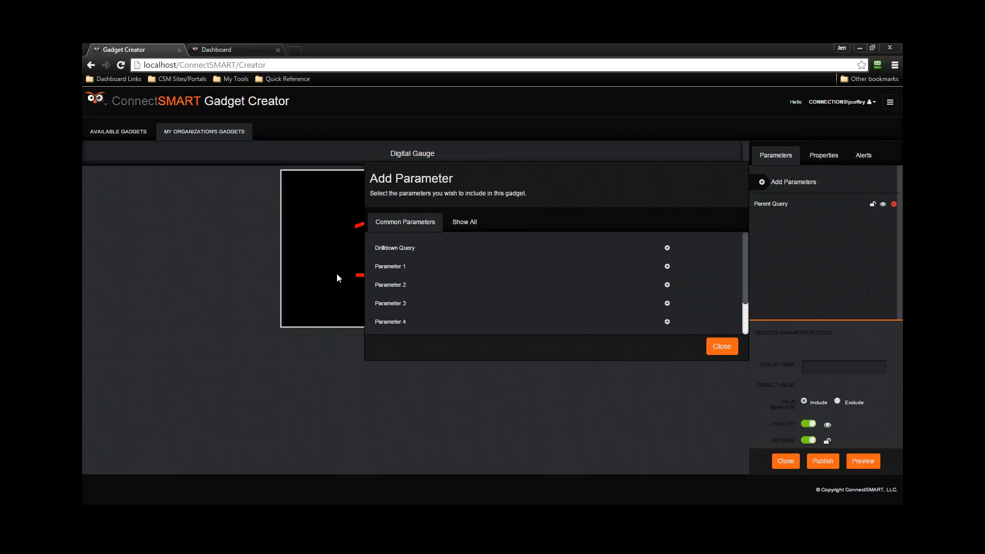
left_click(666, 248)
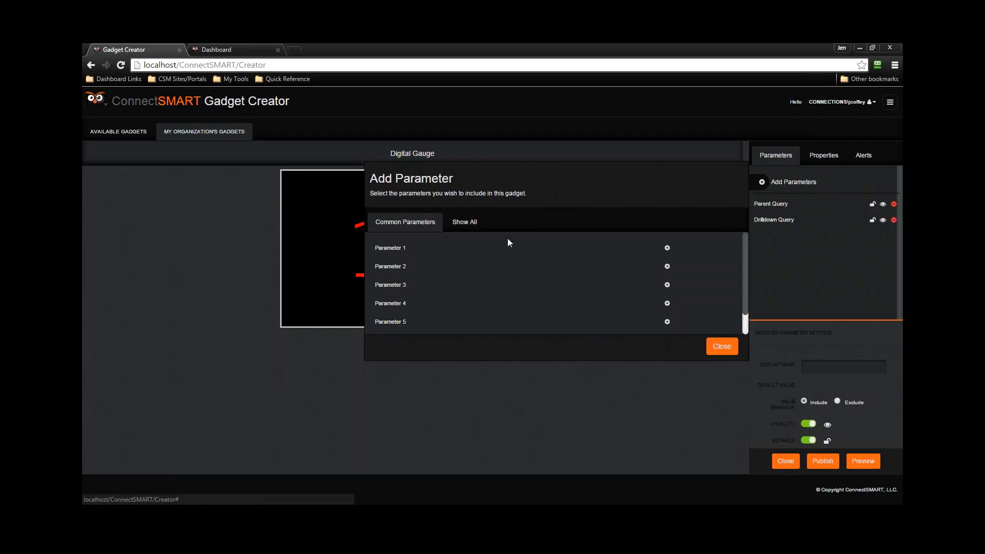
scroll(600, 280, "up", 8)
scroll(519, 310, "down", 8)
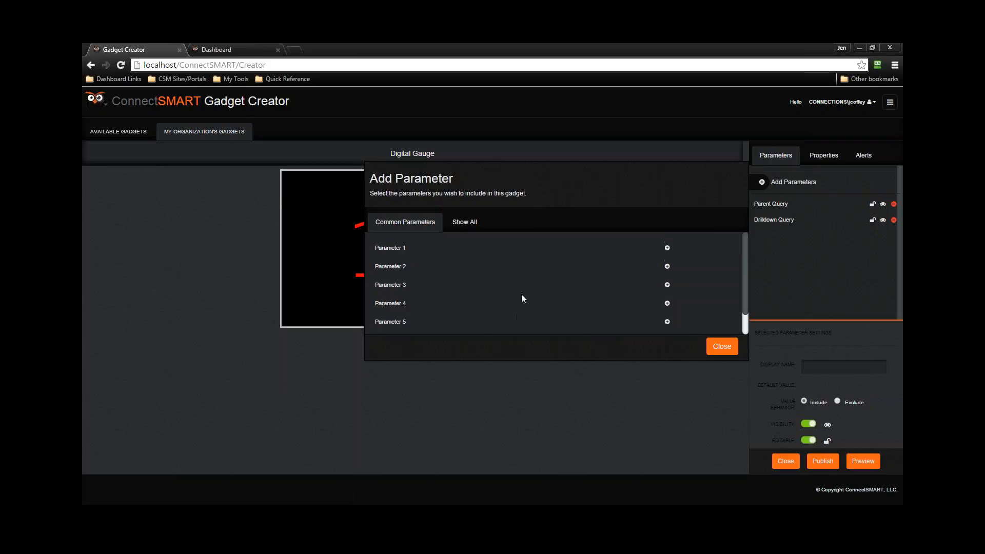
scroll(473, 255, "down", 1)
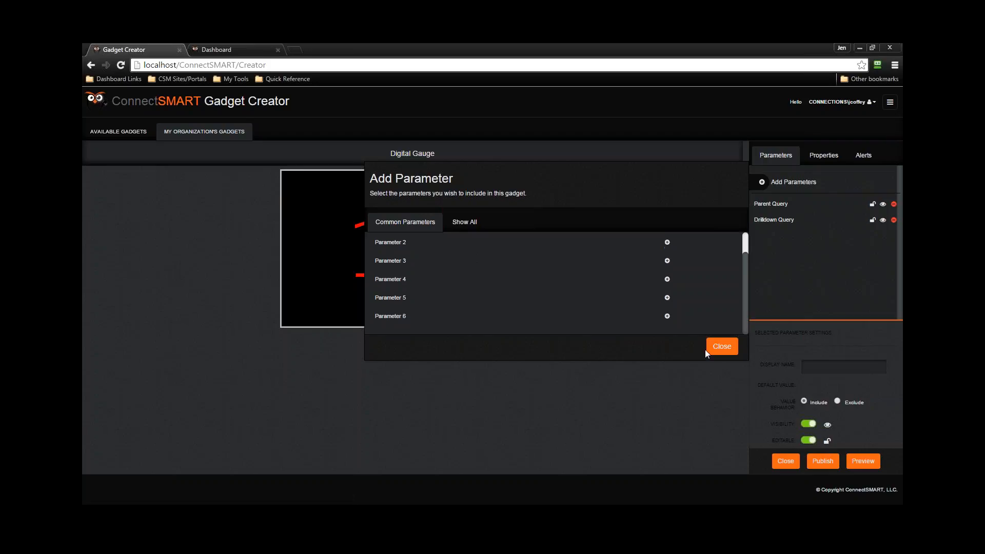
left_click(721, 348)
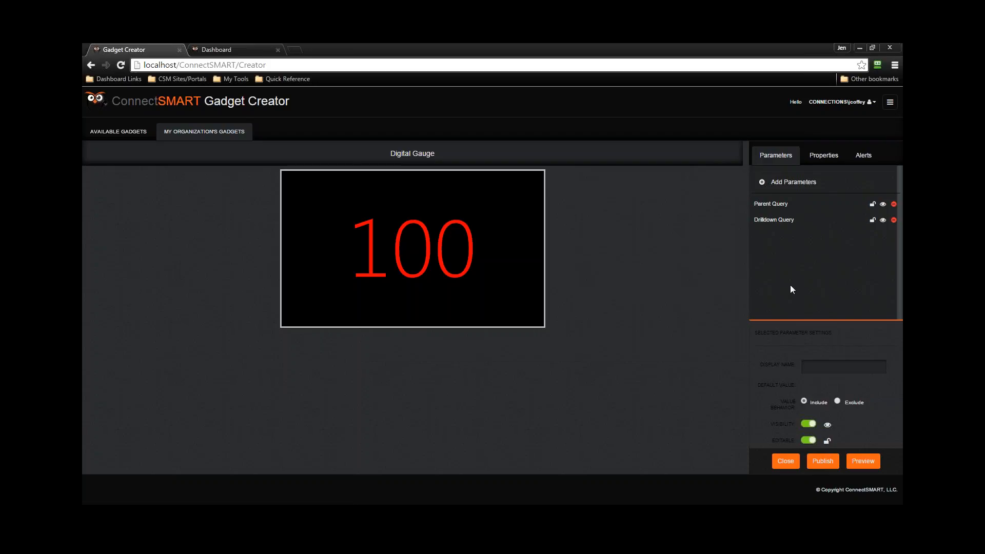
Select the Parent Query parameter and open its default value for editing.
left_click(792, 204)
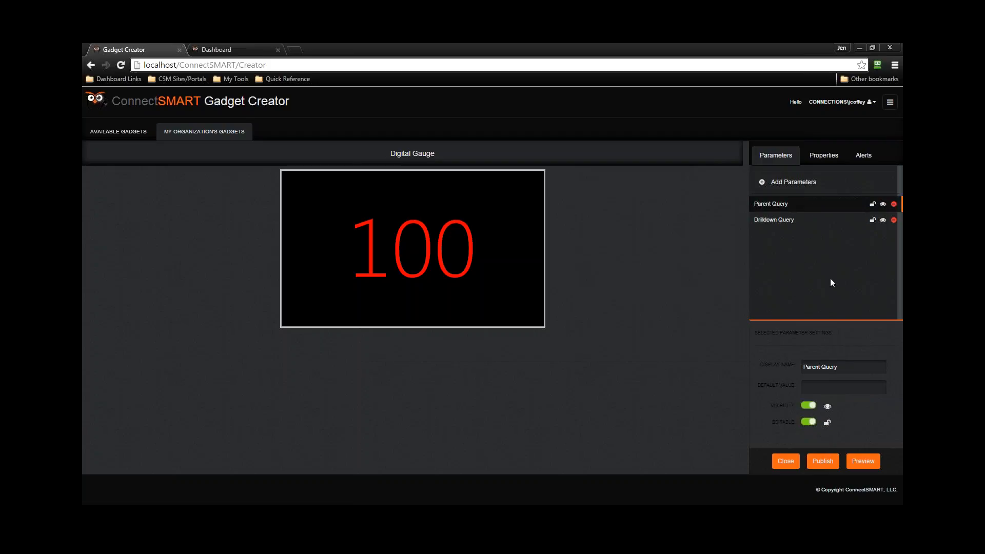
left_click(829, 388)
left_click(339, 191)
left_click(865, 384)
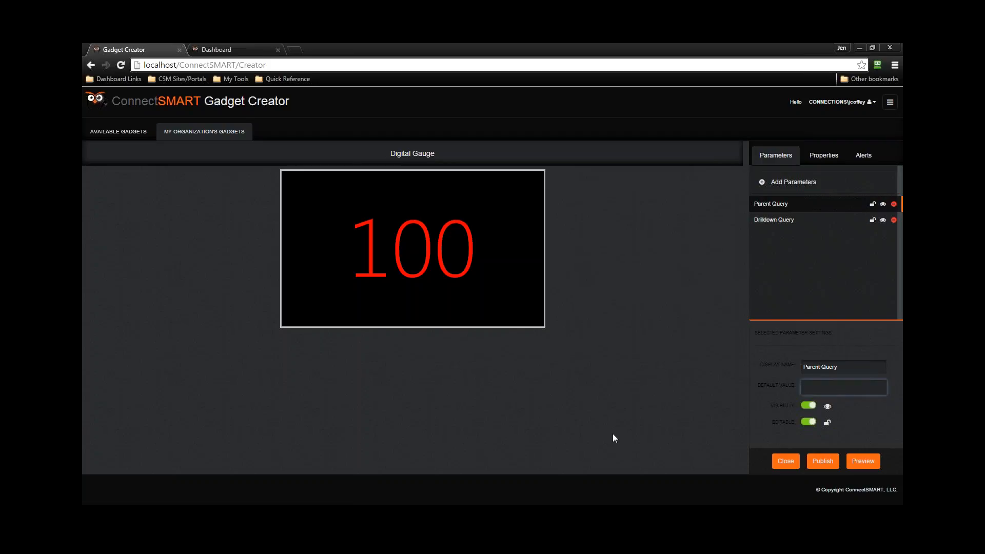
Switch to HeidiSQL, maximize its window and enlarge the query editor area.
key("alt+Tab")
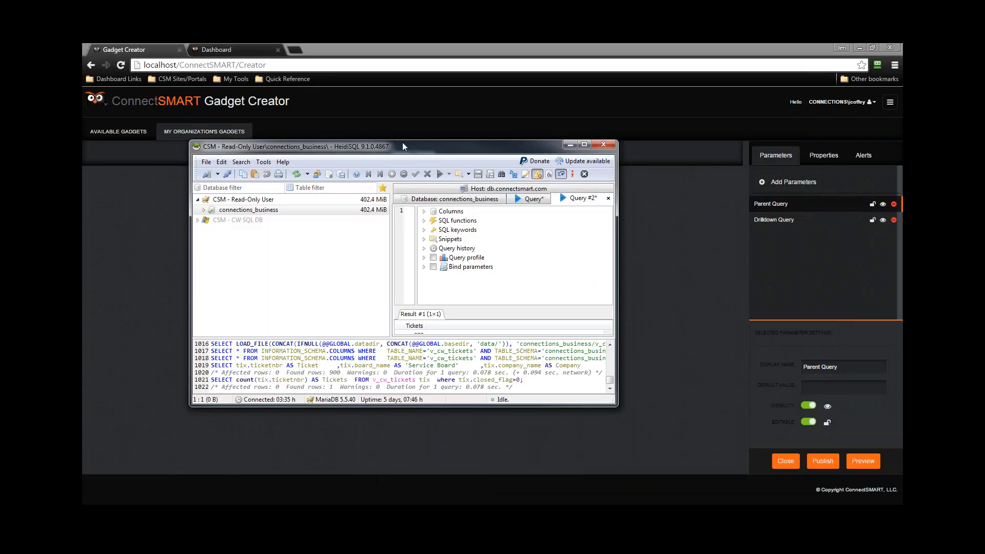
double_click(399, 143)
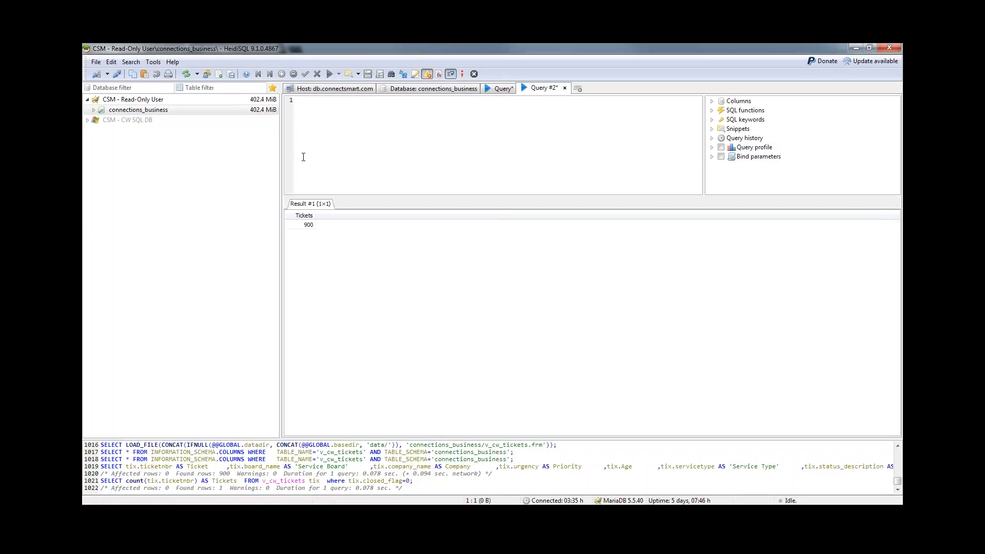
left_click_drag(281, 157, 179, 157)
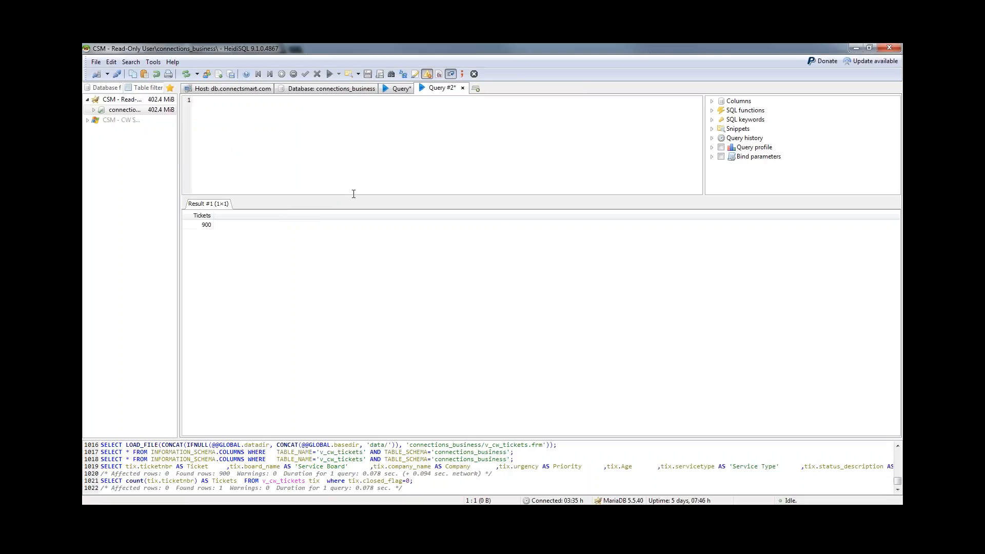
left_click_drag(353, 195, 359, 261)
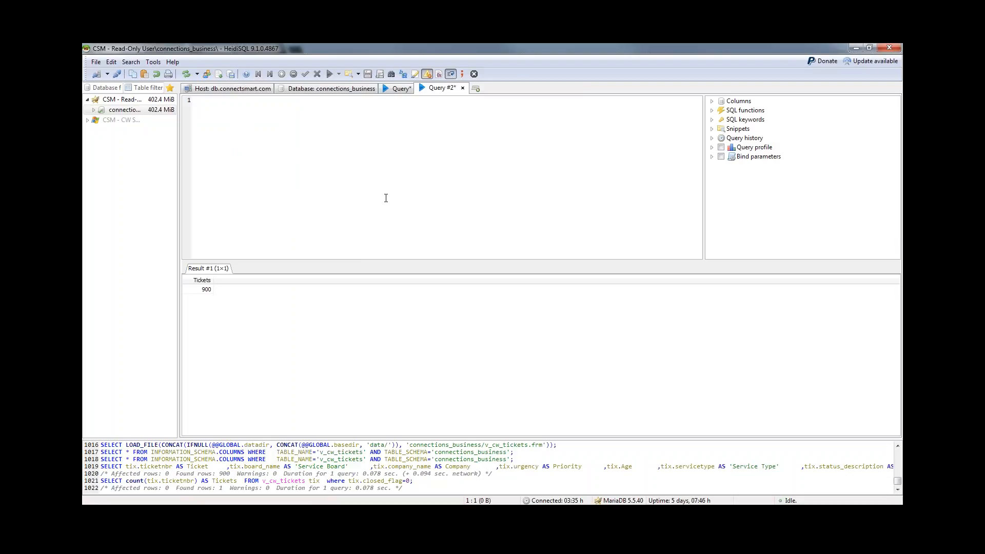
Write the query "select count(tix.ticketnbr) from v_cw_tickets tix where tix.closed_flag = 0" and copy it.
type("select count(tix.ticketnbr")
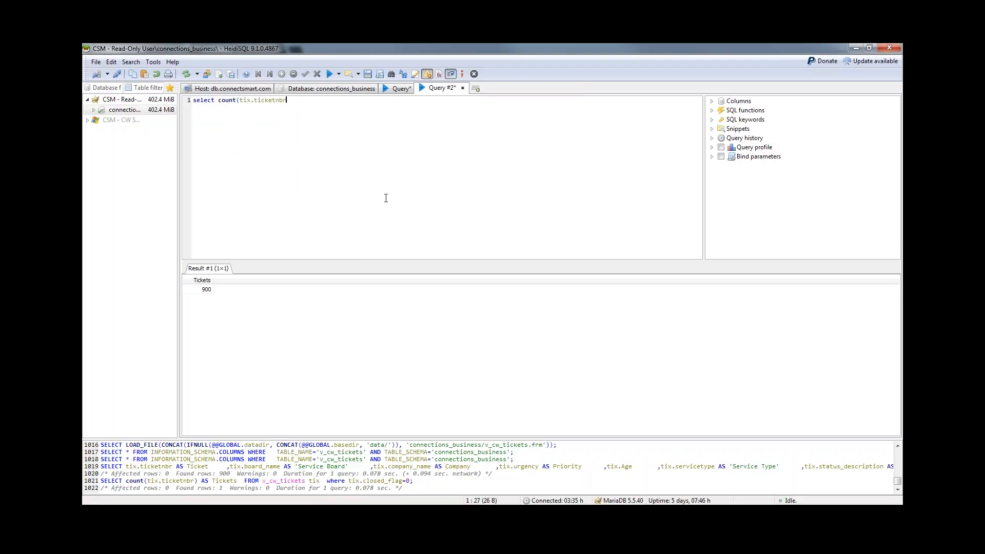
type(") from v_cw_tickets tix where tix.close")
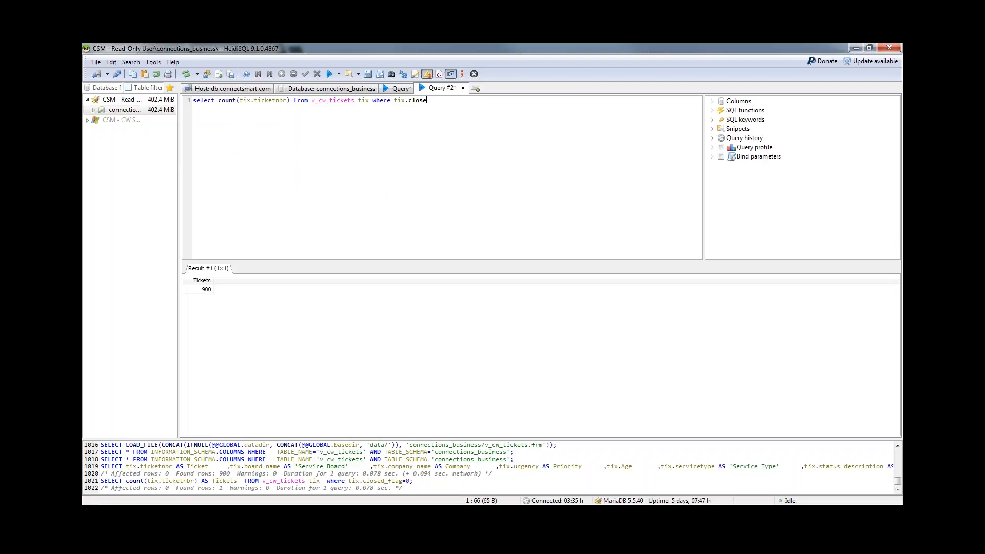
type("d_flag = 0")
key("ctrl+a")
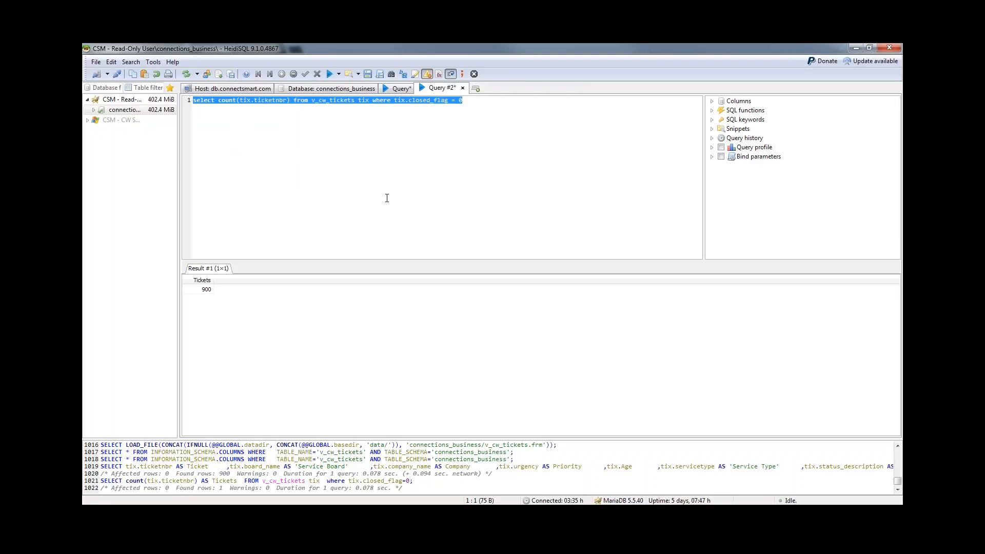
left_click(528, 156)
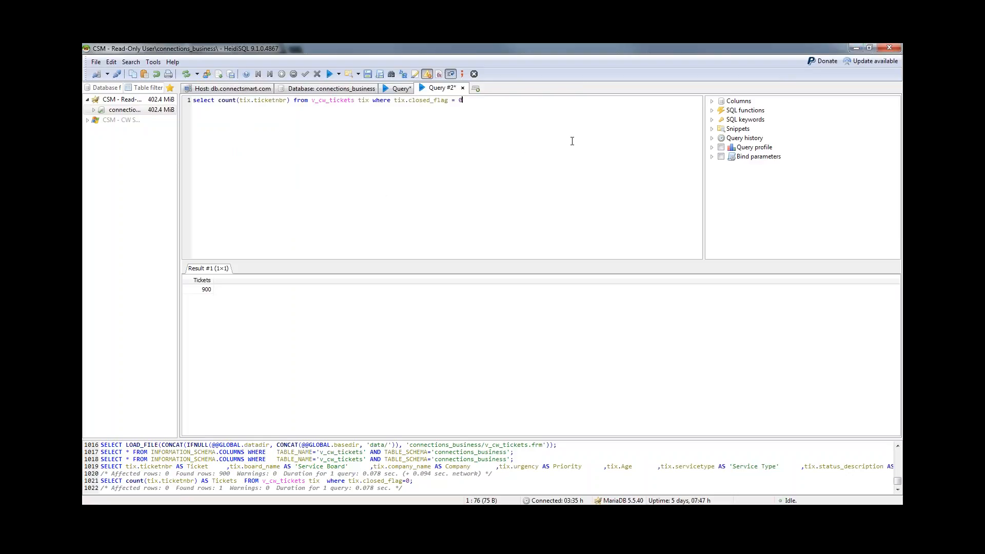
left_click(253, 100)
left_click(487, 106)
key("ctrl+a")
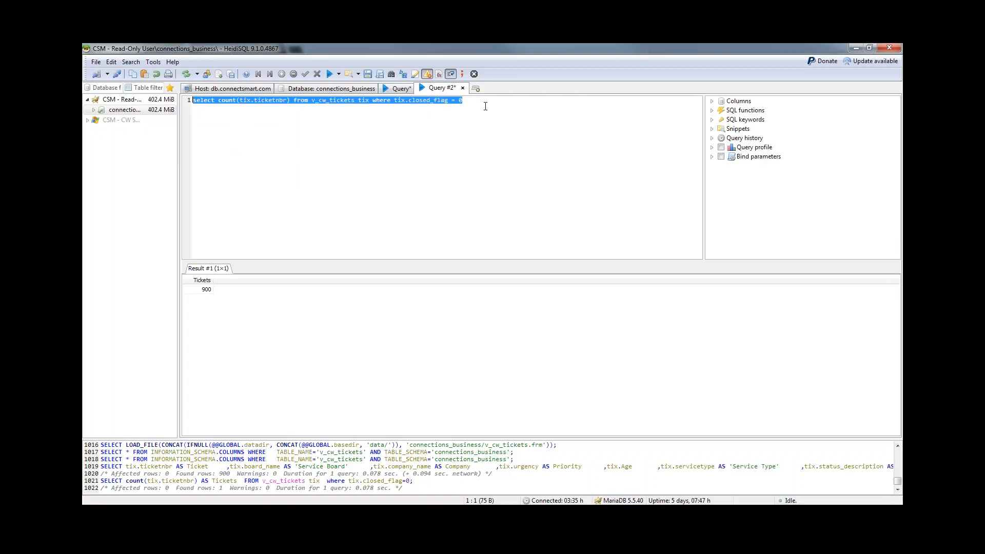
Return to Gadget Creator, paste the ticket count query as the Parent Query's default value and preview the gauge.
left_click(856, 48)
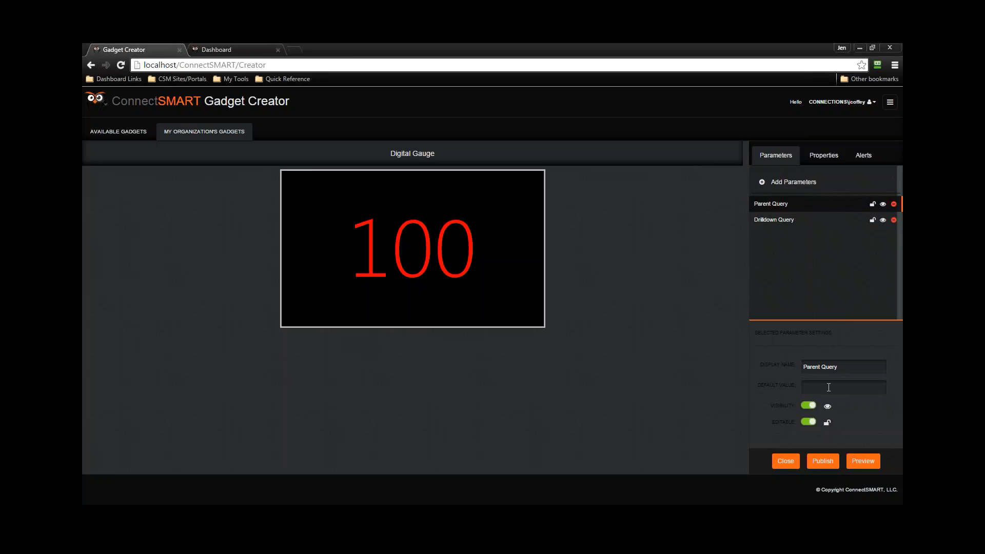
left_click(812, 386)
key("ctrl+v")
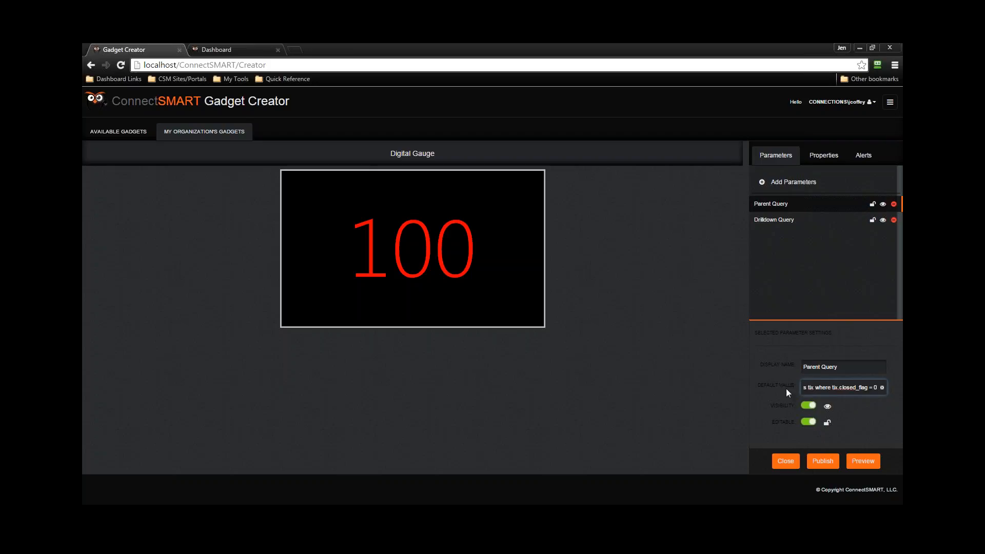
left_click(862, 460)
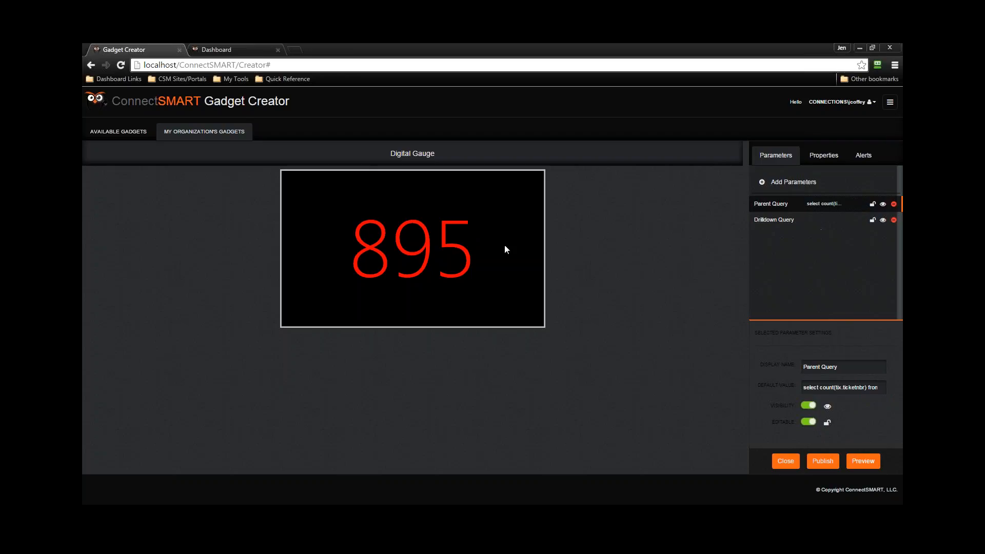
Select the Drilldown Query parameter to show its settings.
left_click(825, 222)
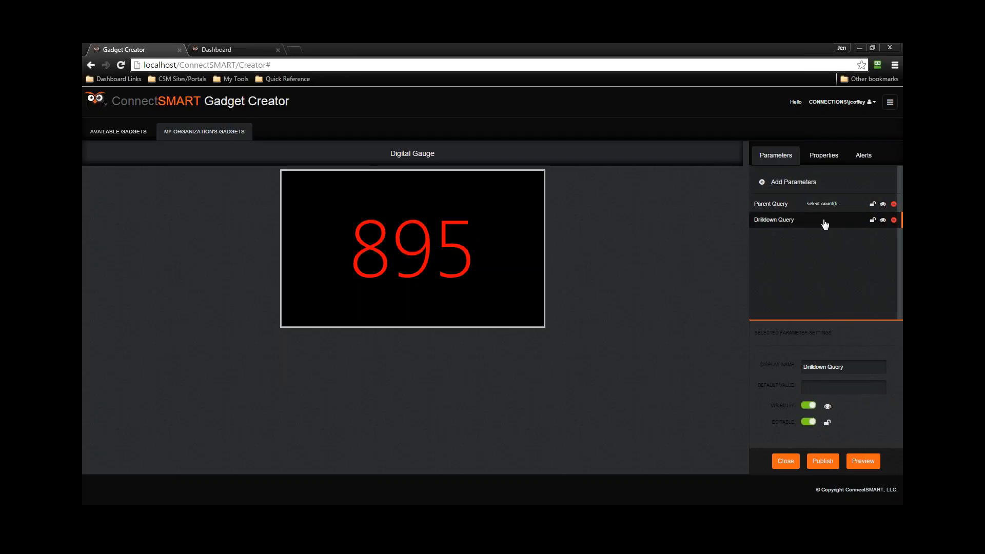
left_click(827, 209)
left_click(830, 221)
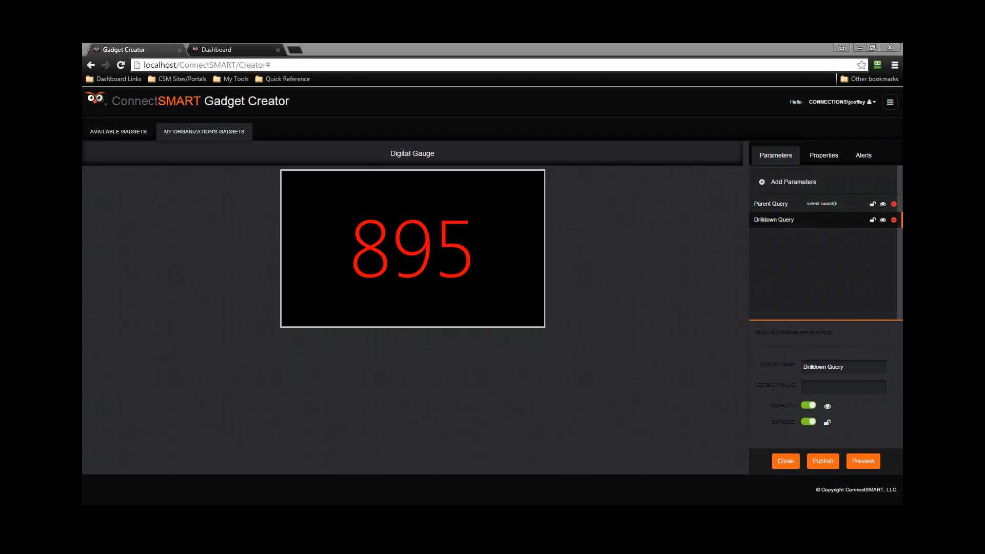
Switch to HeidiSQL and replace the count query with the "Drilldown Columns - Open Tickets" snippet.
key("alt+Tab")
key("End")
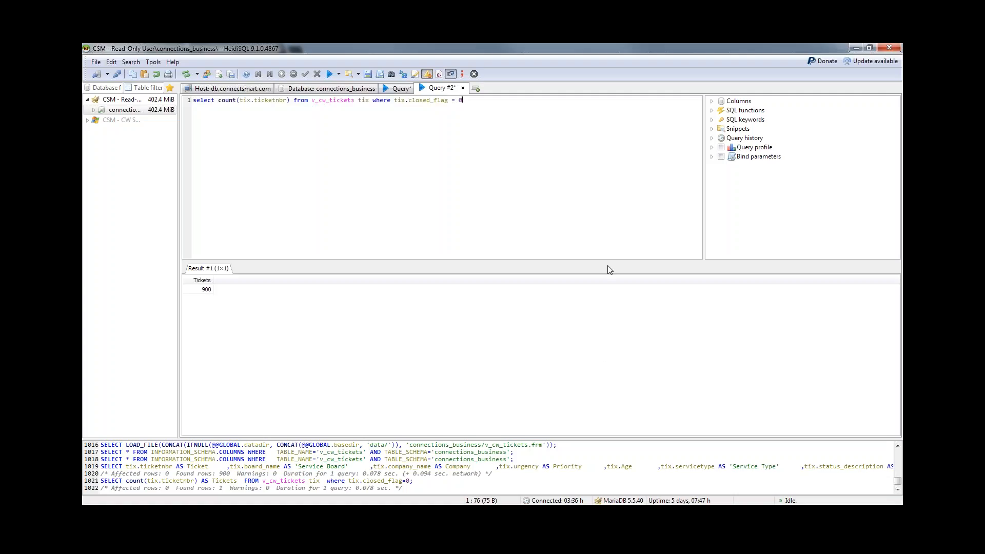
key("ctrl+a")
key("Delete")
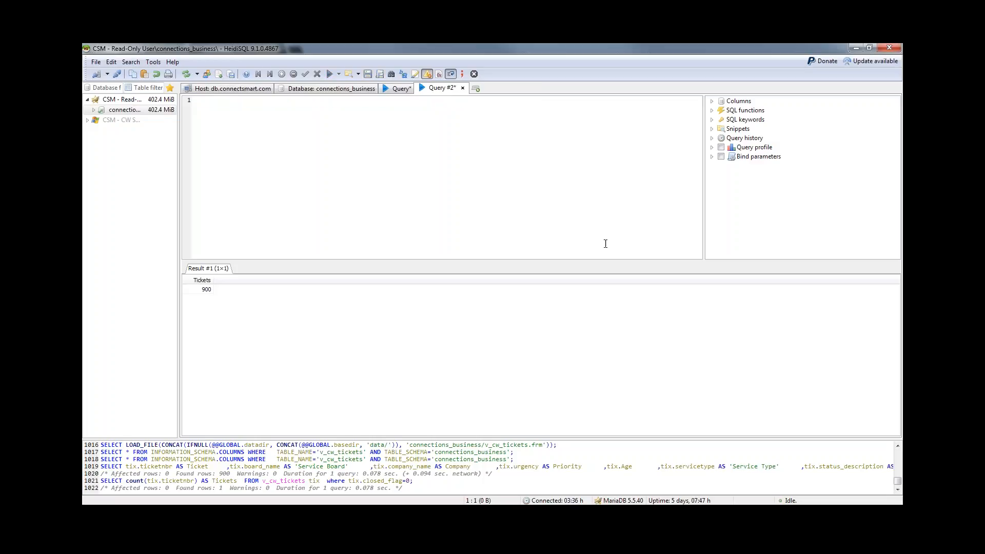
left_click(711, 129)
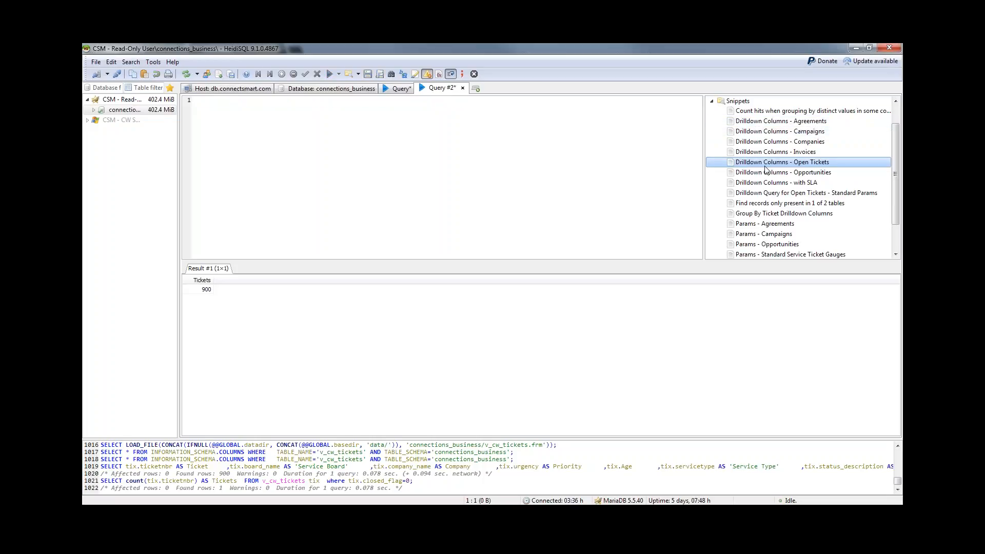
left_click_drag(763, 166, 389, 188)
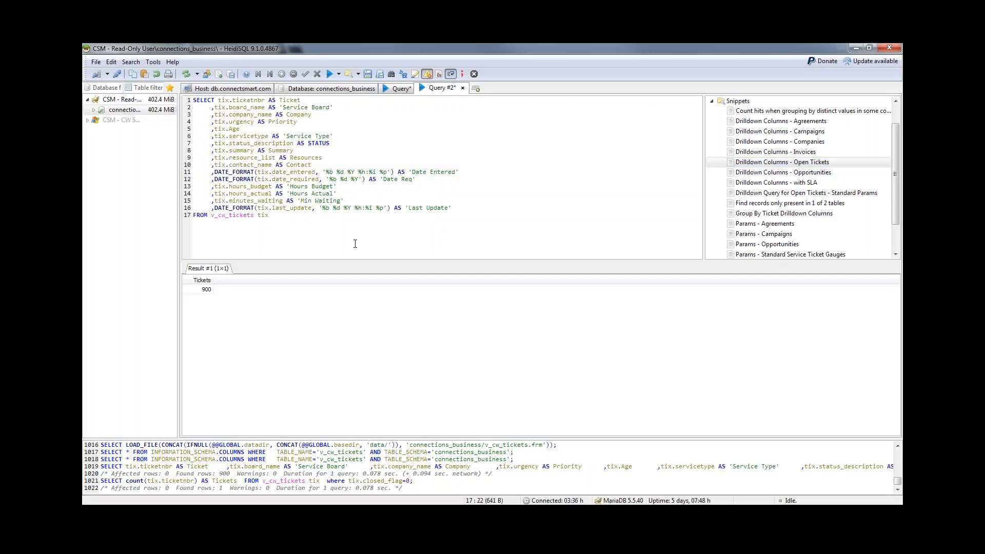
Append the condition "where tix.closed_flag =0" on a new line after the snippet's FROM clause.
key("Return")
left_click(267, 100)
left_click(272, 224)
left_click(398, 88)
left_click(423, 87)
type("where tix.closed_flag =0")
left_click_drag(460, 208, 193, 100)
left_click(289, 232)
Run the open-tickets drilldown query and select its full text for copying.
key("F9")
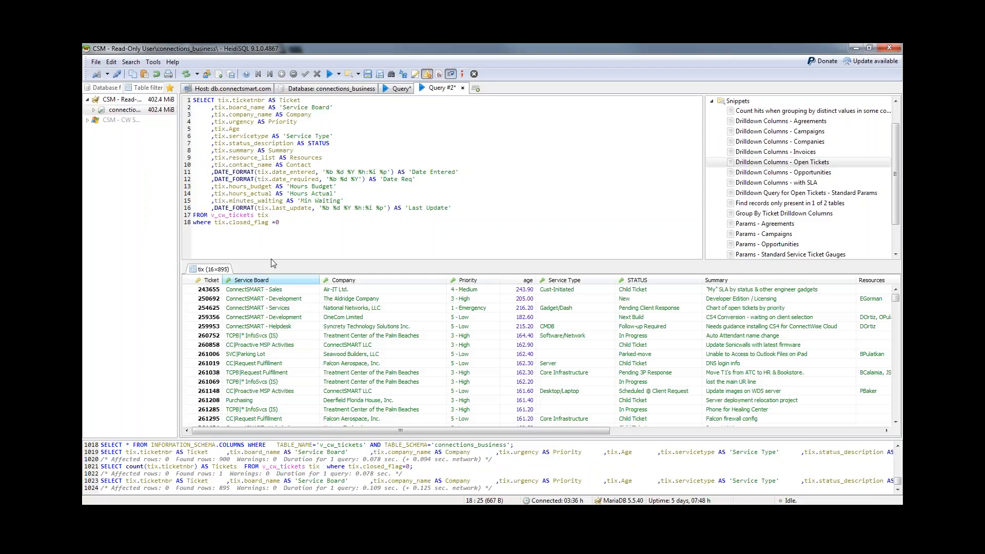
left_click_drag(327, 233, 84, 54)
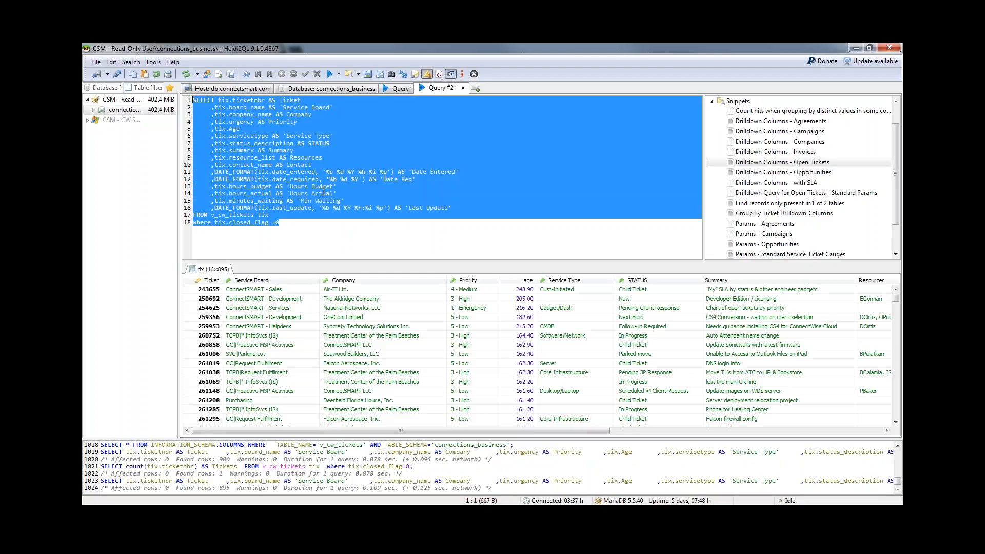
left_click(359, 203)
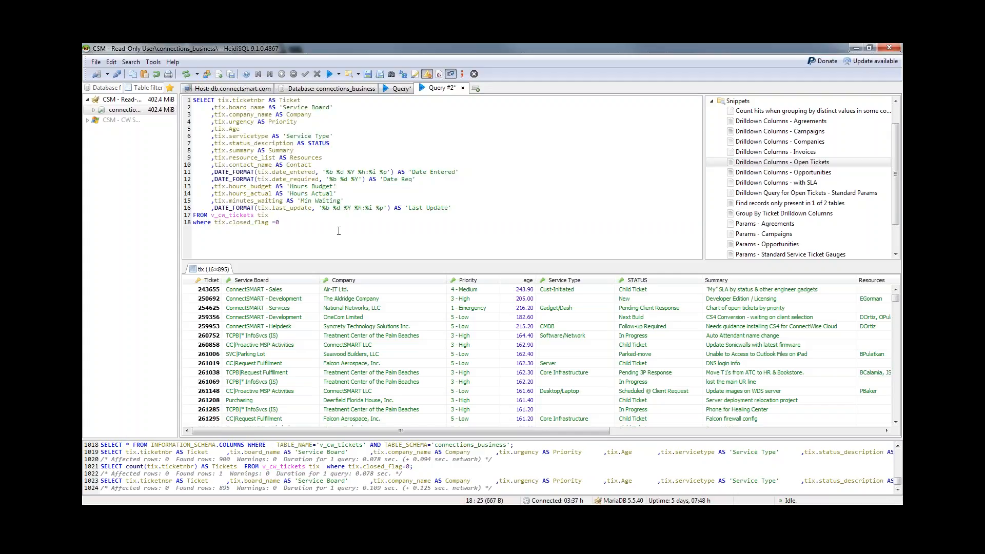
Copy the full open-tickets query from HeidiSQL and strip its line and paragraph breaks with Text Fixer's Line Break Removal Tool.
key("ctrl+a")
left_click(416, 243)
left_click(378, 109)
key("ctrl+a")
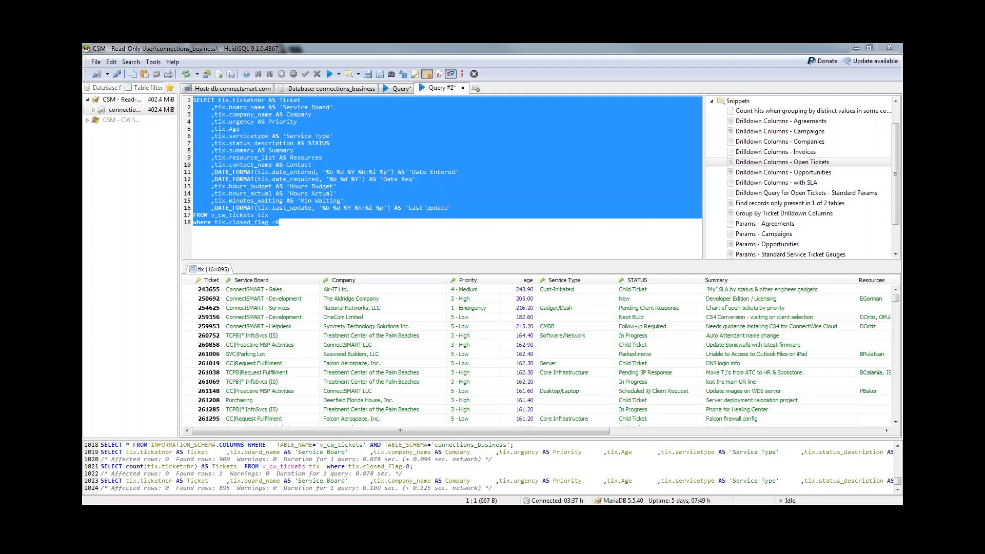
left_click_drag(902, 94, 529, 44)
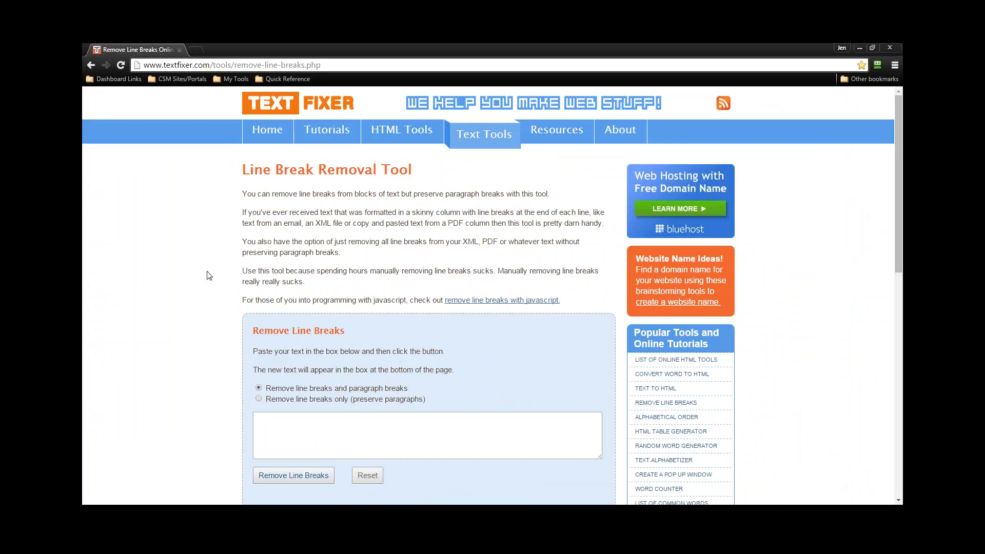
scroll(273, 185, "down", 1)
left_click(334, 388)
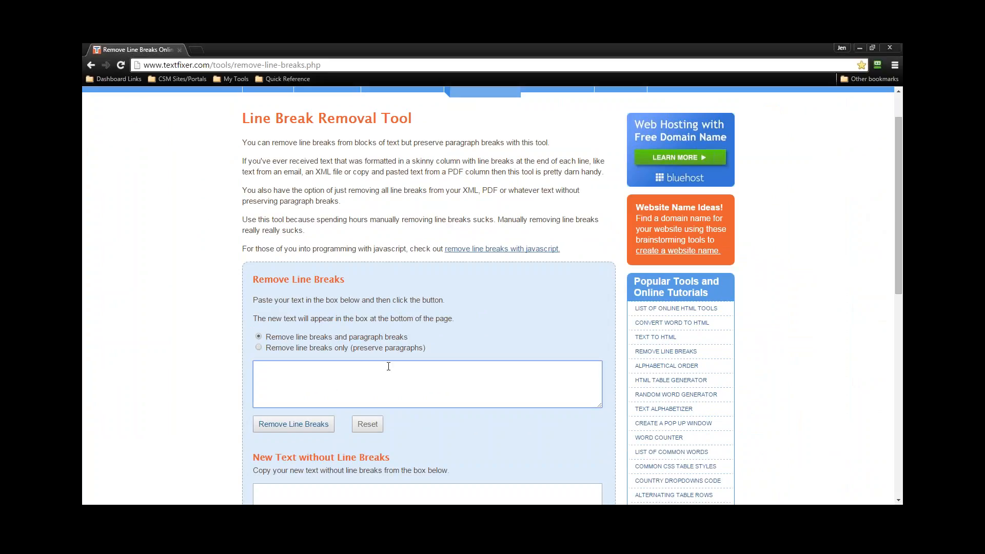
key("ctrl+v")
left_click(292, 424)
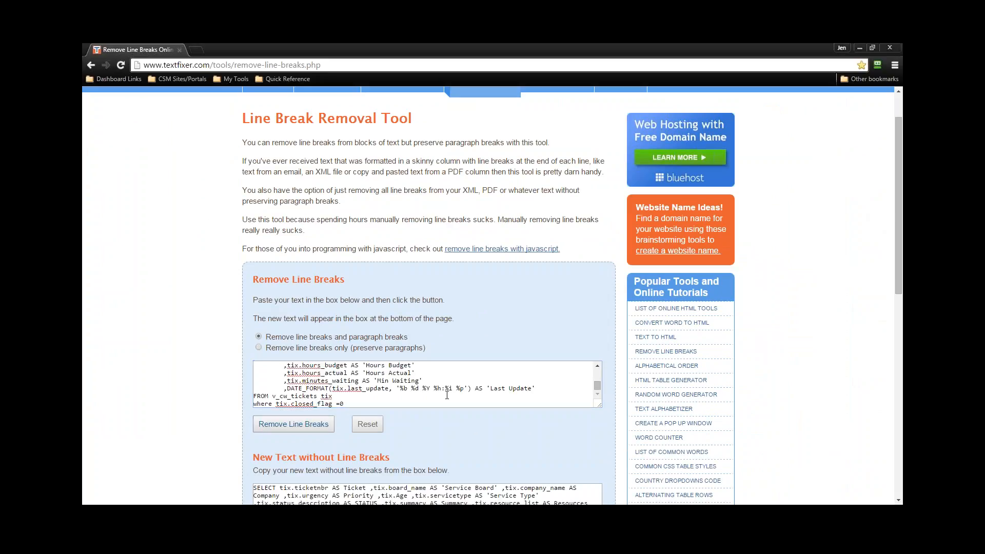
Copy the single-line query, set it as the Drilldown Query's default value in Gadget Creator, and preview the gauge.
scroll(447, 395, "down", 3)
left_click_drag(382, 394, 202, 297)
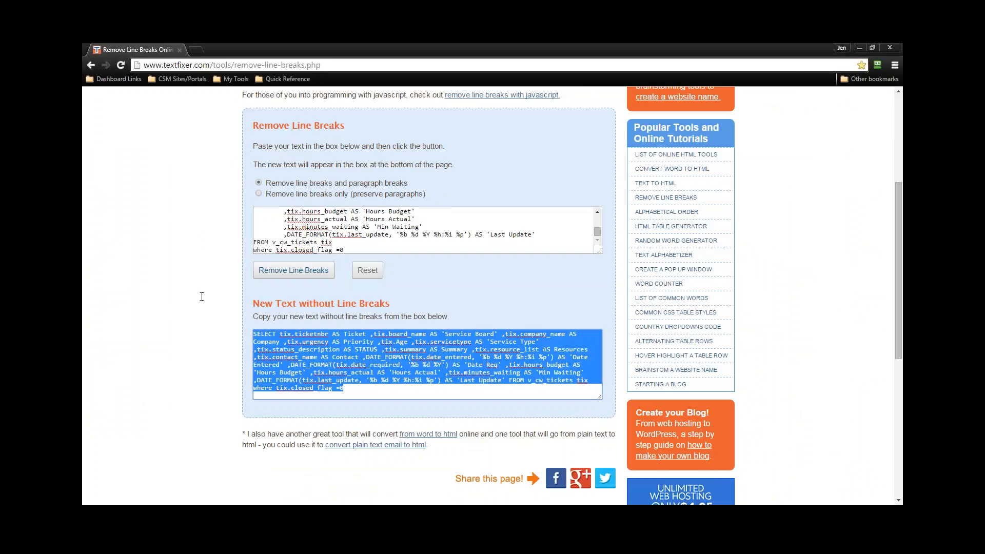
left_click(860, 48)
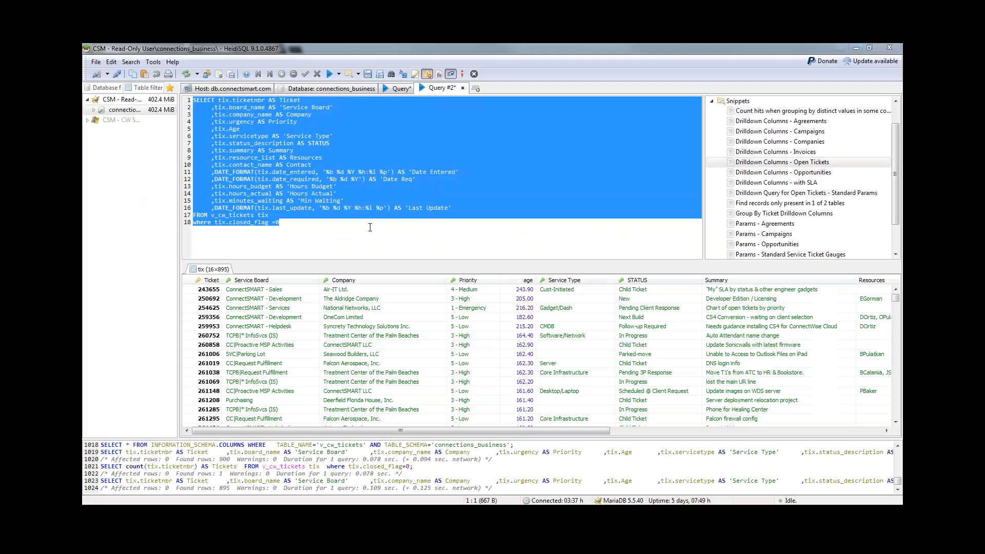
left_click(377, 231)
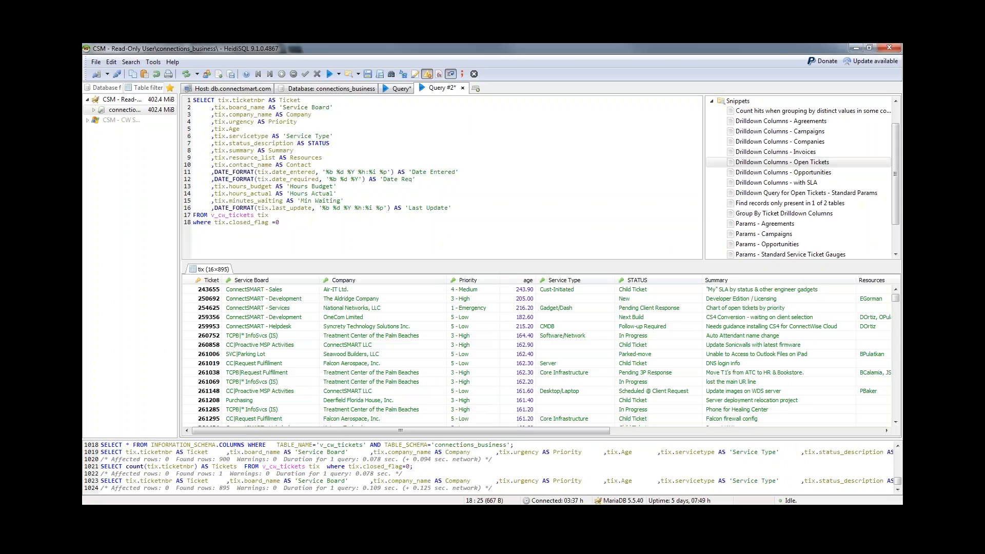
key("alt+Tab")
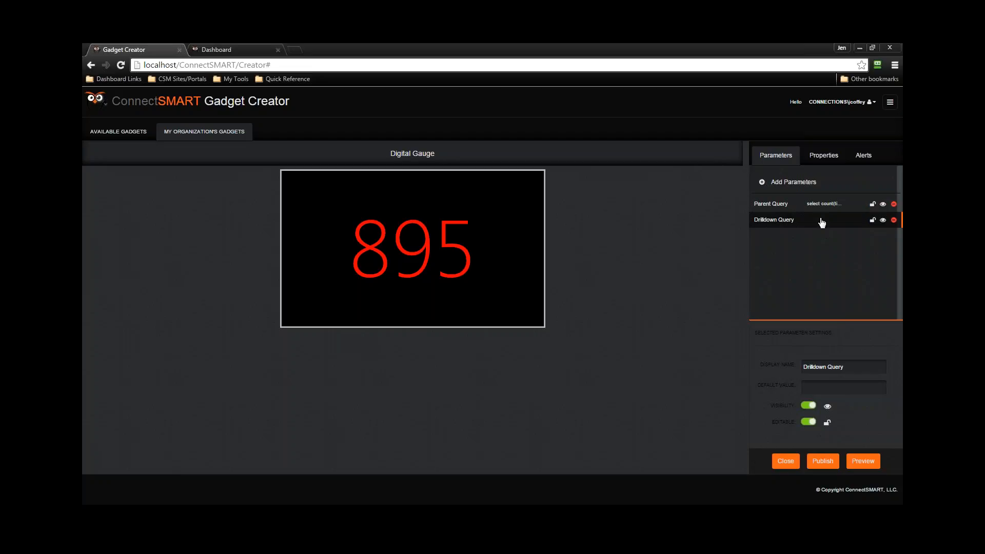
left_click(828, 385)
key("ctrl+v")
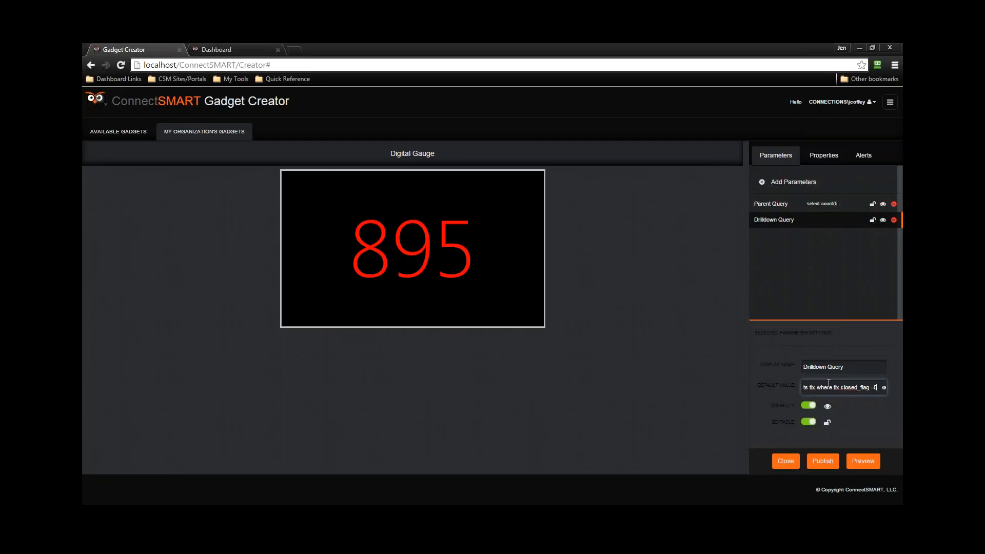
left_click(865, 463)
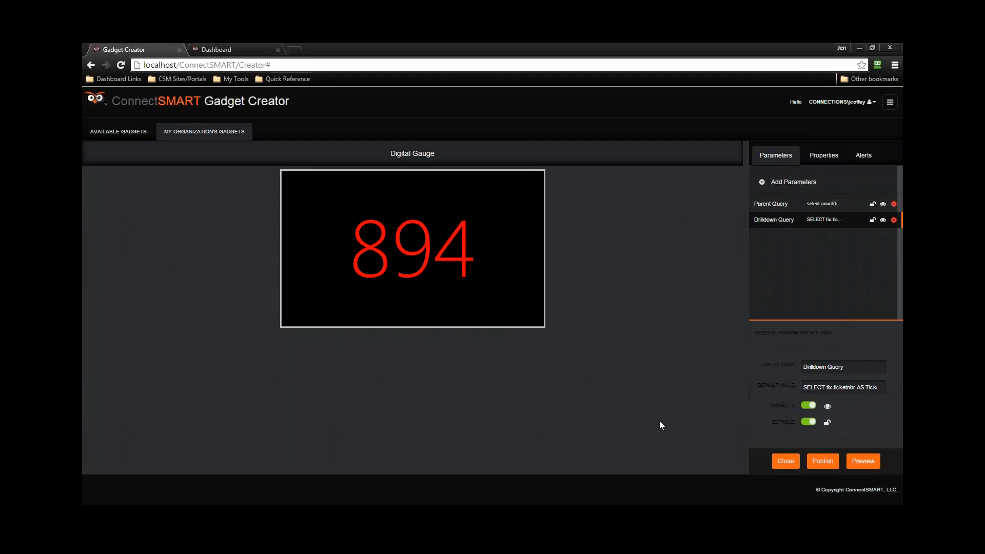
Switch to HeidiSQL and review the drilldown query's selected columns, especially the line "tix.ticketnbr AS Ticket", alongside the result grid.
left_click(570, 507)
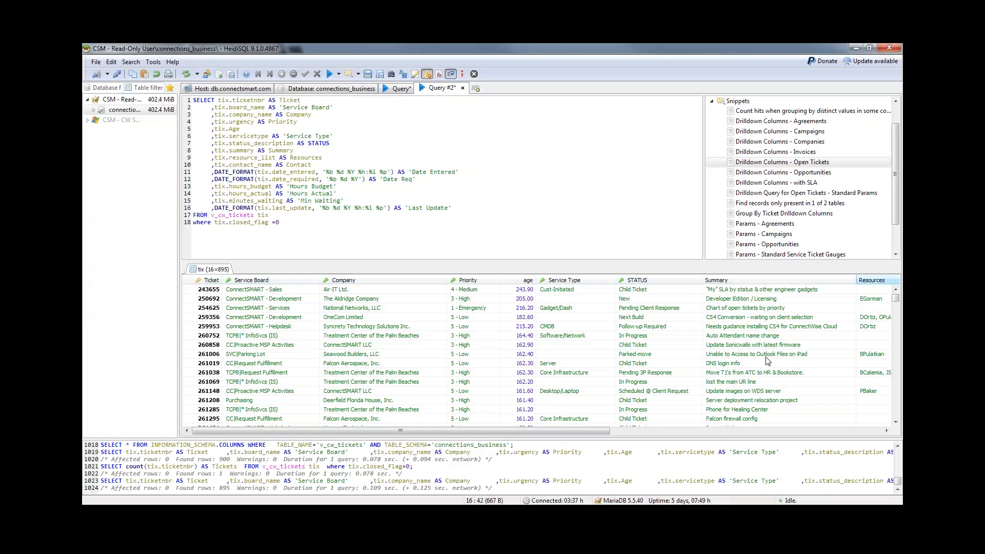
left_click_drag(607, 431, 569, 430)
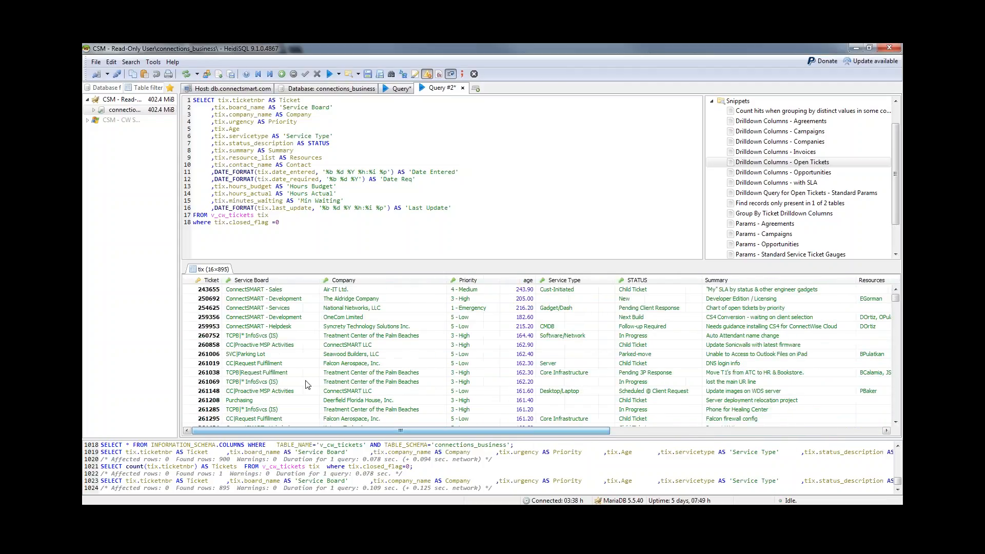
left_click(389, 207)
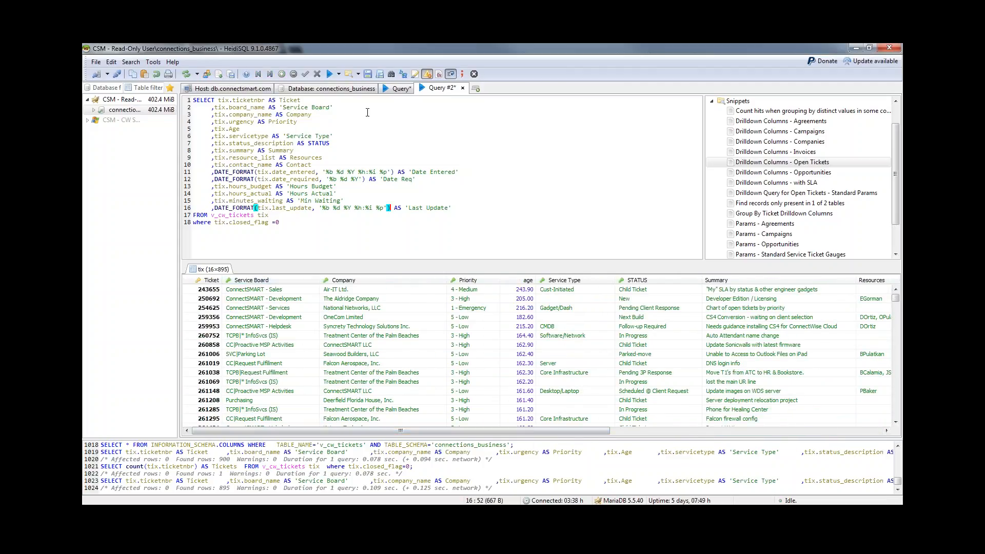
left_click_drag(305, 102, 193, 102)
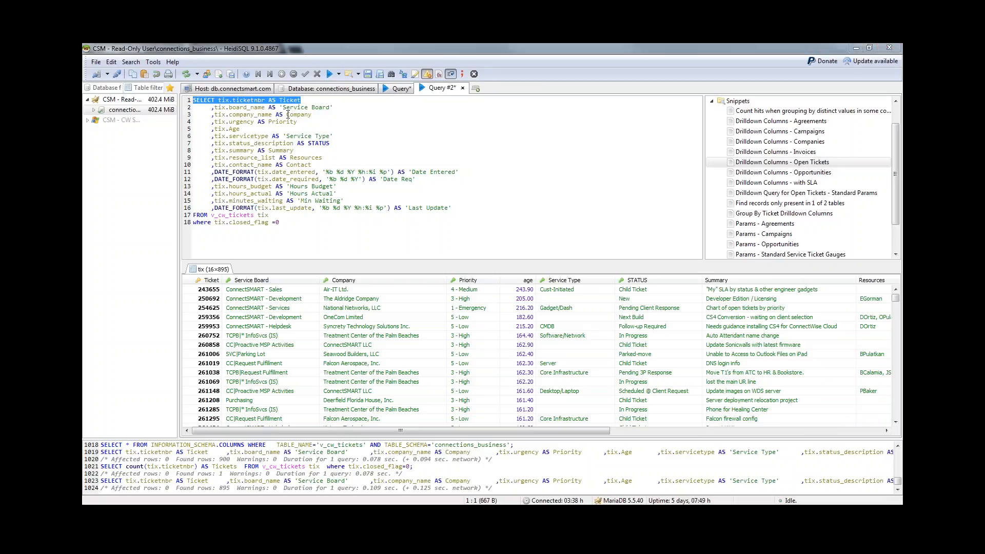
left_click(220, 99)
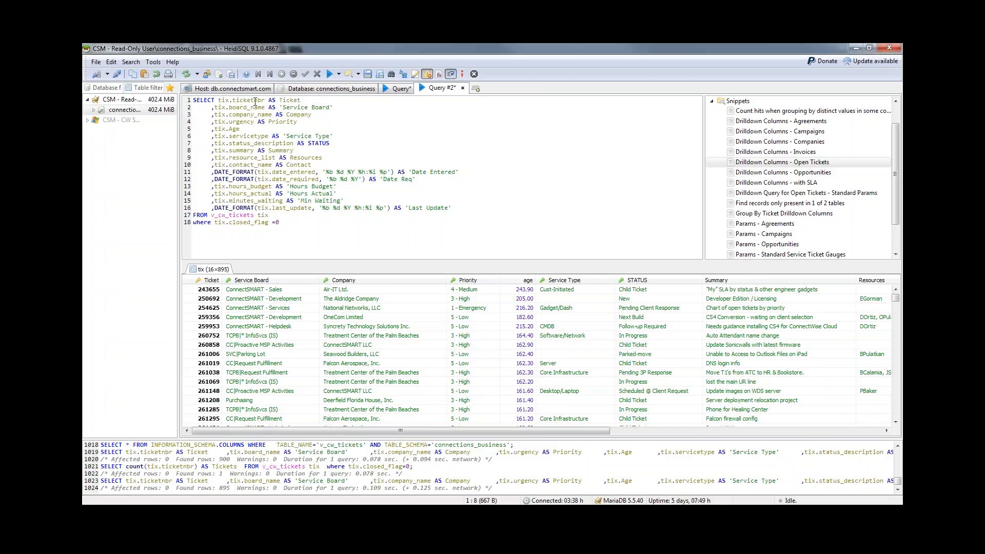
left_click_drag(269, 102, 305, 103)
left_click(305, 102)
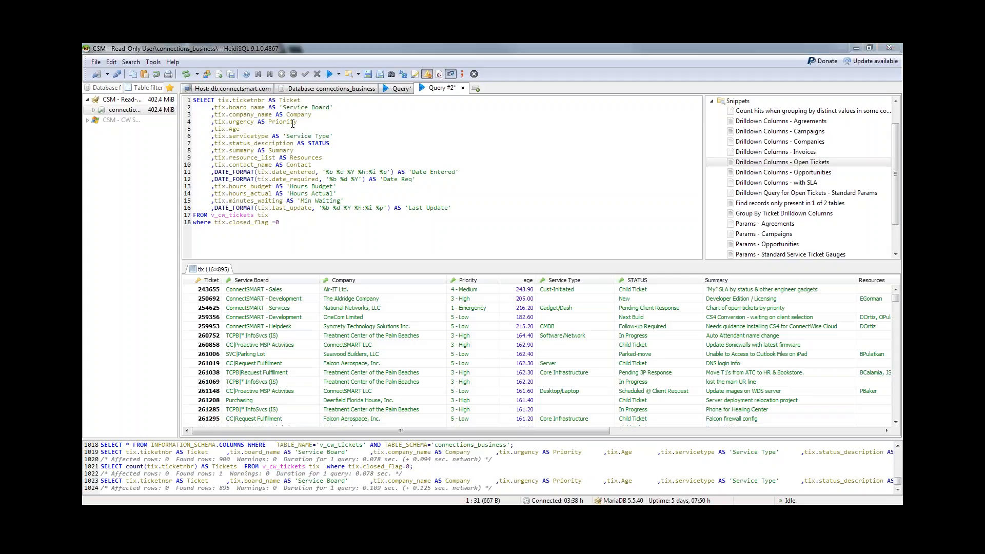
left_click_drag(218, 102, 303, 101)
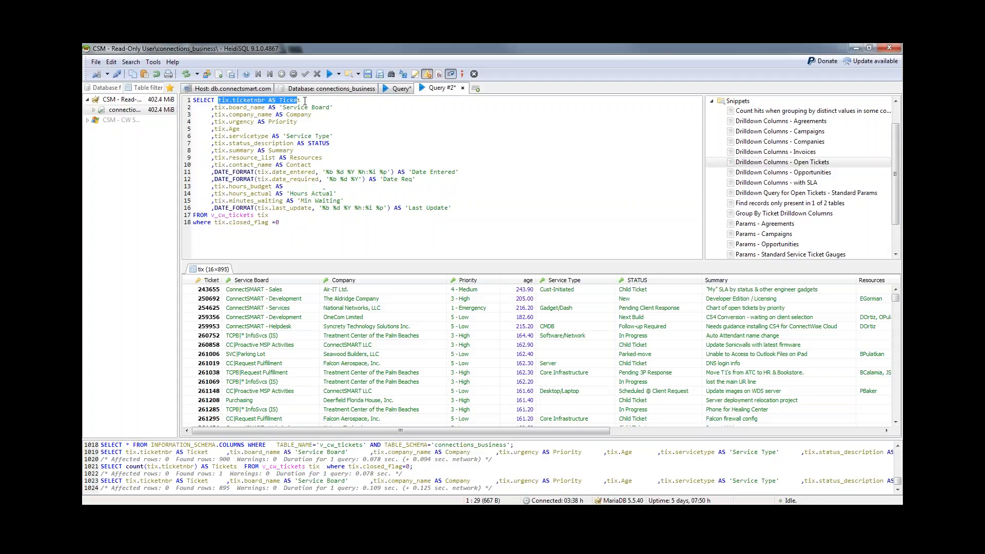
left_click(311, 101)
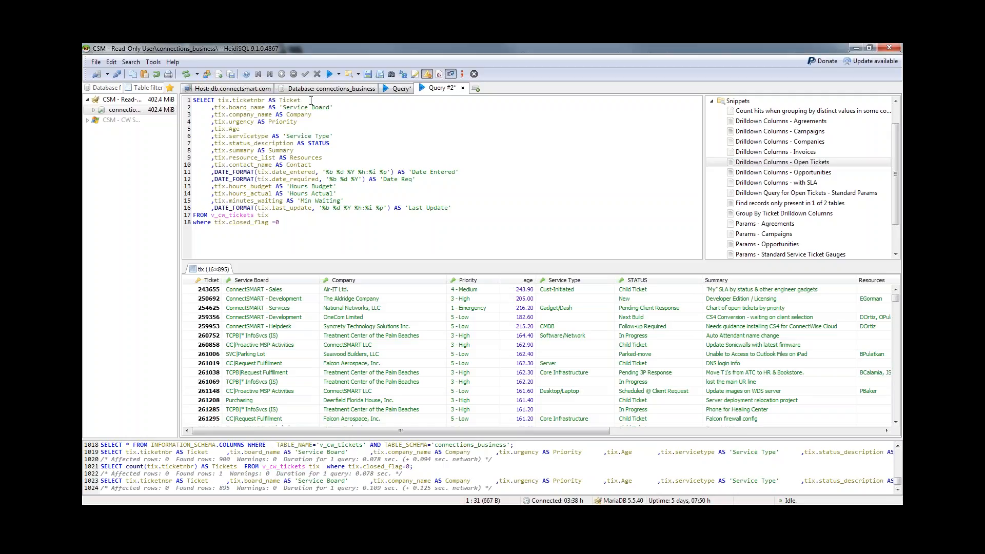
left_click_drag(227, 134, 385, 185)
left_click(385, 185)
left_click_drag(302, 100, 219, 99)
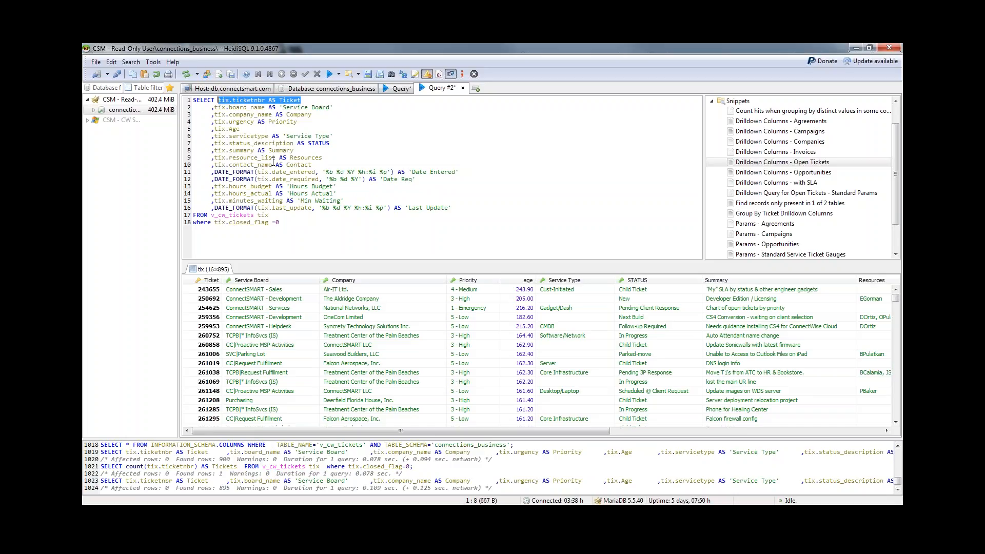
key("ctrl+End")
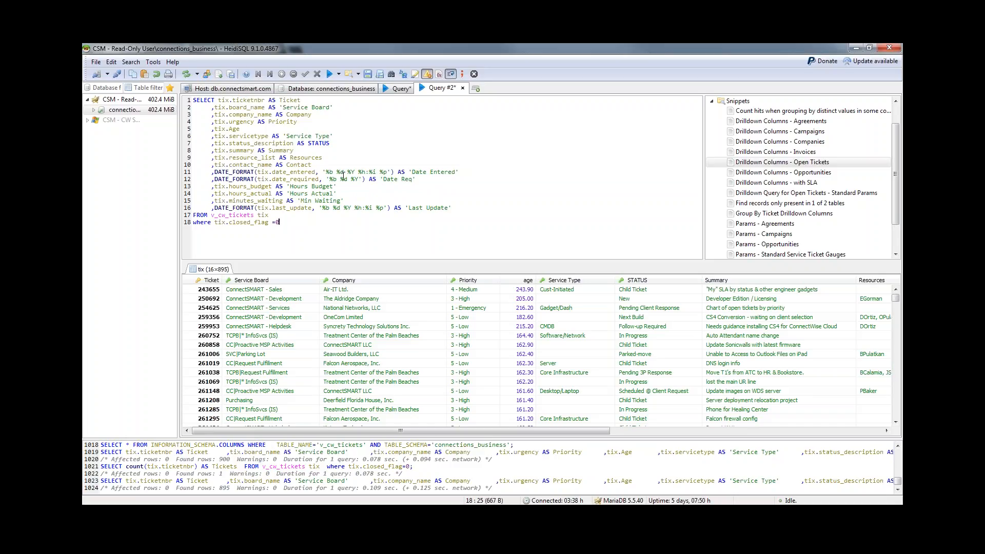
left_click_drag(302, 100, 219, 100)
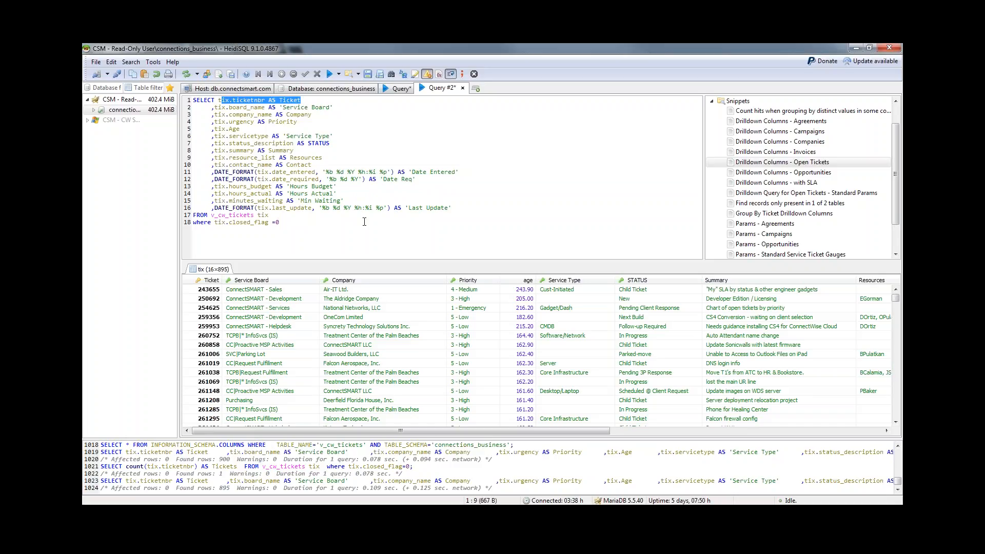
left_click(364, 221)
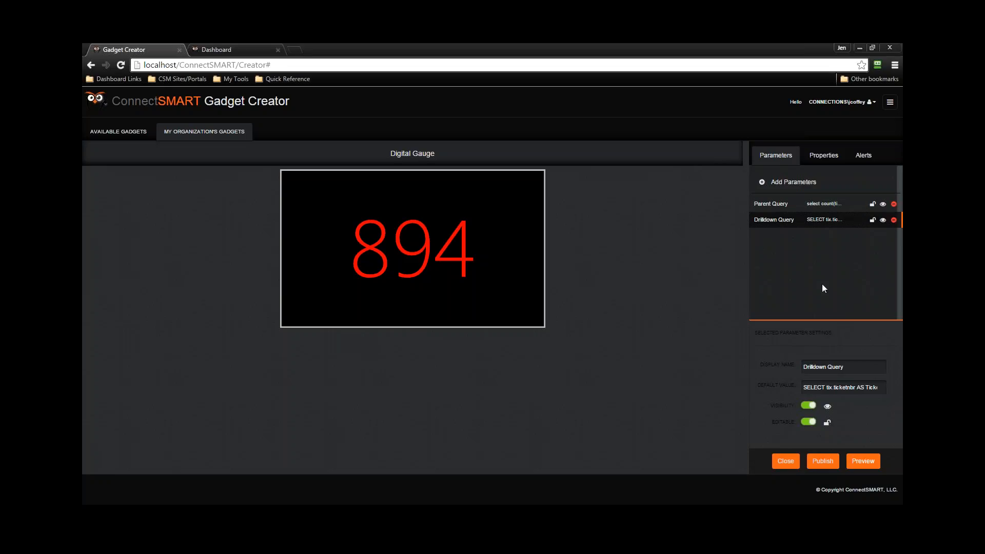
Publish the configured Digital Gauge gadget from Gadget Creator and switch to the ConnectSMART Dashboard page.
left_click(819, 457)
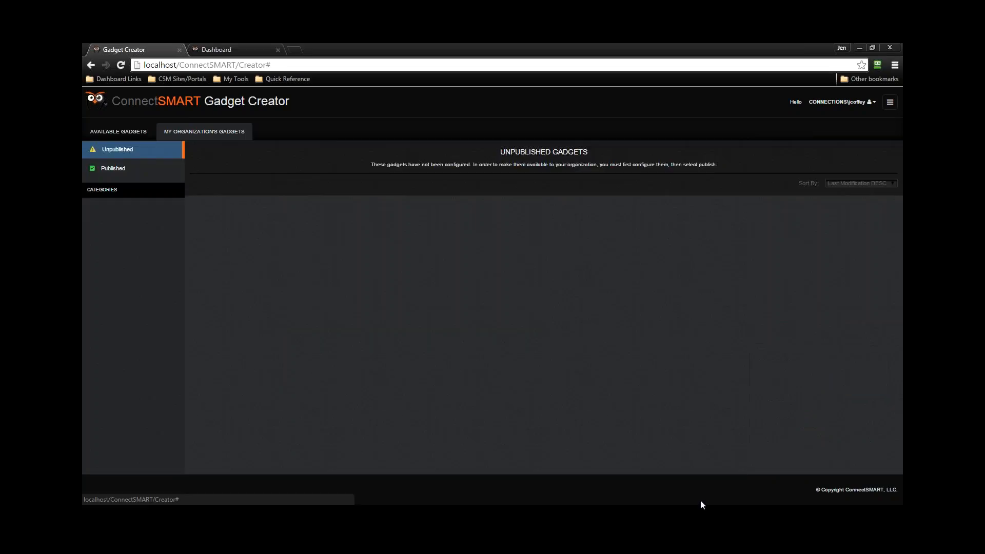
left_click(235, 49)
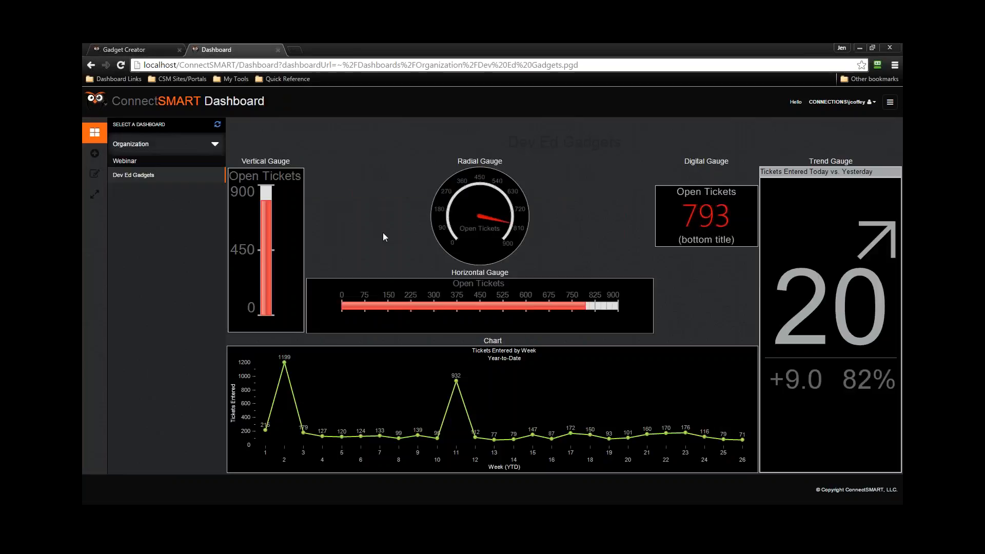
Create a new dashboard with the name STAGING WEBINAR and the category WEBINAR.
left_click(94, 153)
left_click(267, 147)
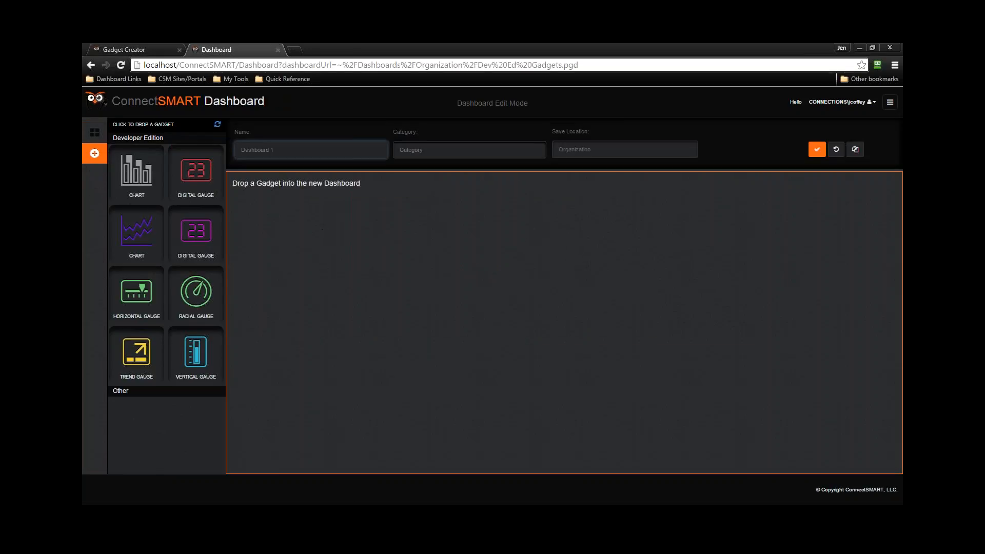
type("STAGING")
key("BackSpace")
key("BackSpace")
key("BackSpace")
type("GING WEBINAR")
key("Tab")
type("WEBINAR")
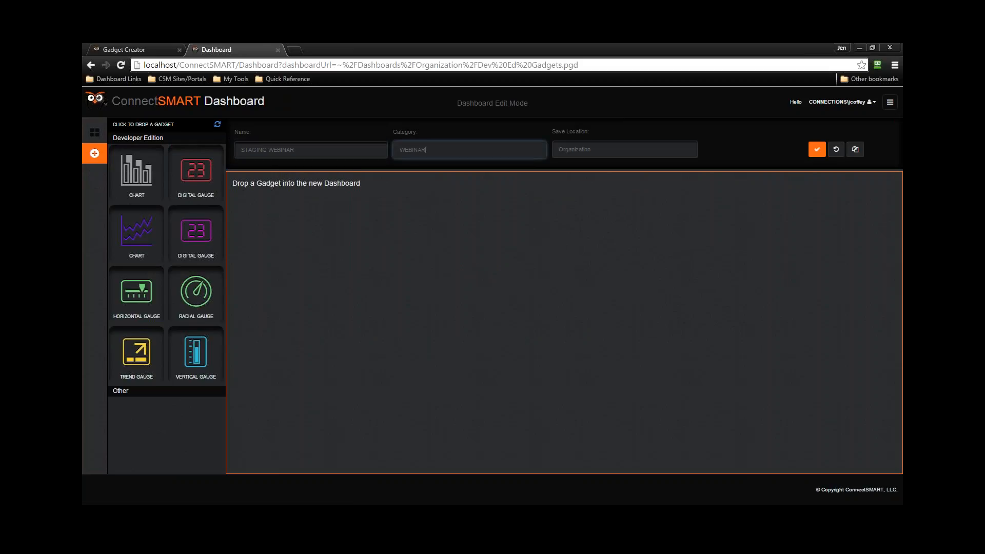
key("Tab")
left_click(334, 445)
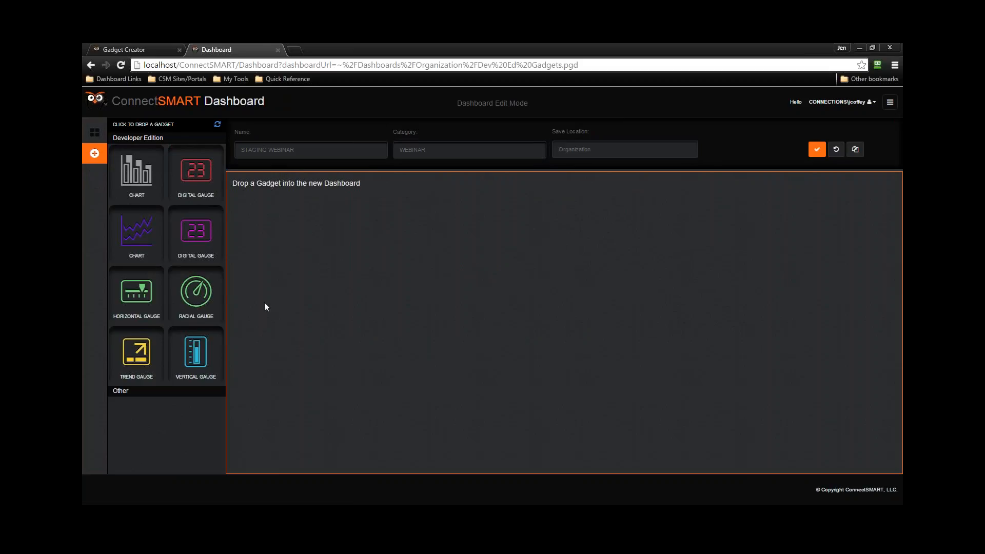
left_click(208, 262)
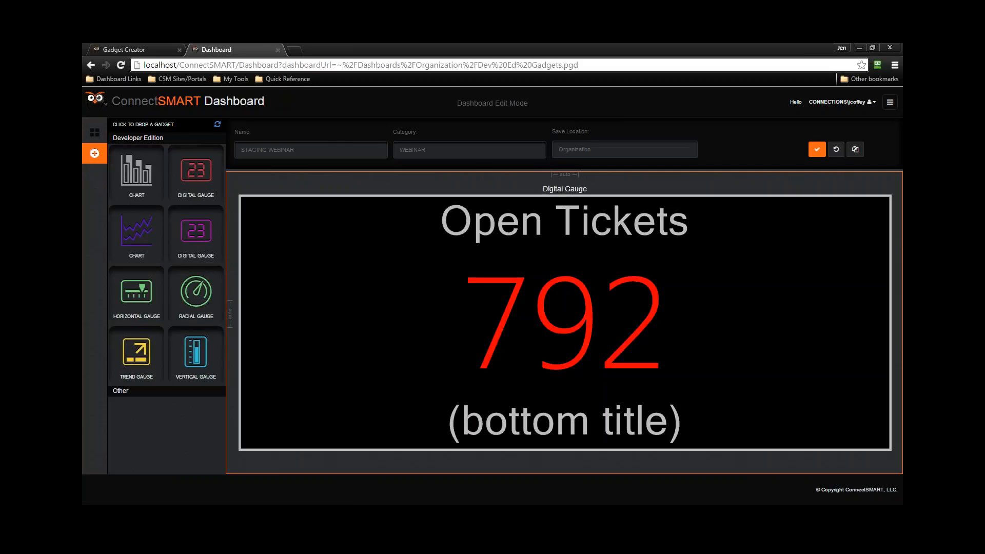
mouse_move(792, 257)
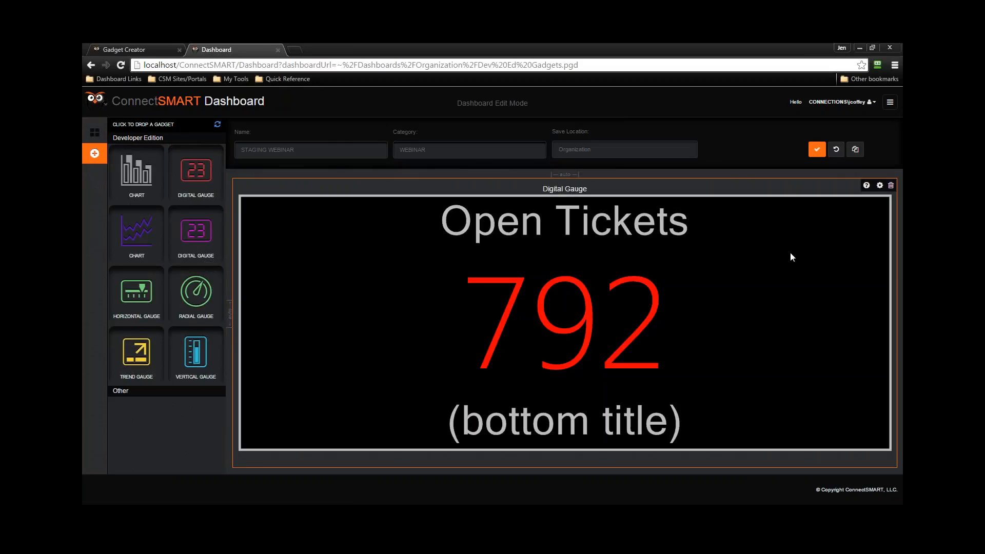
left_click(891, 185)
Add the red Digital Gauge gadget to the new dashboard and save the dashboard.
left_click(196, 175)
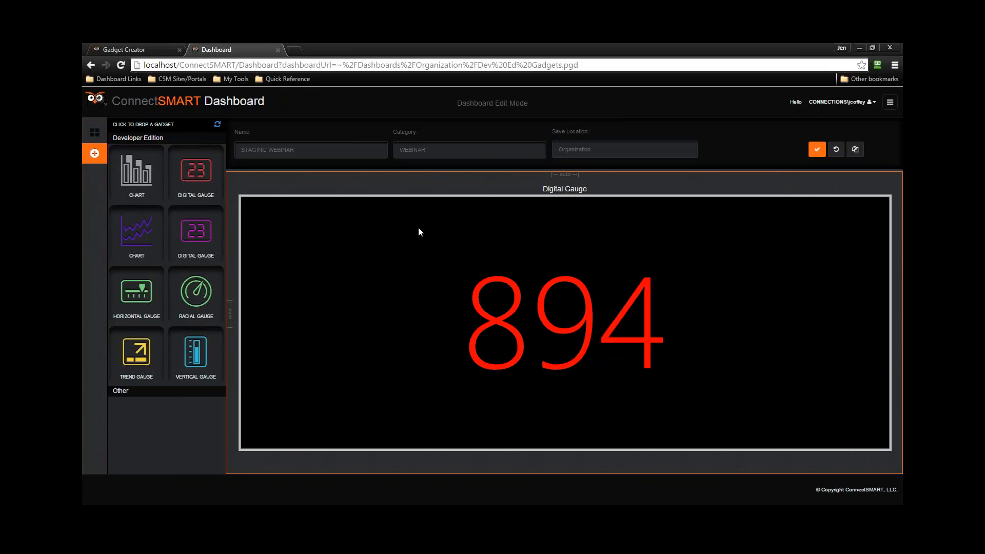
left_click(816, 149)
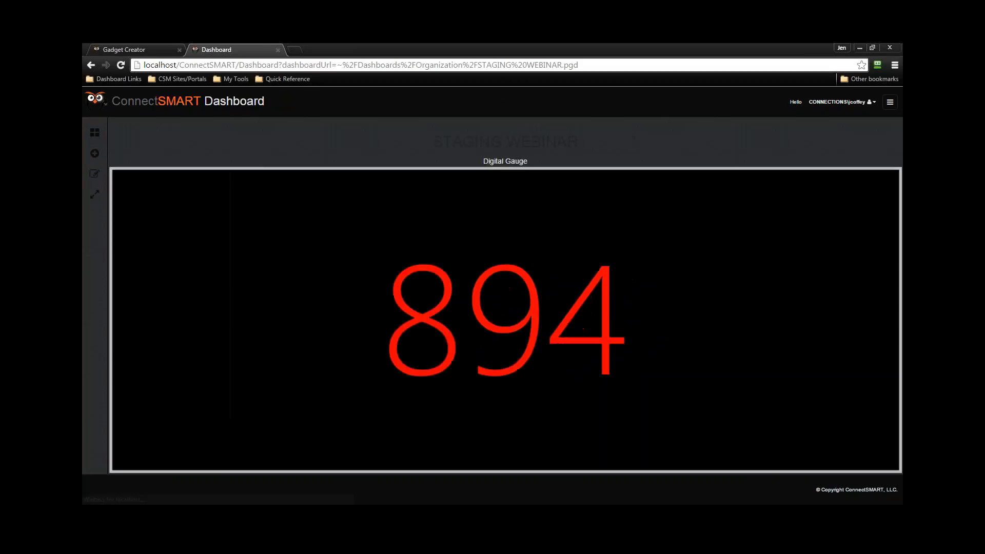
Open the gauge's drilldown in a maximized window and compare its ticket columns with the query in HeidiSQL.
left_click(509, 330)
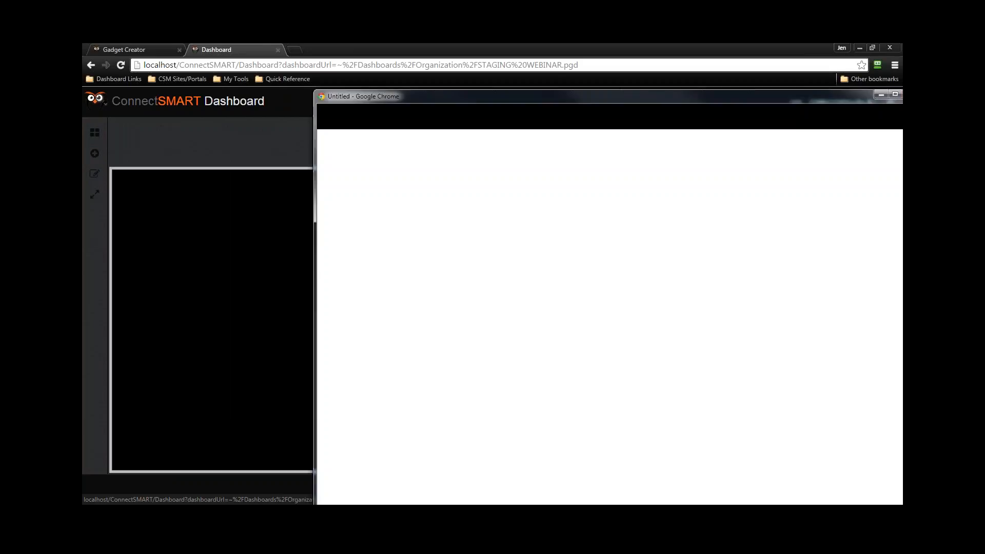
left_click_drag(653, 99, 492, 55)
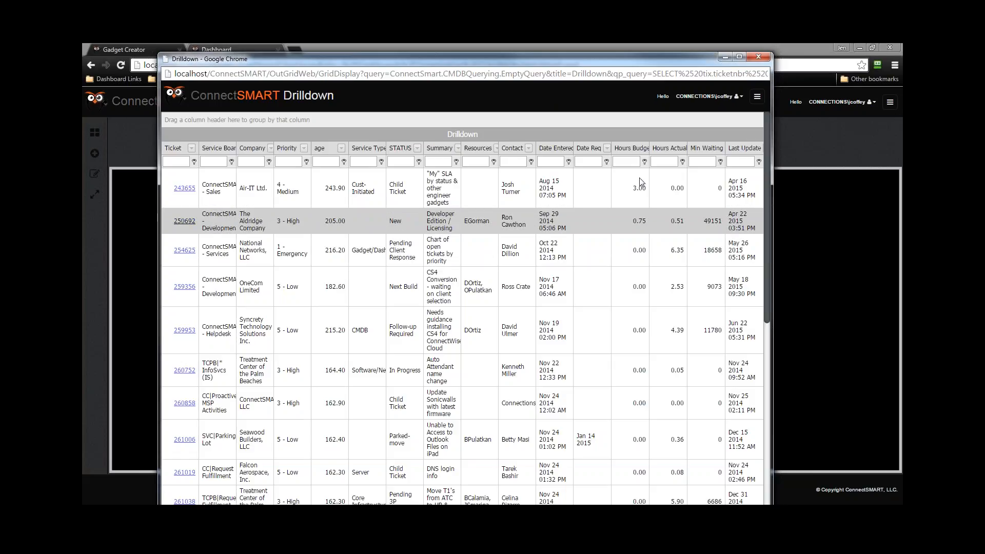
left_click(739, 56)
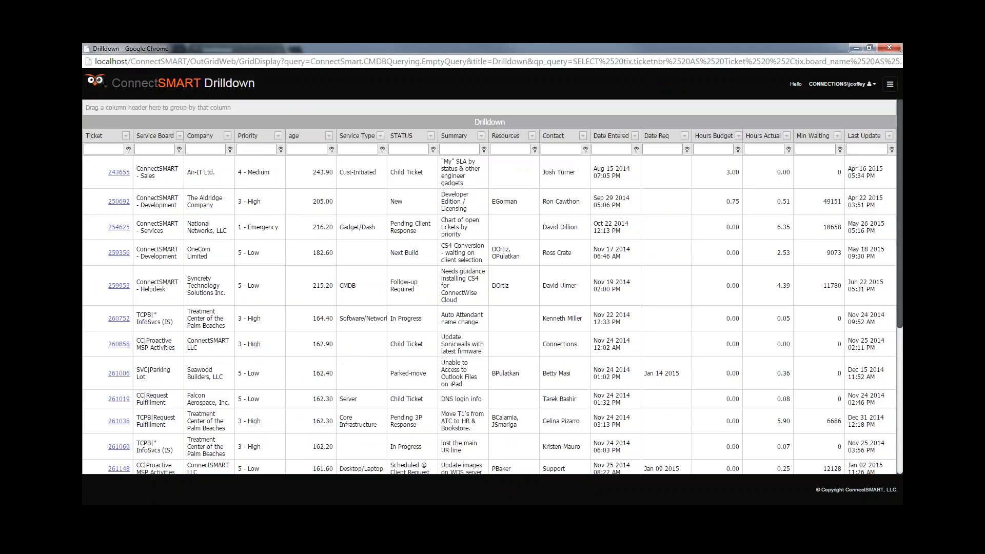
key("alt+Tab")
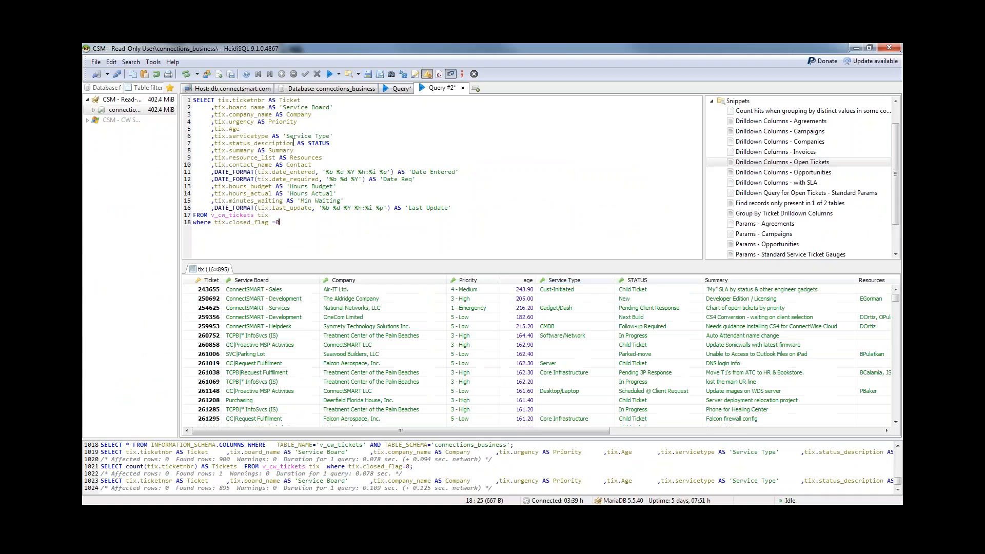
Review the ticket rows in the HeidiSQL query results and return to the drilldown window.
left_click(212, 290)
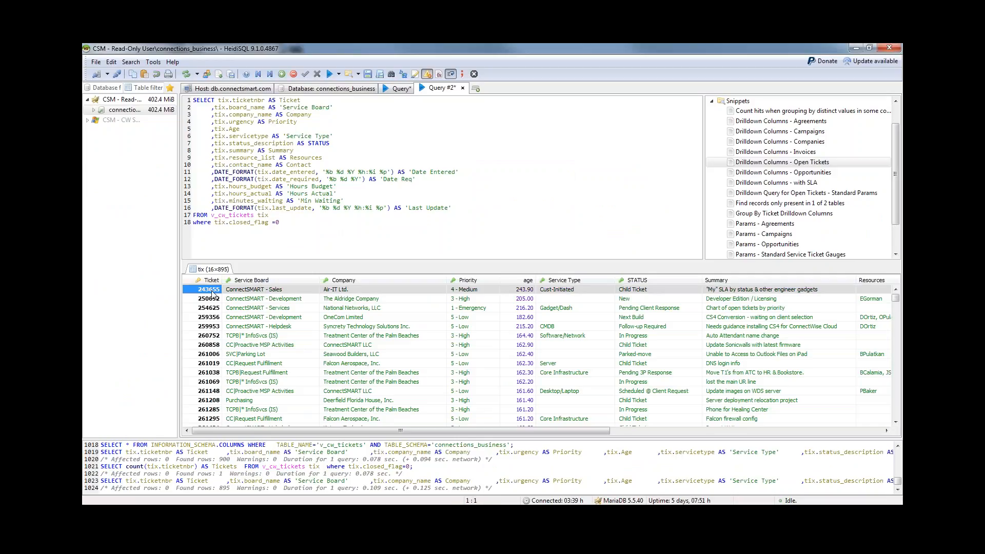
left_click(277, 291)
left_click(539, 299)
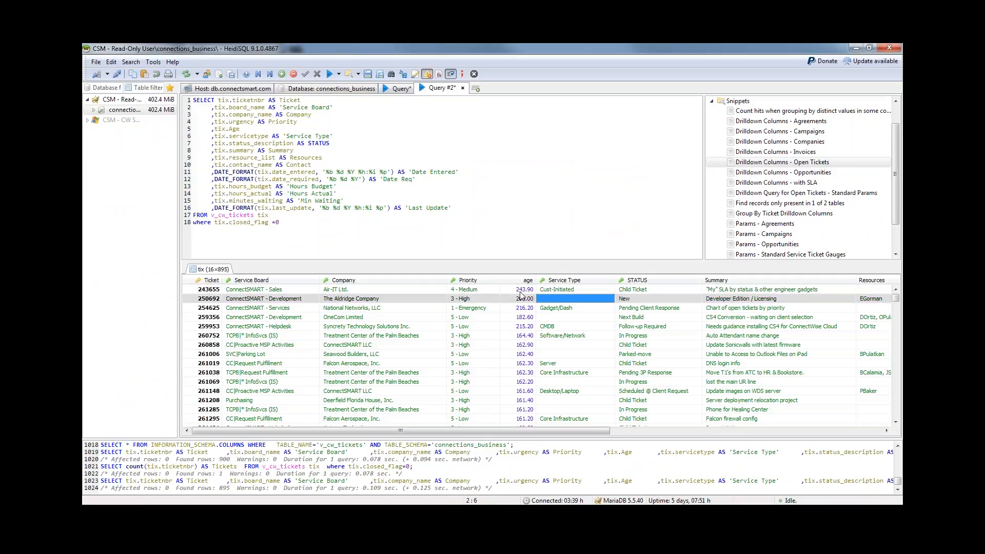
left_click(855, 48)
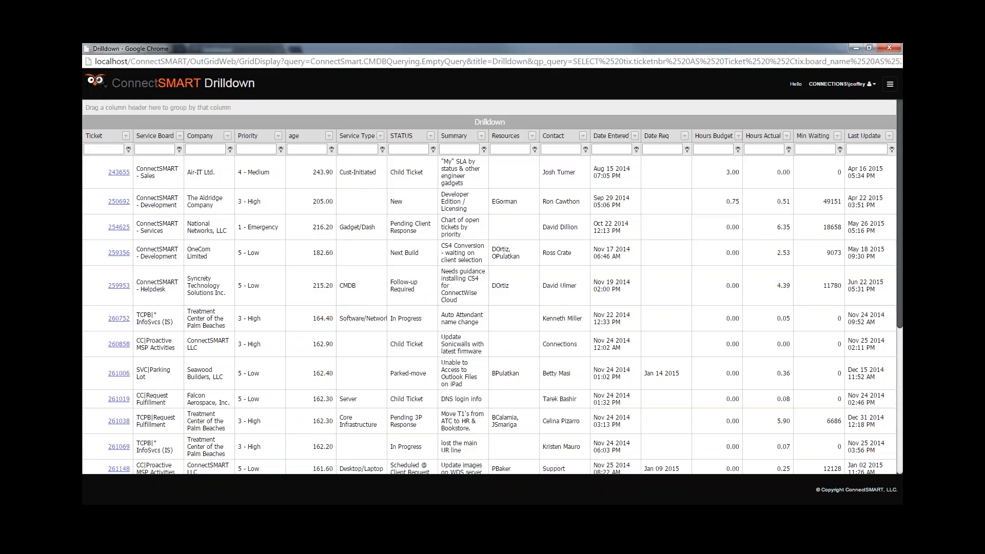
Follow the first ticket's link from the drilldown to ConnectWise, and reopen the drilldown from the dashboard gauge before closing it.
left_click(118, 173)
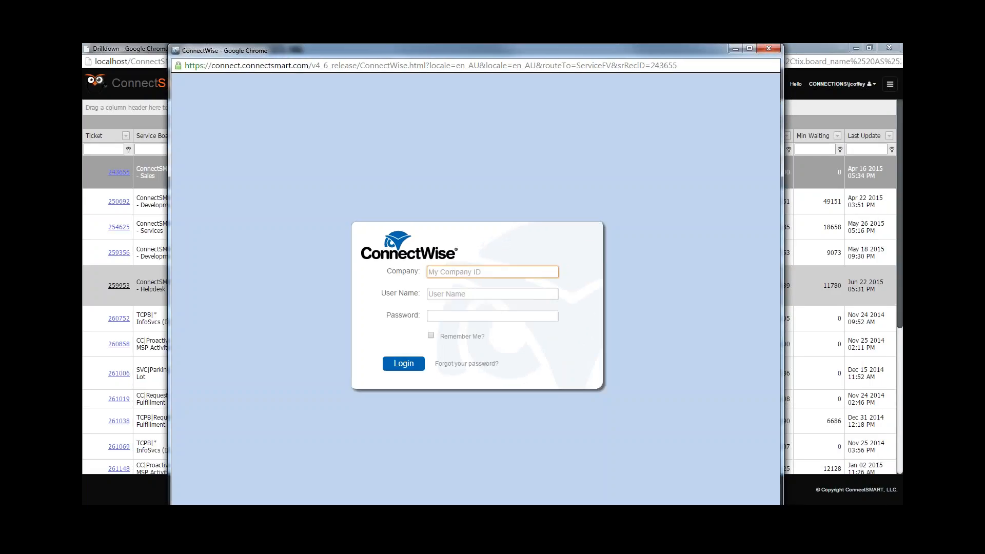
left_click(768, 48)
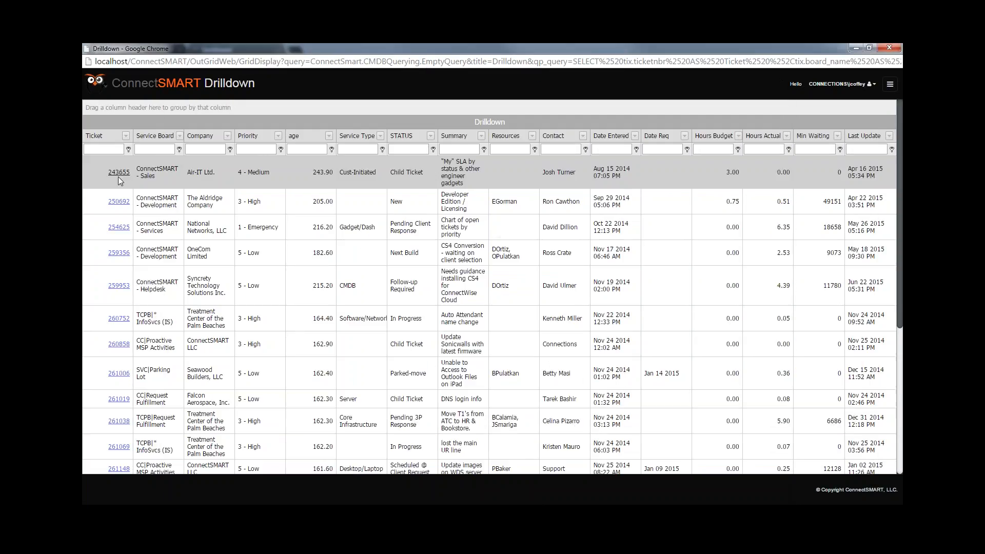
left_click(889, 48)
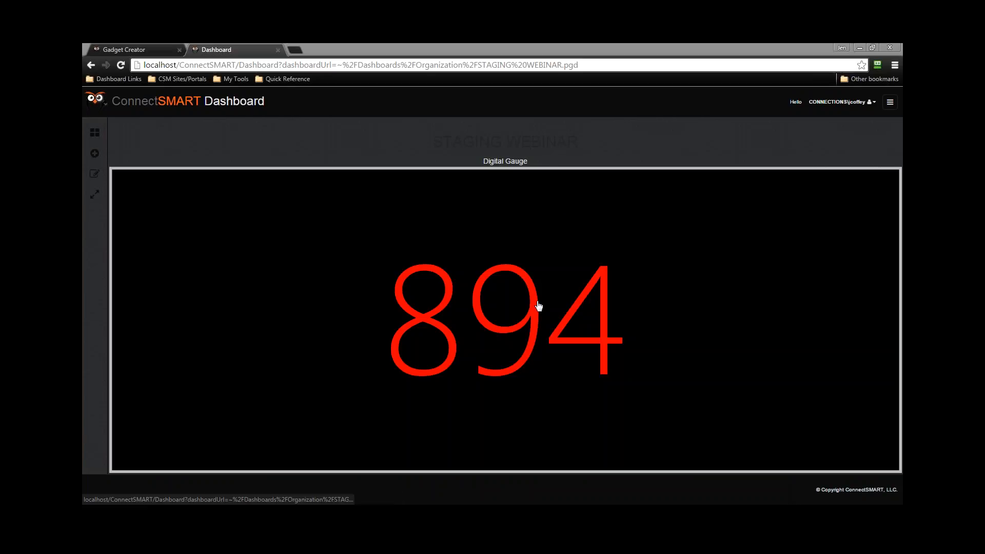
left_click(532, 314)
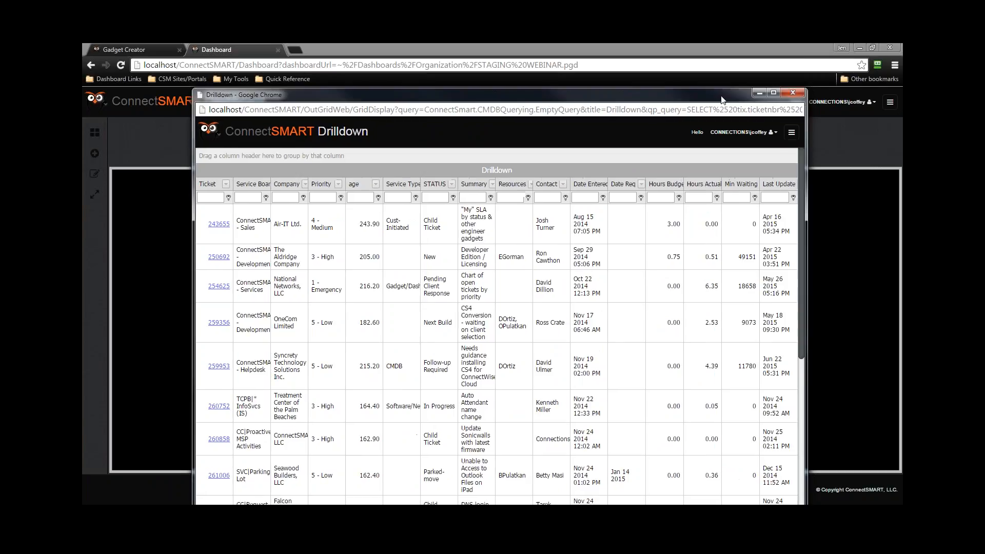
left_click(801, 95)
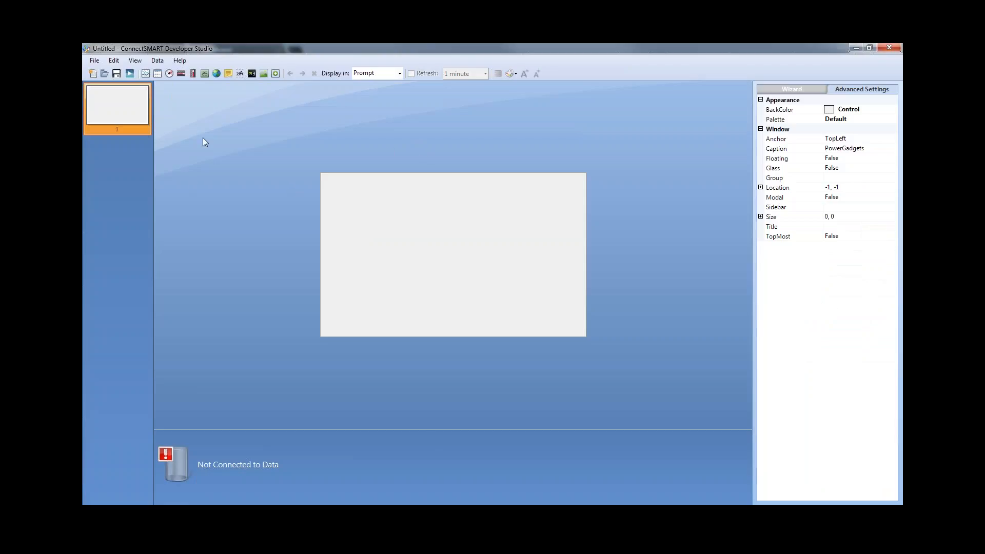
Open the published Digital Gauge file in ConnectSMART Developer Studio and run a preview of the gadget.
left_click(104, 74)
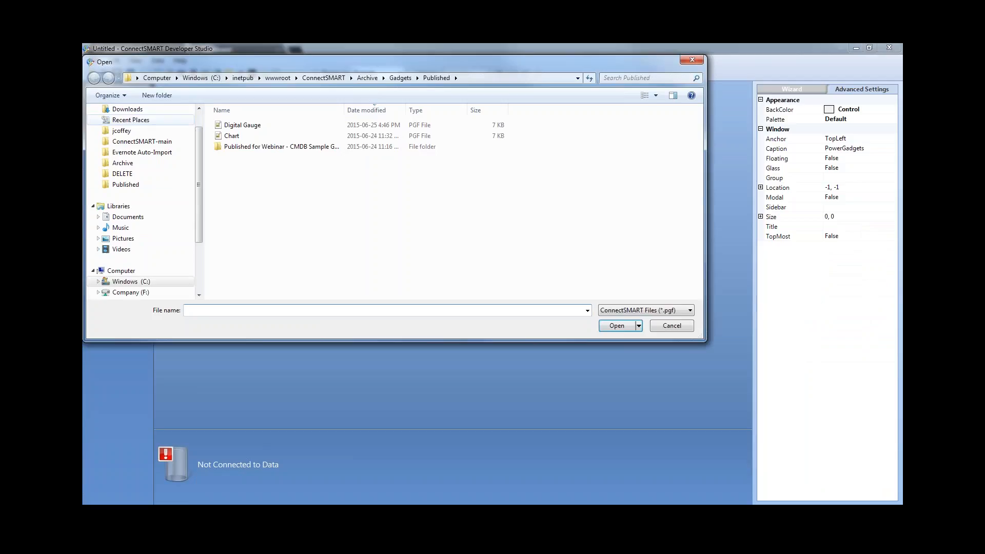
double_click(242, 125)
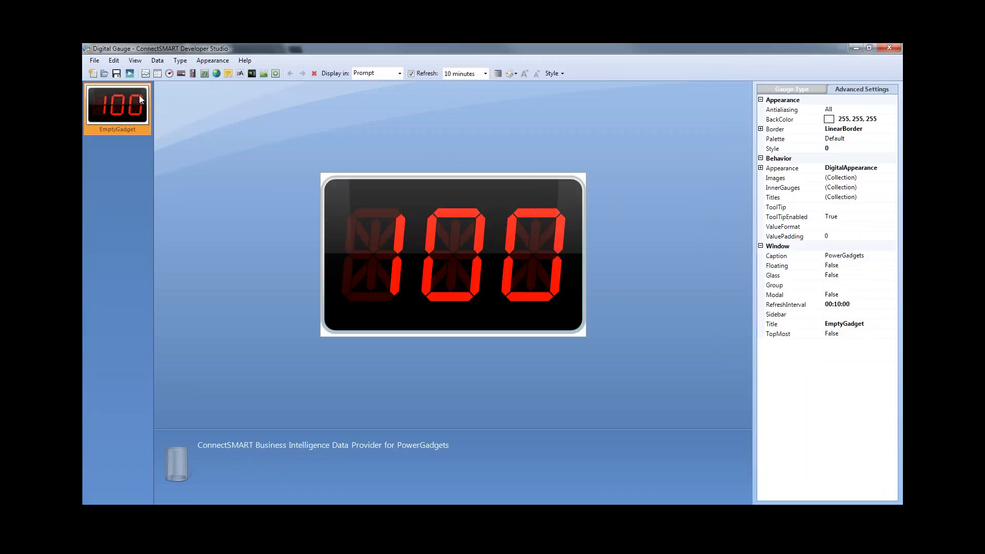
left_click(130, 74)
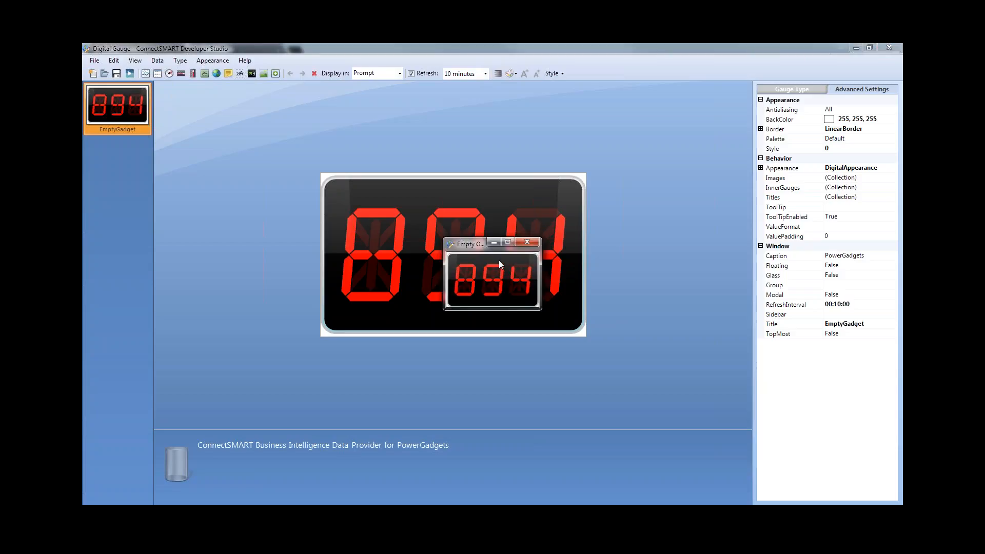
left_click(526, 243)
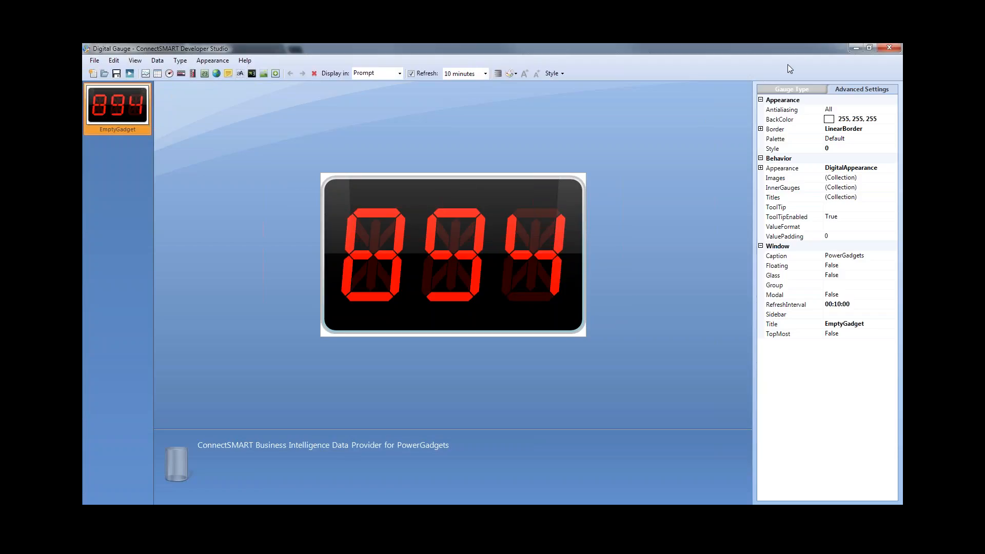
Switch to Gadget Creator in the browser, examine the available Developer Edition gadgets, and return to Developer Studio.
left_click(501, 507)
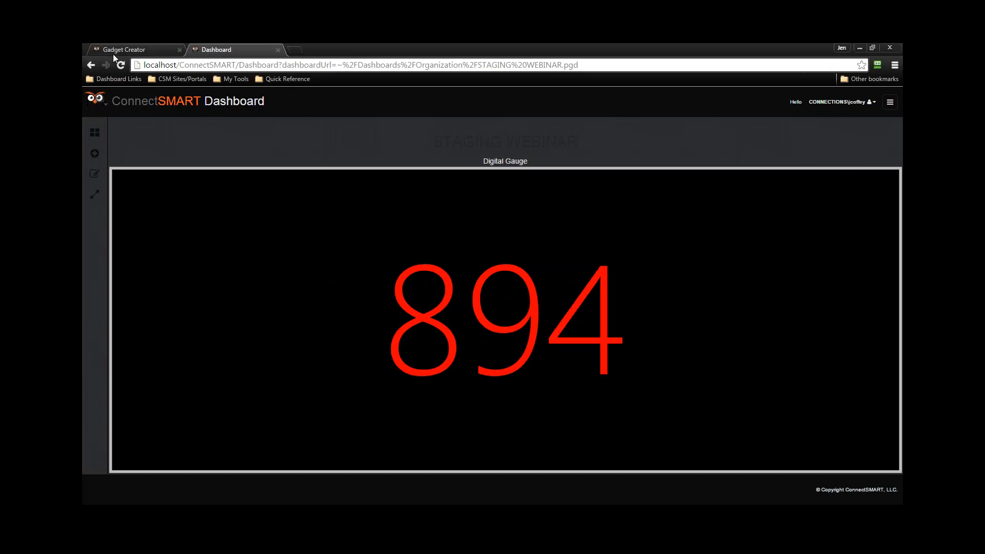
left_click(113, 50)
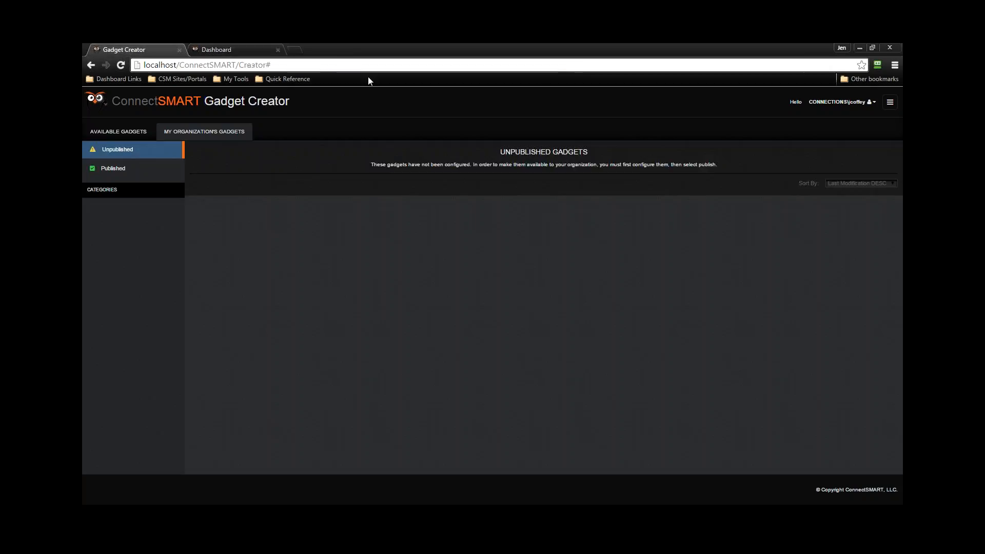
left_click(119, 136)
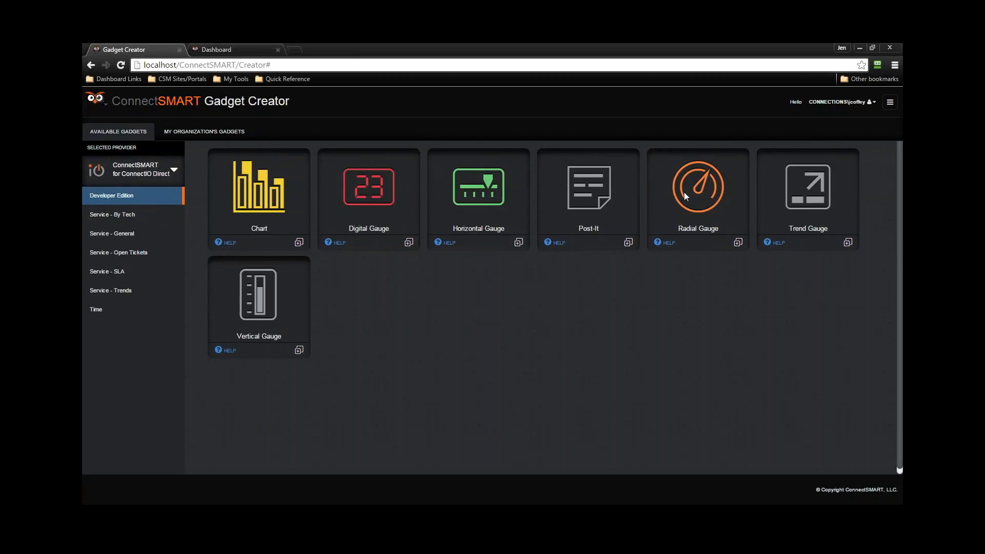
left_click(859, 47)
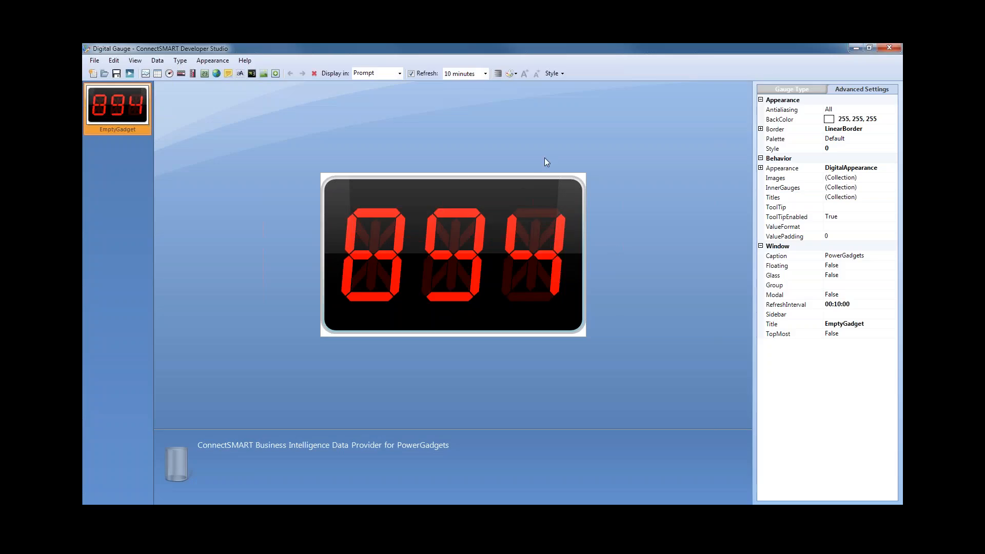
Try the Radial, Vertical and Horizontal gauge types on the gadget and return it to Digital Panel.
left_click(563, 73)
left_click(563, 74)
left_click(804, 89)
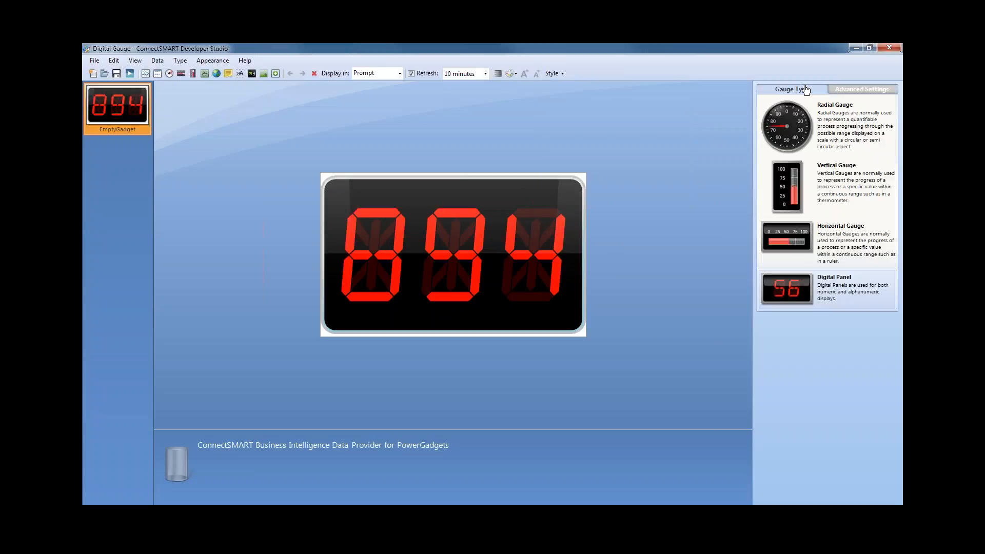
left_click(796, 129)
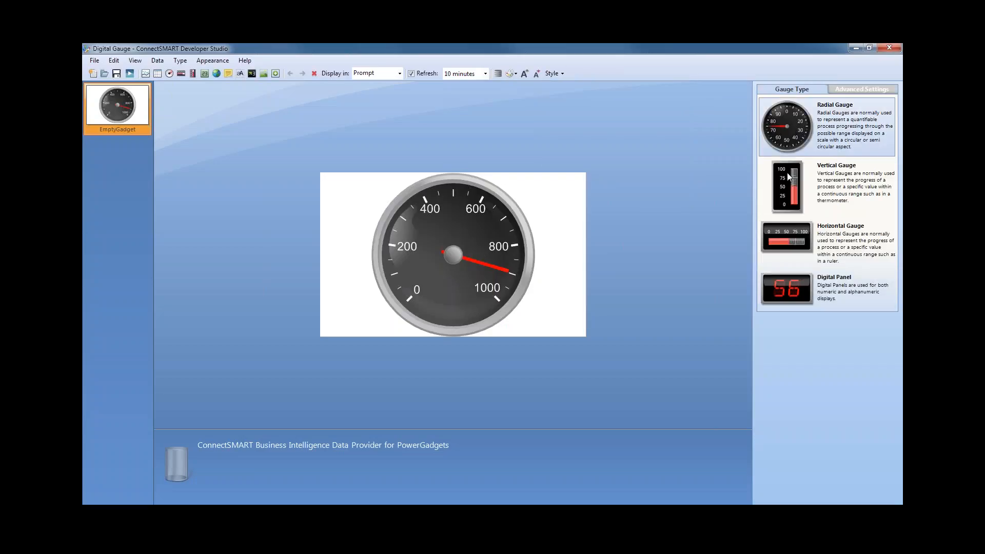
left_click(787, 173)
left_click(789, 241)
left_click(788, 283)
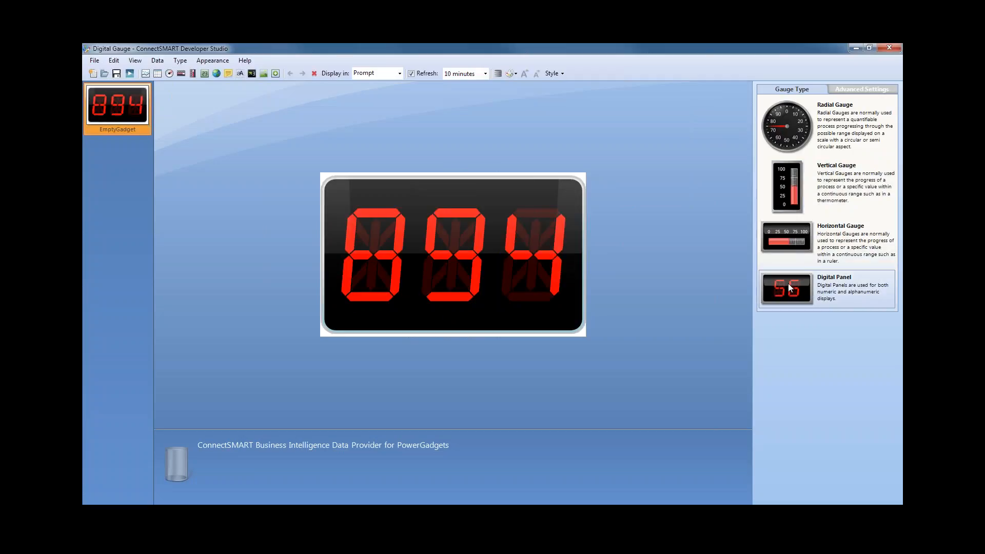
left_click(786, 232)
left_click(788, 188)
left_click(786, 123)
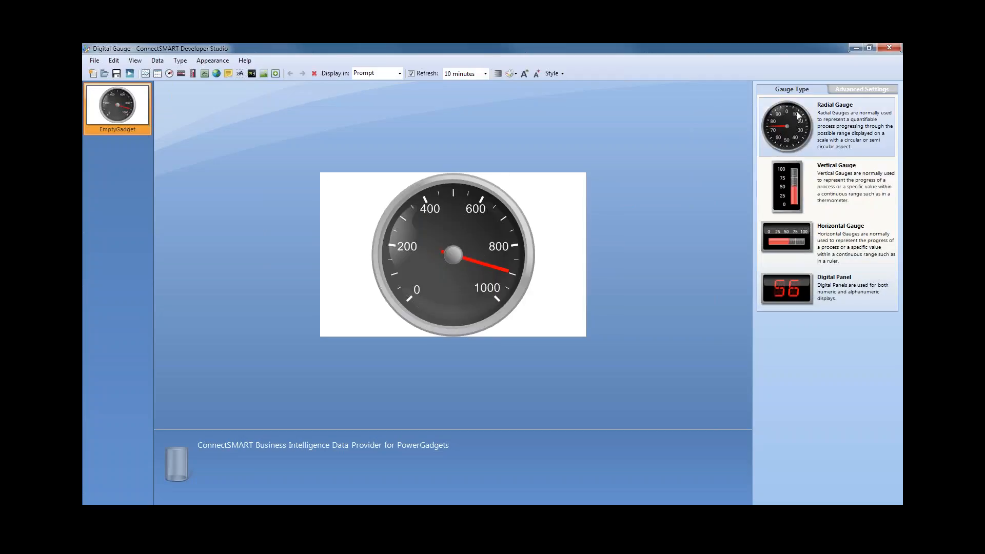
left_click(801, 296)
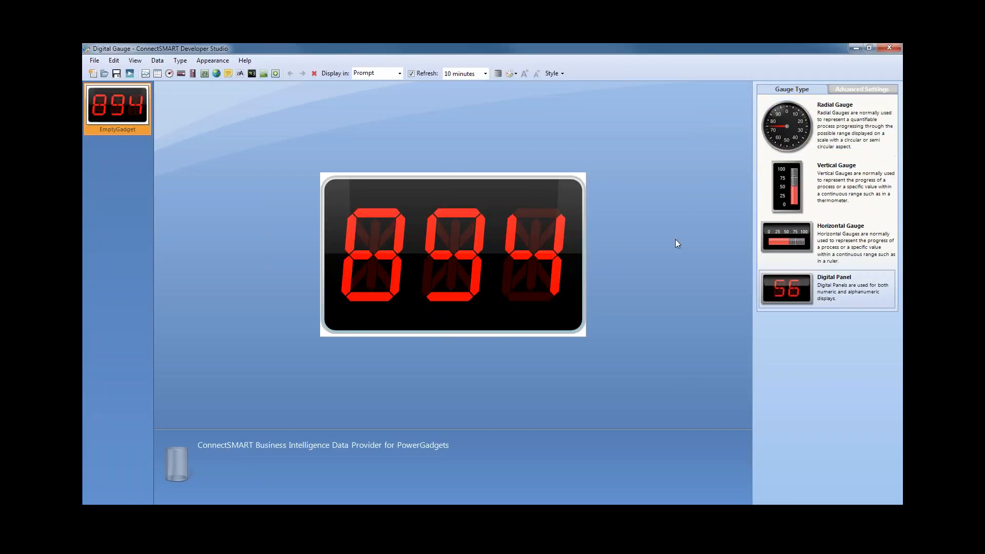
Add a new title to the gauge's Titles collection with the text Top Title.
left_click(871, 90)
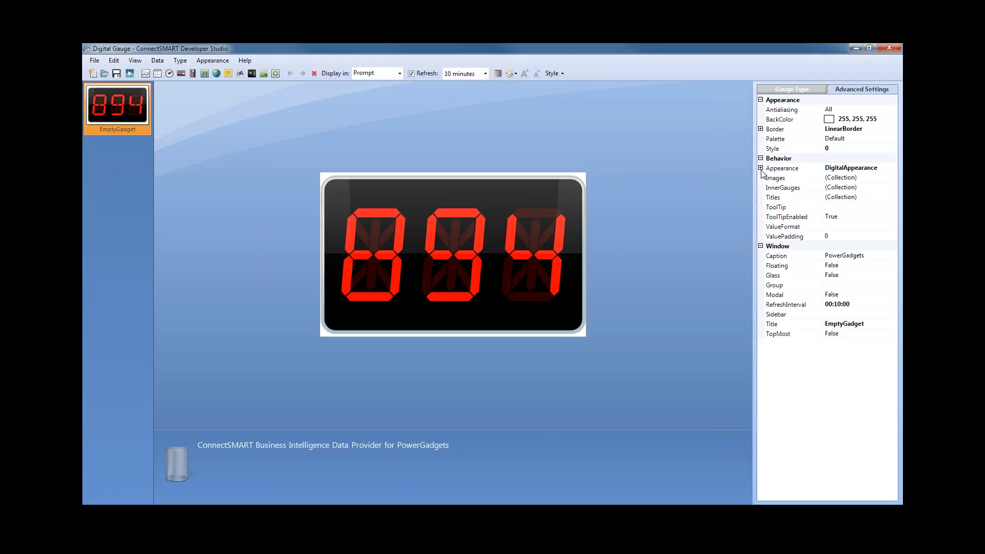
left_click(872, 199)
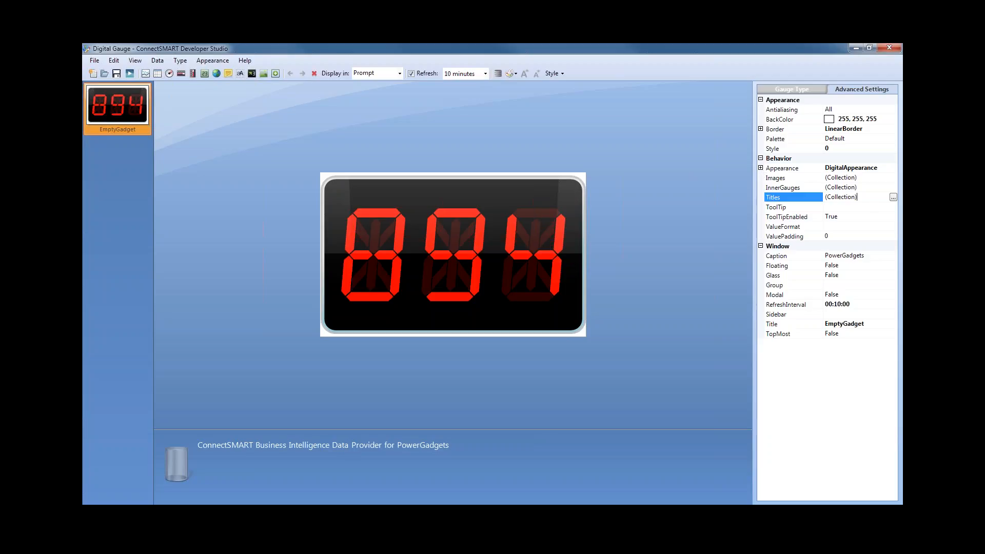
left_click(893, 199)
left_click(397, 331)
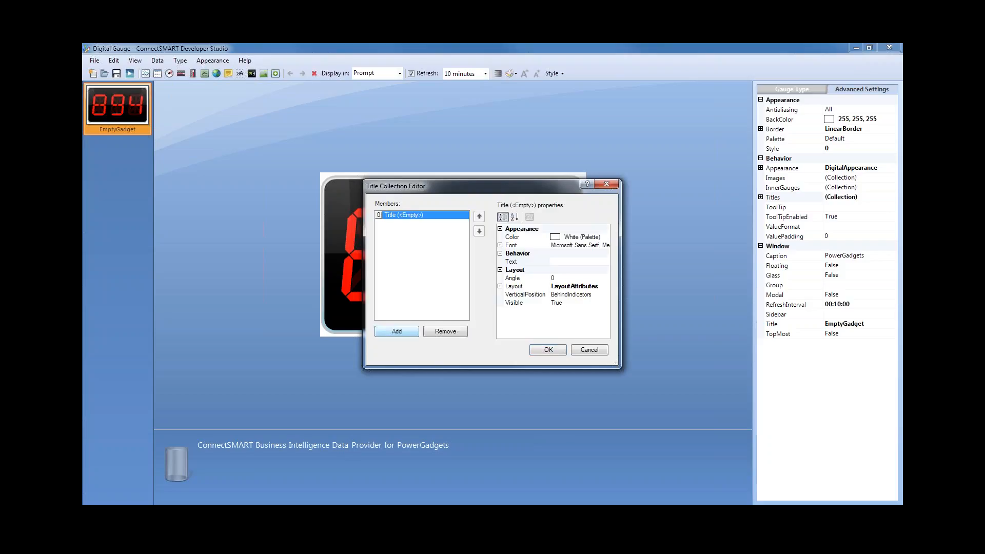
left_click(500, 245)
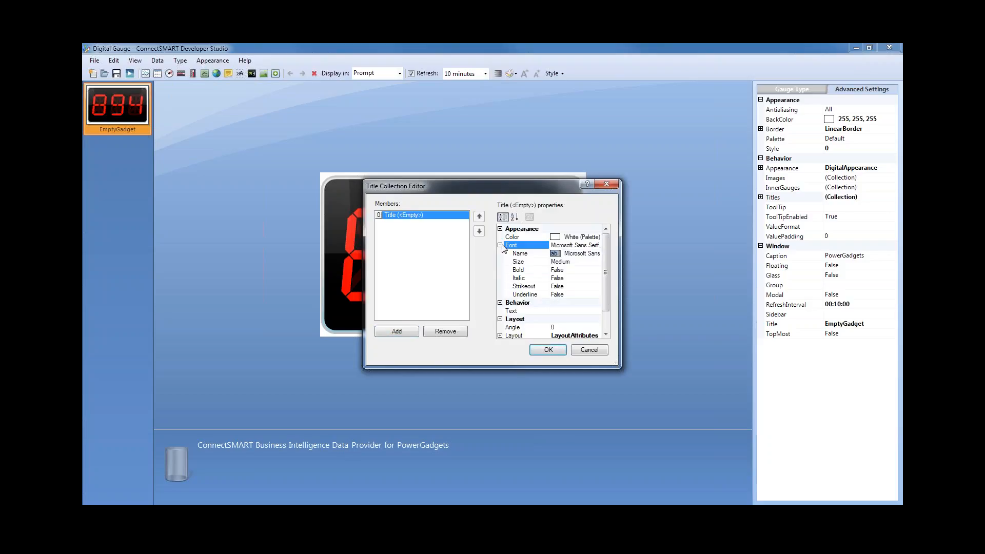
left_click(566, 311)
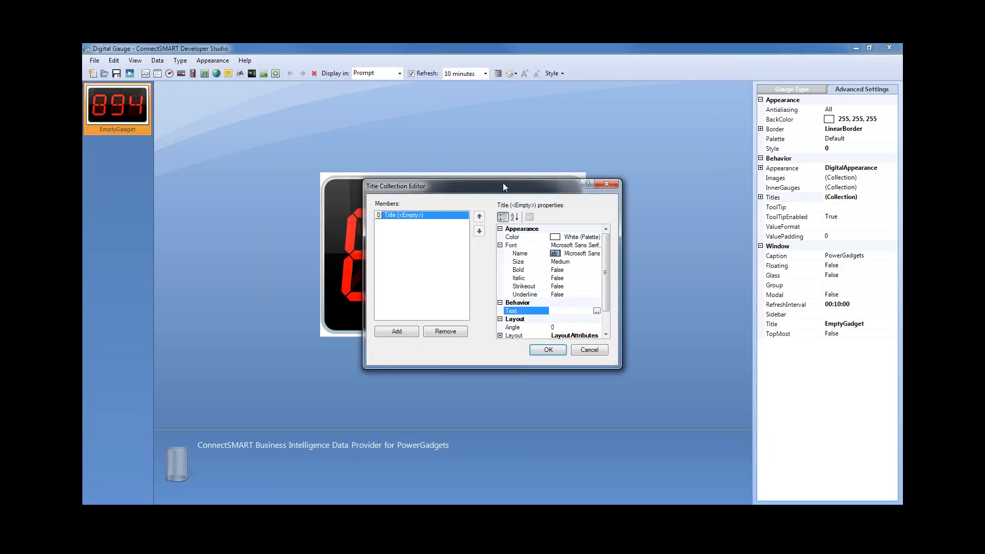
left_click_drag(502, 183, 384, 143)
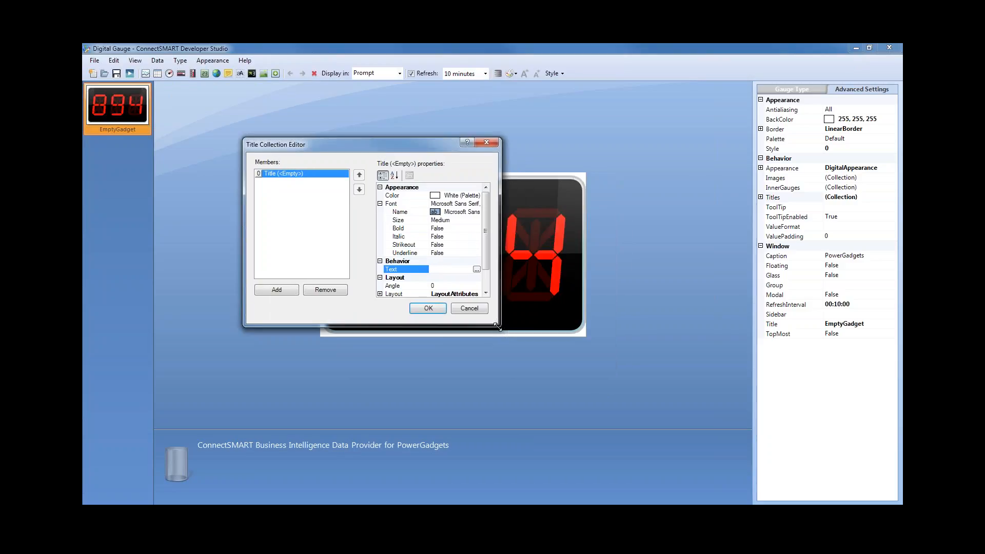
left_click_drag(498, 324, 681, 406)
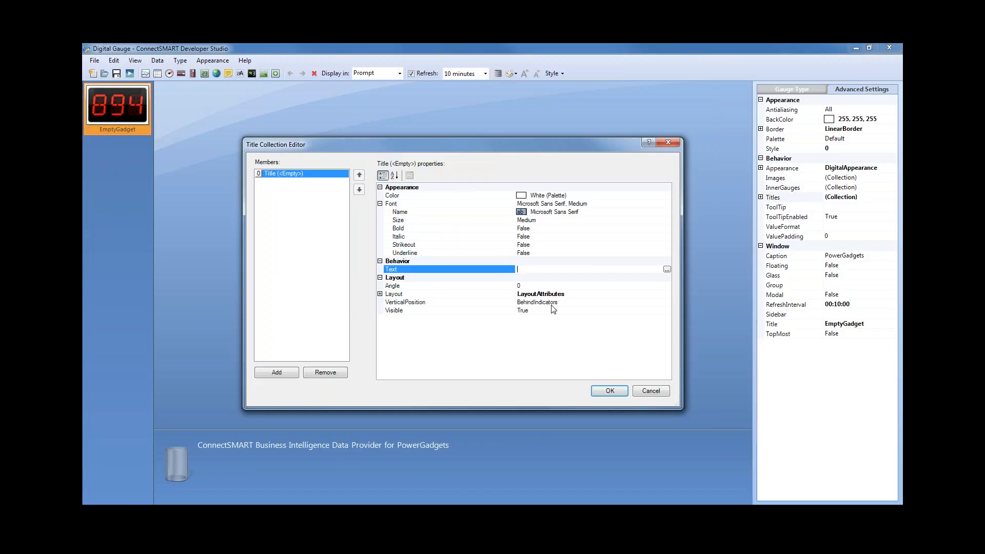
type("Top Title")
key("Return")
Set the title's layout alignment to TopCenter.
left_click(385, 294)
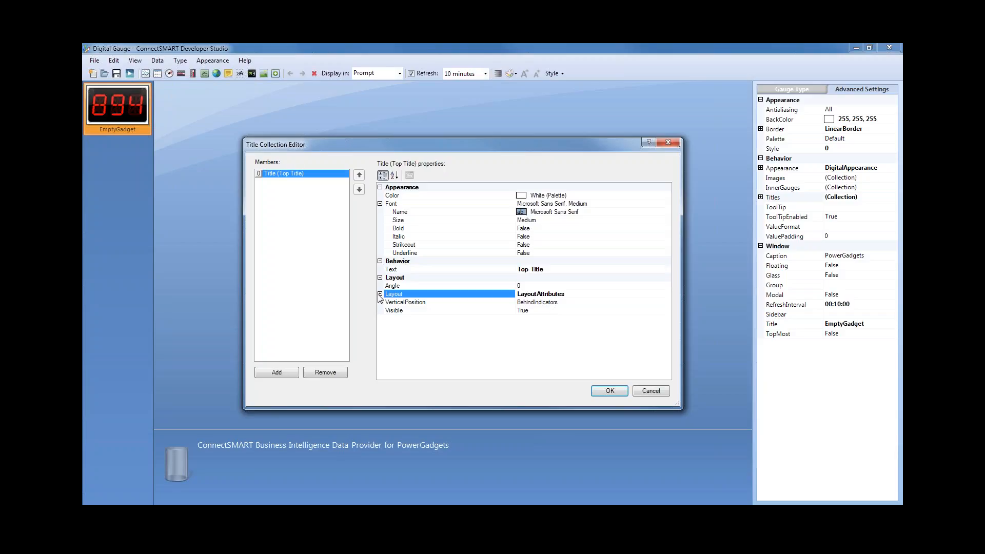
left_click(379, 294)
left_click(557, 301)
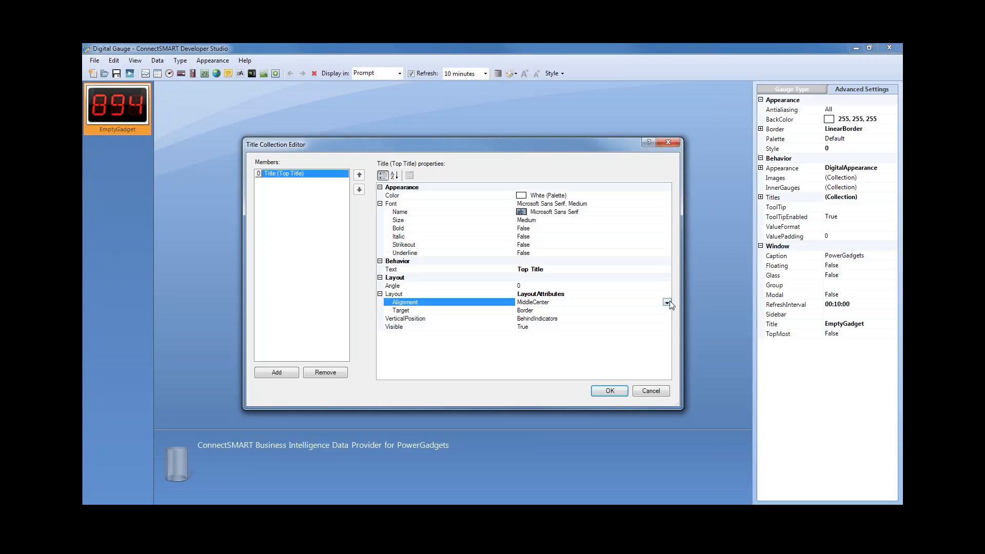
left_click(666, 302)
left_click(596, 310)
Make the title's font italic and apply the title collection to the gauge.
left_click(545, 221)
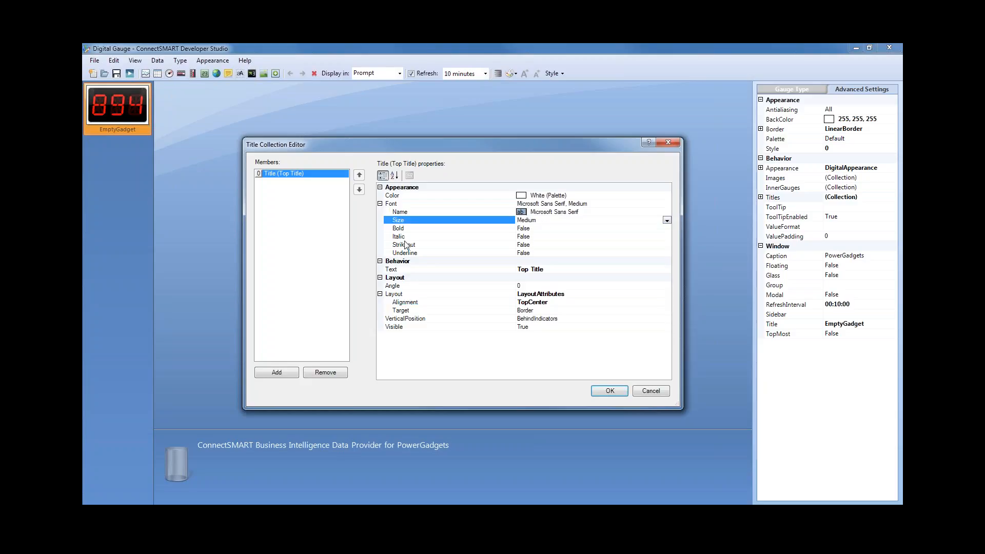
double_click(549, 237)
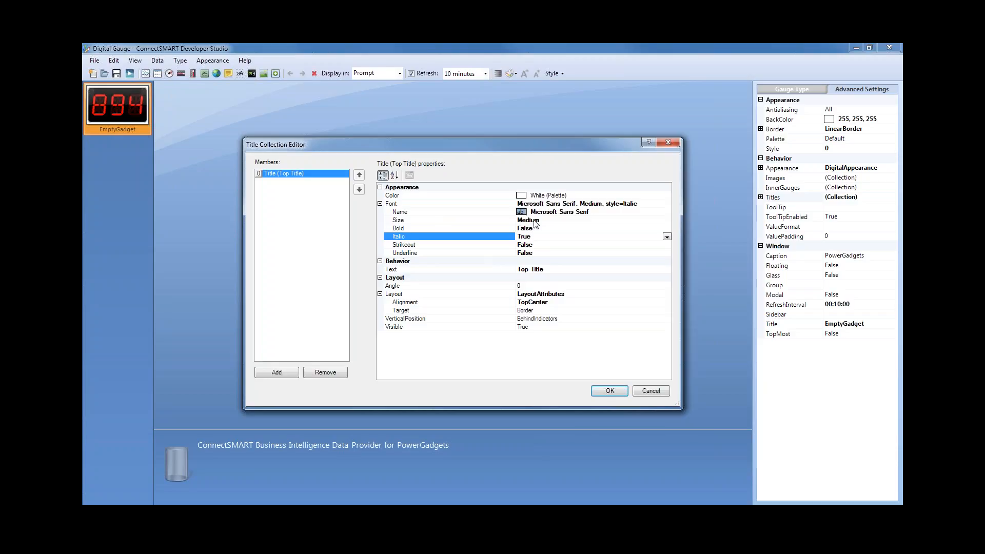
left_click(614, 391)
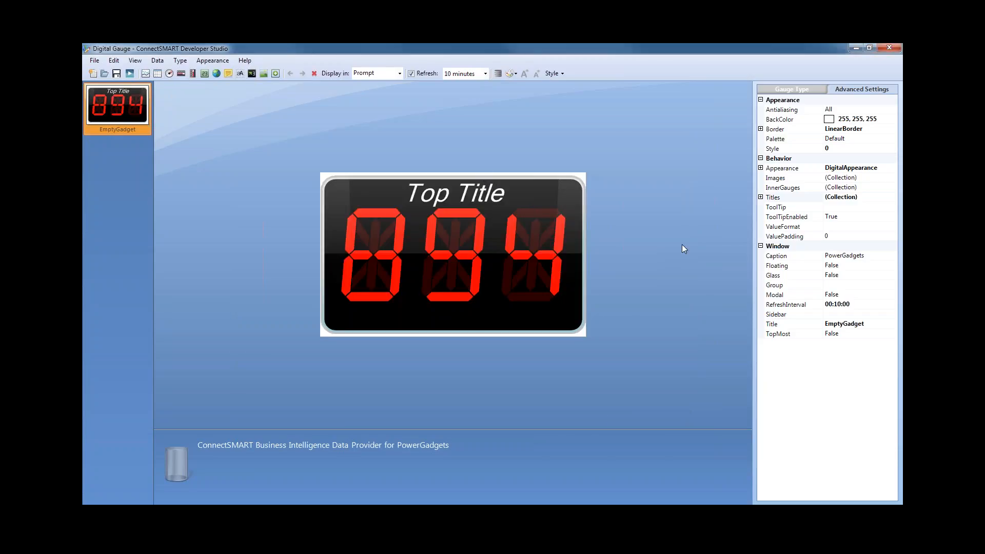
Change the text of the gauge's existing title to Open Tickets.
left_click(760, 197)
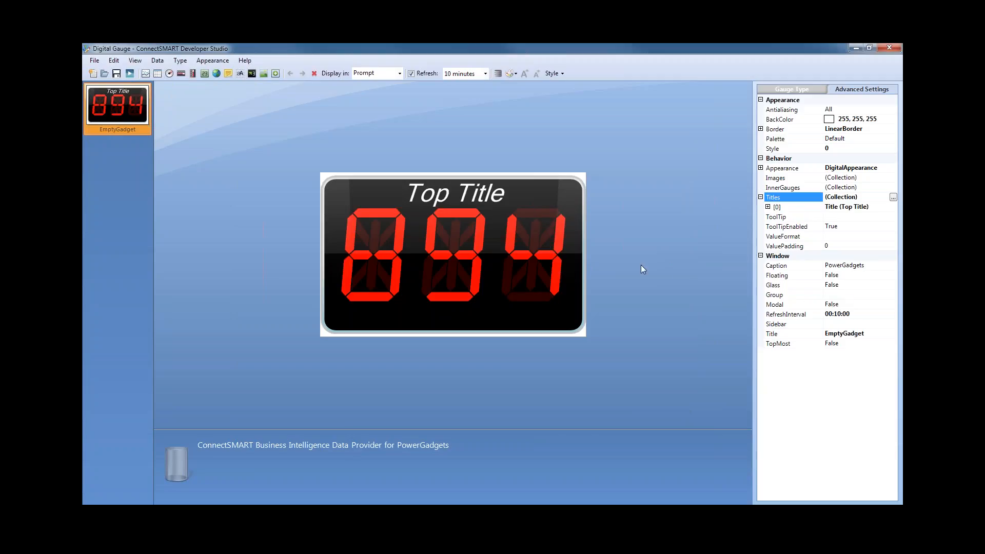
left_click(697, 275)
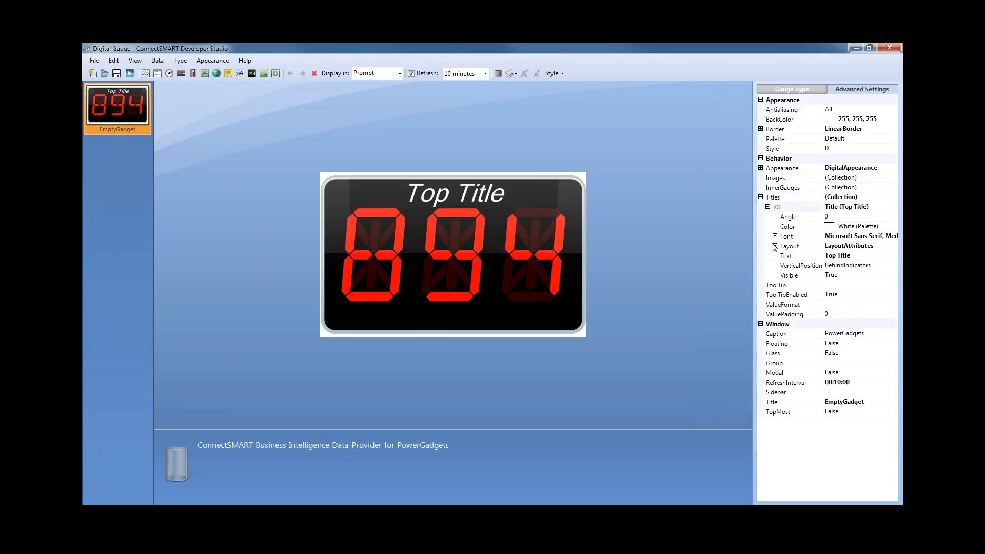
left_click(844, 209)
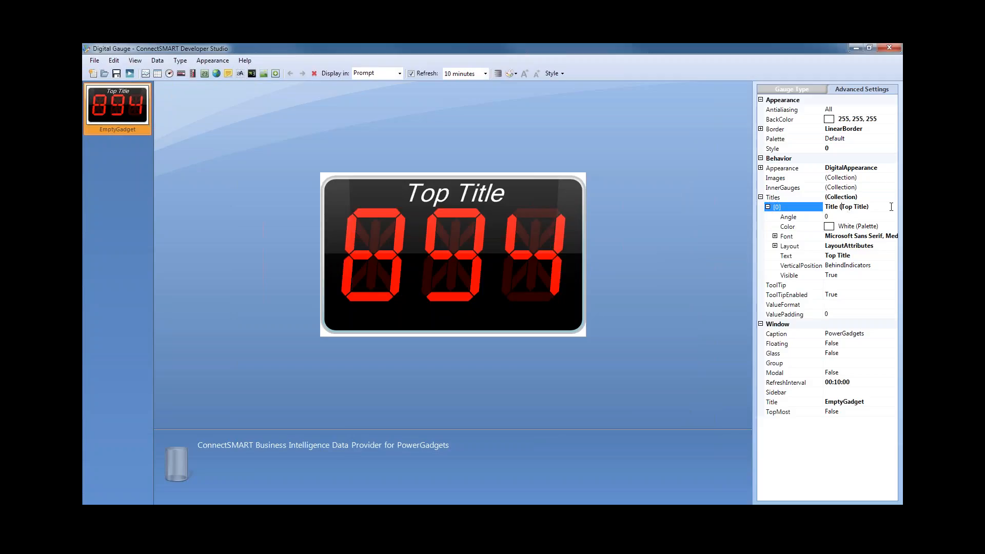
left_click(768, 207)
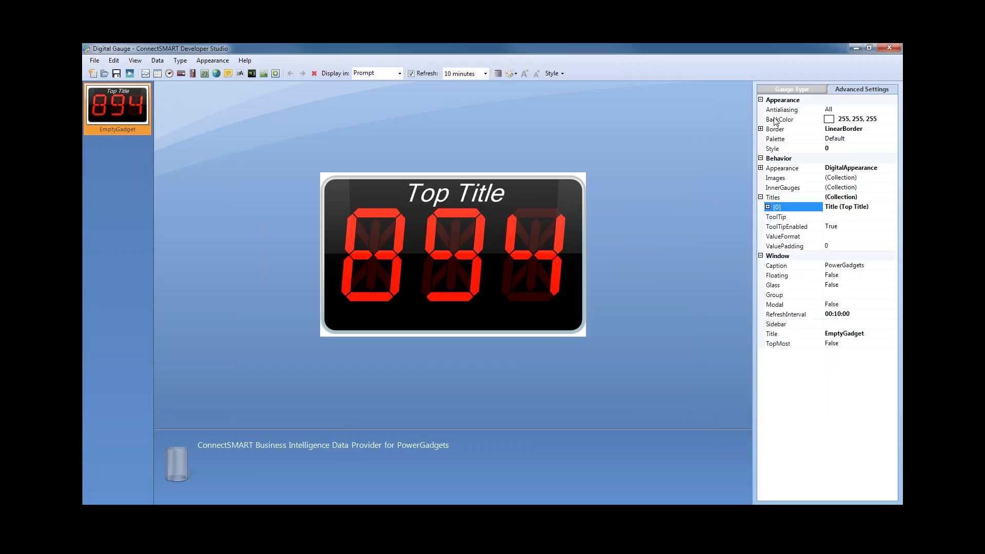
left_click(768, 207)
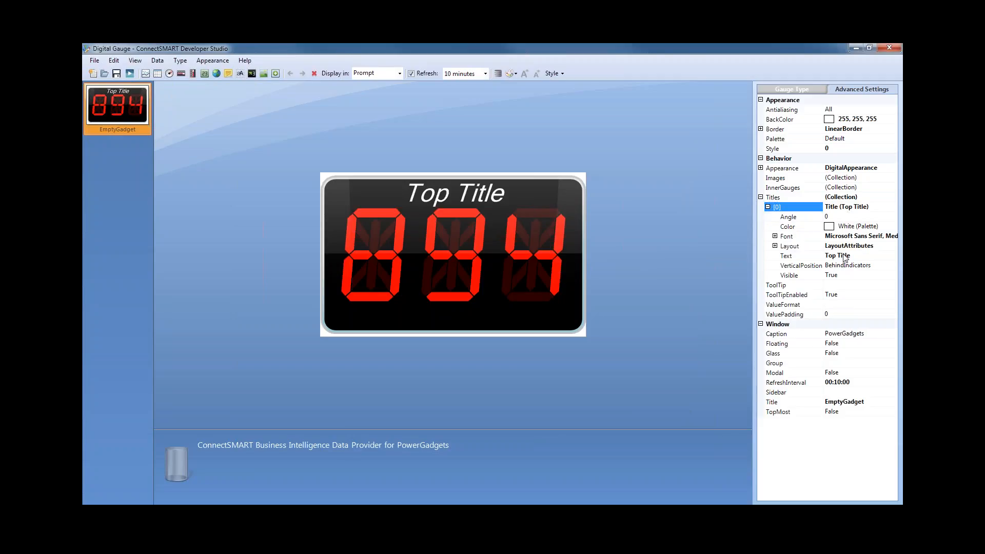
left_click(844, 256)
double_click(843, 255)
type("0pen Tickets")
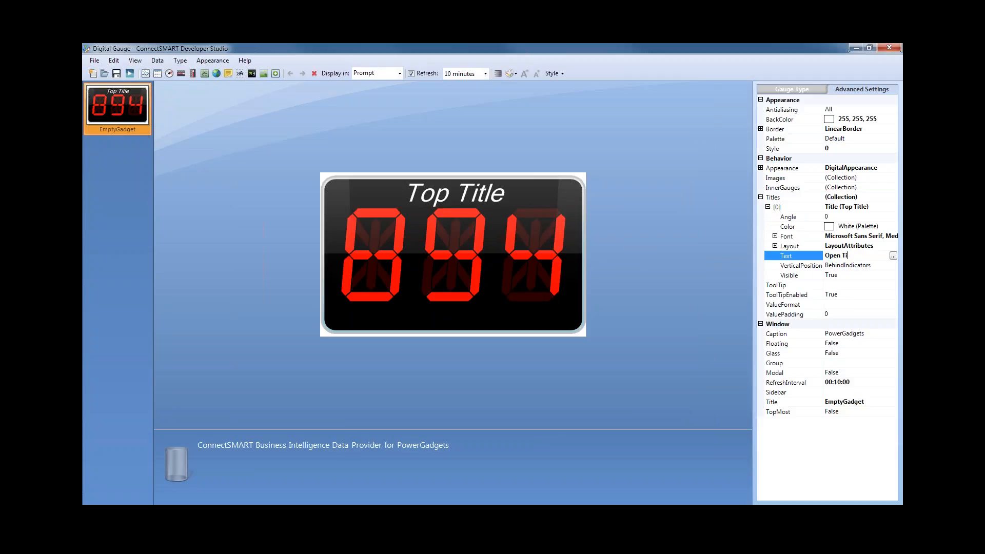
key("Return")
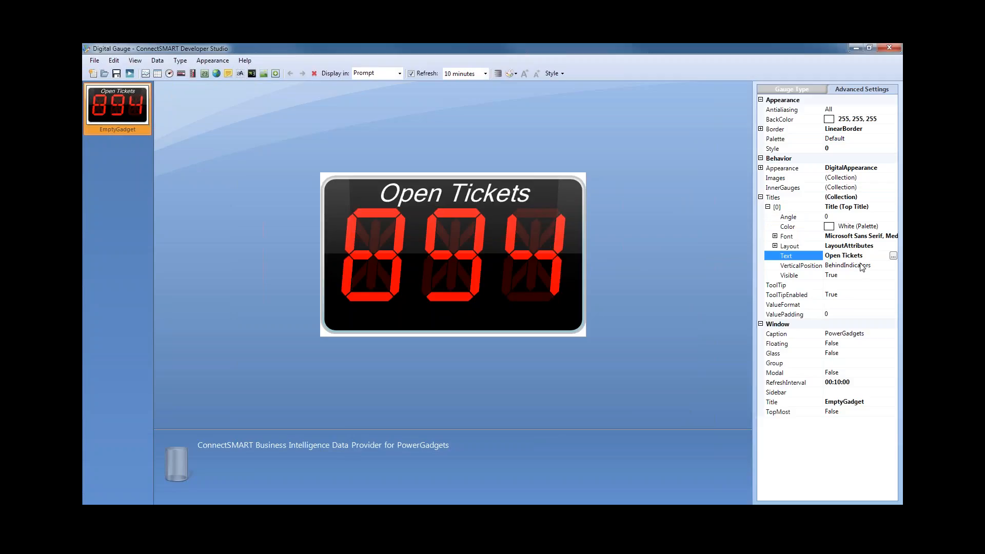
left_click(721, 258)
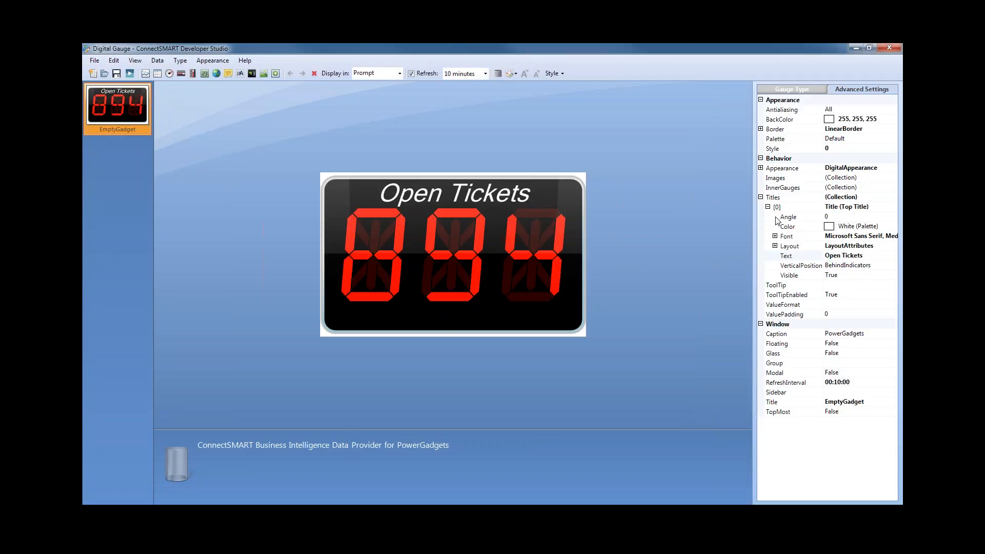
left_click(870, 207)
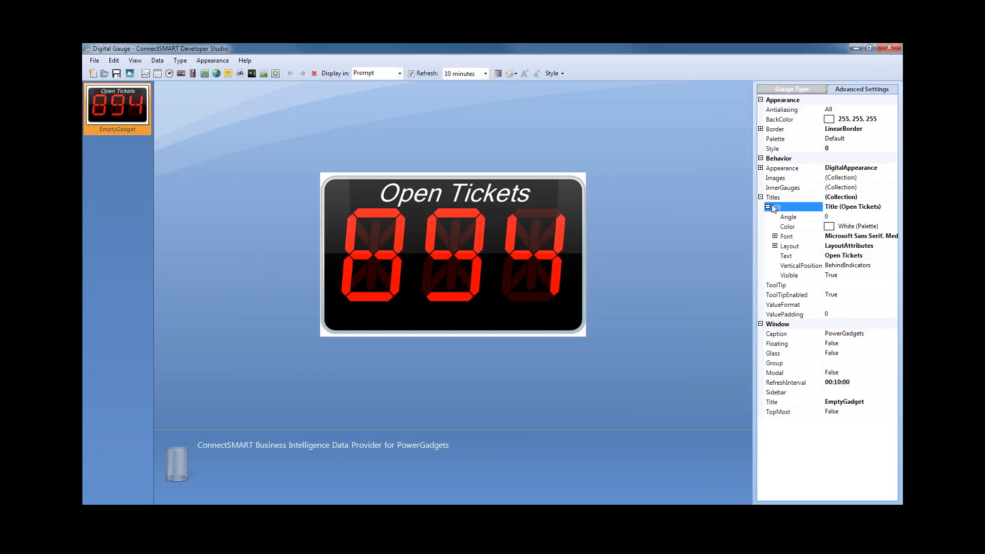
Add a second title to the gauge's Titles collection and set its layout alignment to BottomCenter.
left_click(885, 197)
left_click(892, 197)
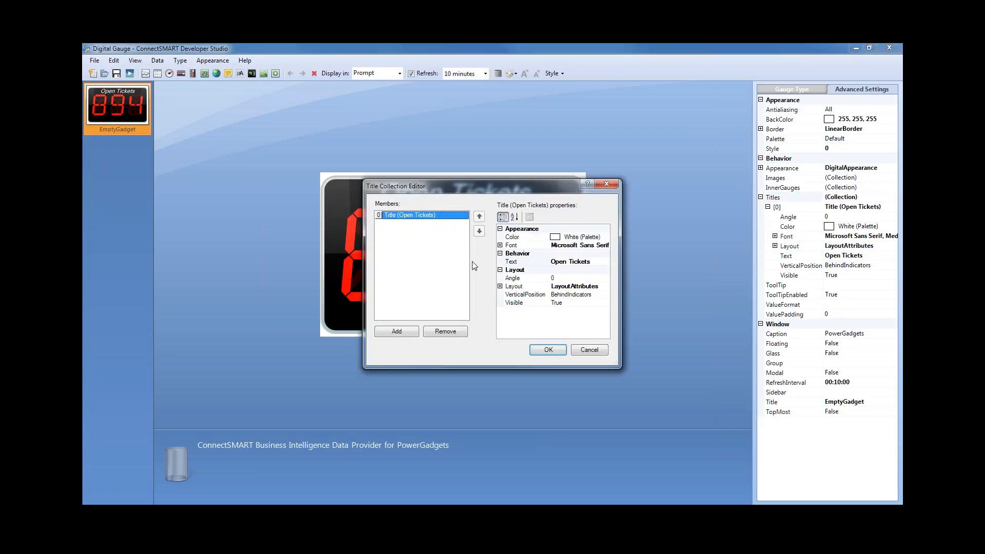
left_click(397, 331)
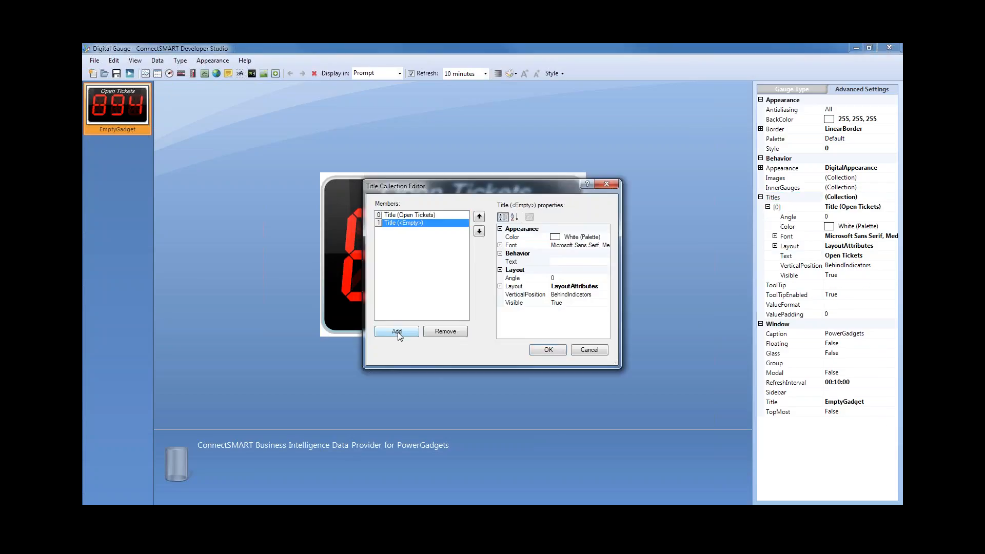
left_click(500, 286)
left_click(575, 295)
left_click(606, 295)
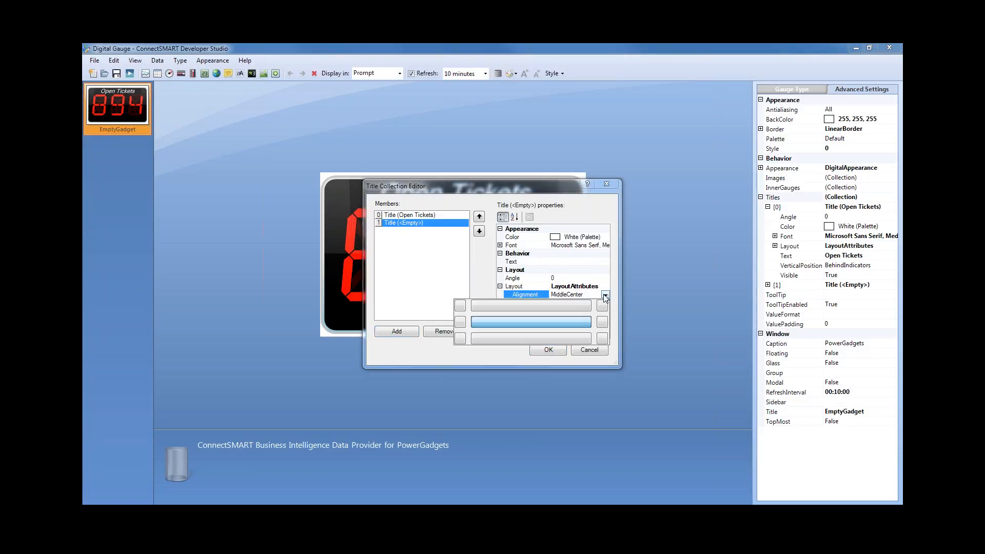
left_click(532, 337)
Set the second title's text to All Boards - incl. Child Tickets and apply the title collection.
left_click(568, 261)
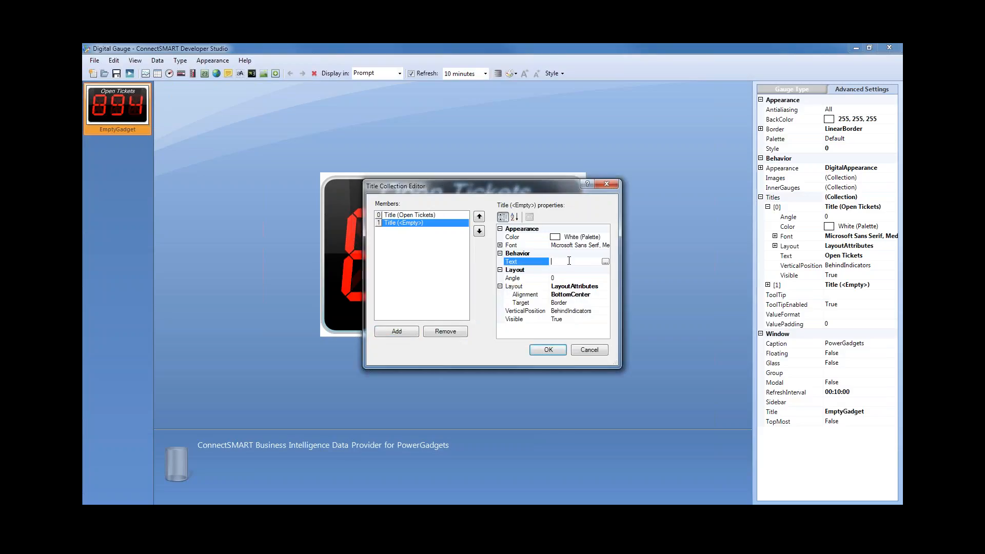
type("All Boards")
key("Return")
type("- incl. Child")
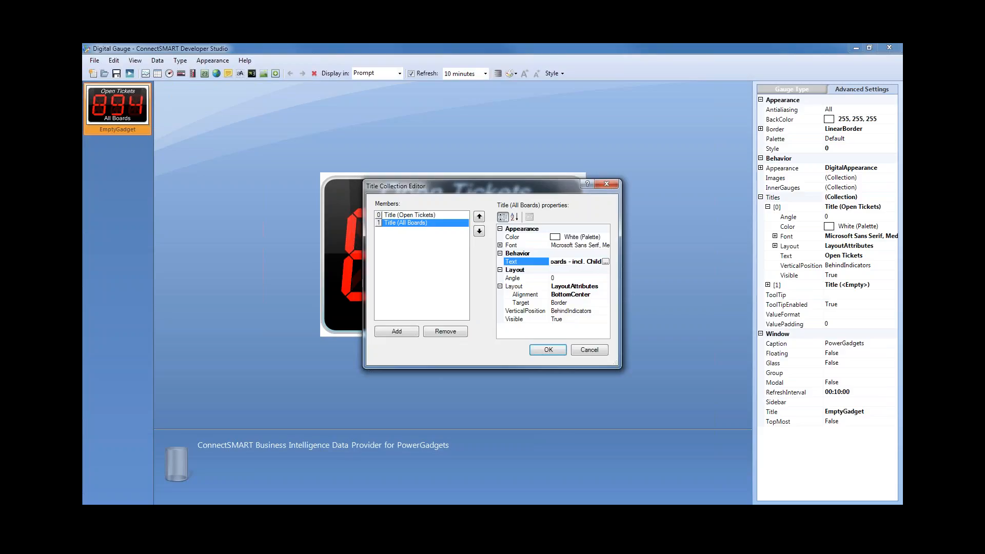
type(" tickets")
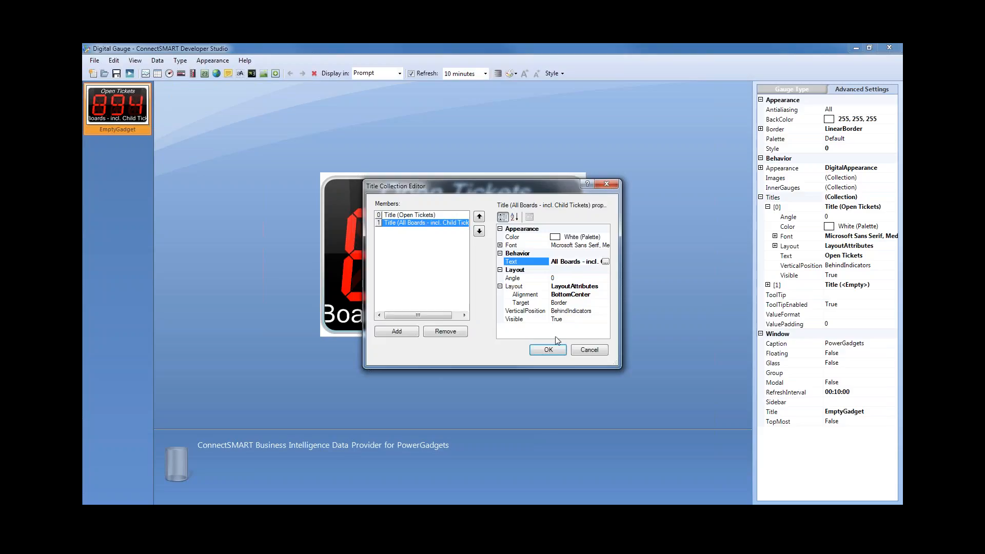
left_click(548, 349)
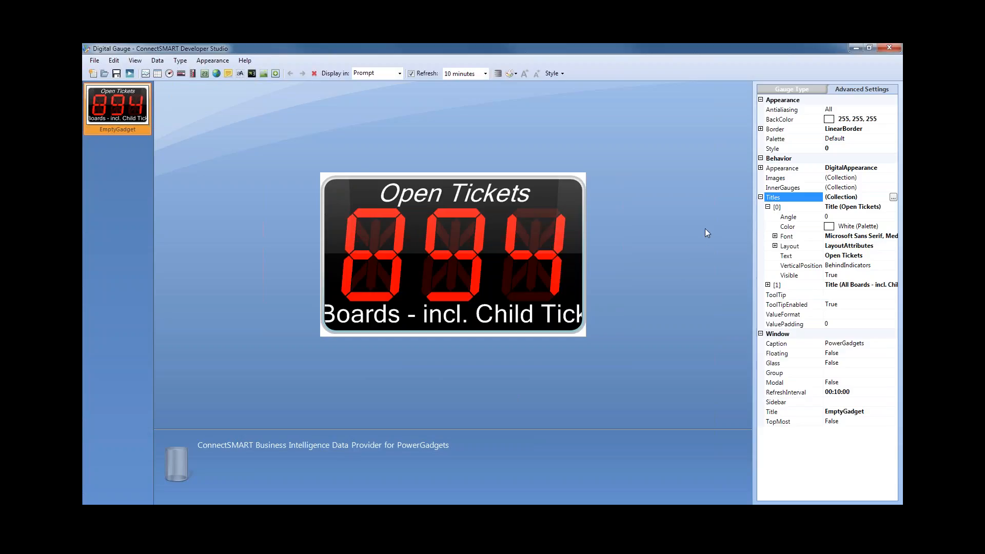
left_click(761, 198)
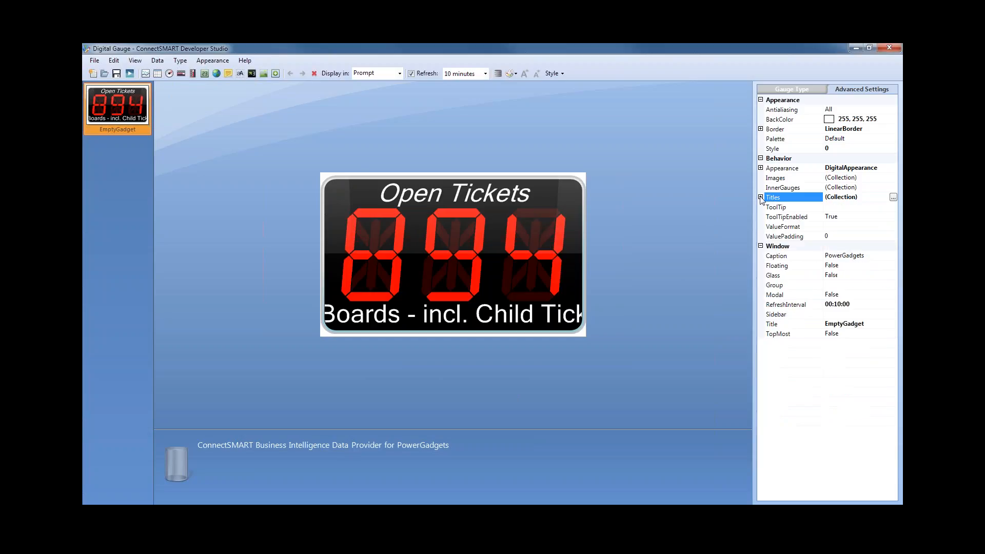
left_click(673, 287)
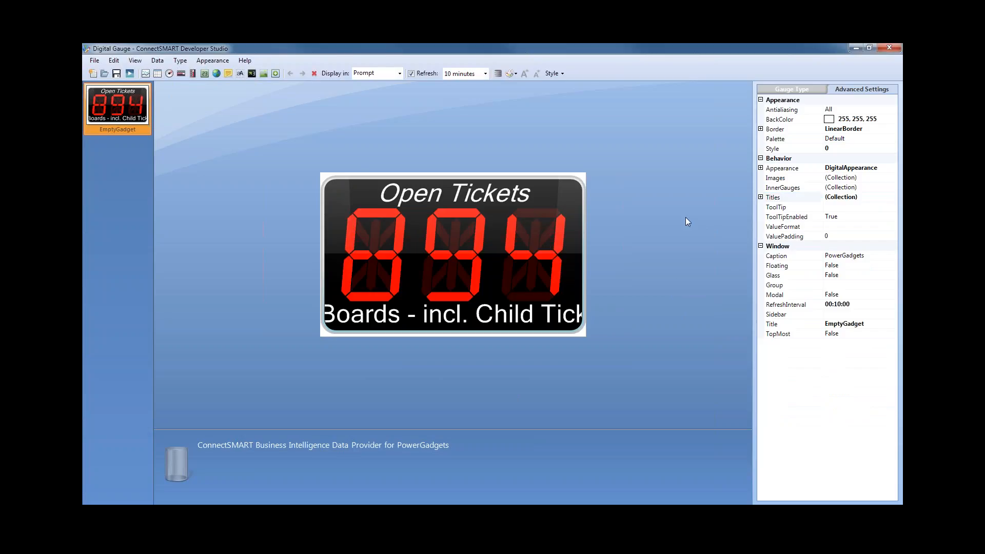
Try the Horizontal, Vertical and Digital Panel gauge types on the gadget and settle on Radial Gauge.
left_click(791, 90)
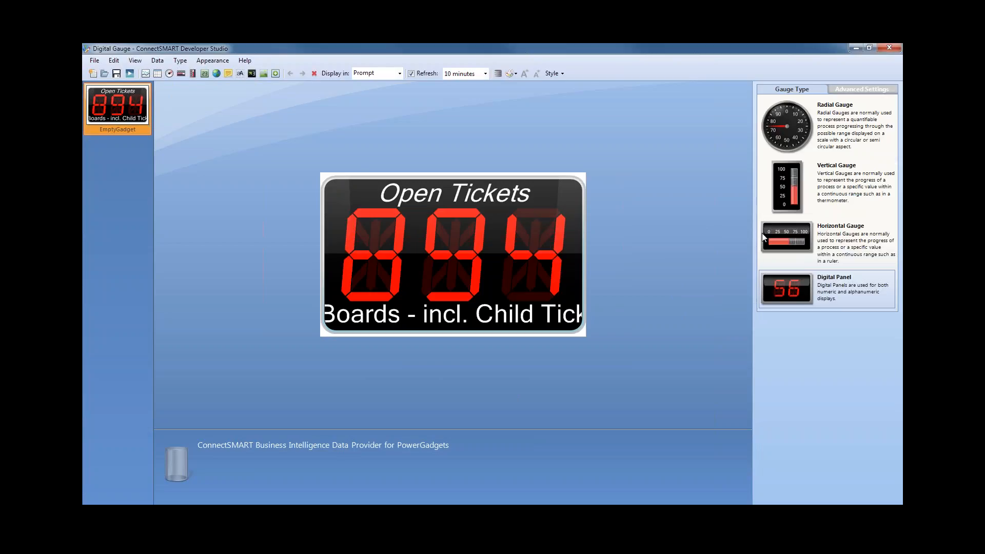
left_click(774, 232)
left_click(792, 189)
left_click(786, 127)
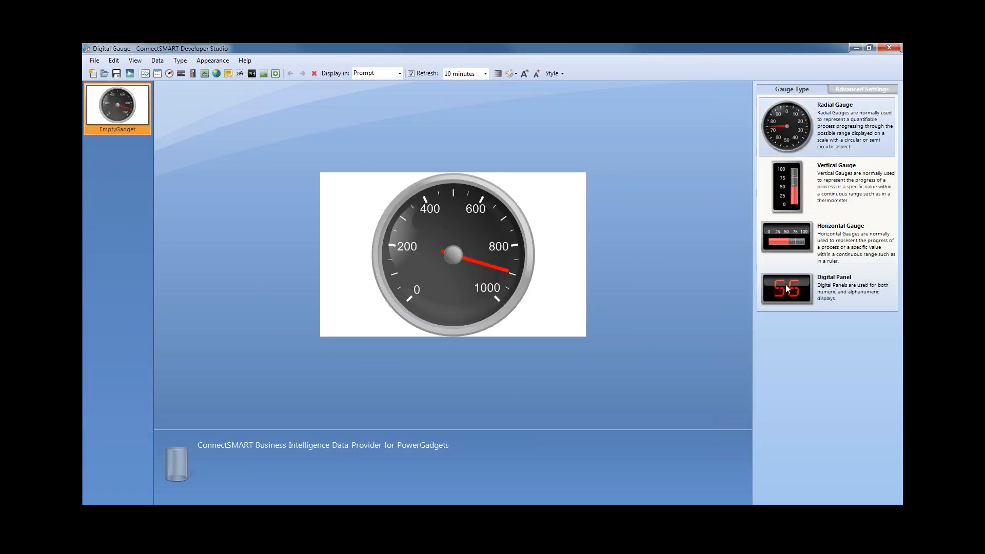
left_click(789, 289)
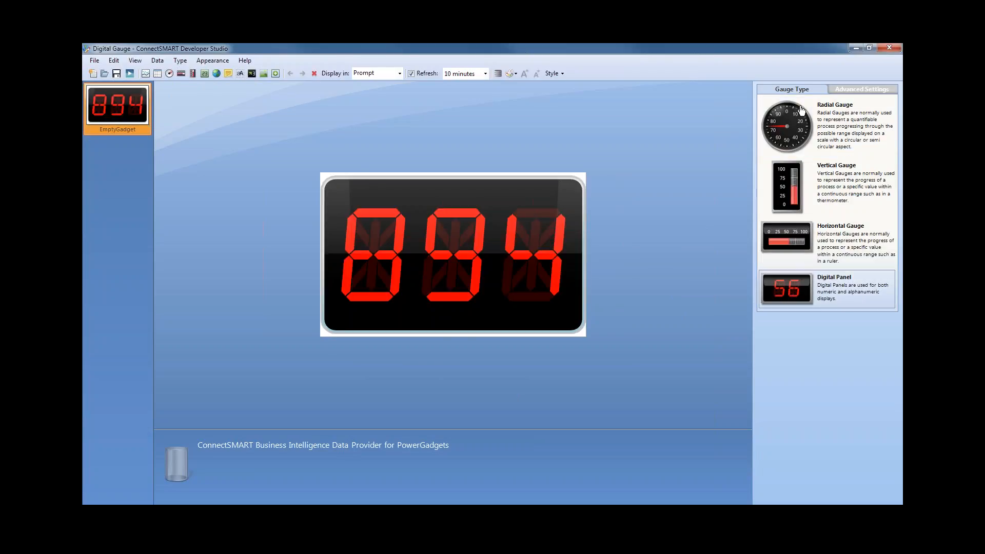
left_click(787, 187)
left_click(779, 257)
left_click(783, 285)
left_click(792, 237)
left_click(793, 184)
left_click(782, 252)
left_click(786, 281)
left_click(789, 234)
left_click(791, 145)
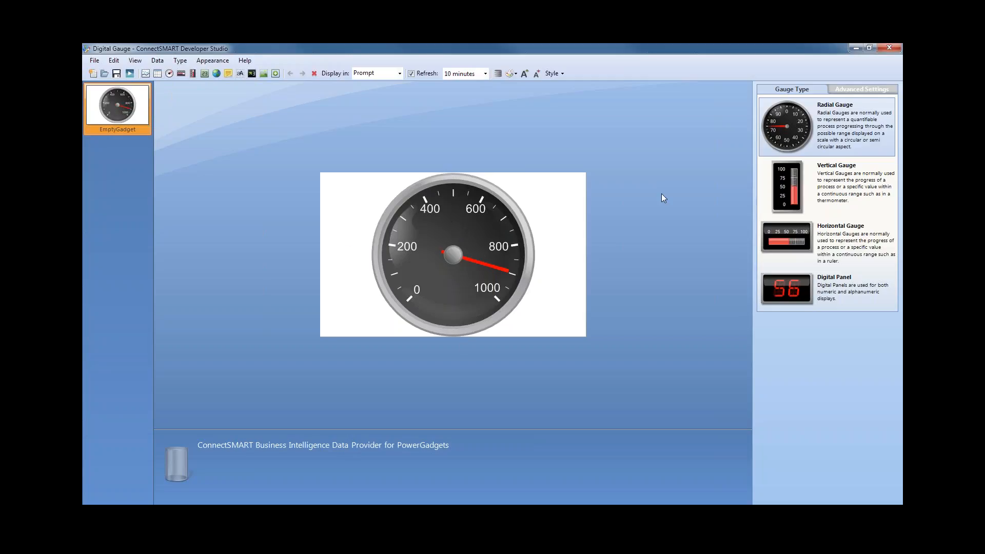
Add a title to the radial gauge's Titles collection and set its layout alignment to TopCenter.
left_click(865, 91)
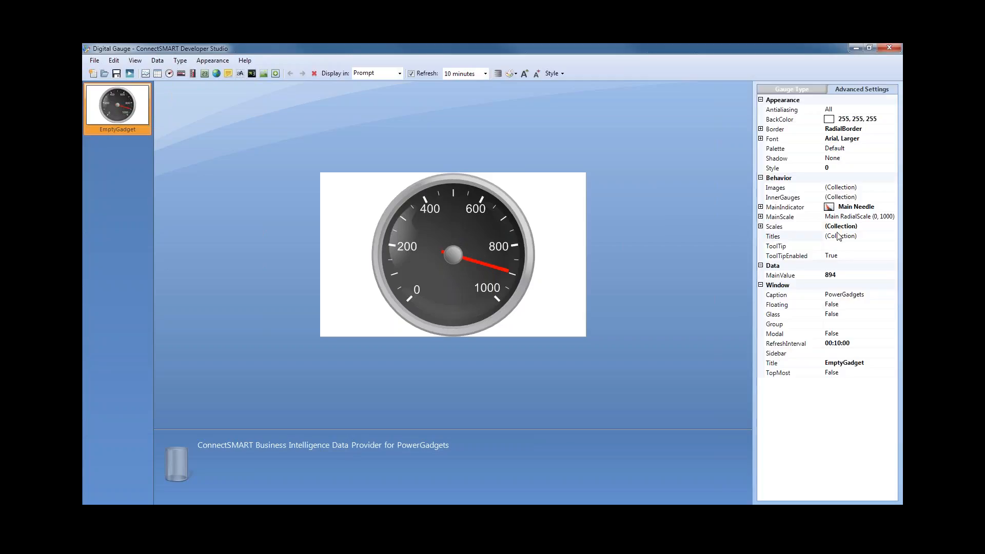
left_click(853, 236)
left_click(893, 236)
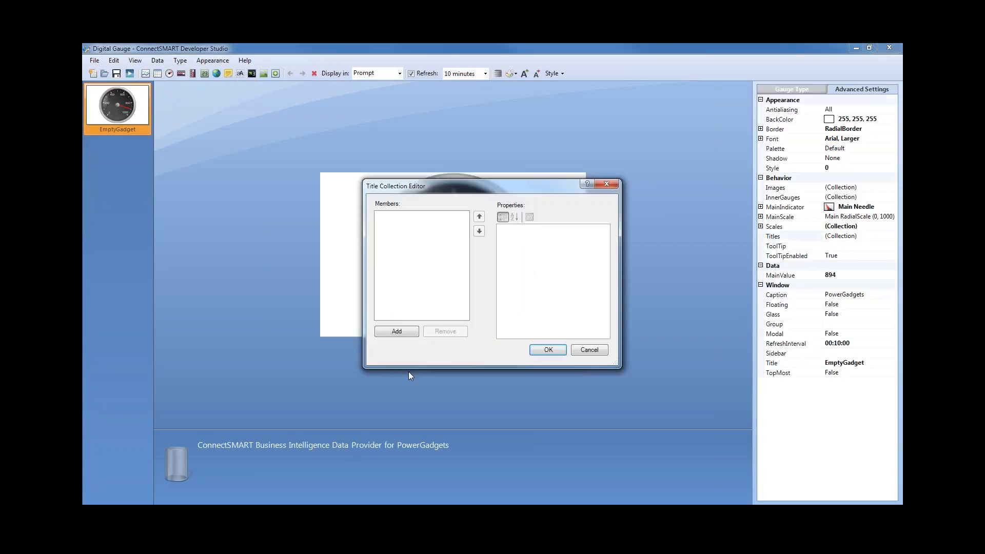
left_click(392, 333)
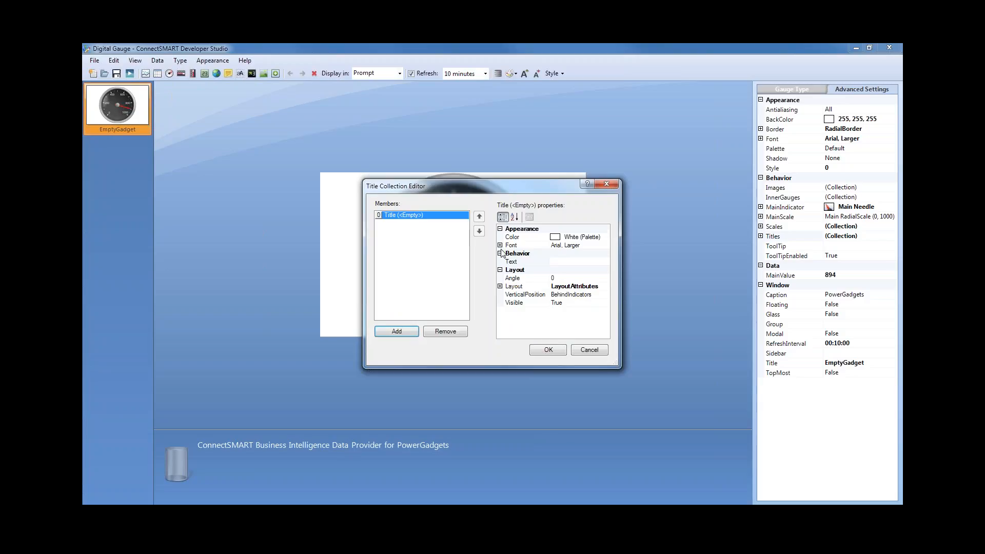
left_click(501, 245)
left_click(501, 245)
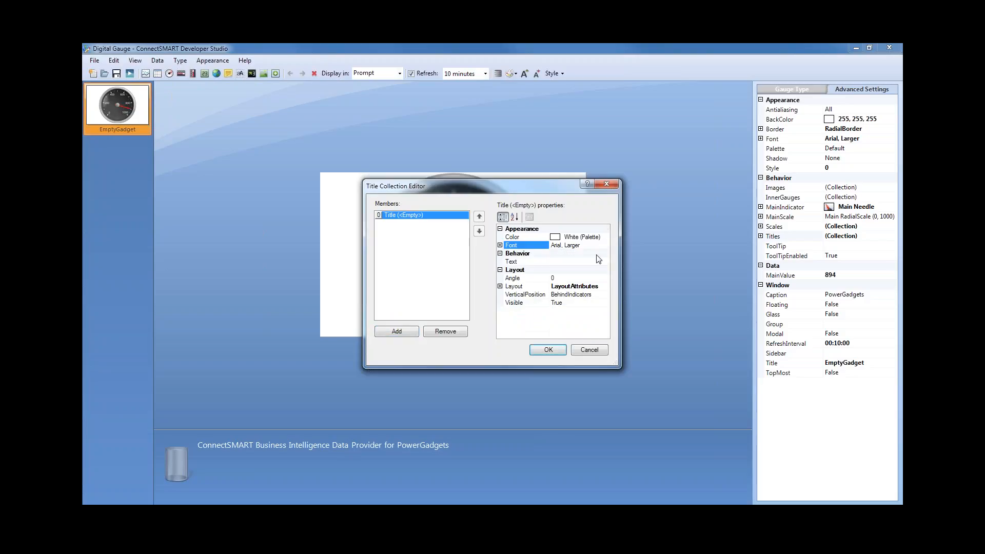
left_click(500, 286)
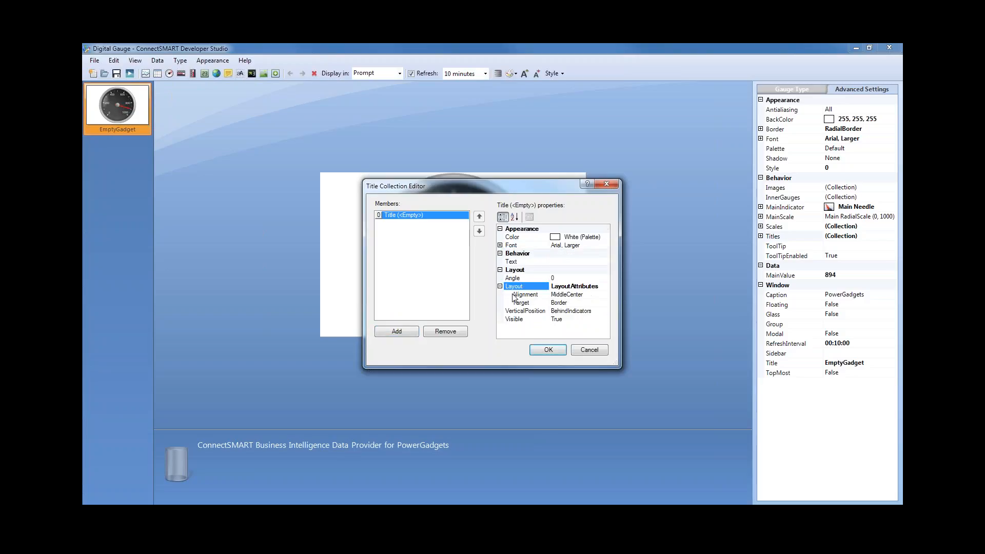
left_click(570, 295)
left_click(605, 295)
left_click(554, 311)
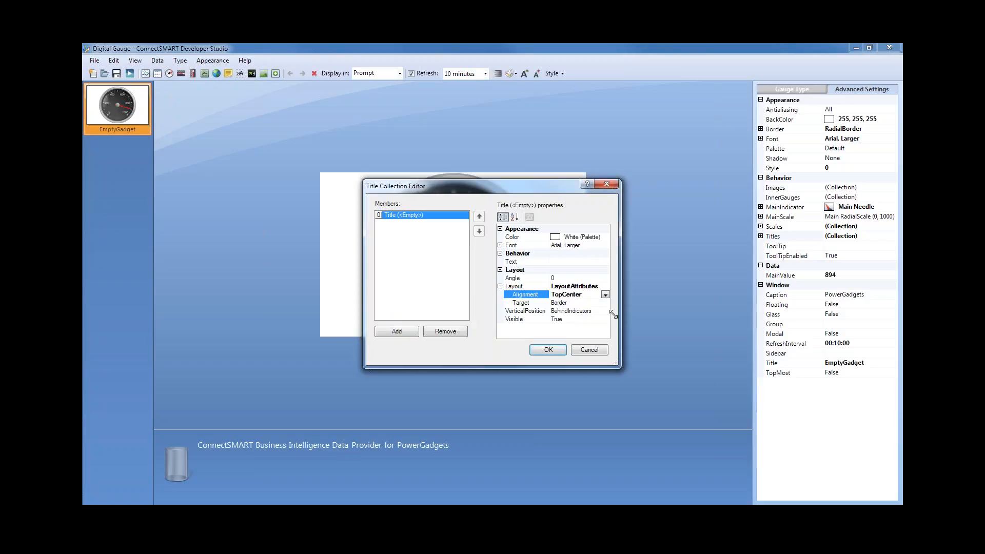
Set the radial gauge title's text to Open Tickets Count.
left_click(584, 302)
left_click(571, 263)
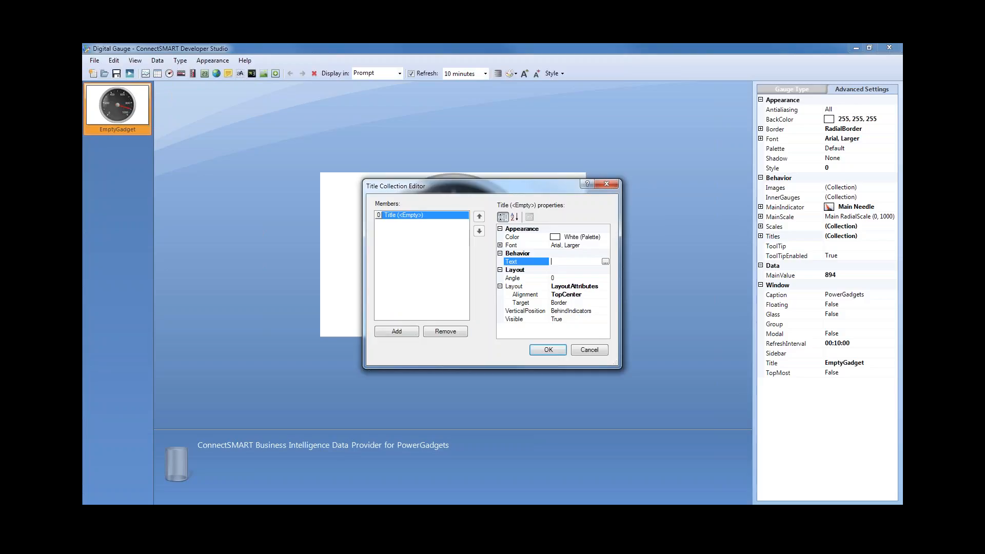
type("Open Tickets count")
key("BackSpace")
key("BackSpace")
key("BackSpace")
key("BackSpace")
key("BackSpace")
type("Count")
key("Return")
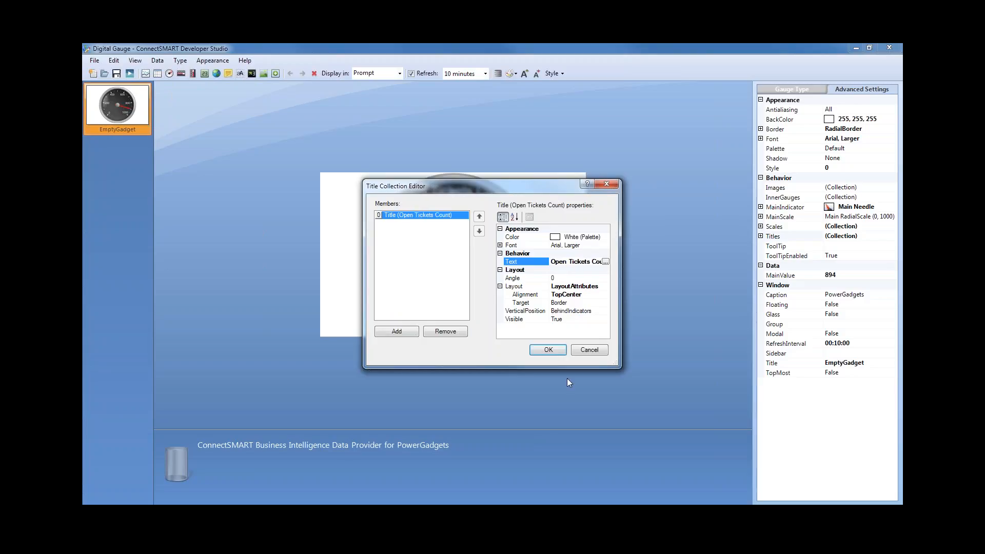
Try the MiddleCenter alignment for the Open Tickets Count title and settle on BottomCenter.
left_click_drag(538, 186, 740, 152)
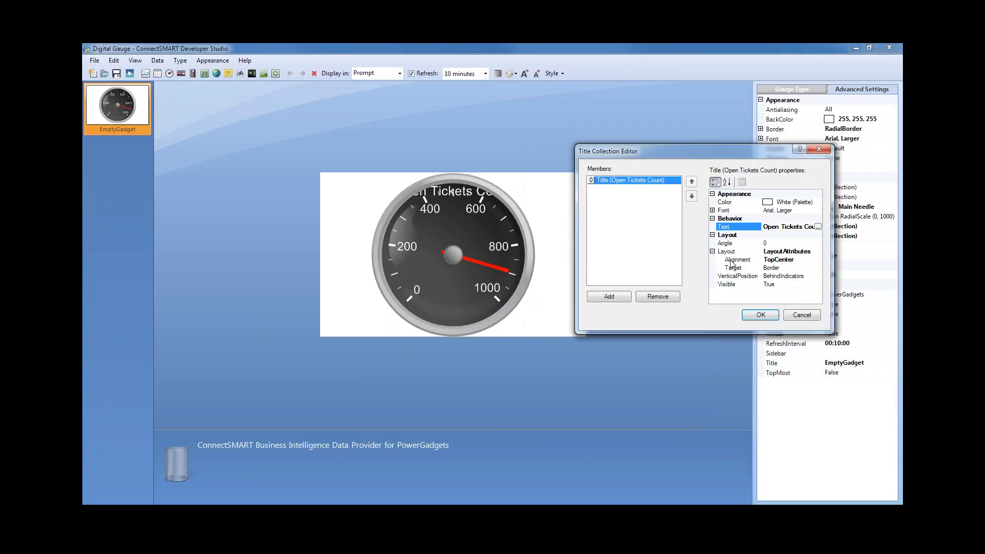
left_click(793, 269)
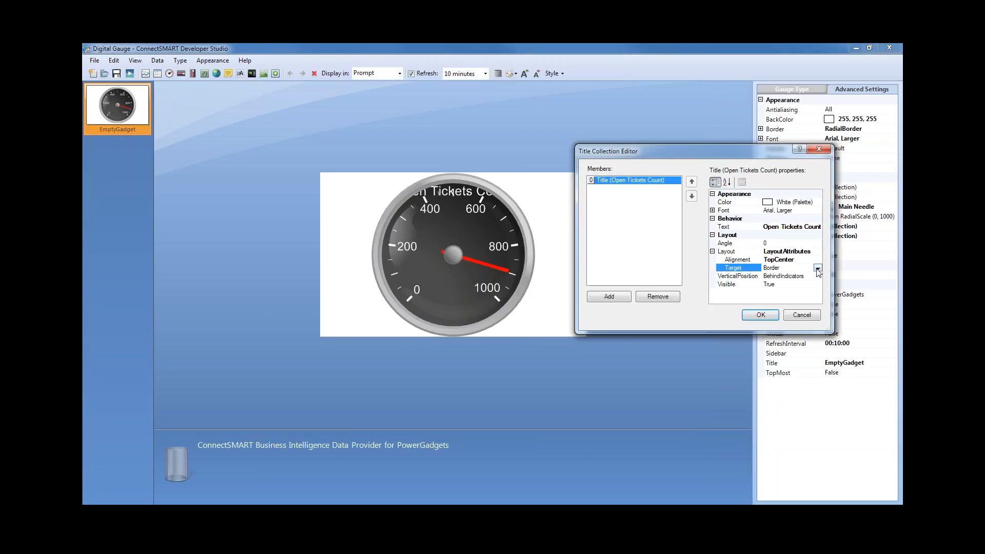
left_click(820, 260)
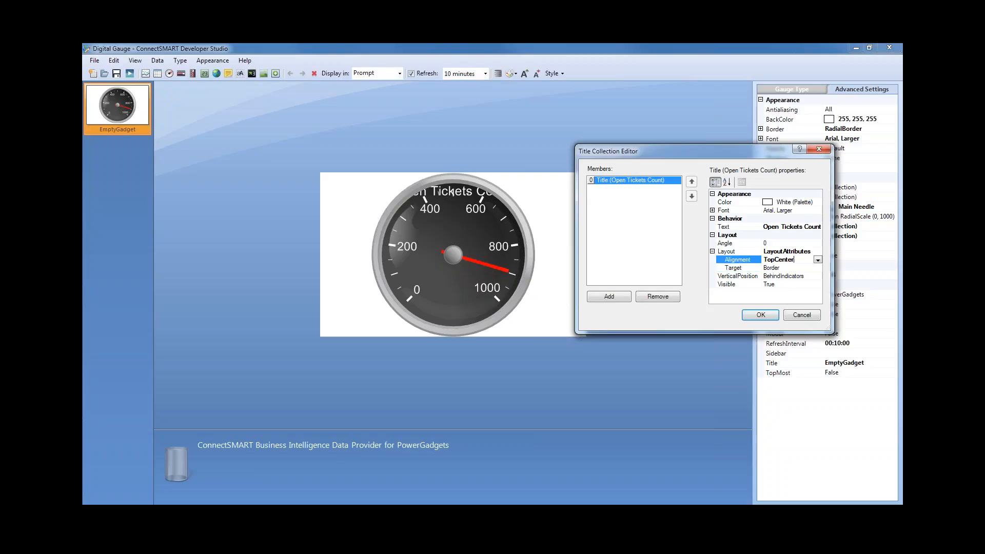
left_click(817, 260)
left_click(744, 286)
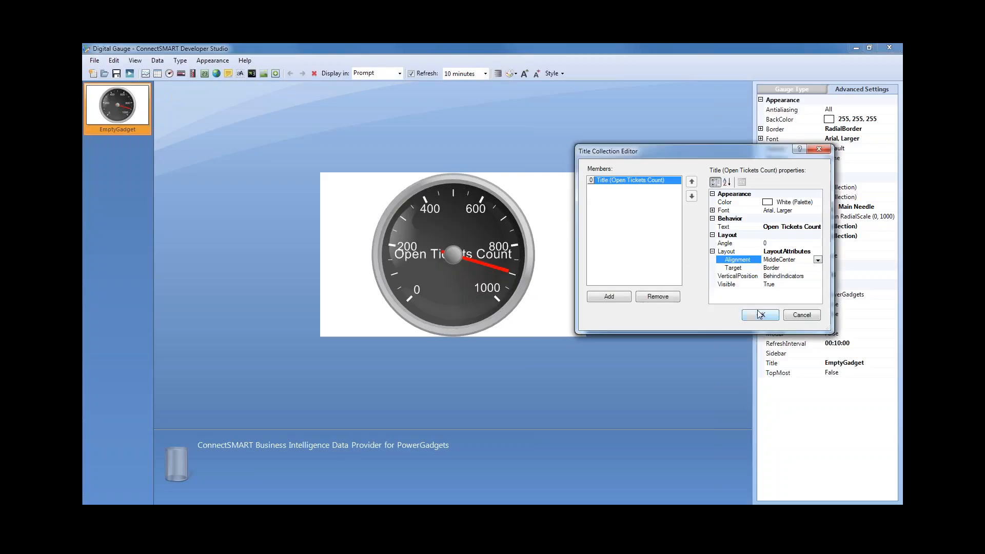
left_click(818, 260)
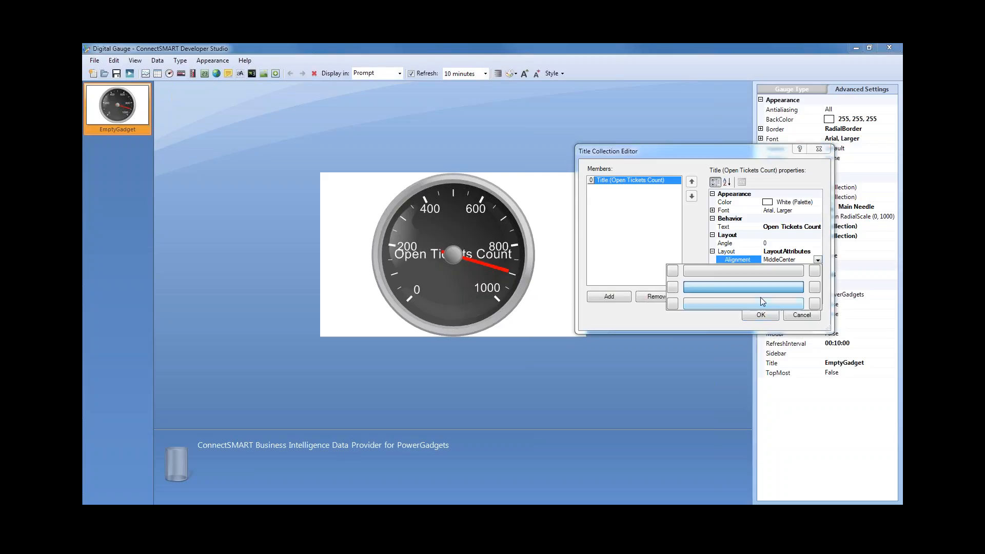
left_click(757, 303)
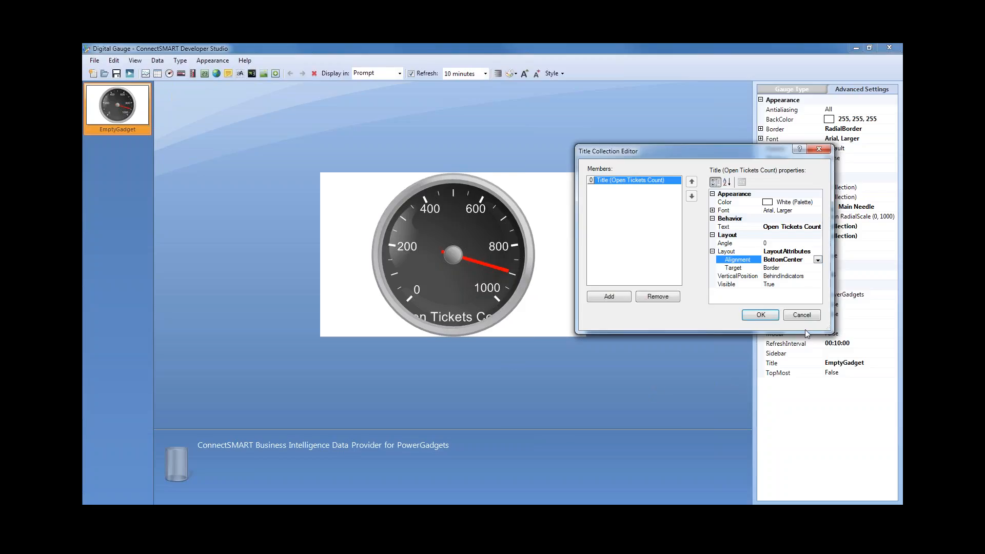
Set the title's layout target to AnchorPoint and its anchor point Y to -0.35.
left_click(798, 268)
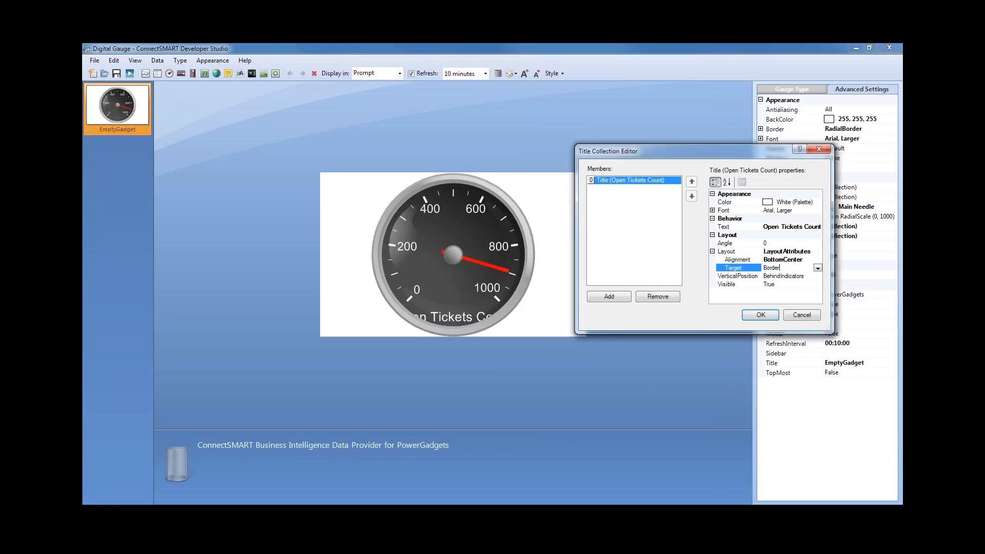
left_click(818, 267)
left_click(780, 276)
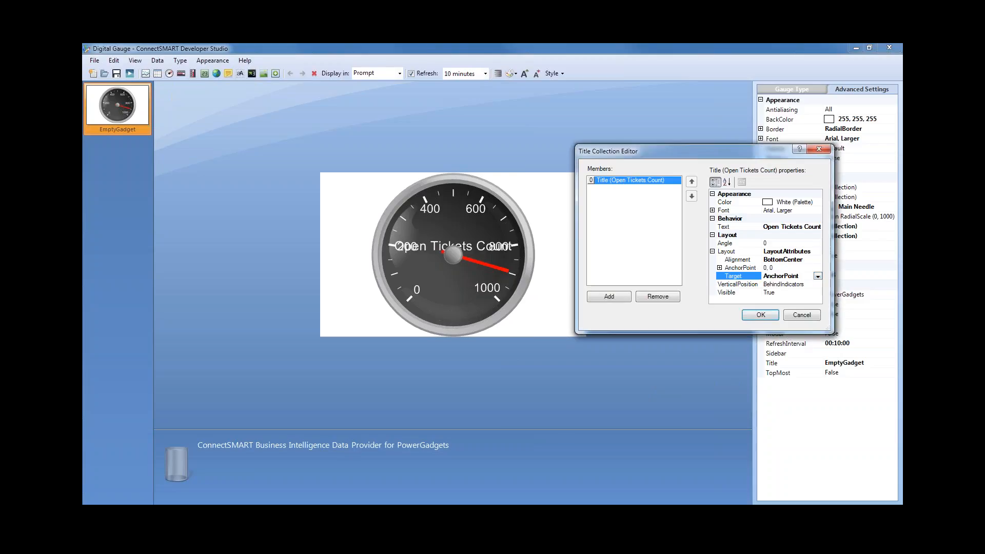
key("Up")
left_click(720, 268)
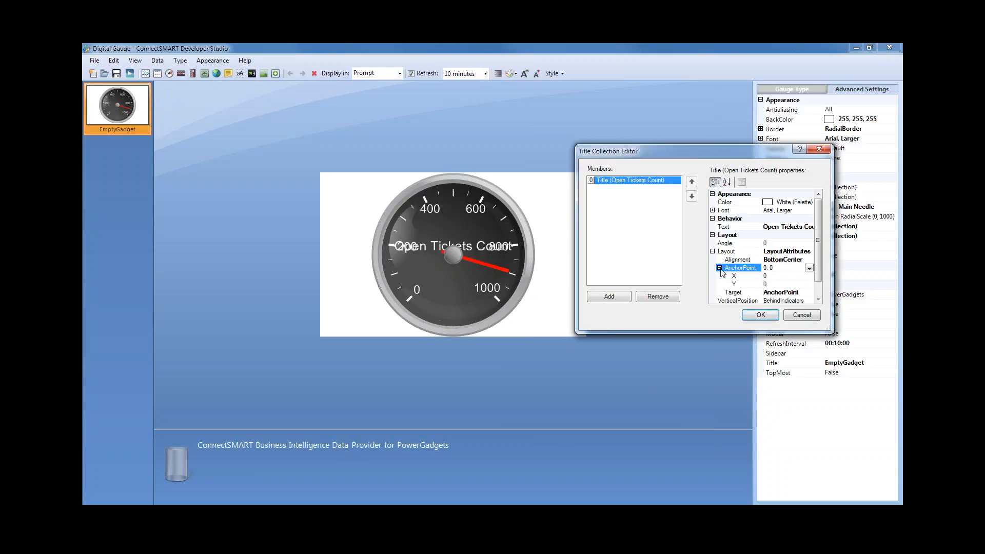
left_click(791, 277)
left_click(787, 285)
type("-0.35")
key("Return")
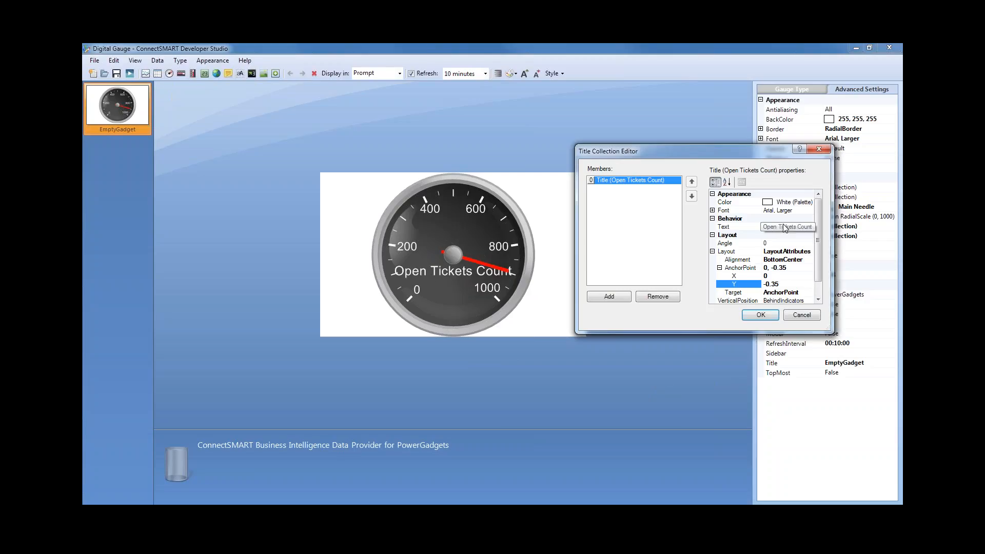
Shorten the title's text to Open Tickets and apply the title collection.
left_click(784, 227)
key("End")
key("ctrl+shift+Left")
key("BackSpace")
key("BackSpace")
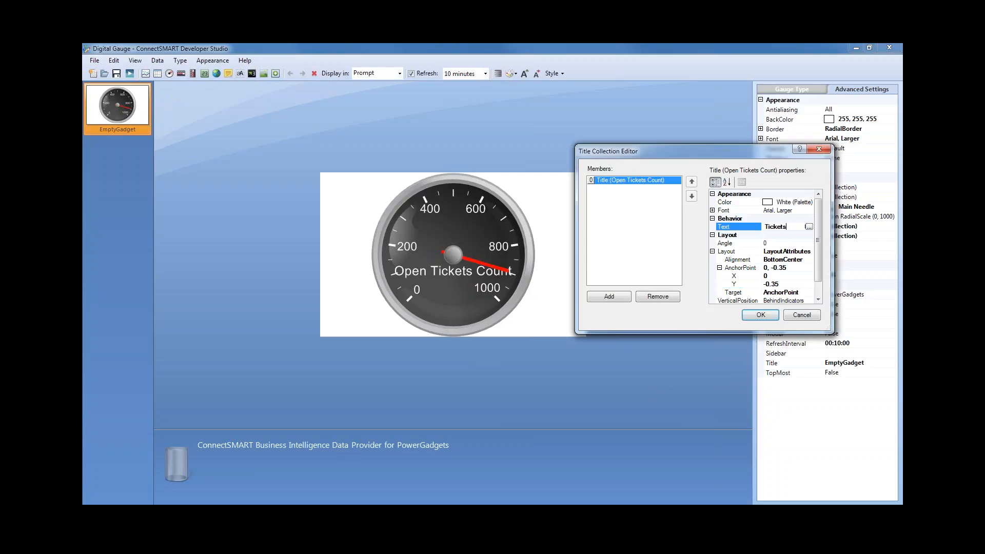
key("Return")
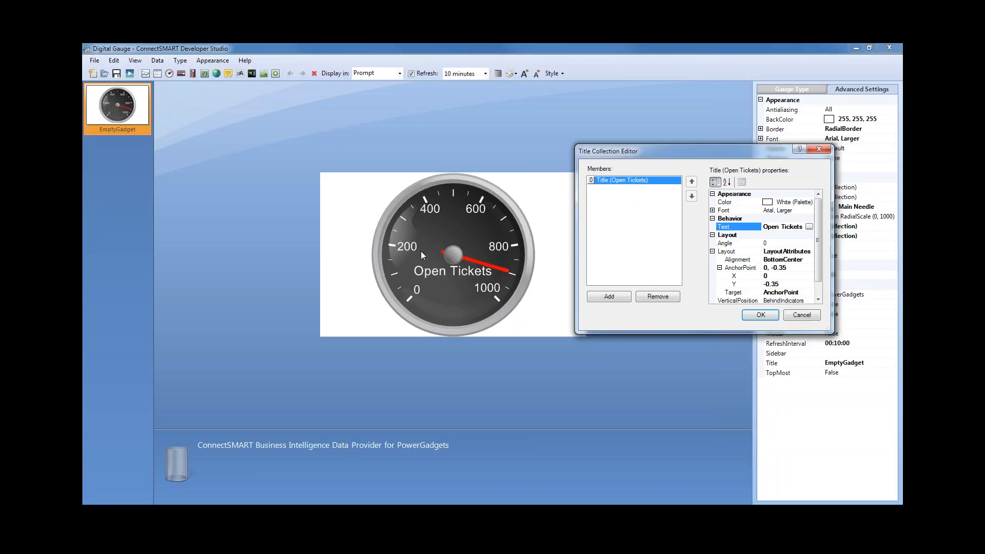
left_click(763, 315)
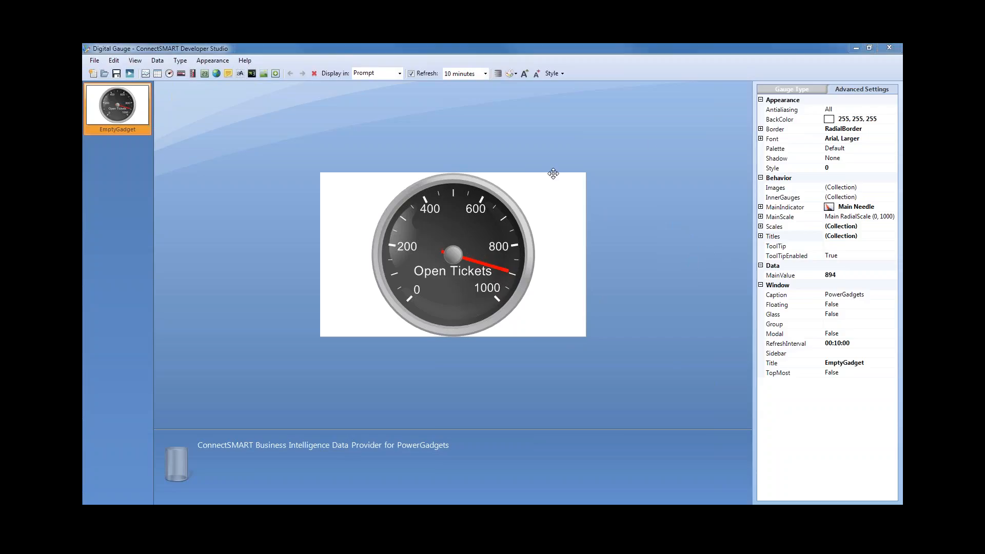
Close Developer Studio and open the organization's Dev Ed Gadgets dashboard in the browser.
left_click(895, 49)
left_click(520, 291)
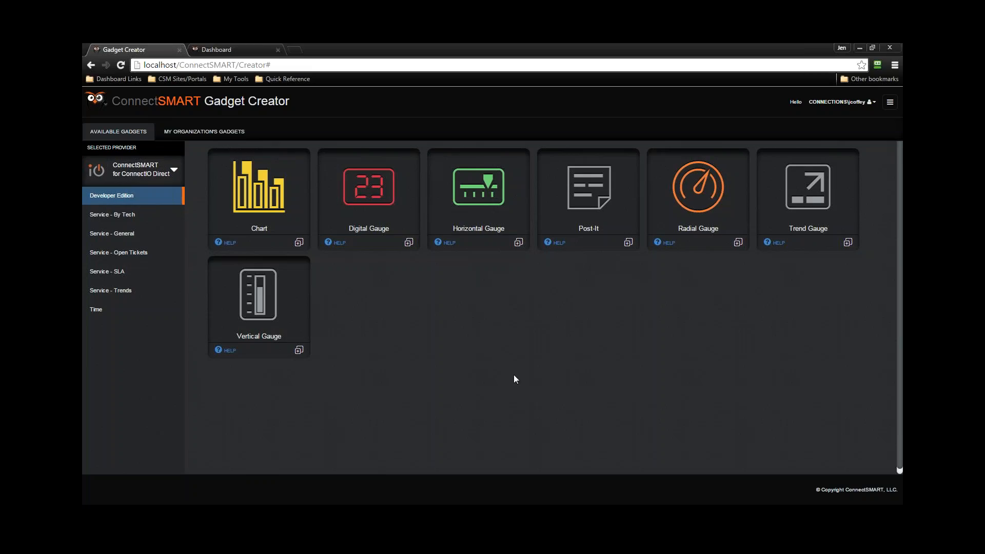
left_click(195, 52)
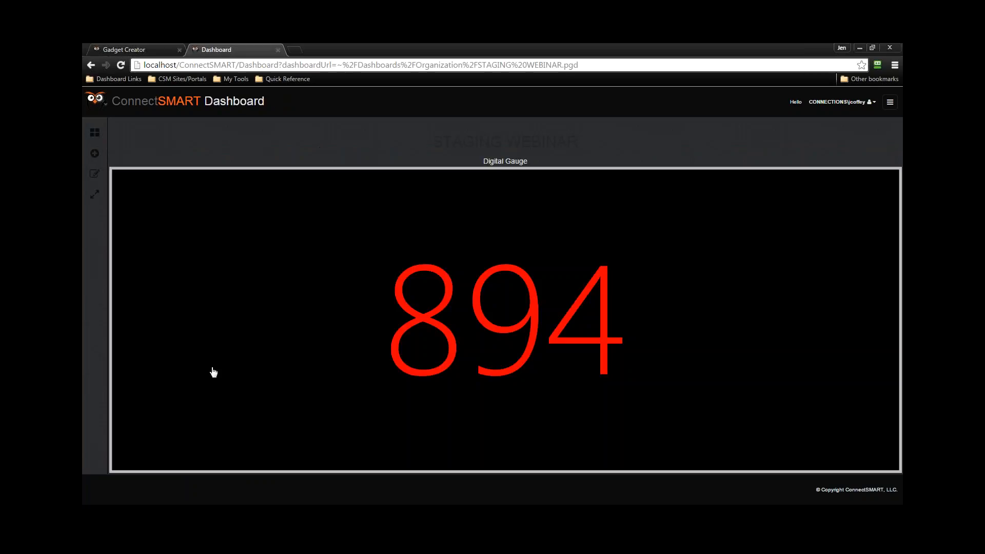
left_click(94, 132)
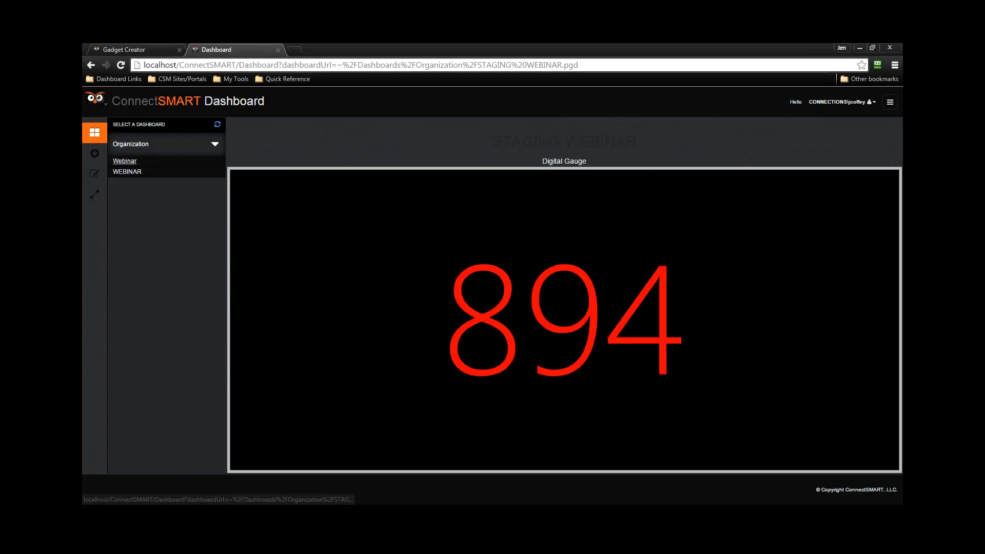
left_click(132, 176)
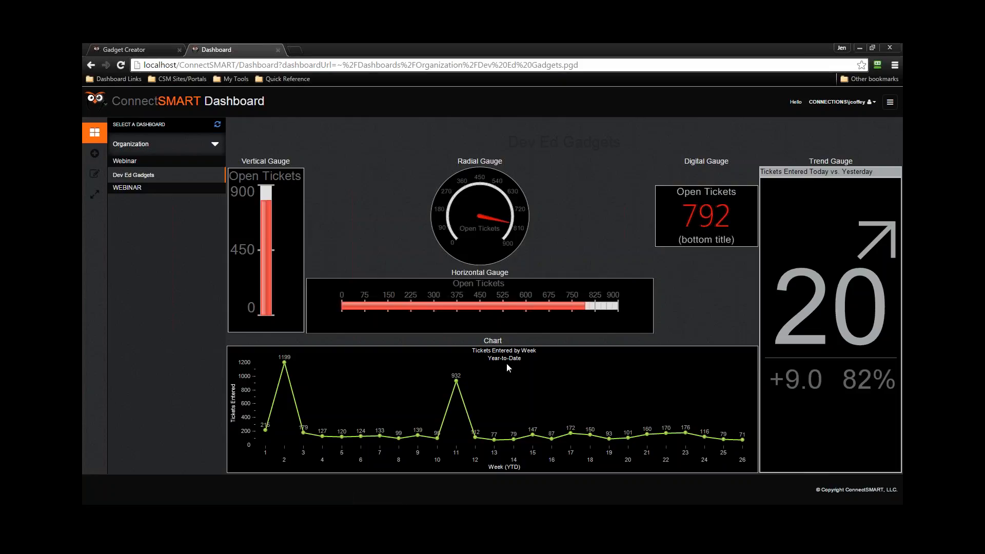
Switch to HeidiSQL and delete the whole drilldown query from Query #2.
left_click(148, 49)
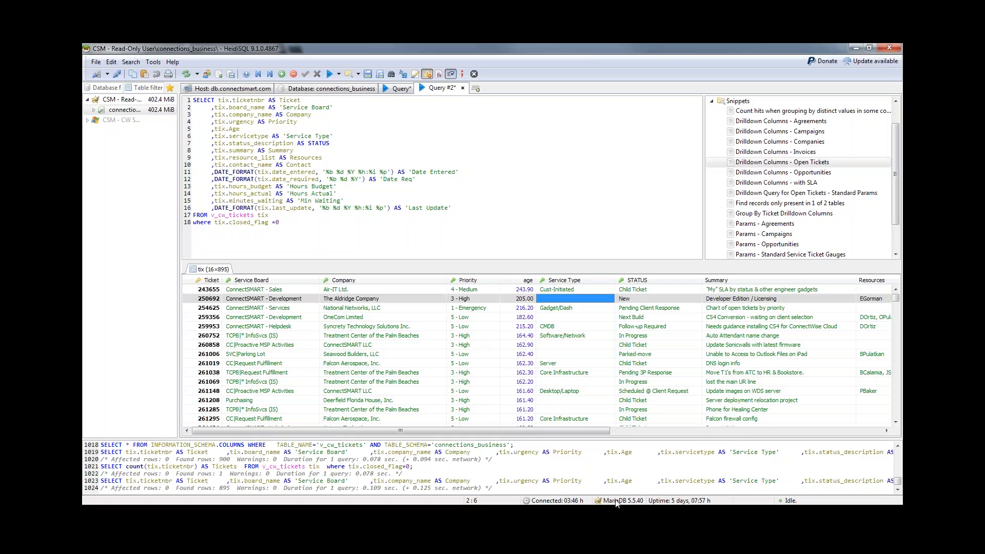
key("ctrl+a")
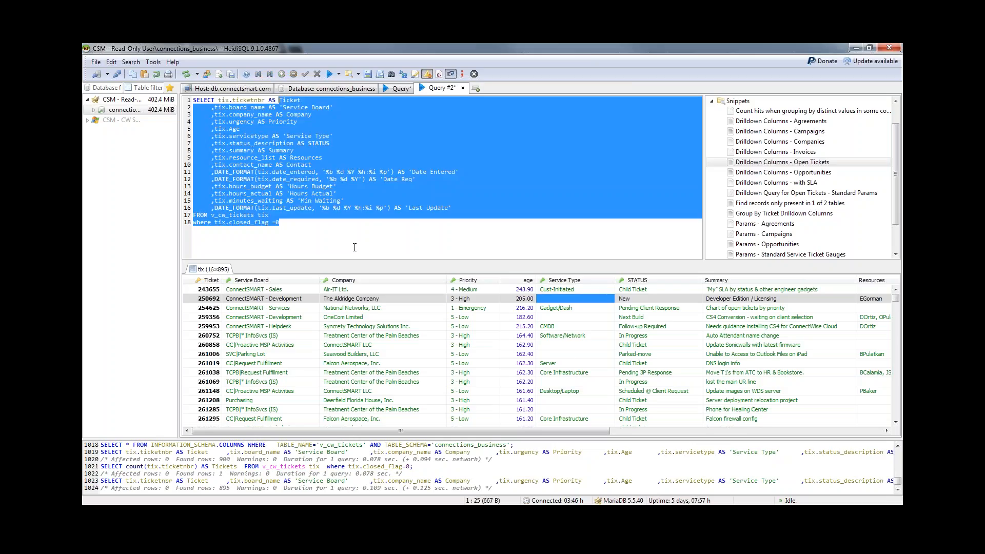
key("Delete")
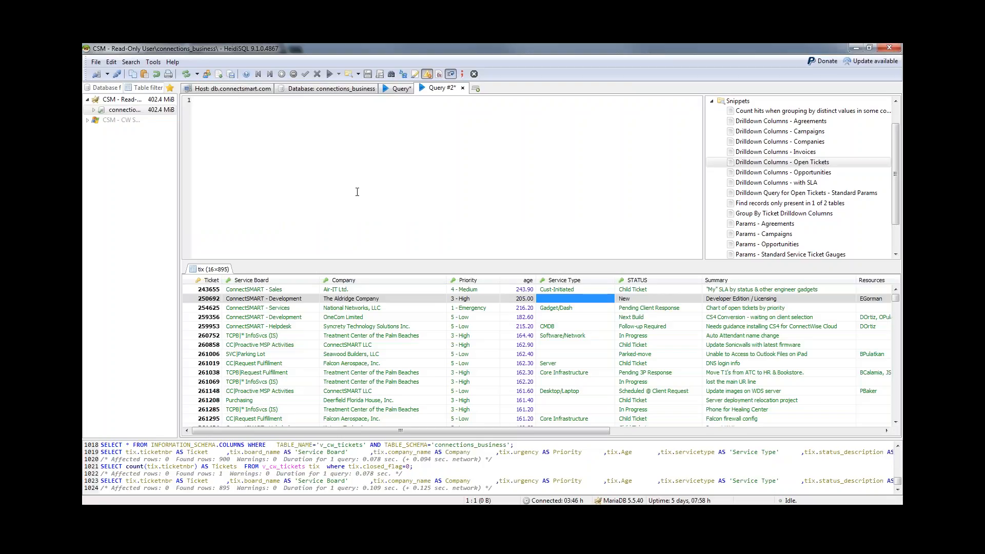
Open a new query tab, enlarge its editor and enter "select * from v_cw_tickets tix where".
left_click(475, 88)
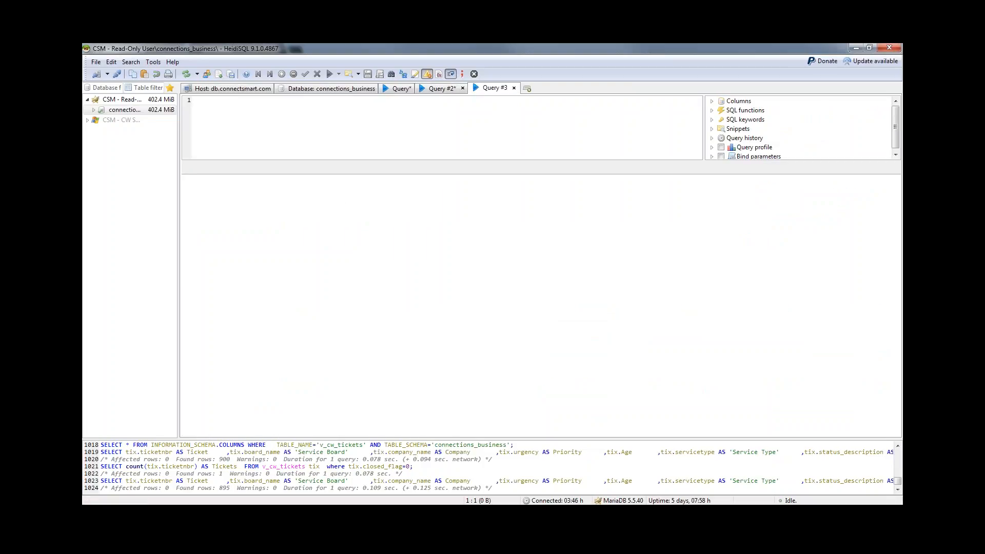
left_click_drag(405, 160, 420, 323)
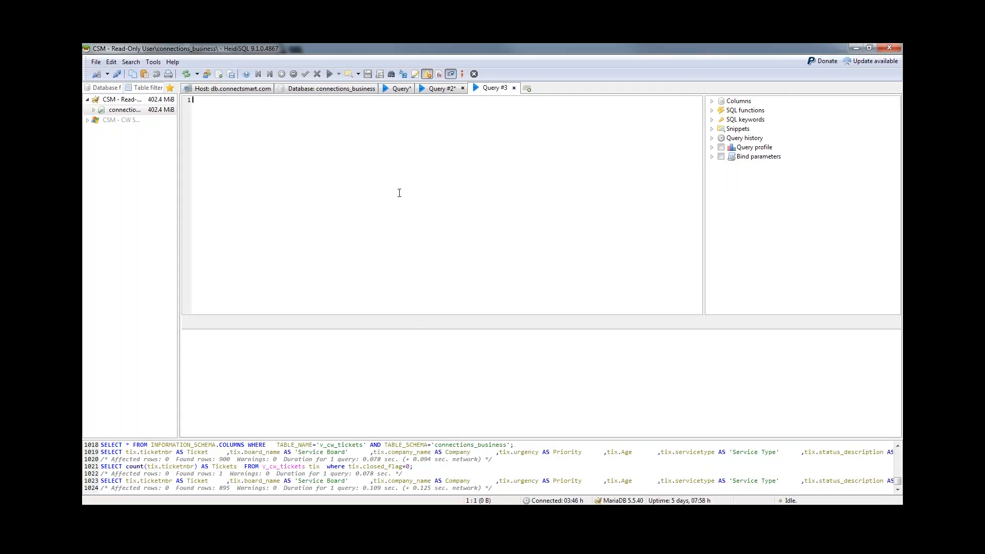
type("select * from v_cw_tickets tix where ")
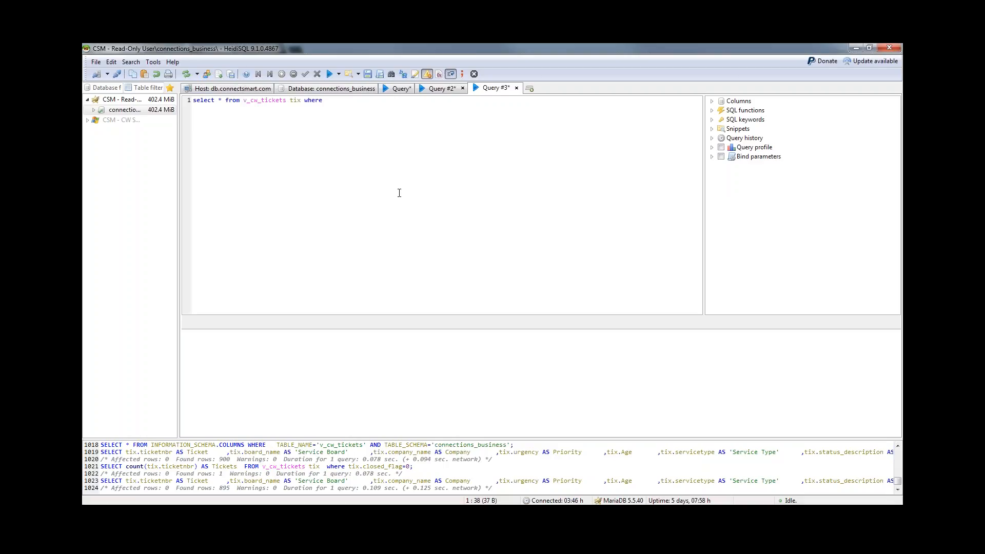
type("yearweek(ti")
type("x.date_entered)")
key("BackSpace")
key("BackSpace")
key("BackSpace")
key("BackSpace")
key("BackSpace")
key("BackSpace")
key("BackSpace")
key("BackSpace")
key("BackSpace")
key("BackSpace")
key("BackSpace")
key("BackSpace")
key("BackSpace")
key("BackSpace")
key("BackSpace")
key("BackSpace")
key("BackSpace")
type("tix.date_ent")
key("BackSpace")
key("BackSpace")
key("BackSpace")
key("BackSpace")
key("BackSpace")
key("BackSpace")
key("BackSpace")
key("BackSpace")
key("BackSpace")
key("BackSpace")
key("BackSpace")
key("BackSpace")
key("BackSpace")
key("BackSpace")
key("BackSpace")
key("BackSpace")
key("BackSpace")
key("BackSpace")
key("BackSpace")
key("BackSpace")
Complete the where clause with the condition year(tix.date_entered) = year(curdate()).
type("year(tix.date_entered)")
type("(curdate()")
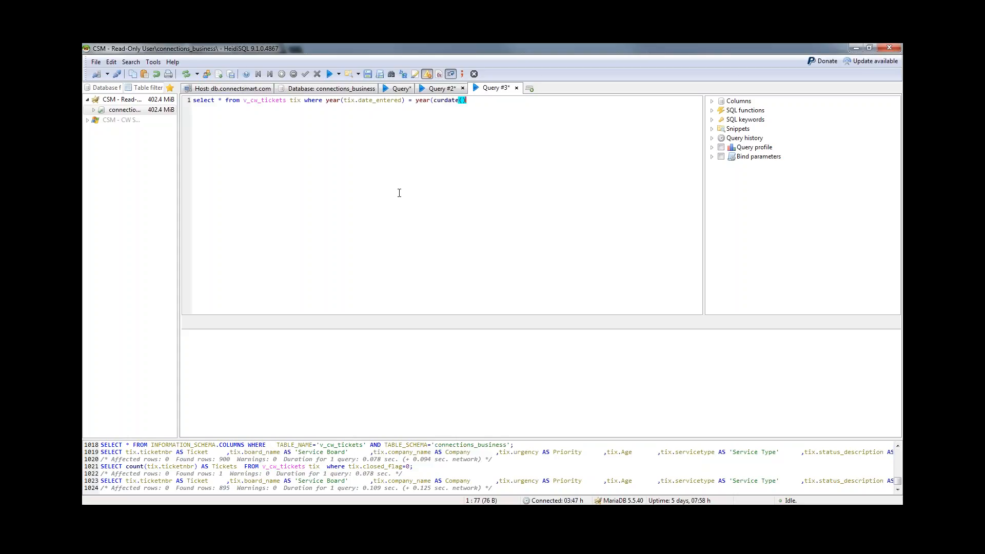
key("Home")
left_click(399, 192)
left_click(214, 100)
key("End")
type(")")
Replace the asterisk in the select list with count(tix.ticketnbr).
key("Home")
key("ctrl+Right")
key("Left")
key("BackSpace")
type("count(tix.")
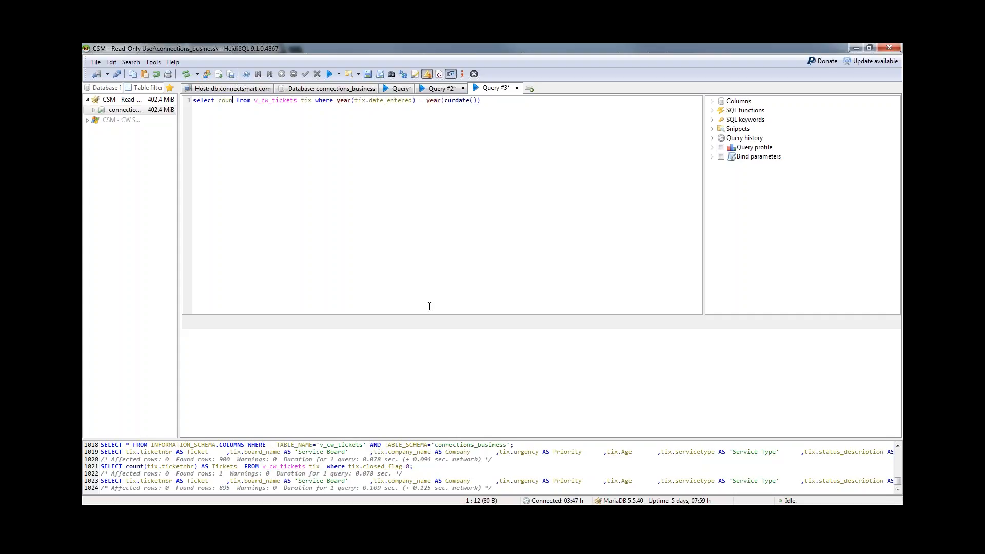
type("ticketnbr")
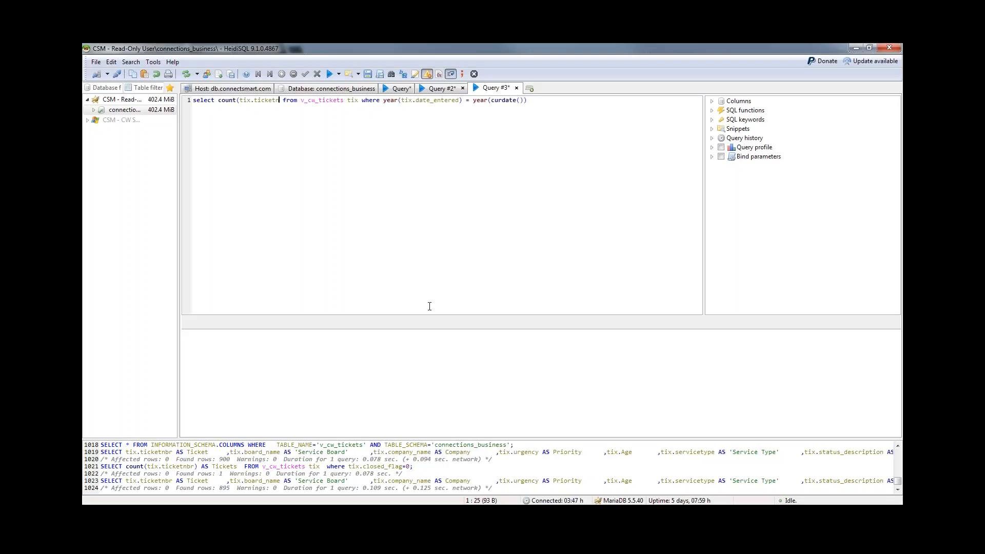
type(")")
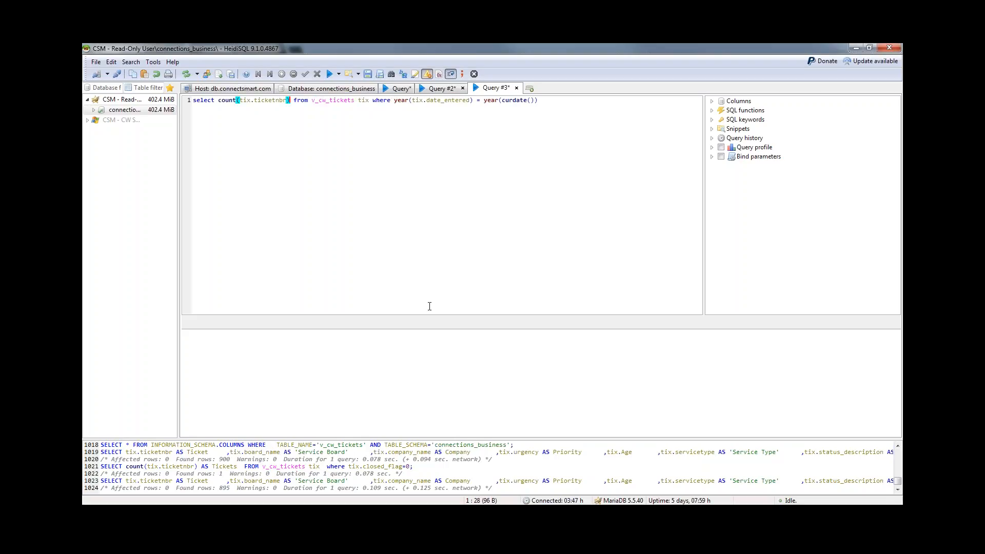
Add yearweek(tix.date_entered) as the second column of the select list.
type(", ")
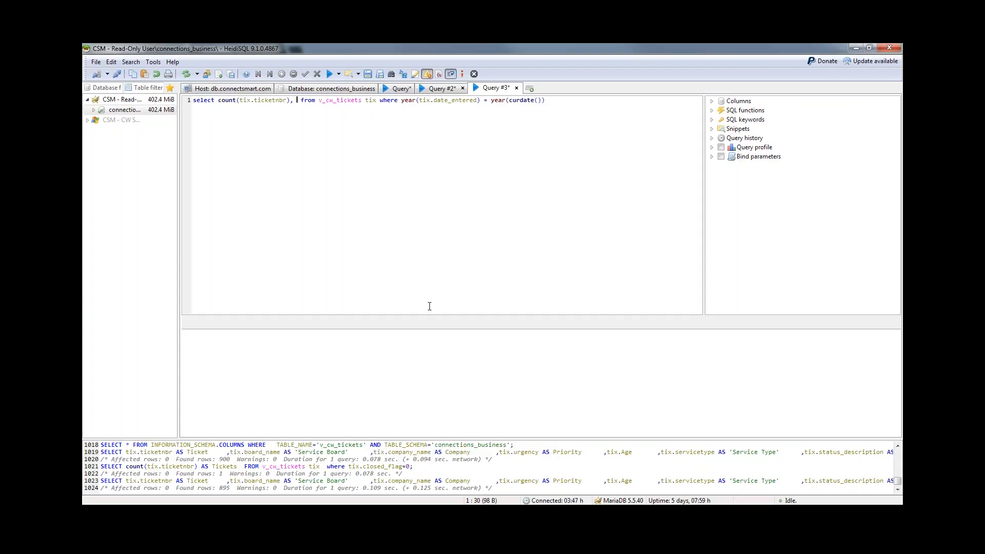
type("yearweek")
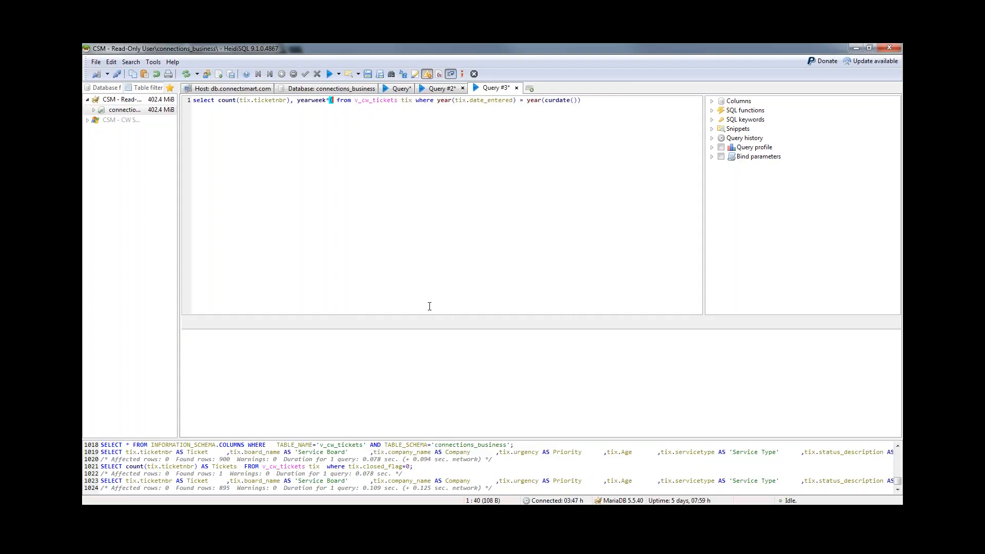
type("(")
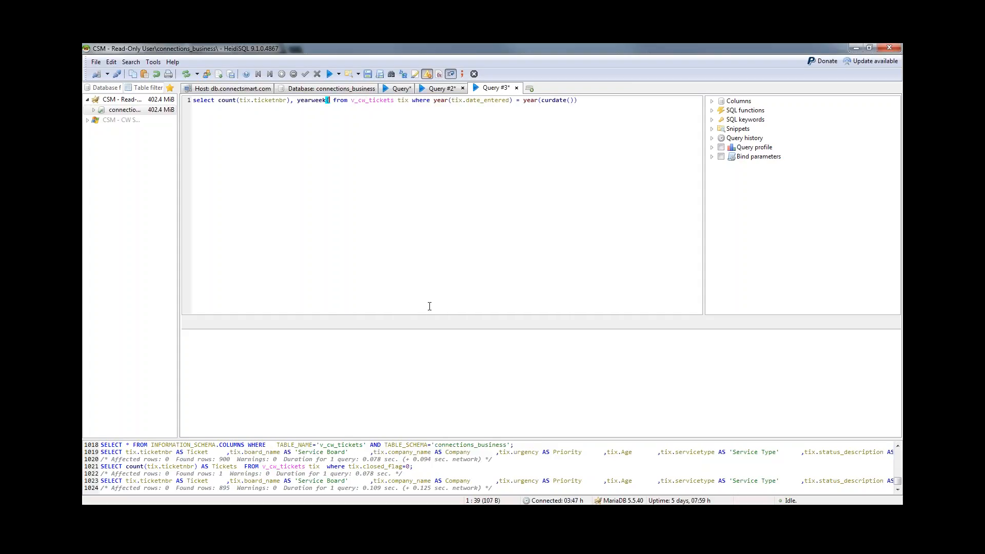
type("tix.date_entered)")
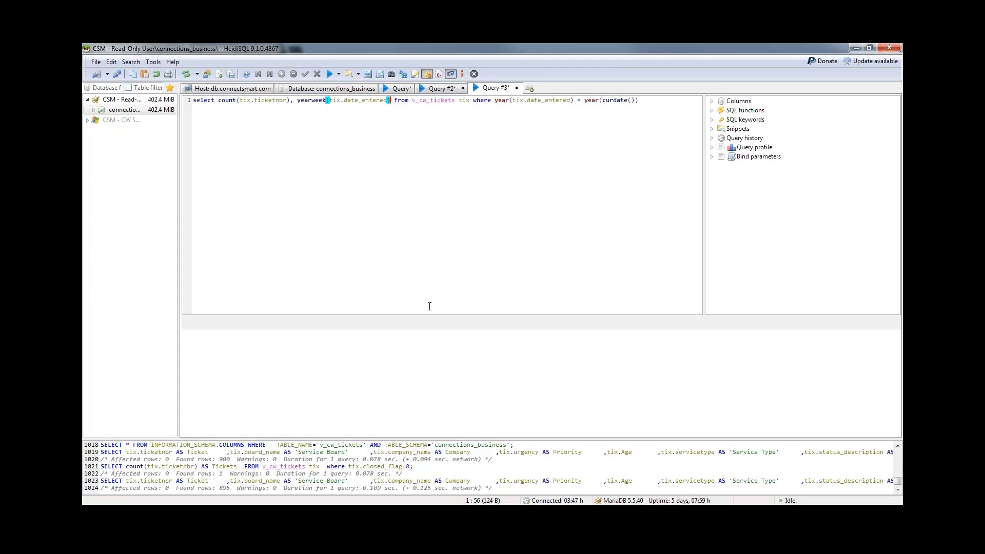
Append "group by yearweek(tix.date_entered)" to the query and run it.
key("End")
type("group by yearweek(tix.date")
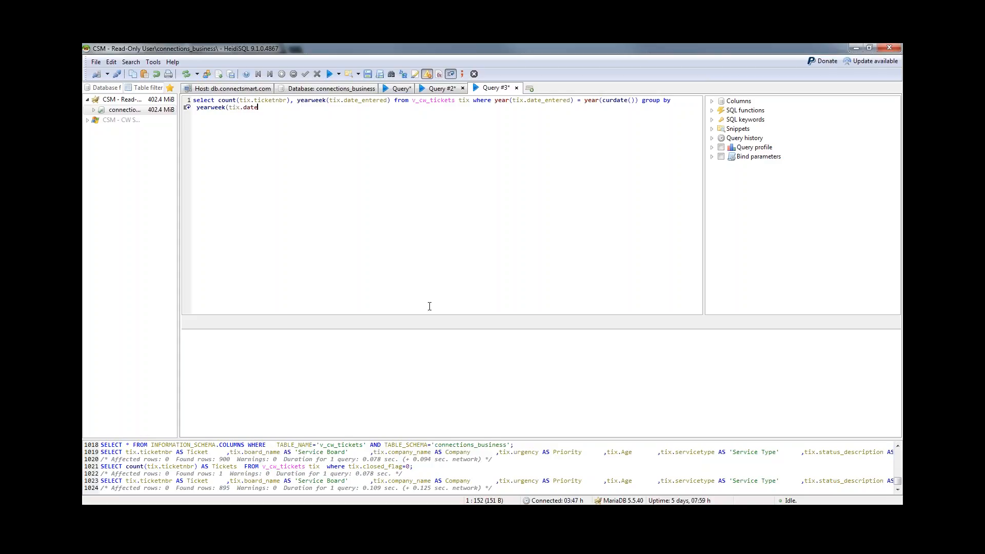
type("_entered)")
key("F9")
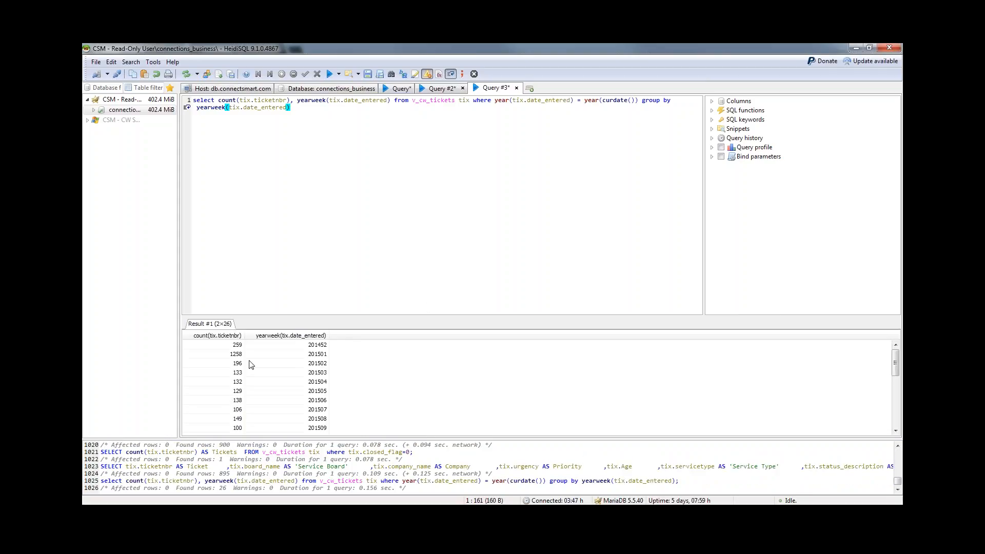
left_click(233, 346)
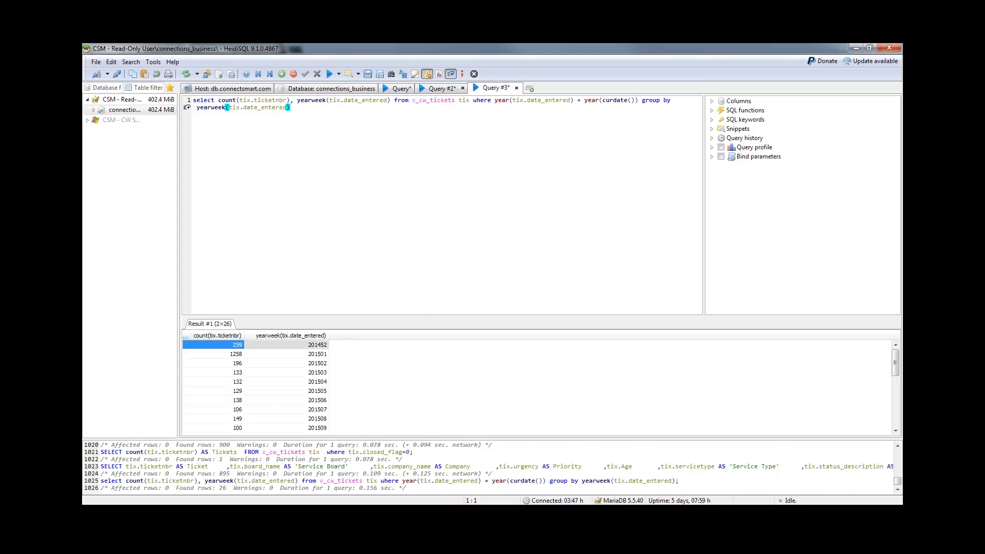
Give the count(tix.ticketnbr) column in the select list the alias Tickets_Entered.
left_click(290, 102)
type("Tickets")
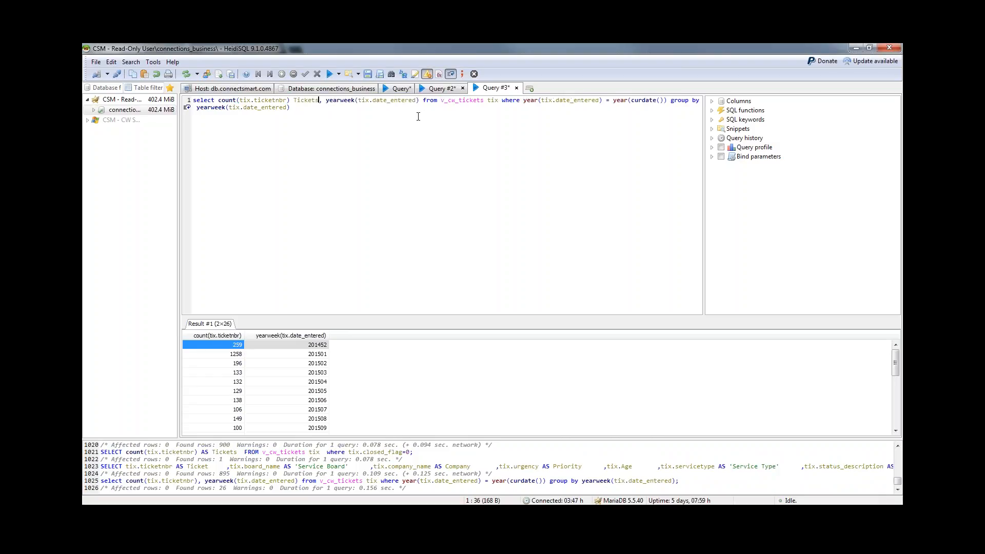
type("_Entered")
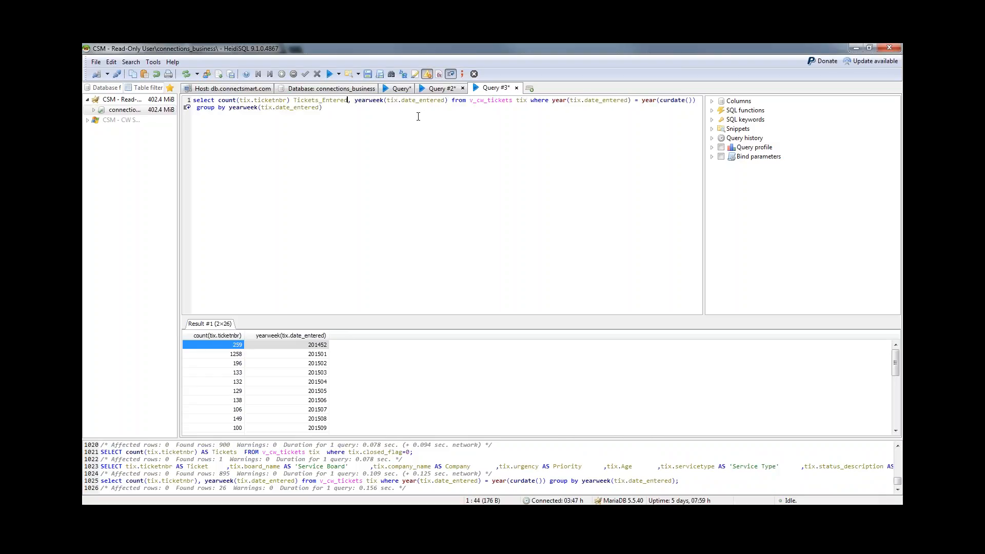
Give the yearweek(tix.date_entered) column in the select list the alias 'Week_Entered' and run the query.
key("Right")
key("Right")
key("Right")
key("Right")
key("Right")
key("Right")
key("Right")
key("Right")
key("Right")
key("Right")
key("Right")
key("Right")
key("Right")
key("Right")
key("Right")
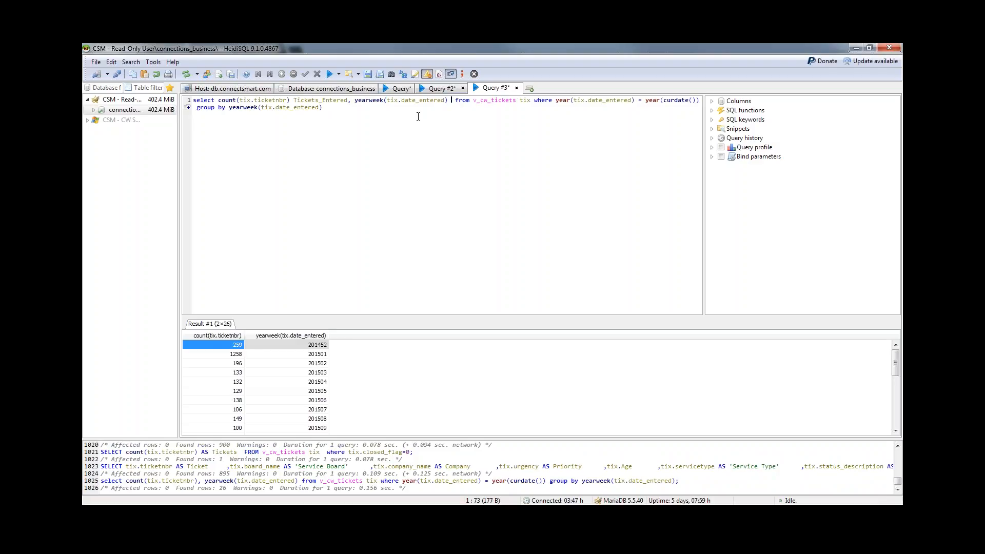
type("'Week_Entered'")
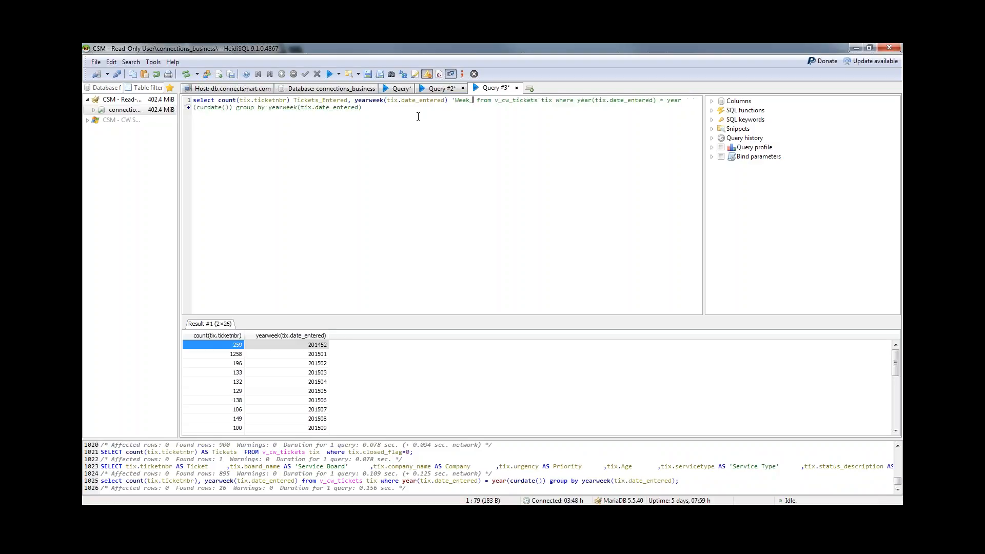
left_click(418, 117)
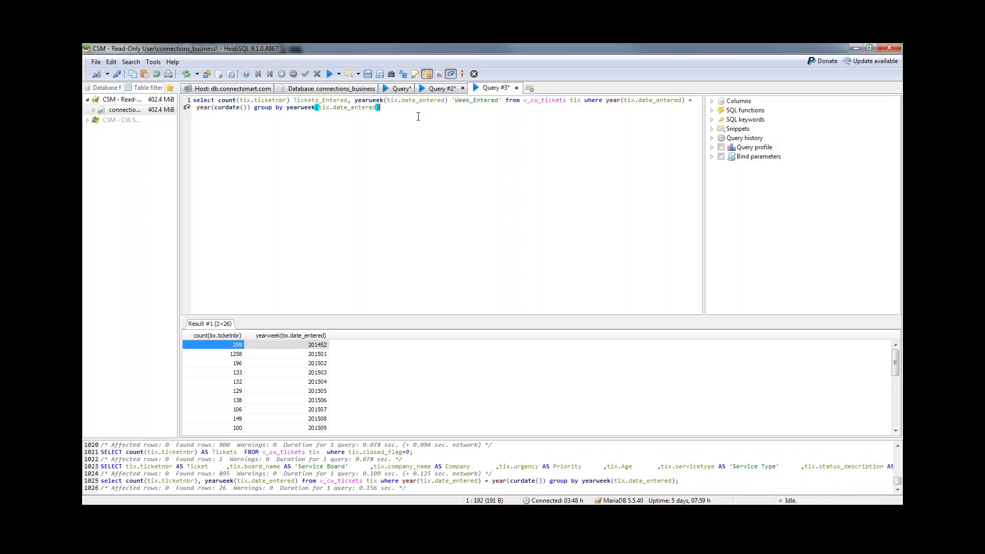
key("F9")
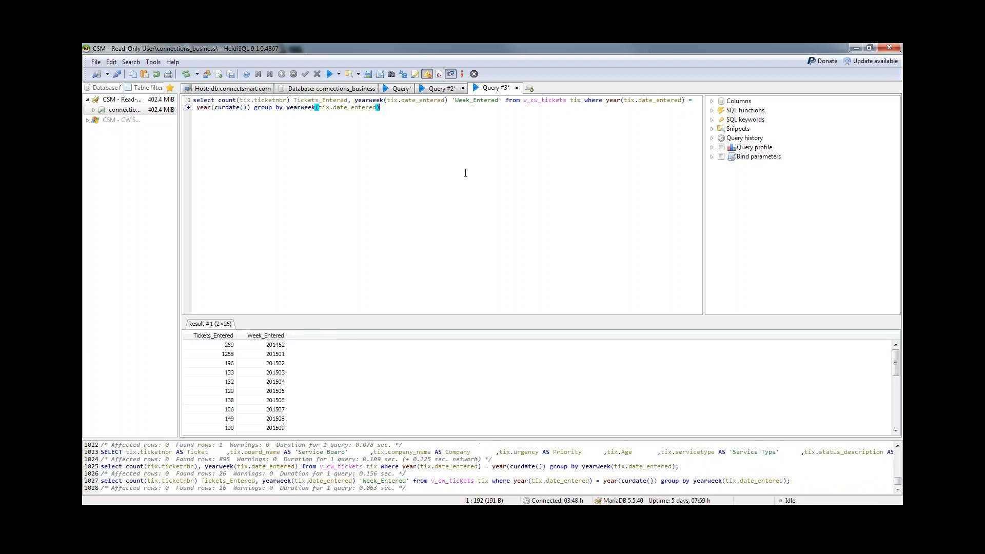
Append "order by tix.date_entered" to the end of the query and run it.
type("order by tix.date_entered")
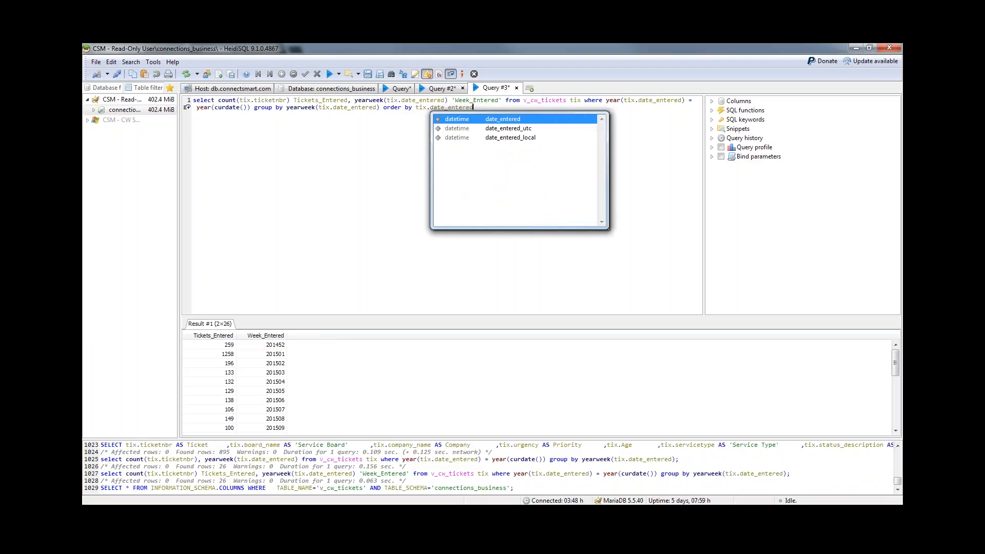
key("F9")
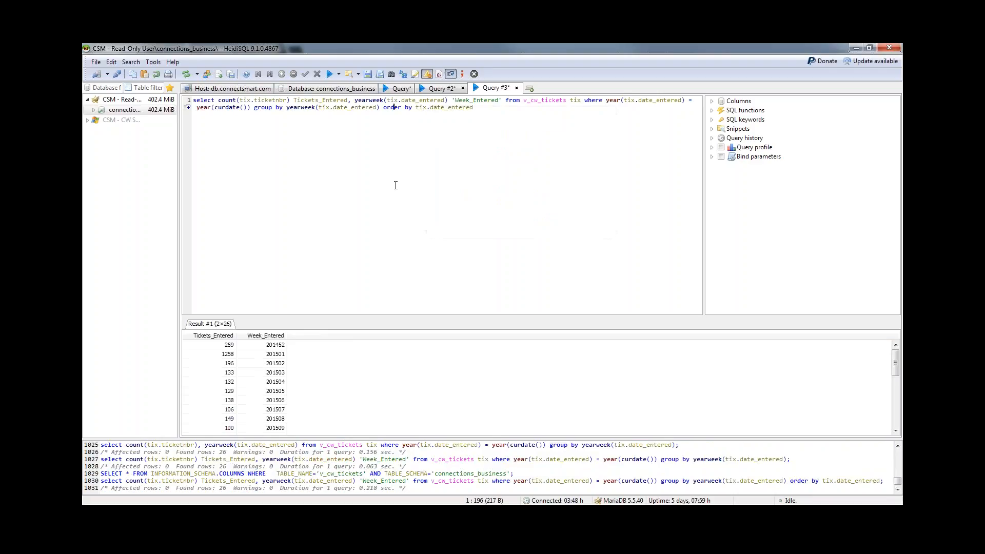
left_click_drag(496, 119, 192, 97)
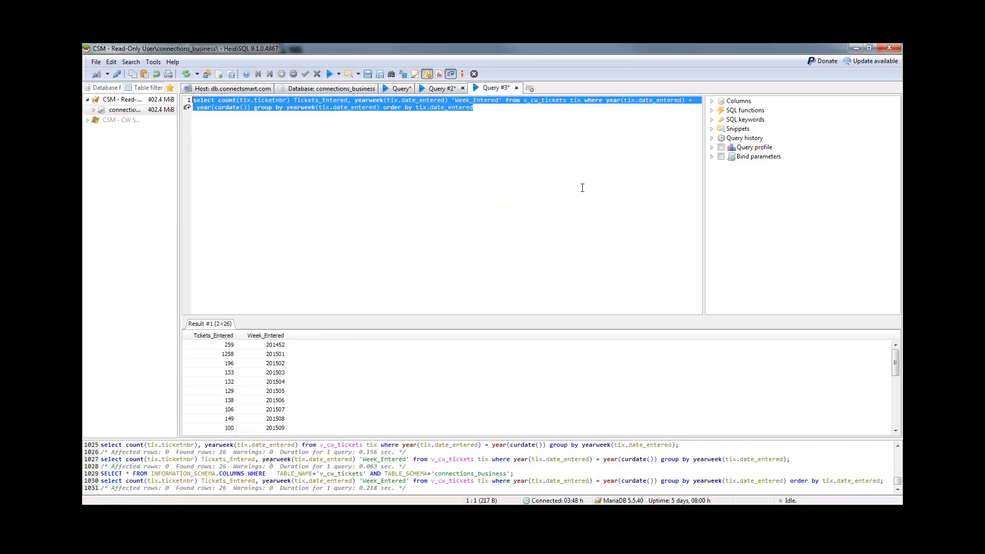
left_click(502, 131)
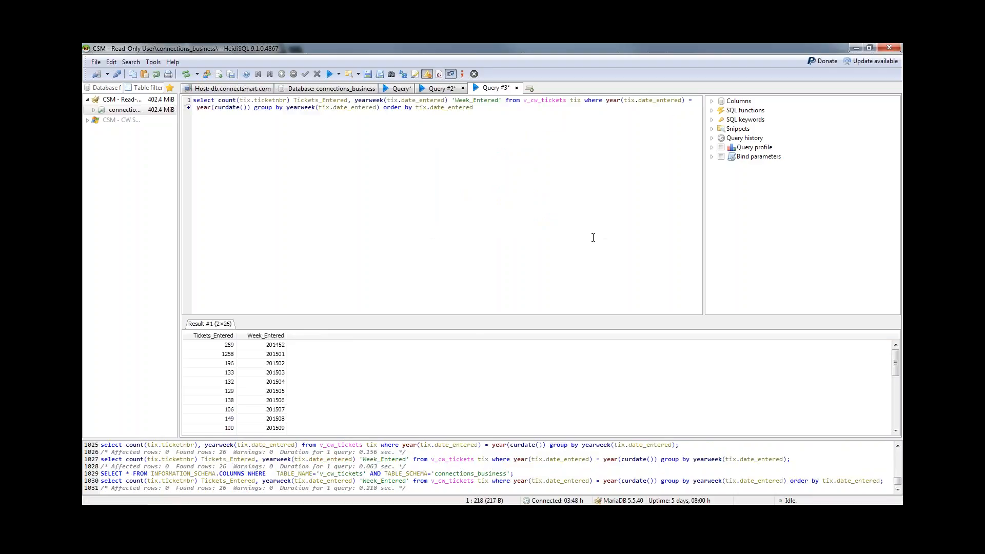
Copy the entire text of the weekly tickets query.
left_click(220, 345)
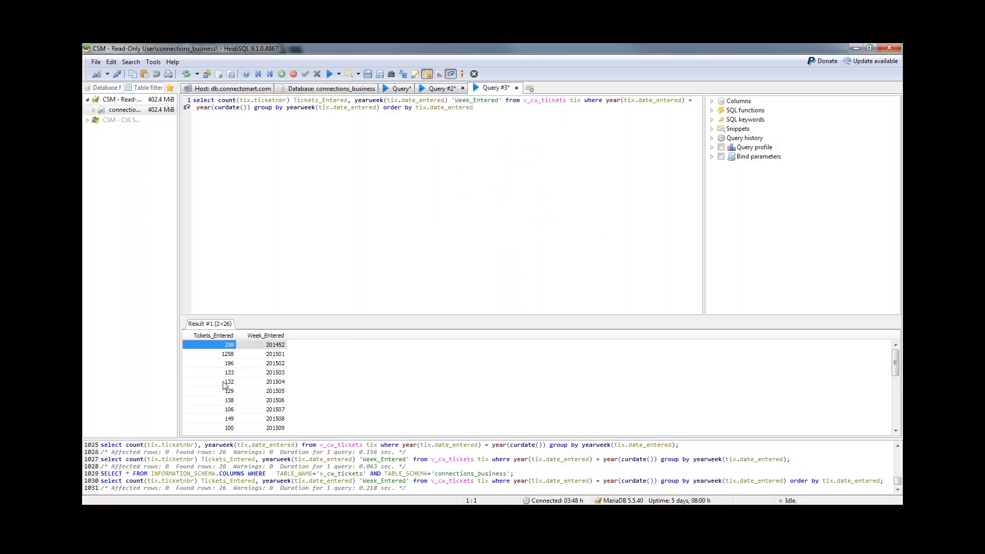
double_click(207, 344)
left_click(557, 277)
key("ctrl+a")
left_click(457, 216)
key("ctrl+a")
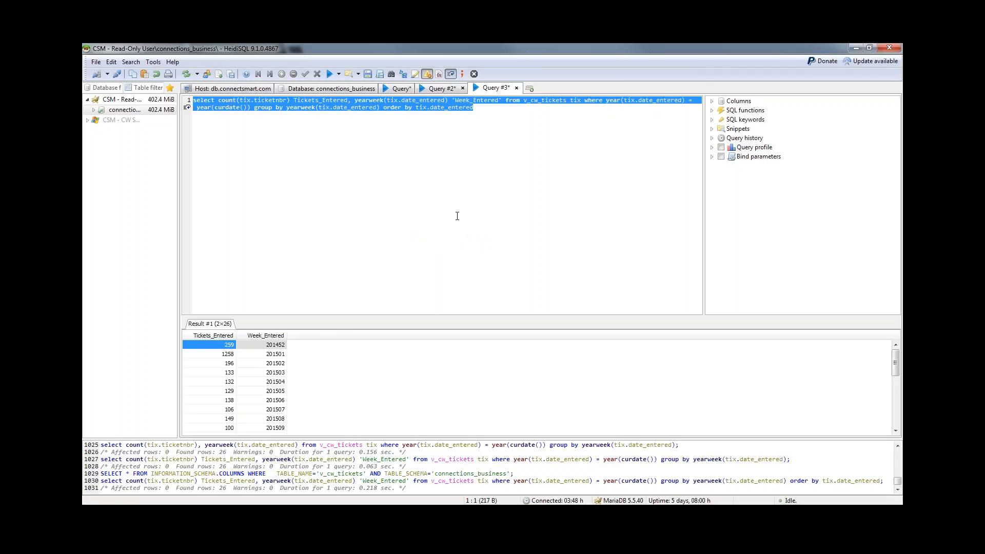
Switch to the ConnectSMART Gadget Creator and add a Developer Edition Chart gadget to the organization's gadgets.
key("alt+Tab")
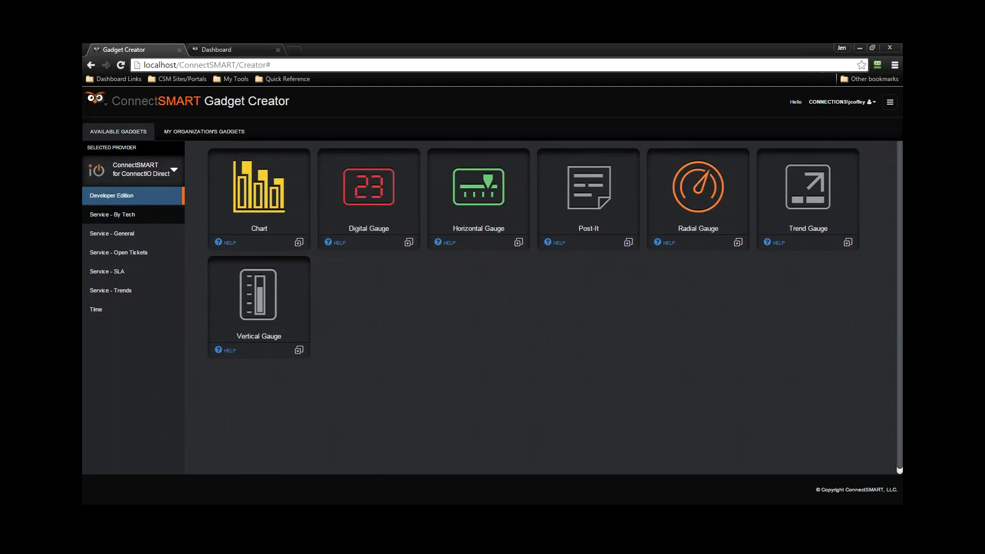
left_click(300, 243)
left_click(843, 465)
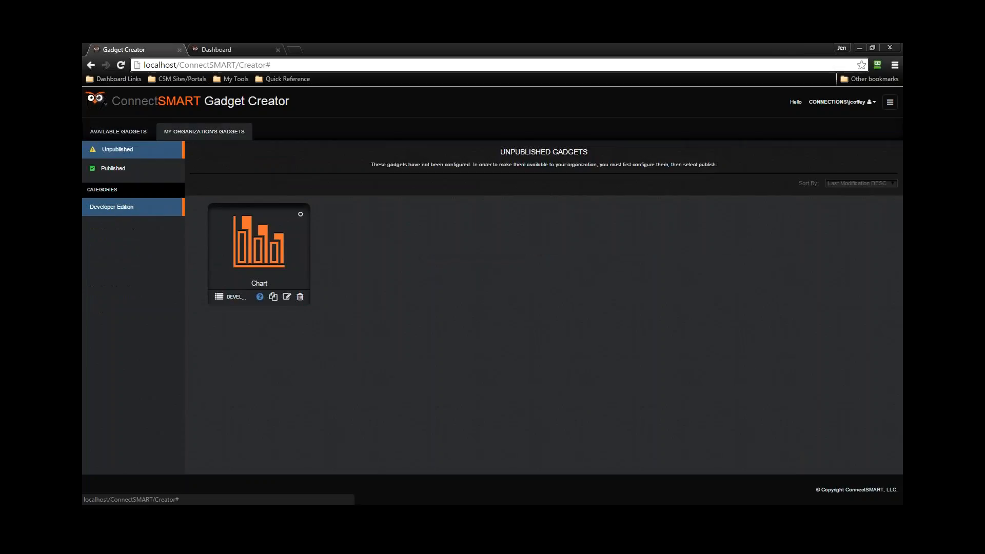
Open the unpublished Chart gadget for editing and rename it Chart-1.
left_click(287, 298)
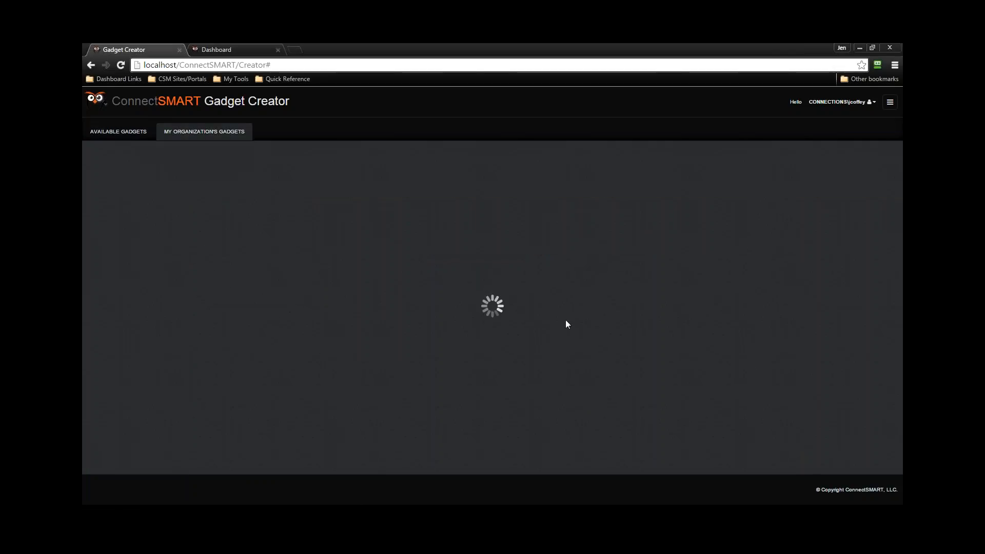
left_click(835, 158)
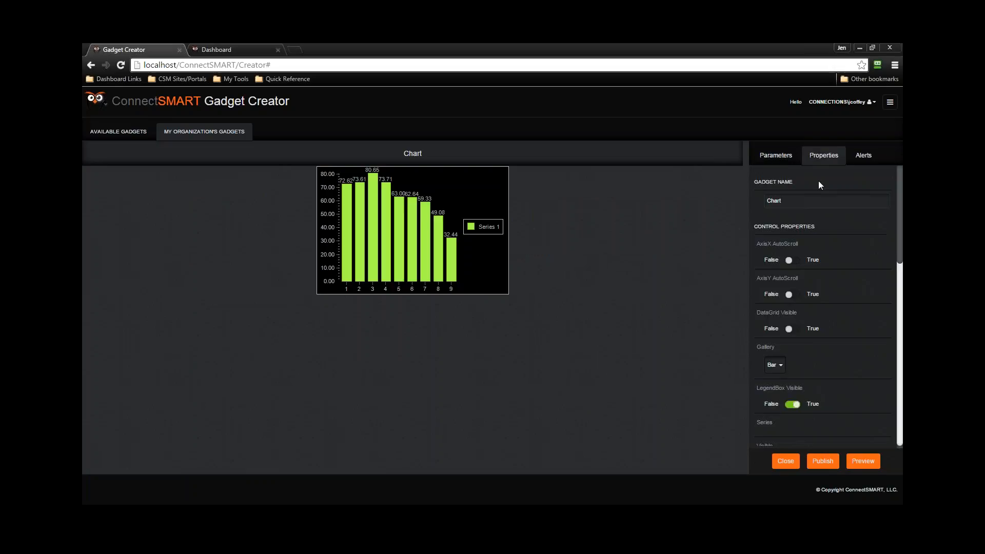
left_click(809, 201)
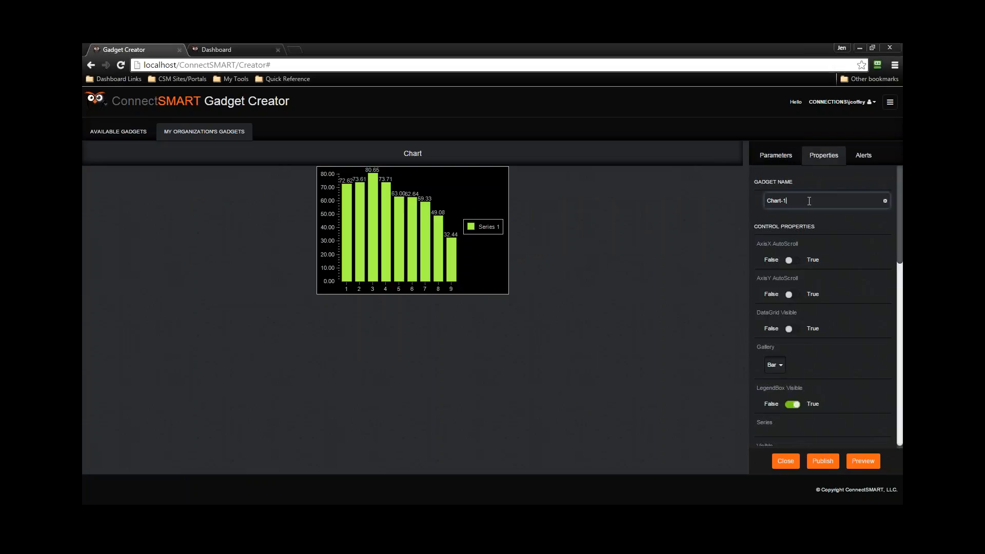
Add the Parent Query and Drilldown Query parameters to the Chart-1 gadget.
left_click(777, 155)
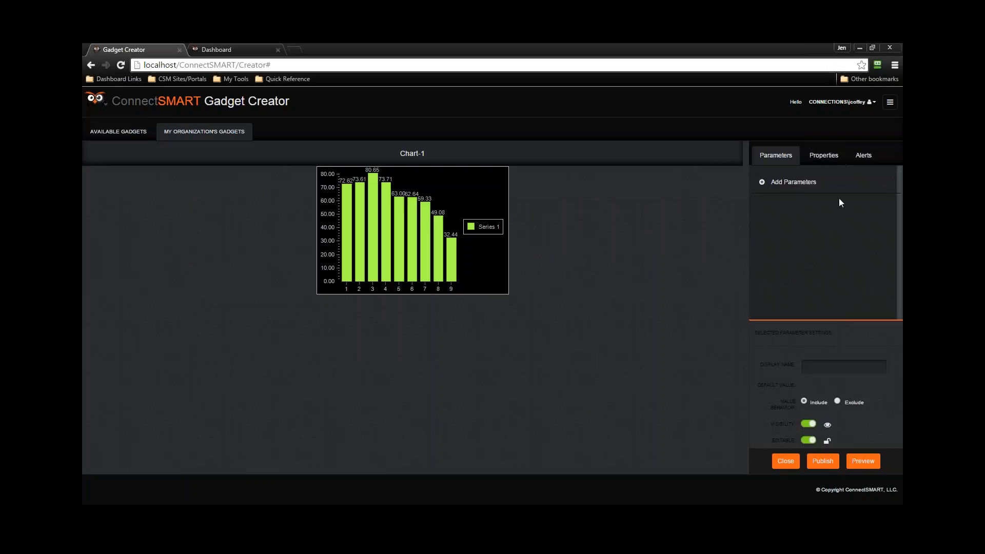
left_click(787, 184)
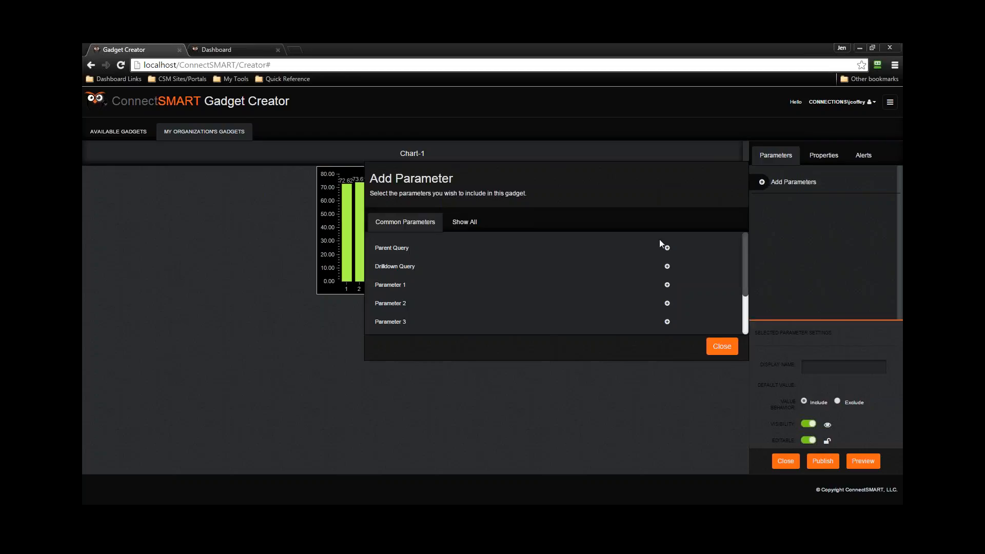
left_click(667, 247)
left_click(666, 247)
left_click(721, 346)
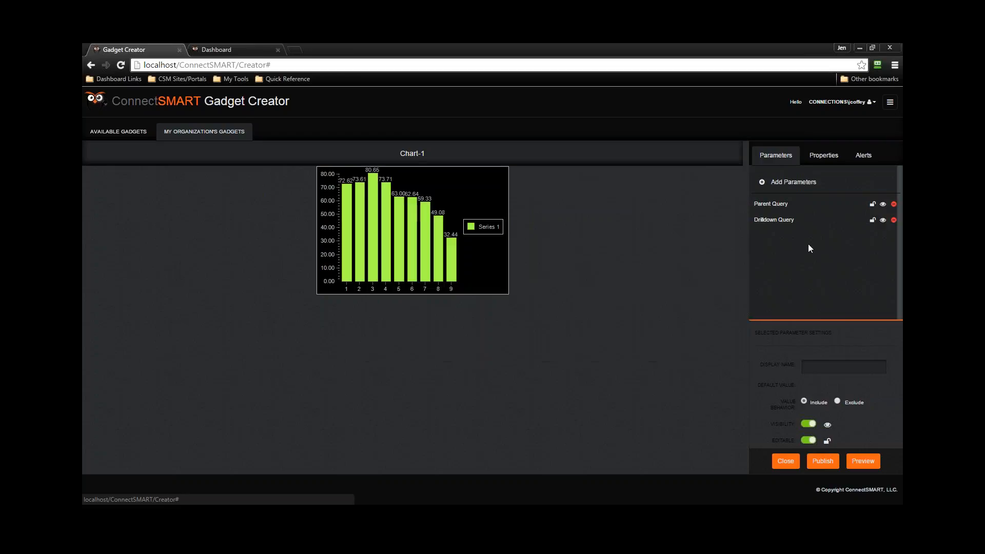
Paste the copied weekly tickets query as the Parent Query's default value and preview the chart.
left_click(796, 206)
left_click(835, 391)
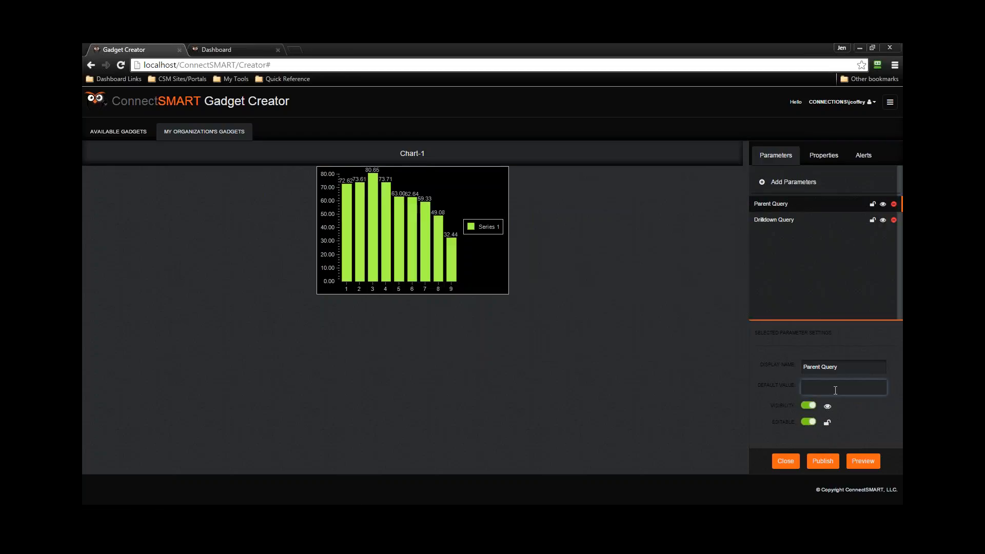
key("ctrl+v")
left_click(862, 460)
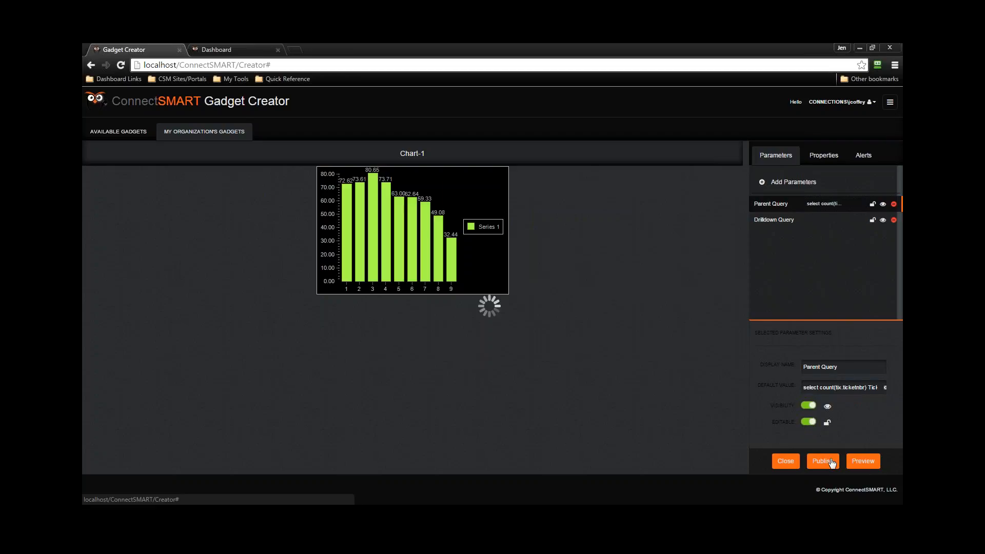
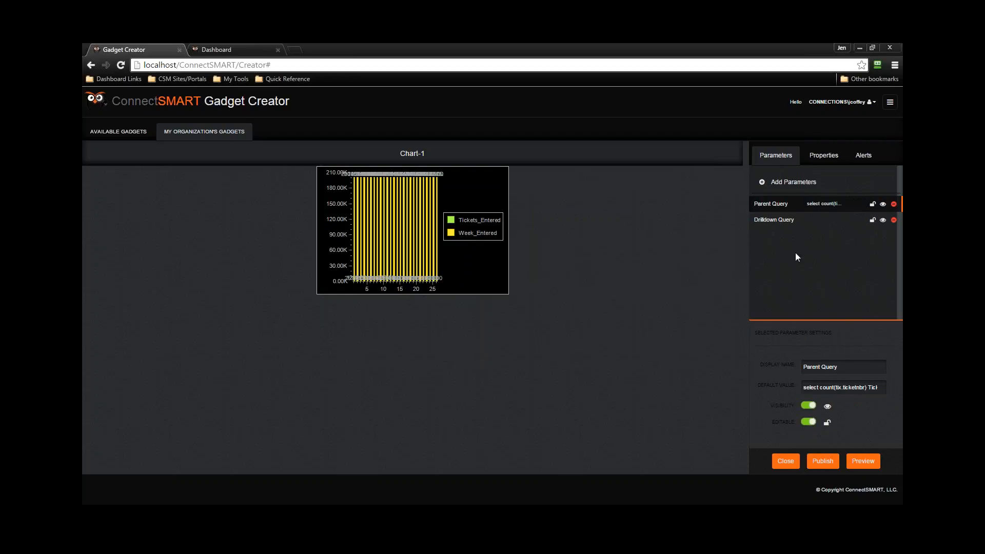
Publish the Chart-1 gadget and open its file from the Published folder in ConnectSMART Developer Studio.
left_click(858, 464)
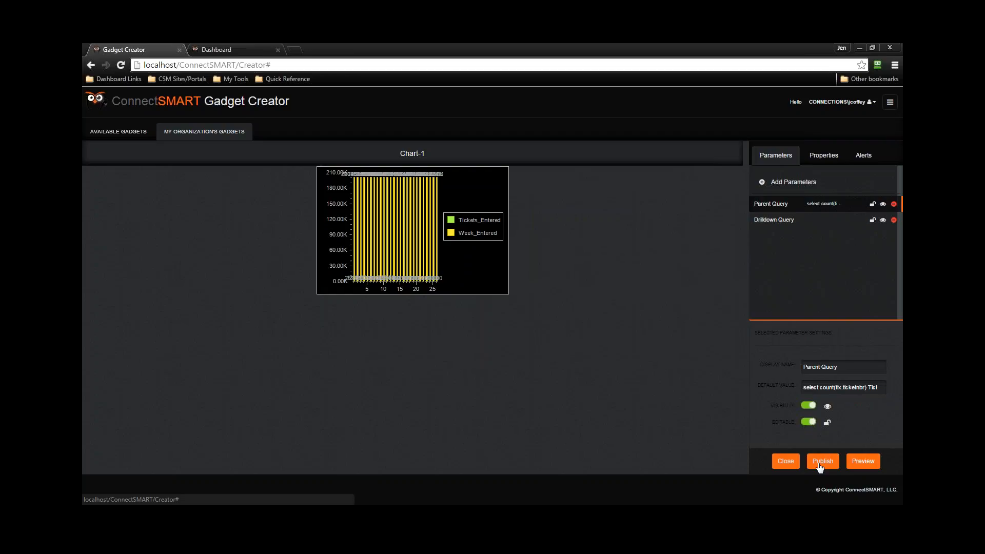
left_click(821, 461)
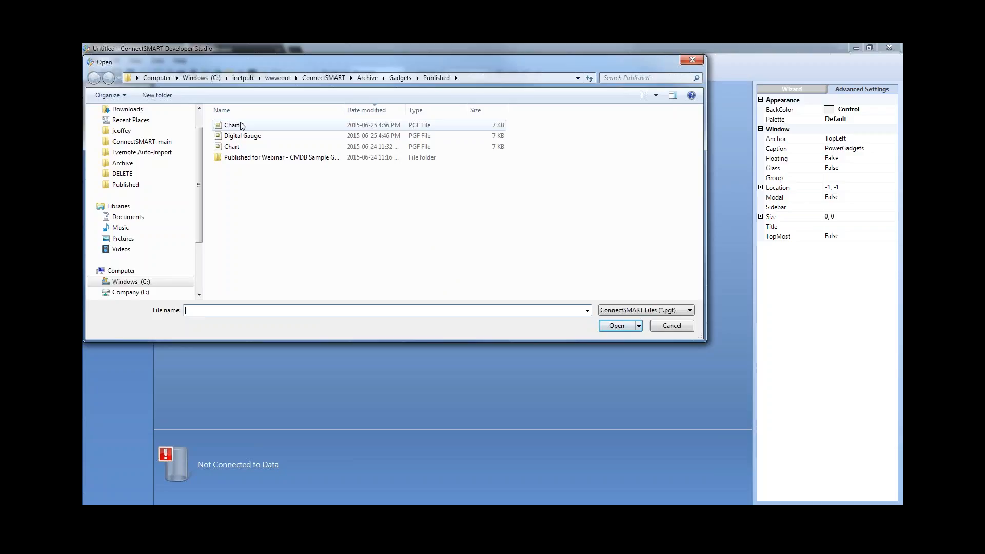
double_click(241, 126)
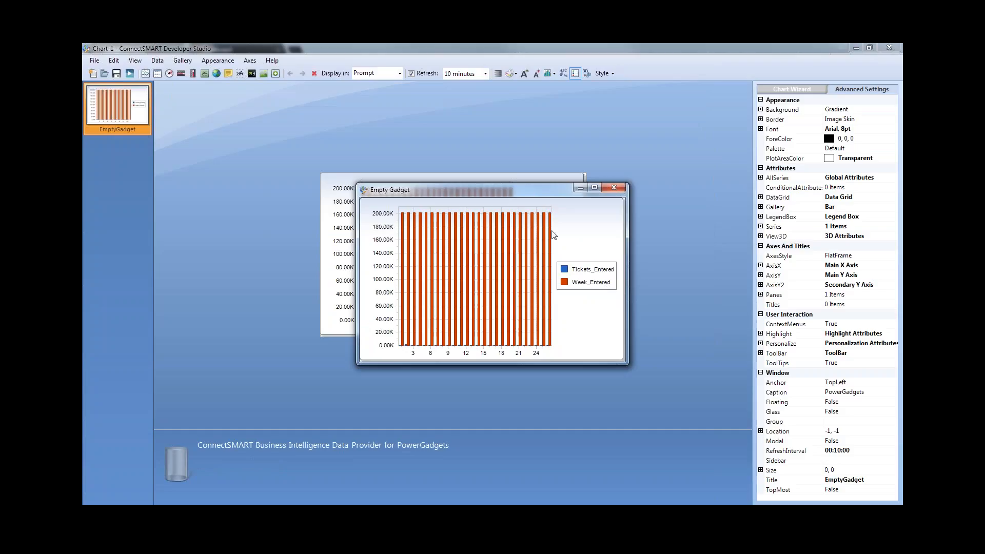
left_click(615, 186)
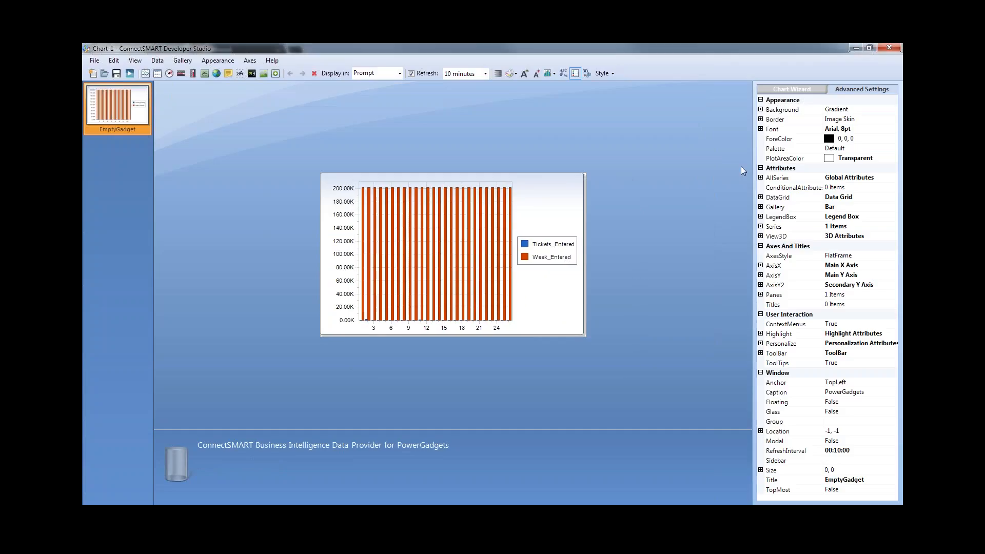
Open the Chart Wizard's Adjust Data to Chart settings for the Chart-1 gadget.
left_click(798, 90)
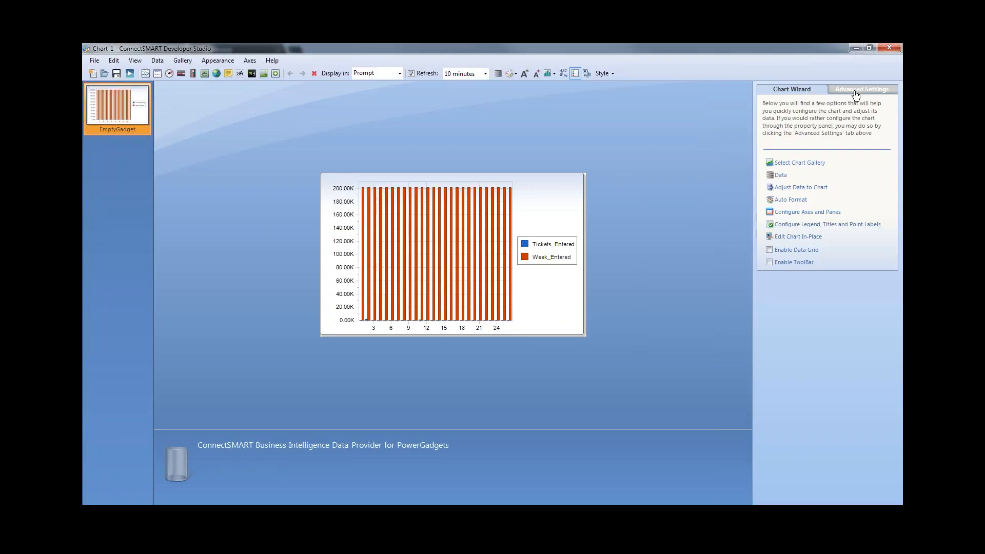
left_click(802, 187)
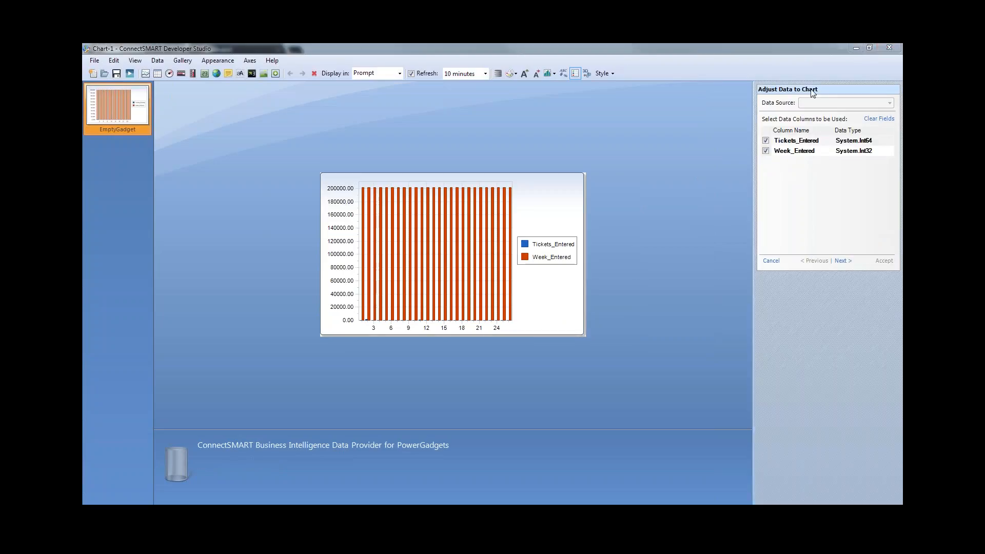
Try charting only the Week_Entered column by excluding Tickets_Entered from the data columns.
left_click(766, 141)
left_click(841, 261)
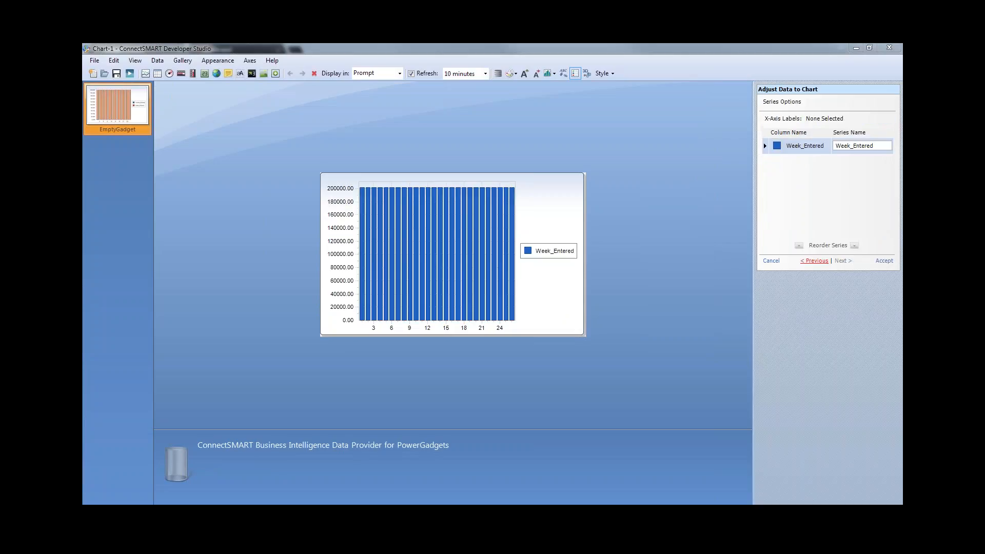
left_click(816, 260)
left_click(765, 141)
Exclude the Week_Entered column so that only Tickets_Entered is charted, and accept the data settings.
left_click(766, 151)
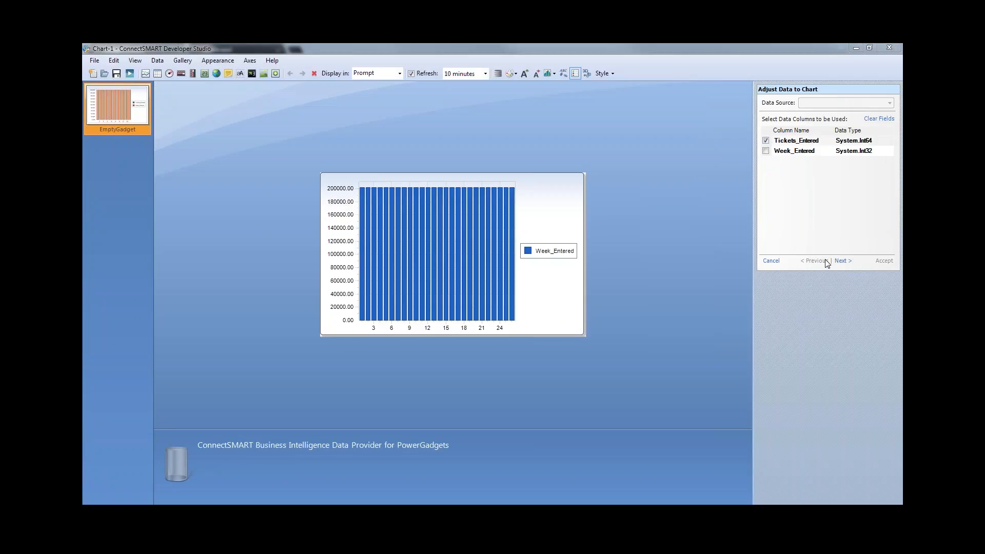
left_click(839, 261)
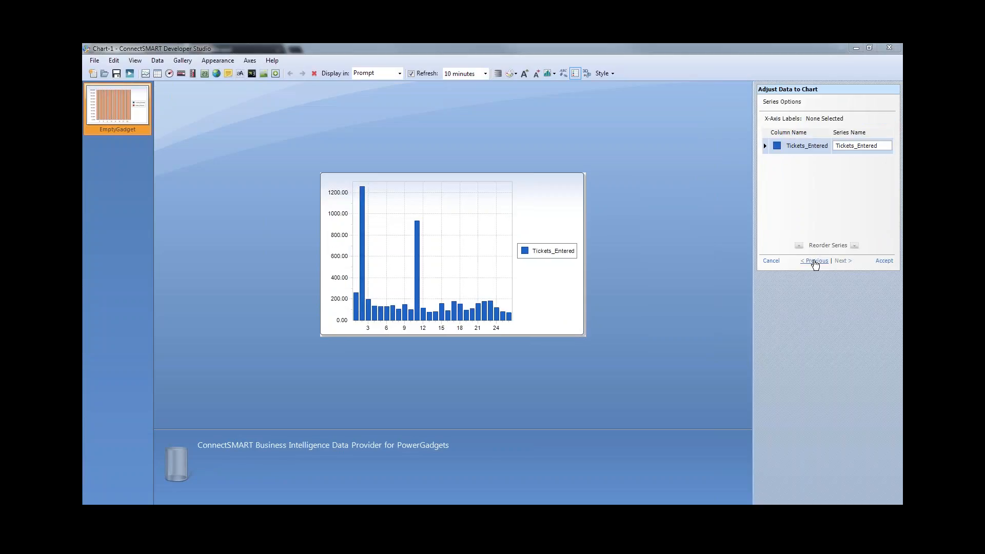
left_click(816, 260)
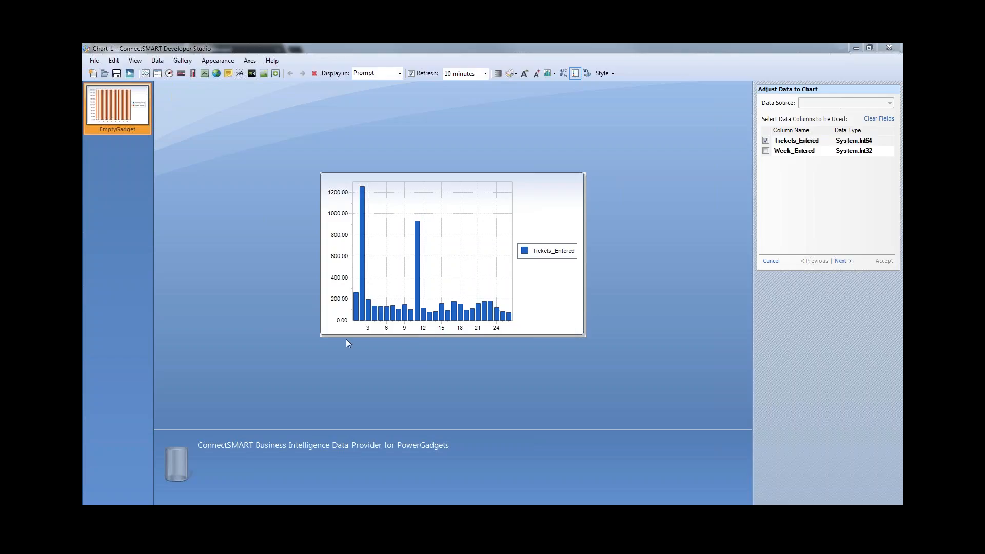
left_click(841, 261)
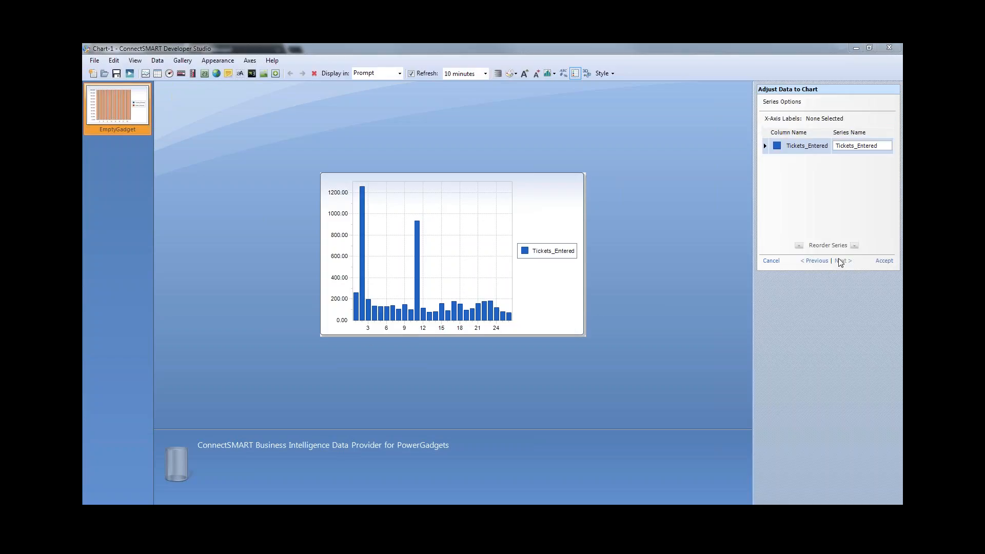
left_click(884, 261)
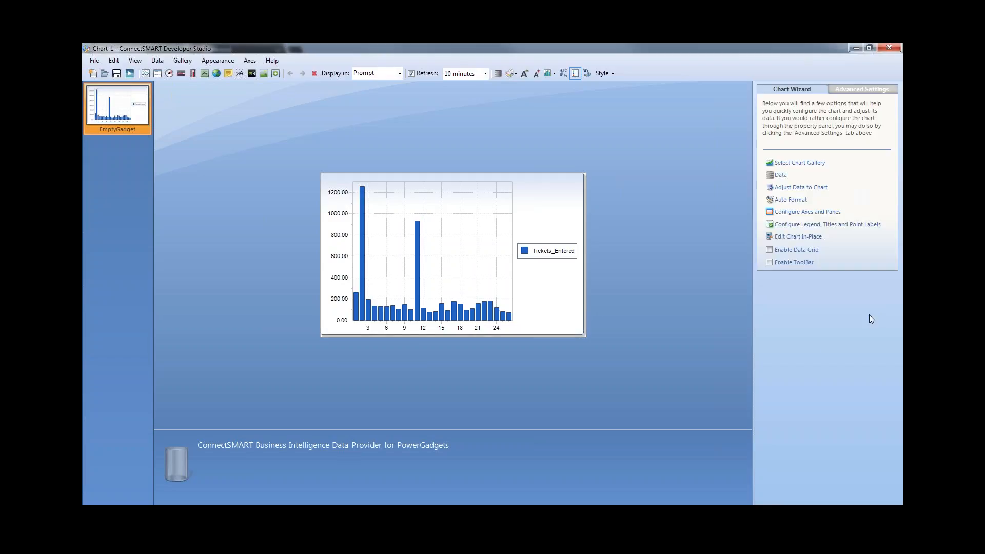
Preview the Chart-1 gadget in its own window, view it maximized and at normal size, and close the preview.
left_click(129, 74)
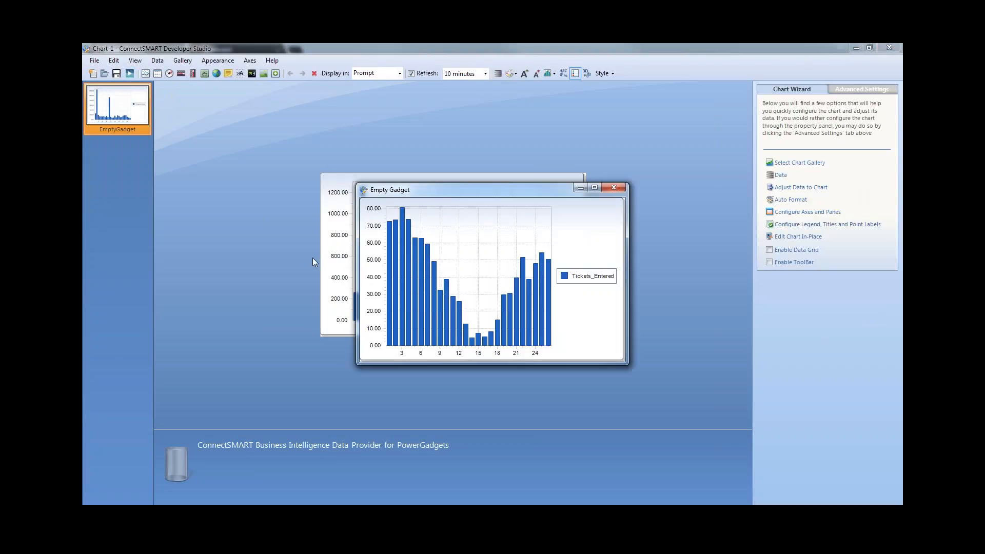
left_click(594, 188)
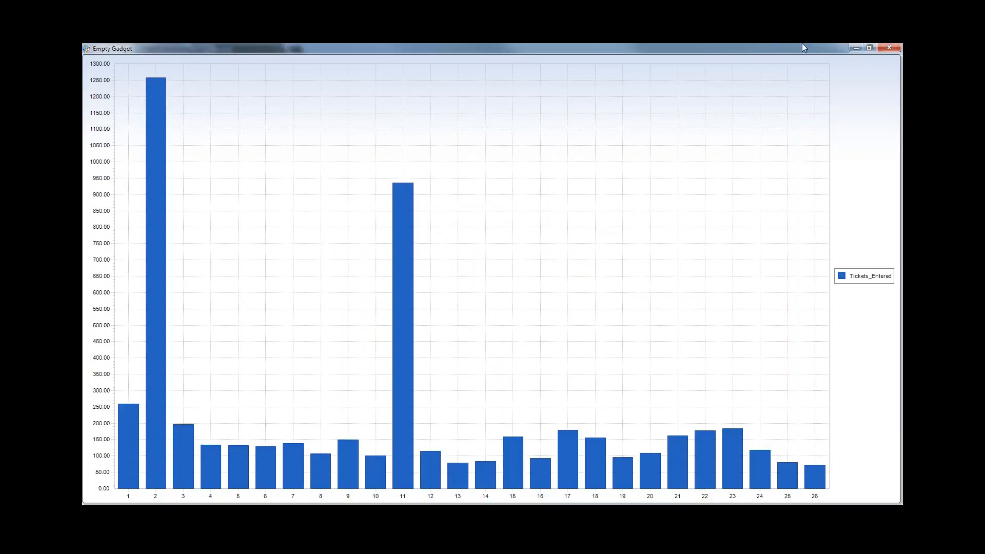
left_click_drag(802, 45, 725, 129)
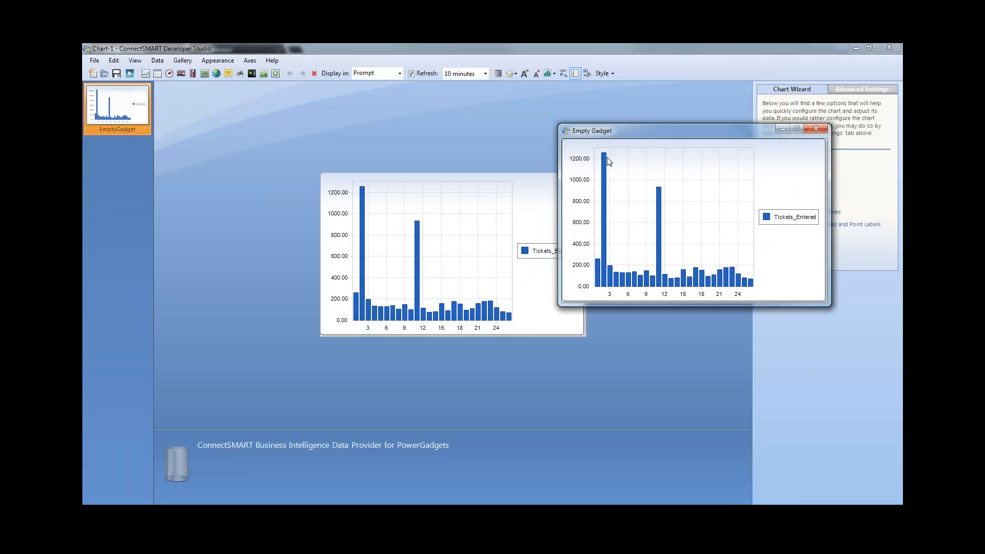
mouse_move(603, 183)
left_click_drag(740, 132, 504, 152)
left_click(587, 149)
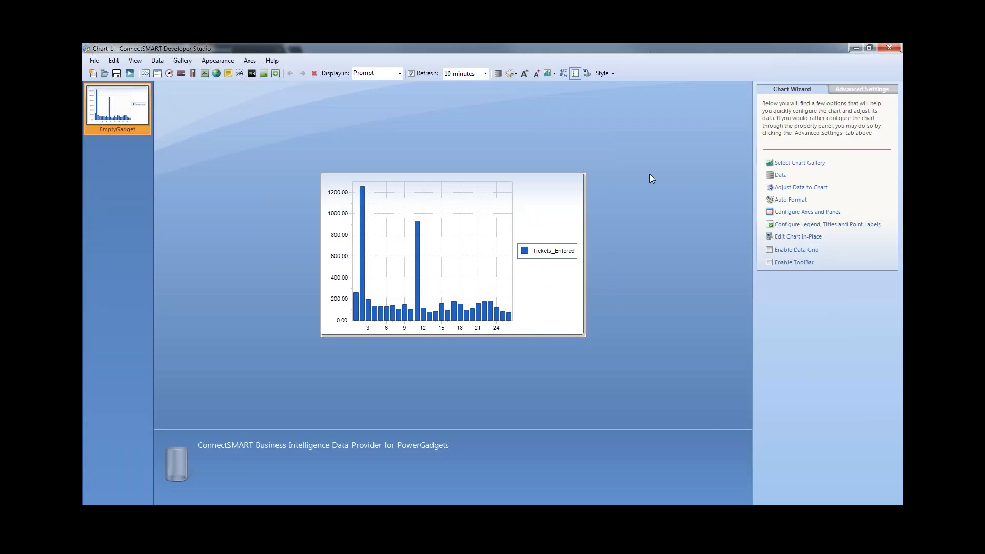
Hide the chart's legend box in the legend, titles and point labels settings.
left_click(870, 229)
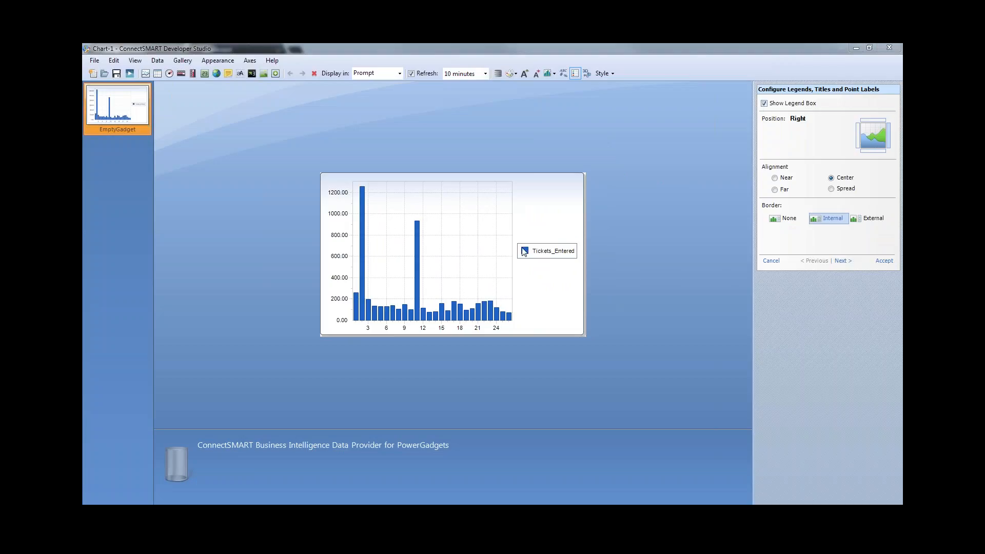
left_click(764, 104)
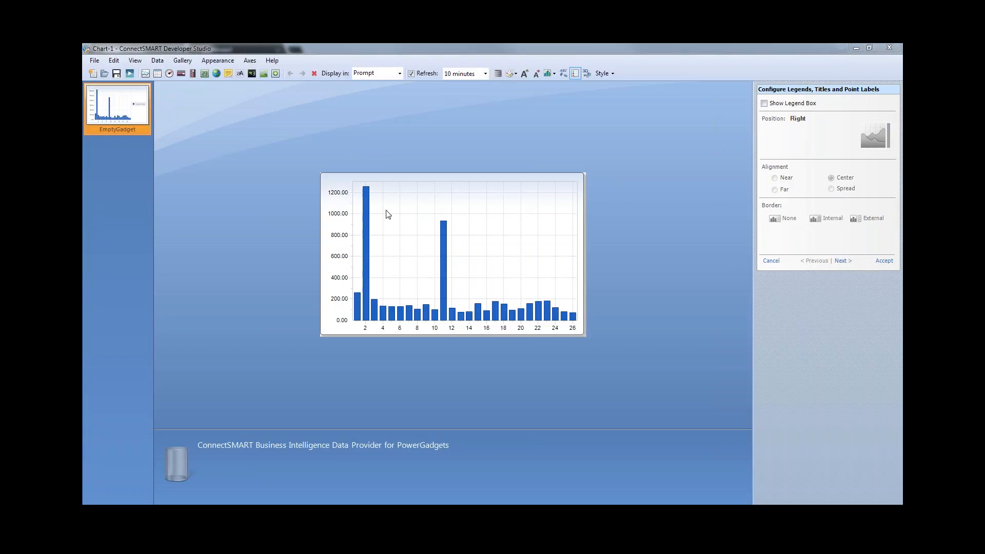
left_click(765, 103)
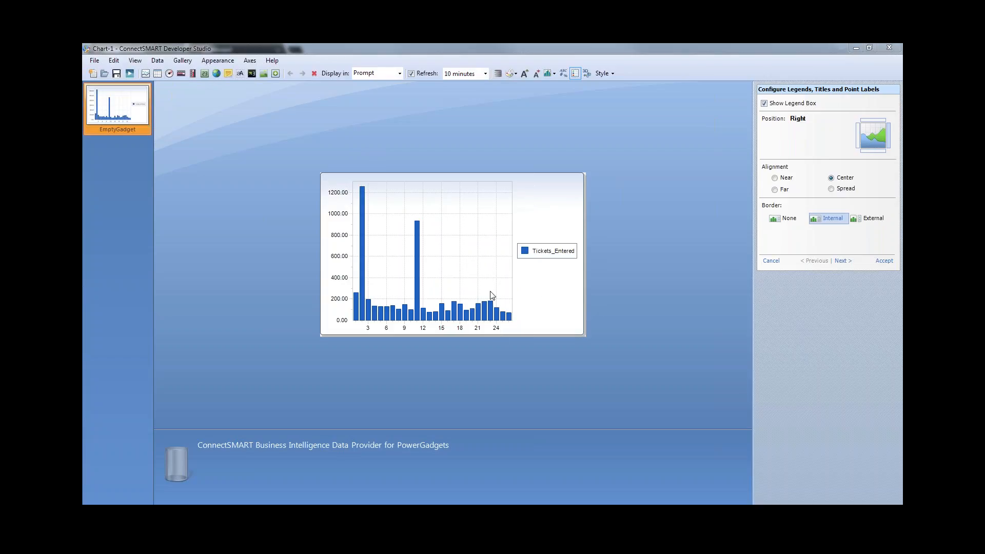
left_click(763, 104)
Give the chart the header title "Tickets Entered by Week" in font size 16.
left_click(843, 260)
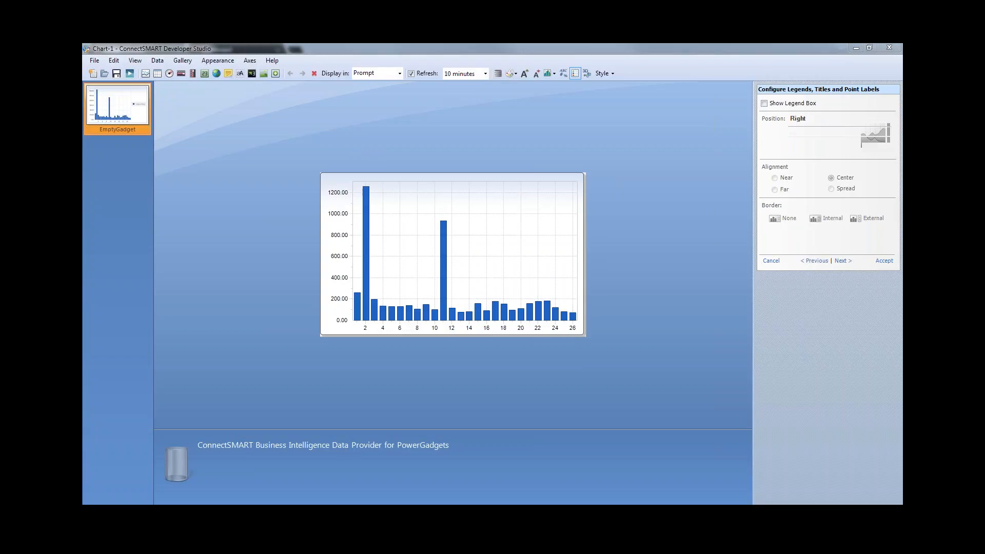
left_click(804, 132)
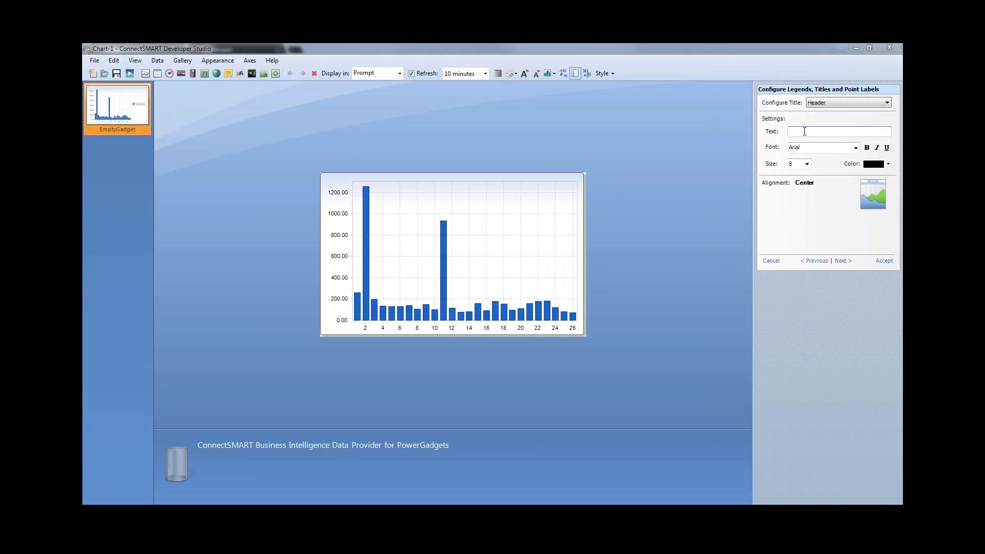
type("Tickets enter")
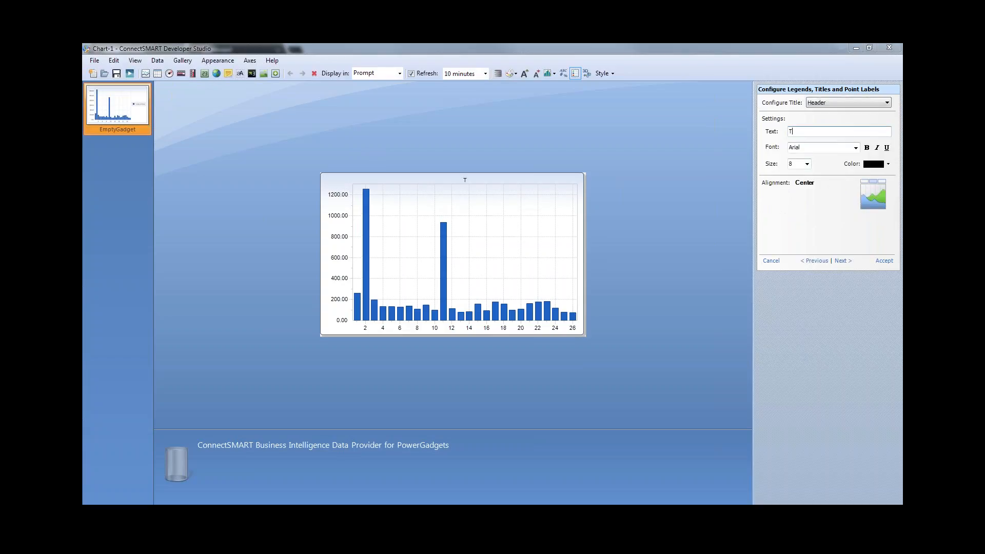
key("BackSpace")
key("BackSpace")
key("BackSpace")
key("BackSpace")
key("BackSpace")
type("Entered by Week")
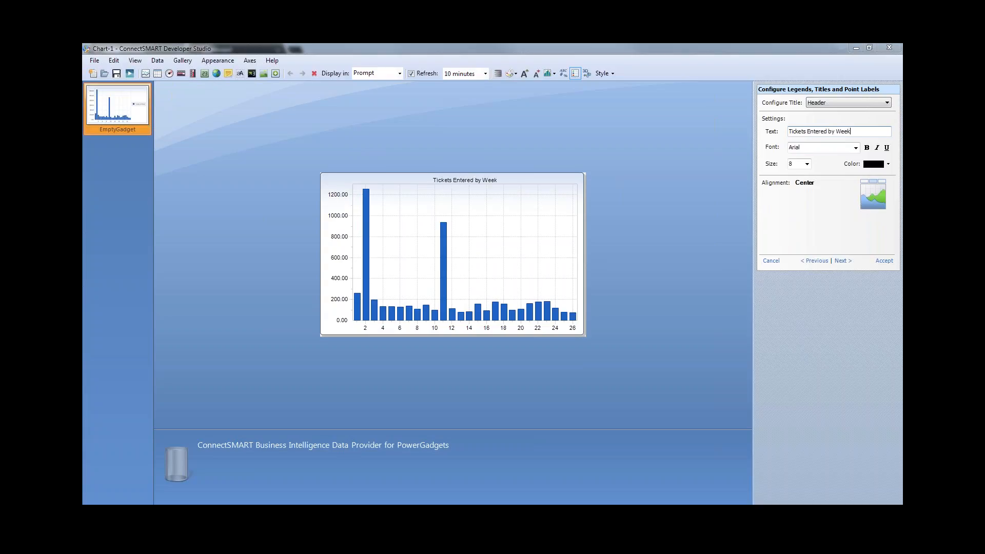
left_click(806, 165)
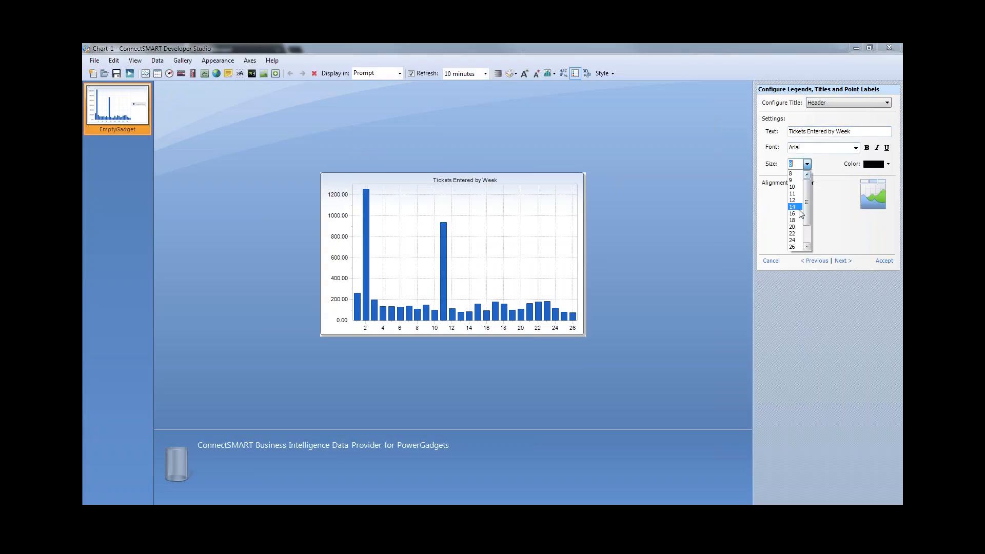
left_click(795, 214)
Add the sub-header "Year-to-Date" to the chart in font size 12.
left_click(842, 102)
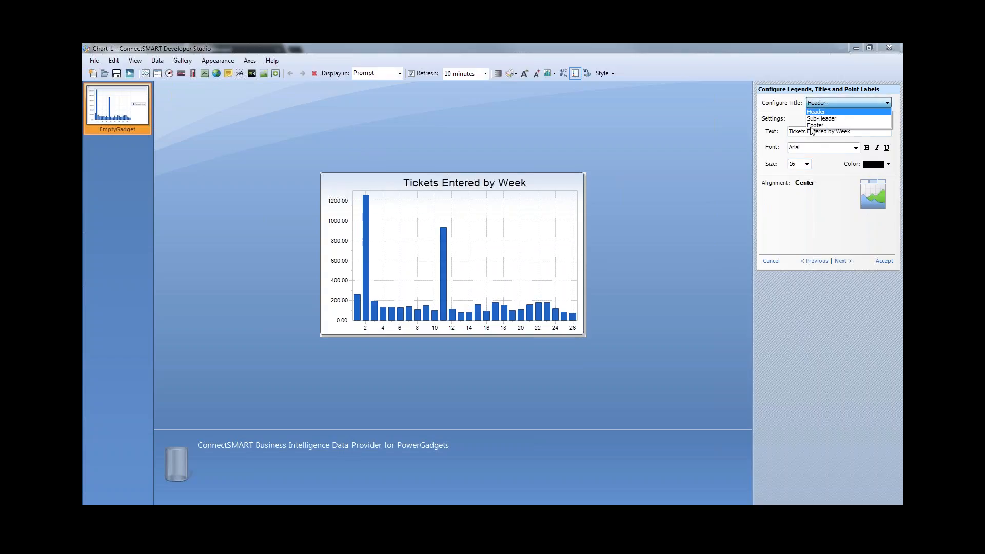
left_click(831, 118)
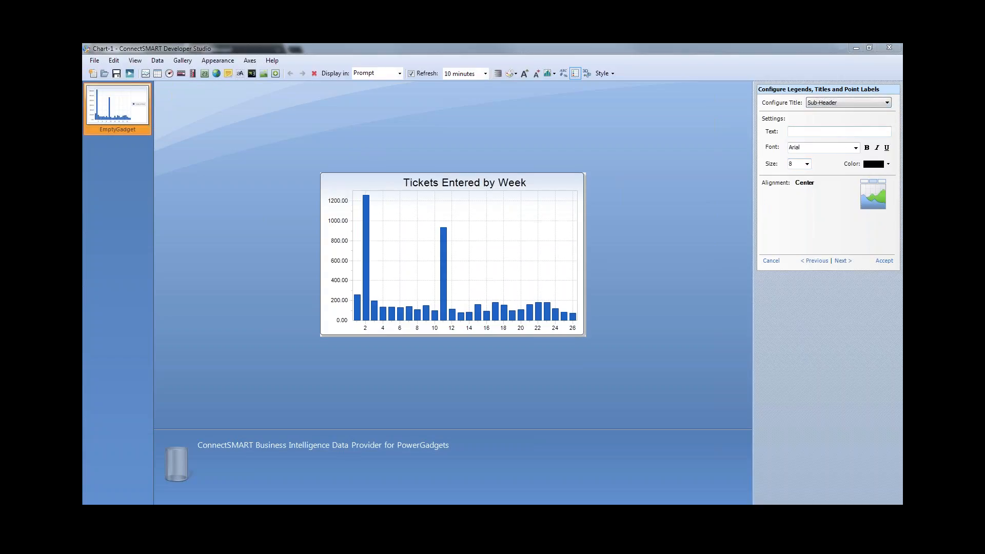
type("Year-to-Date")
key("Tab")
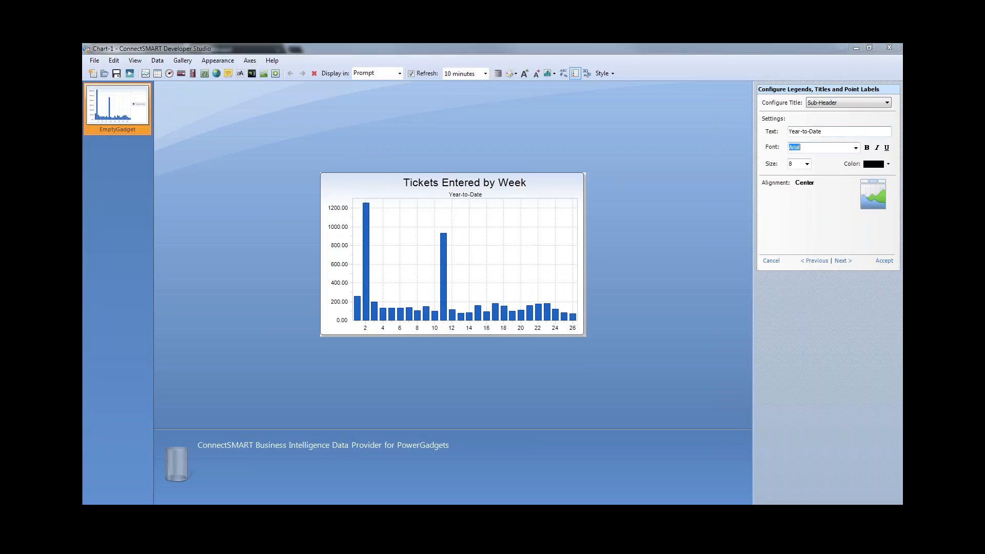
left_click(804, 163)
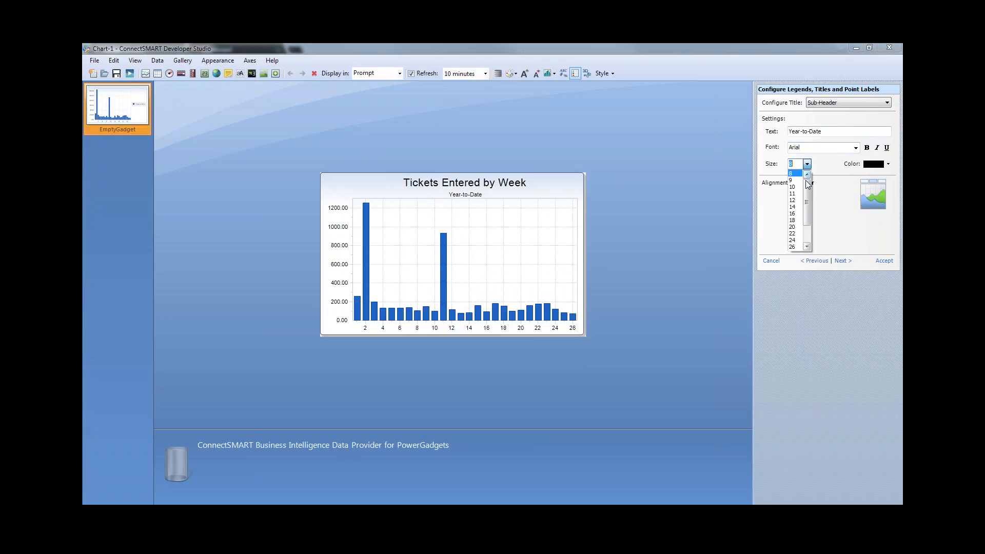
left_click(795, 200)
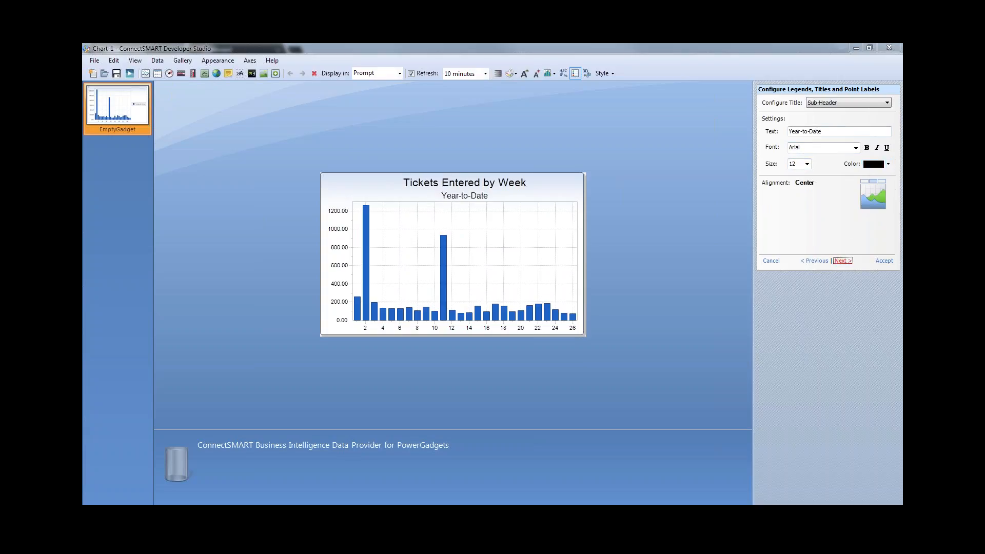
Show point labels on the chart with Prevent Collisions enabled, and accept the legend, titles and point labels settings.
left_click(843, 260)
left_click(764, 104)
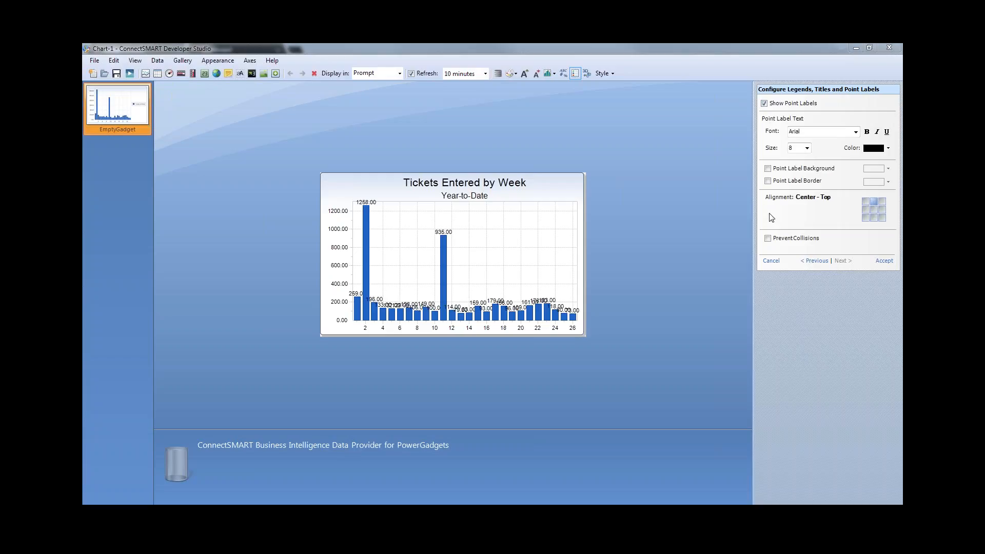
left_click(764, 103)
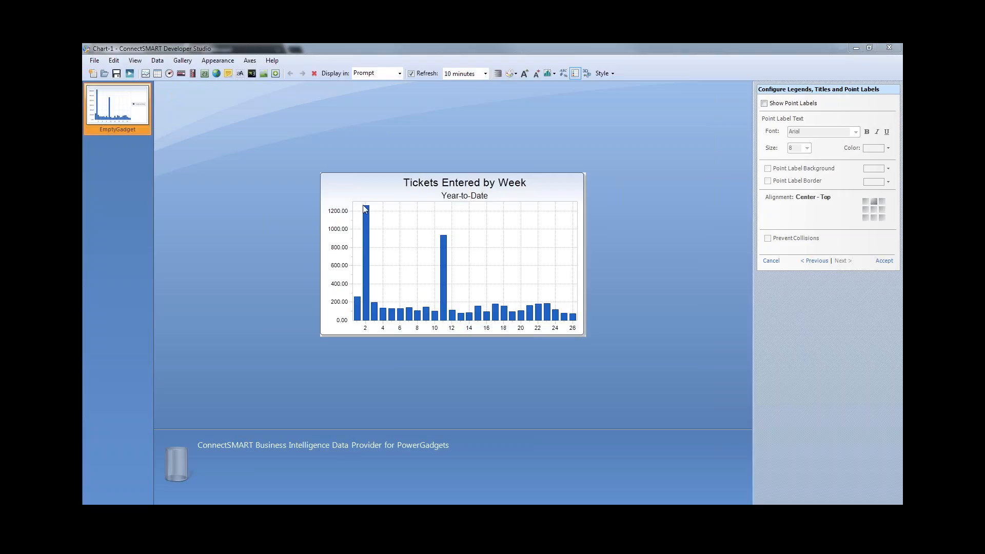
left_click(768, 104)
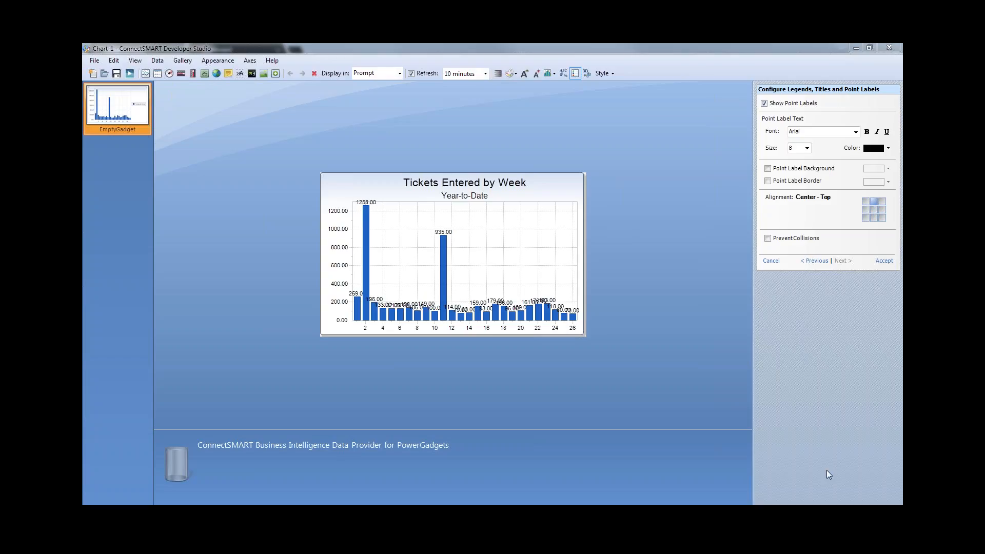
left_click(803, 239)
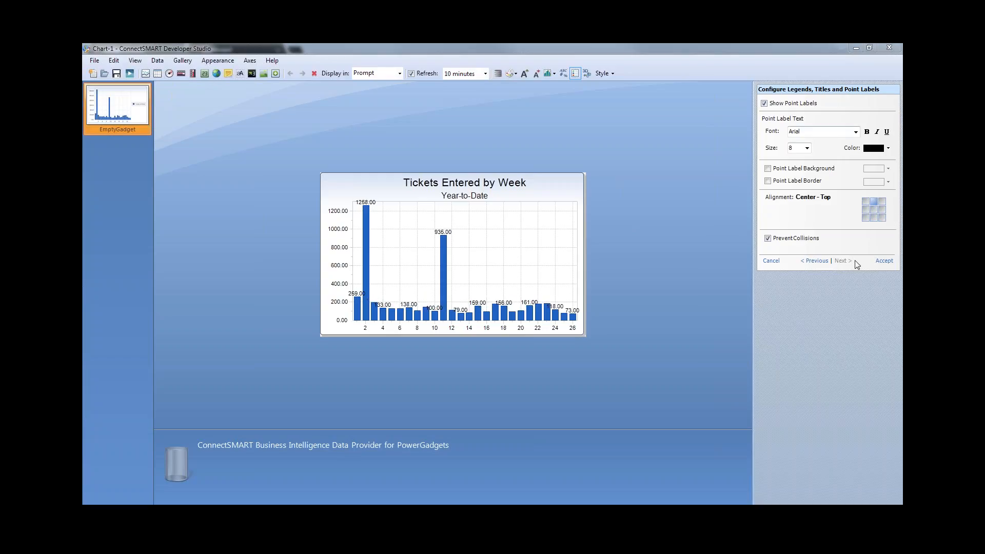
left_click(879, 262)
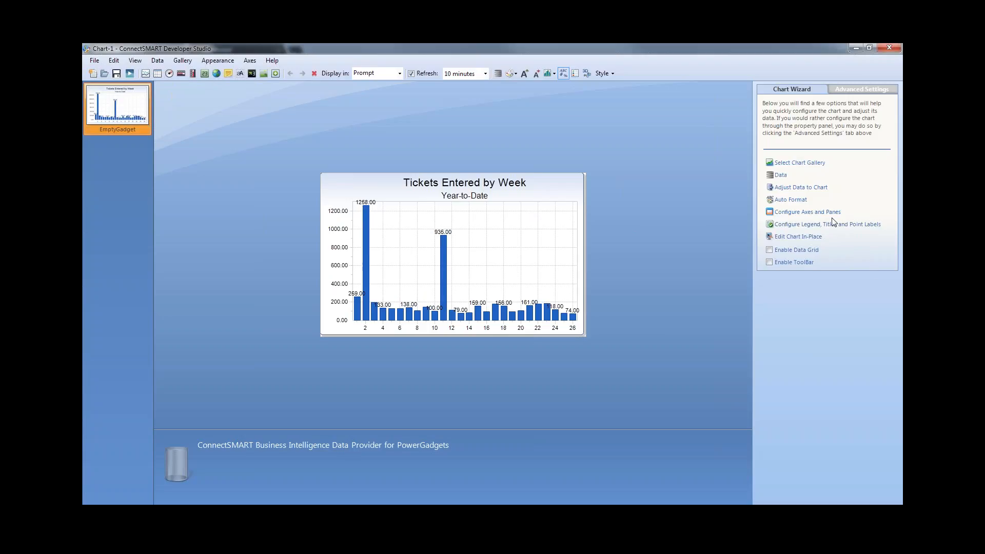
Title the chart's X axis "Week Entered" in the axes and panes settings.
left_click(803, 212)
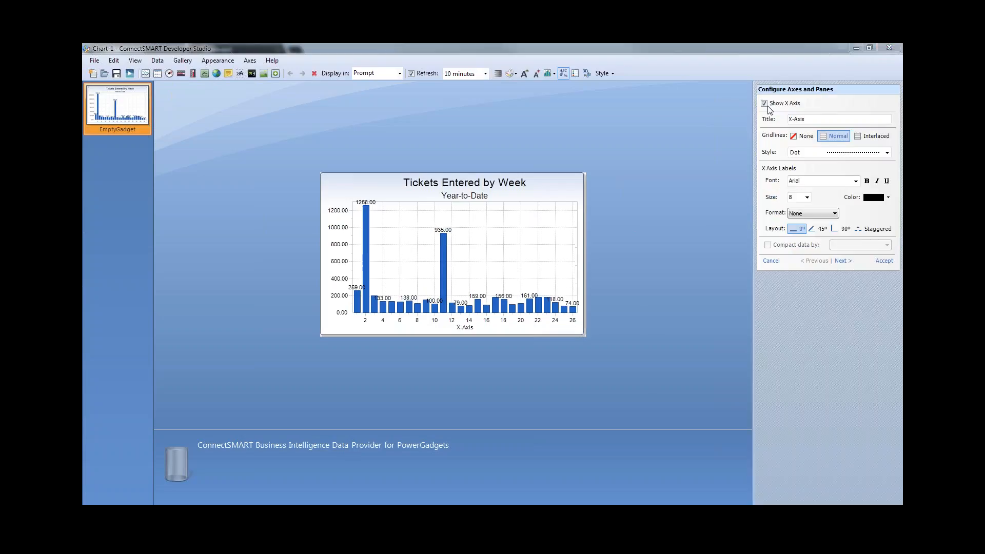
left_click(810, 119)
double_click(810, 119)
type("Week Entered")
Compare the 0°, 45°, 90° and Staggered layouts for the X axis labels and apply Staggered.
left_click(874, 228)
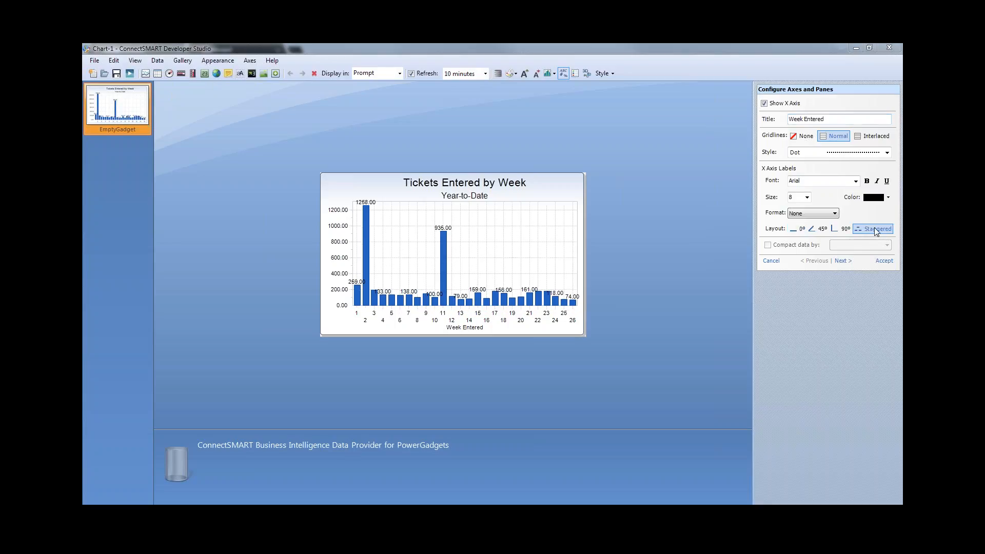
left_click(842, 230)
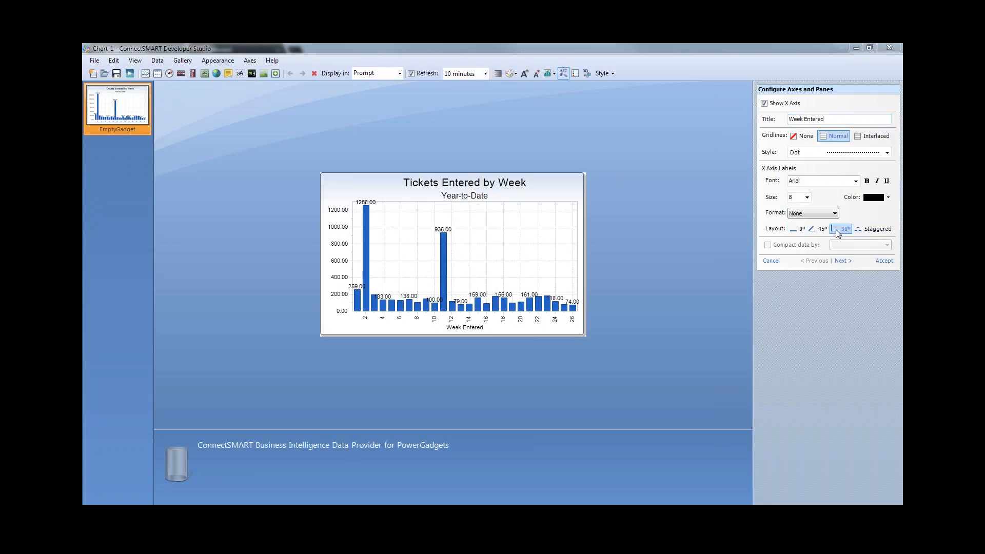
left_click(794, 230)
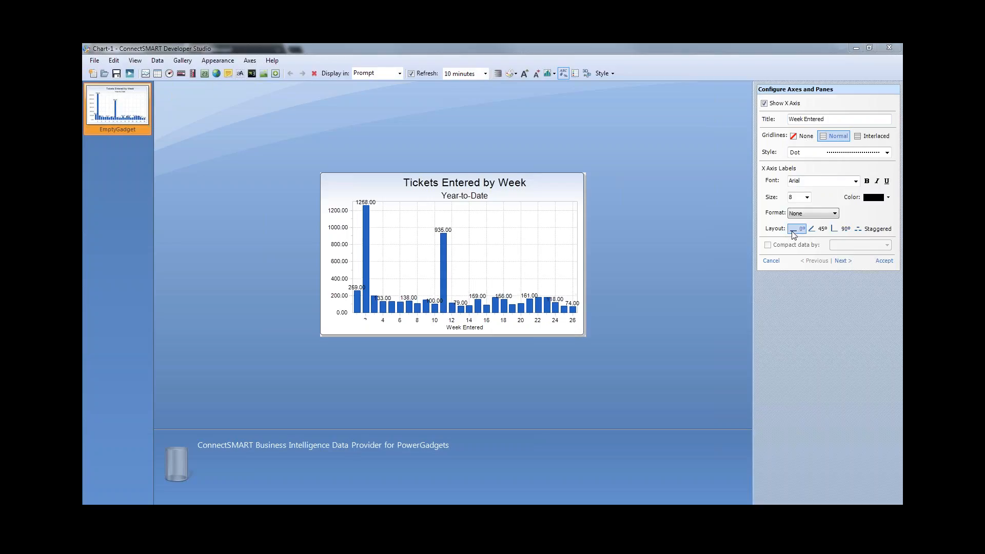
left_click(819, 232)
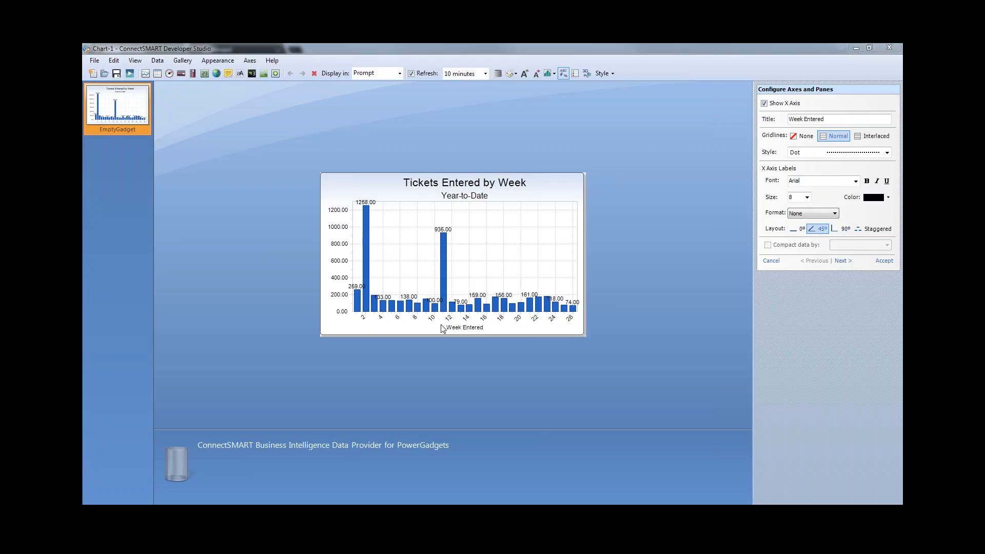
left_click(836, 232)
left_click(868, 230)
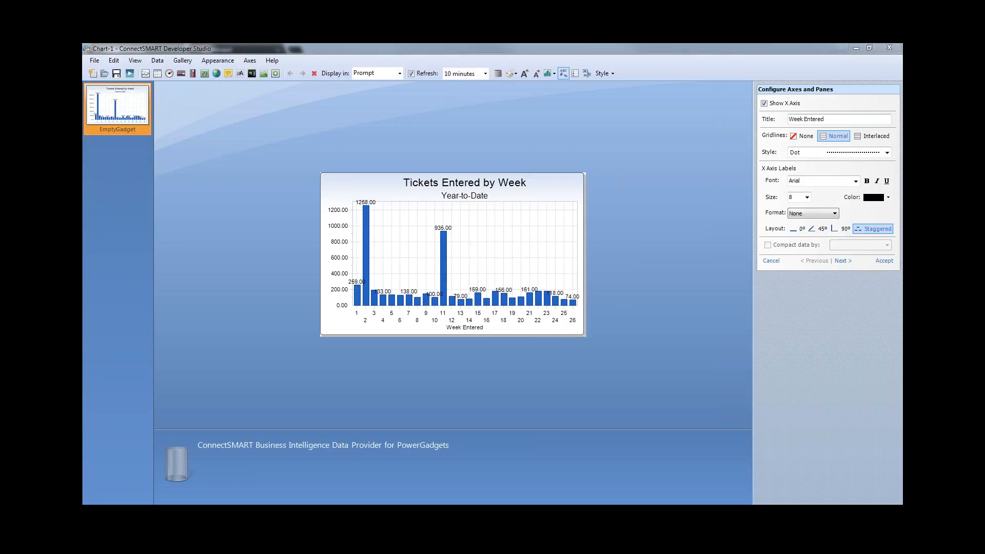
Title the chart's Y axis "Tickets Entered".
left_click(843, 260)
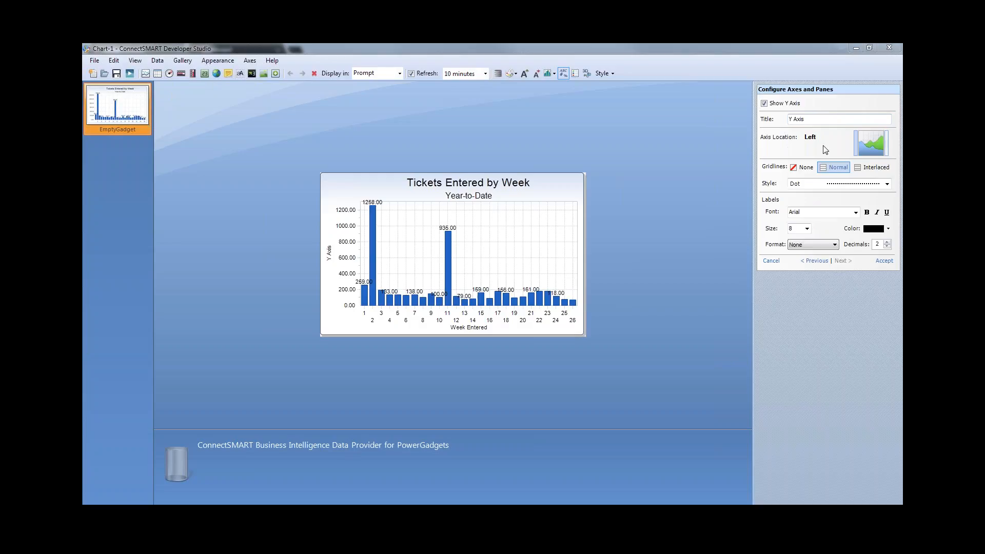
type("Tickets")
key("Tab")
left_click(823, 118)
type("Entered")
key("Tab")
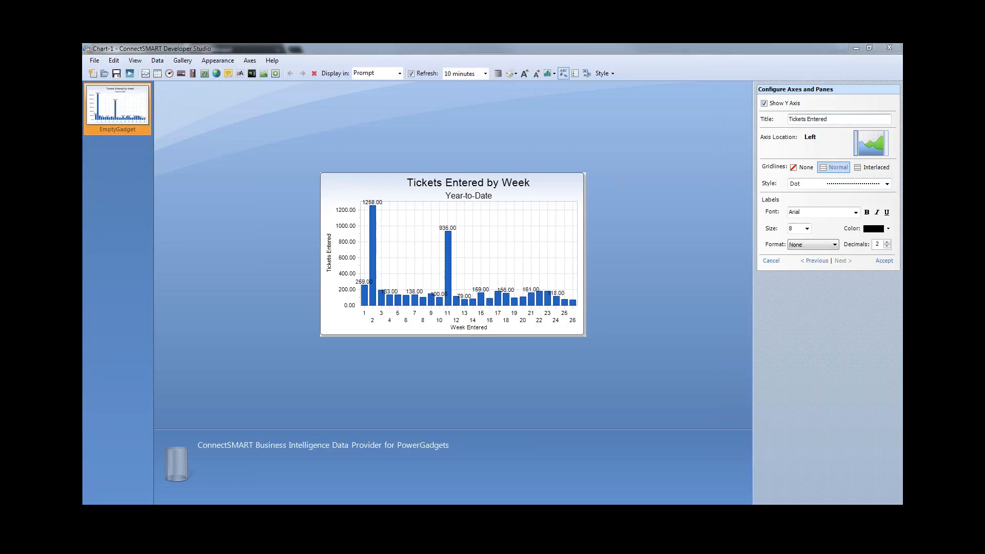
Format the Y axis labels as Number with 0 decimals.
left_click(830, 244)
left_click(815, 259)
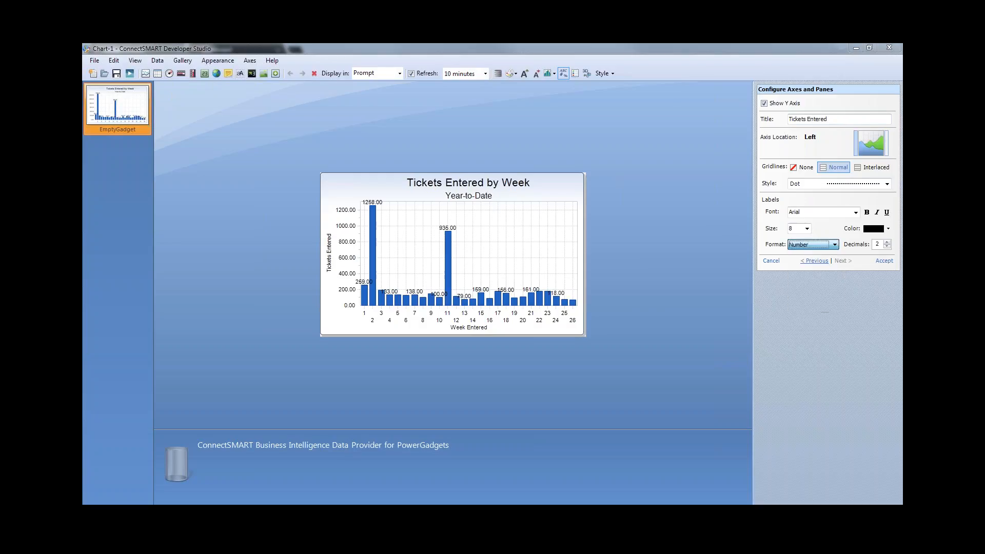
left_click(886, 246)
left_click(886, 246)
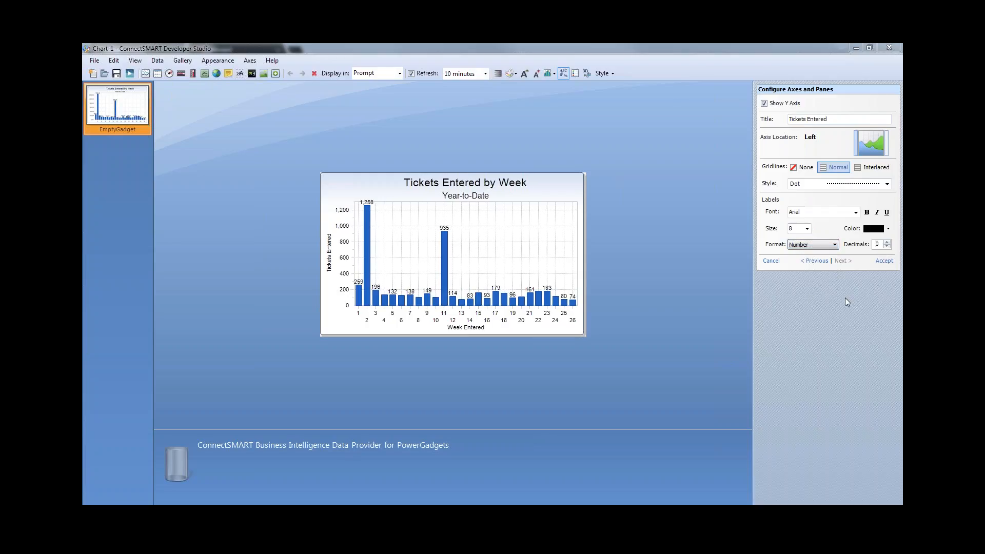
Try showing the Y axis labels with 6 decimals.
left_click(886, 241)
left_click(886, 241)
left_click(887, 241)
left_click(886, 242)
left_click(886, 242)
left_click(887, 242)
Return the Y axis labels to 0 decimals and accept the axes and panes settings.
left_click(886, 247)
left_click(887, 247)
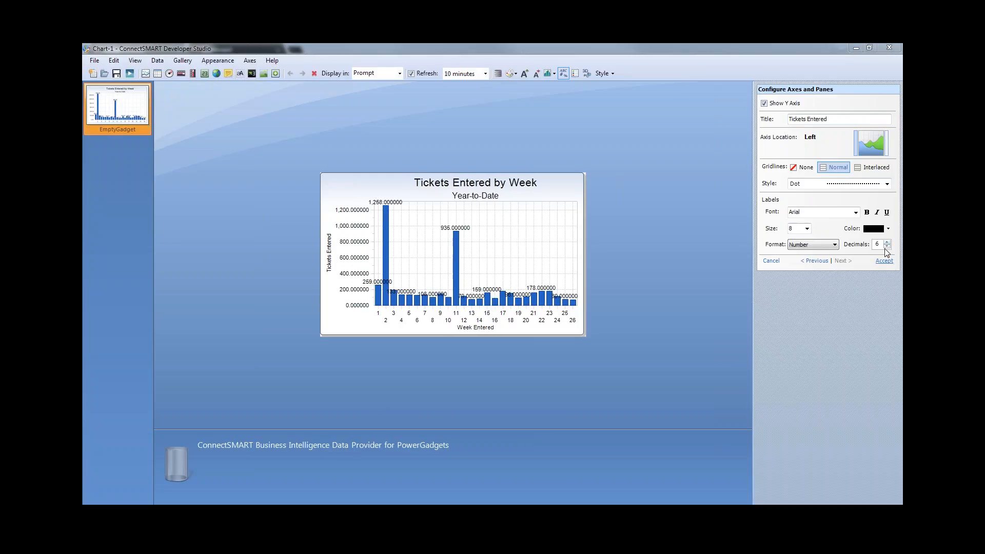
left_click(887, 247)
left_click(887, 247)
left_click(887, 247)
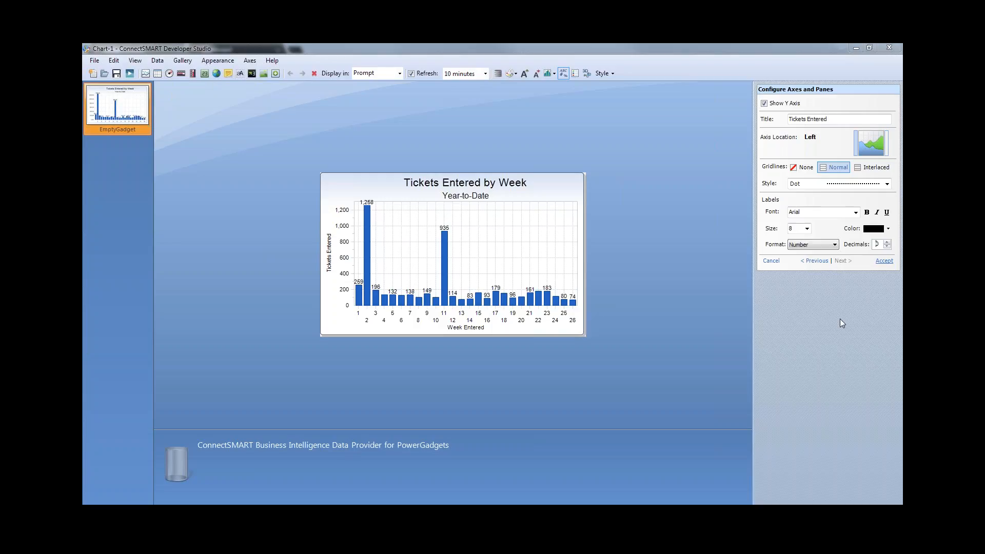
left_click(884, 261)
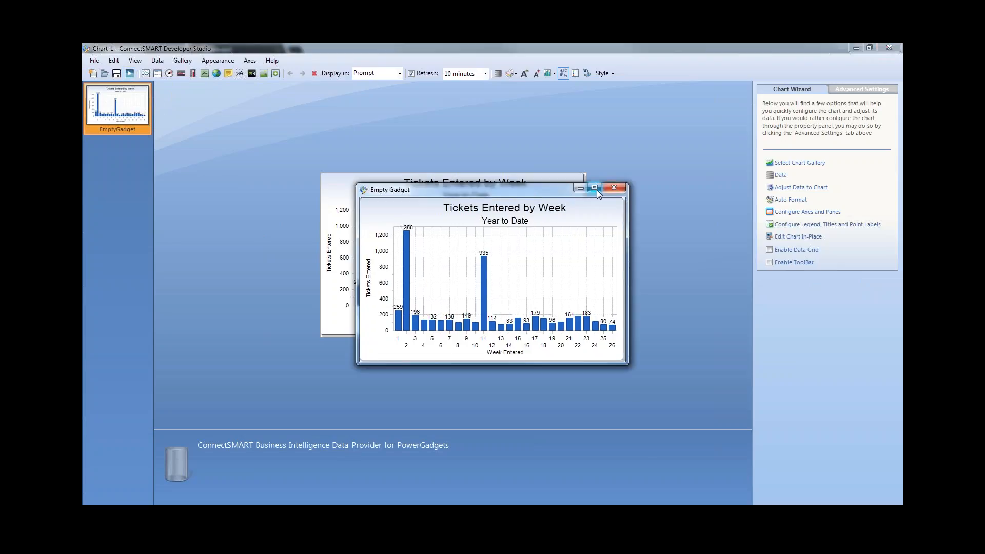
View the weekly tickets chart preview at full window size and close the preview.
left_click(596, 190)
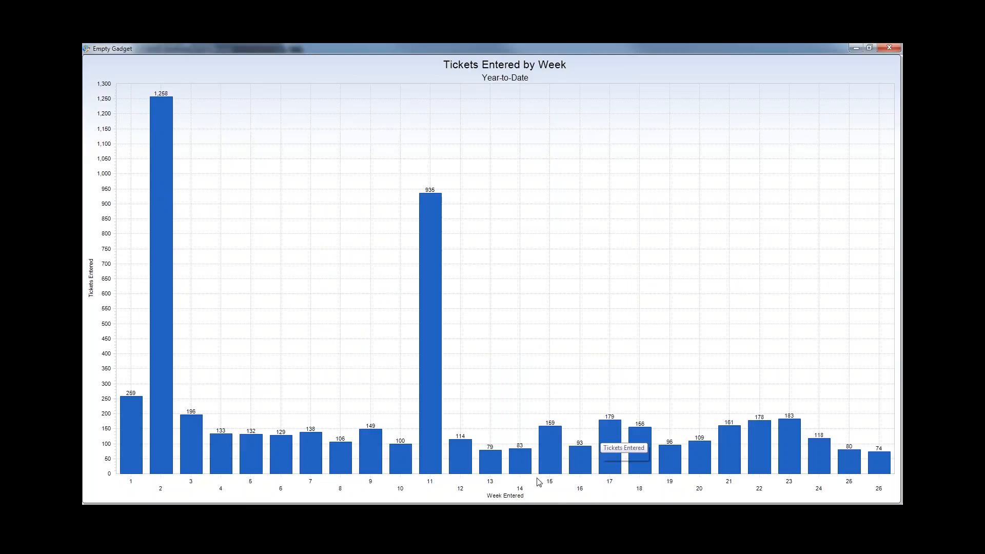
left_click(889, 48)
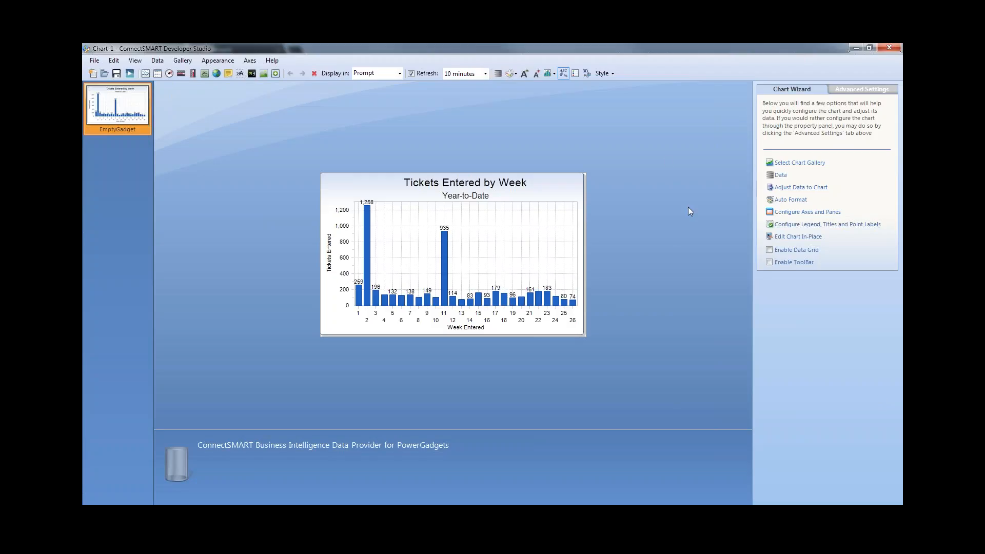
Try the Lines and Doughnut chart types on the weekly tickets chart, returning it to Bar.
left_click(555, 75)
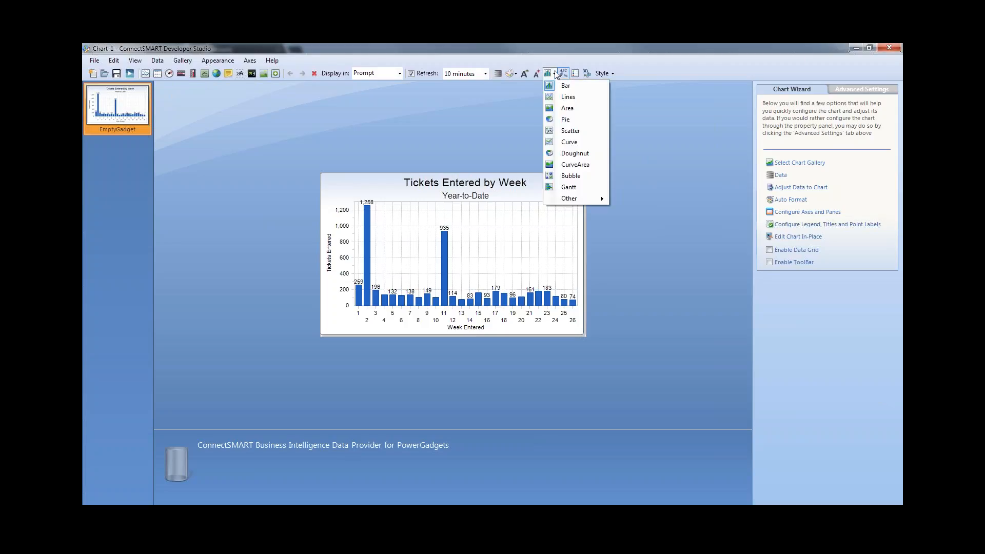
left_click(564, 98)
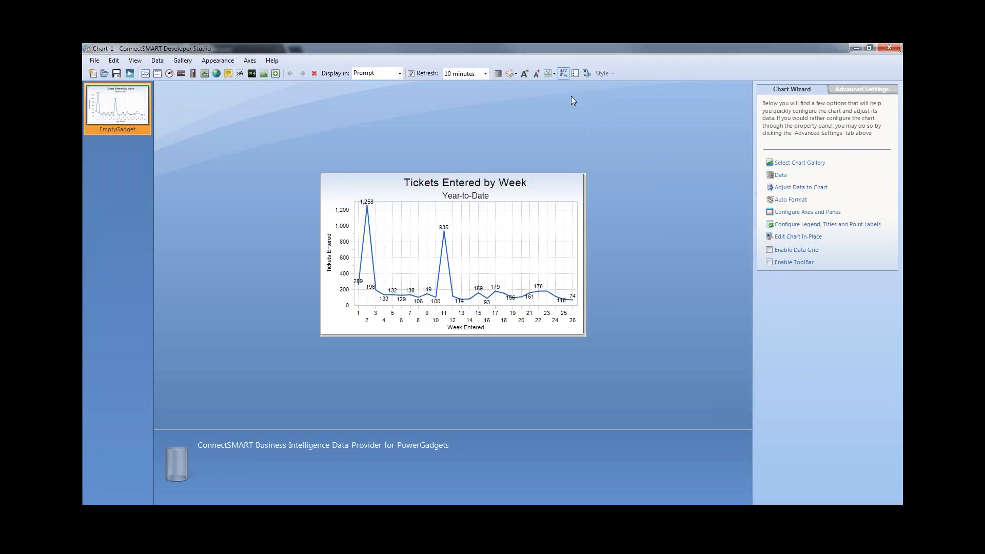
left_click(549, 74)
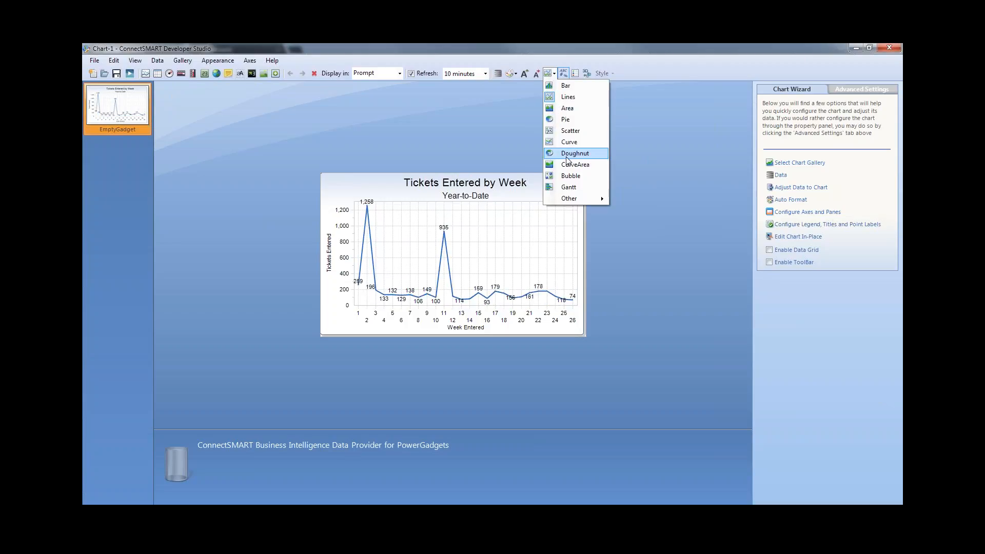
left_click(564, 163)
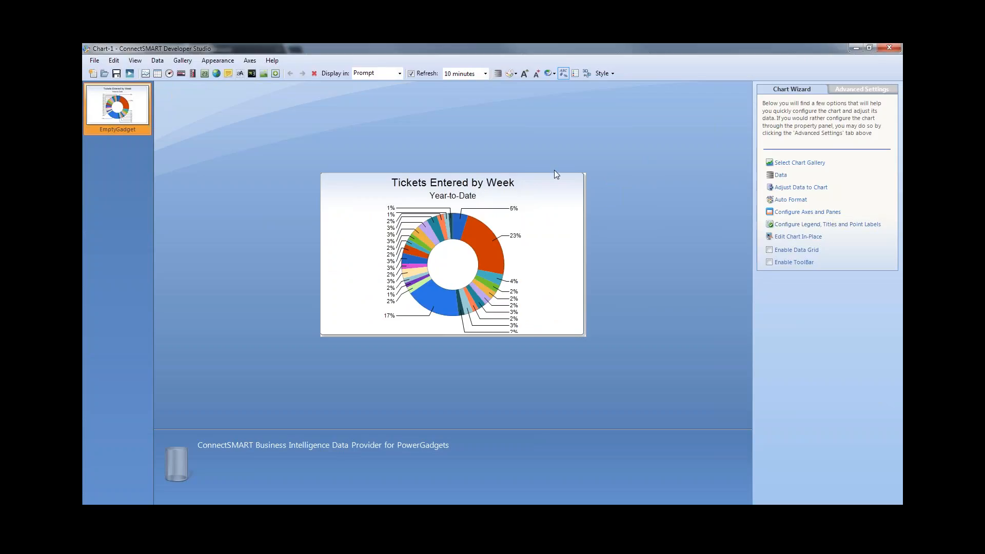
left_click(547, 75)
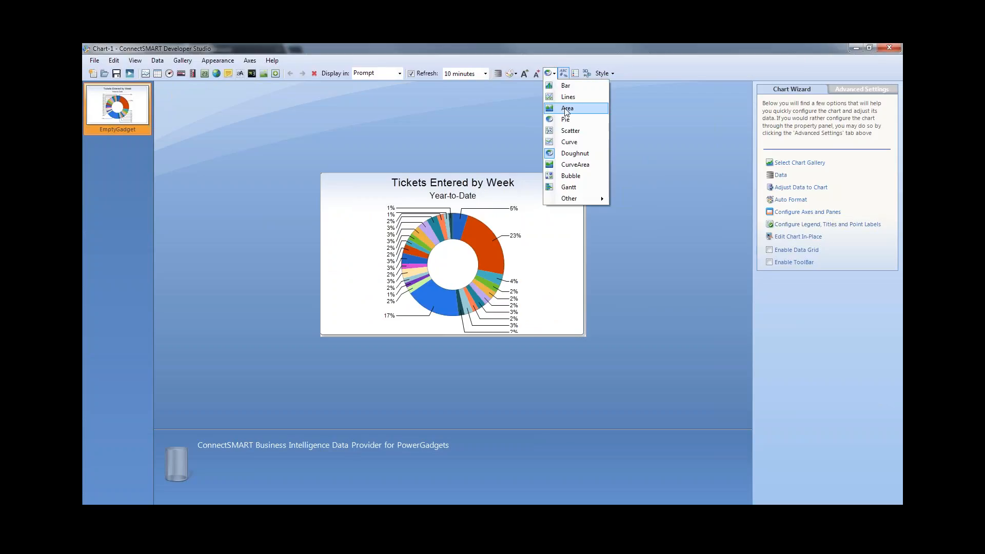
left_click(566, 98)
left_click(553, 74)
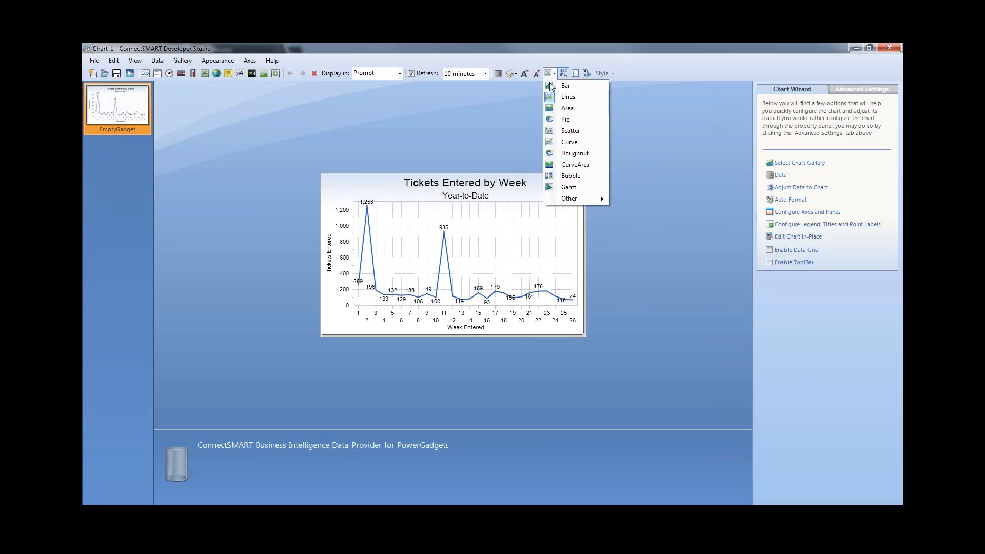
left_click(564, 86)
Try the Scatter chart type on the weekly tickets chart.
left_click(552, 75)
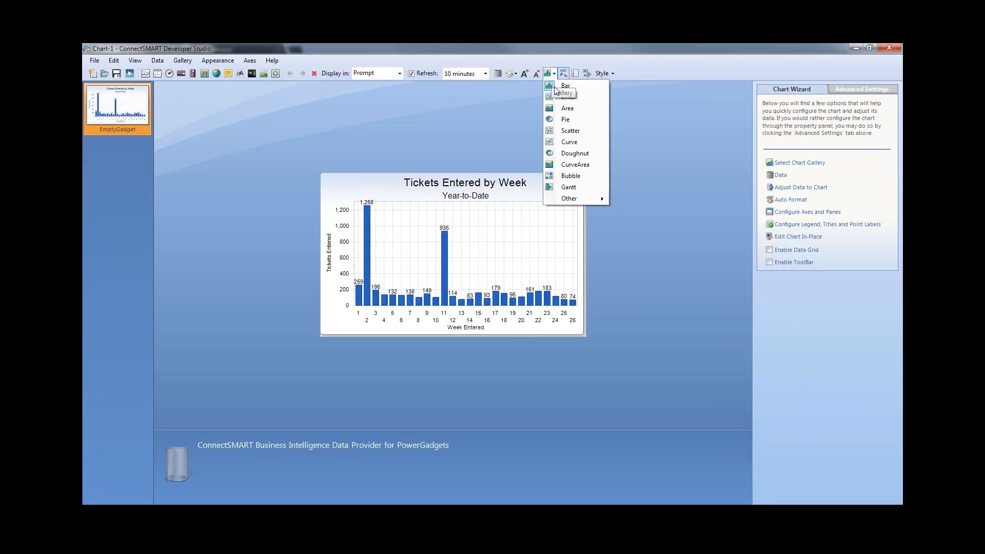
mouse_move(585, 201)
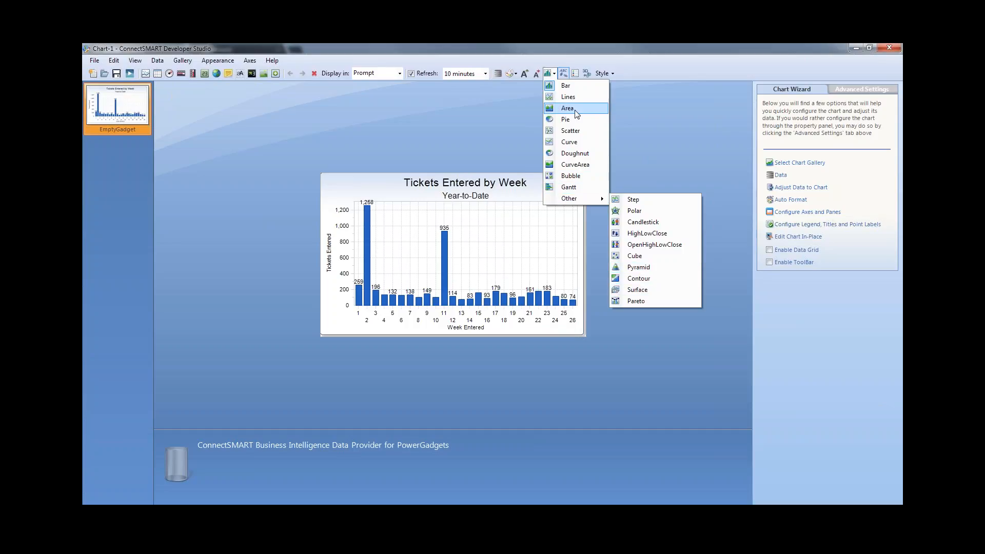
left_click(580, 143)
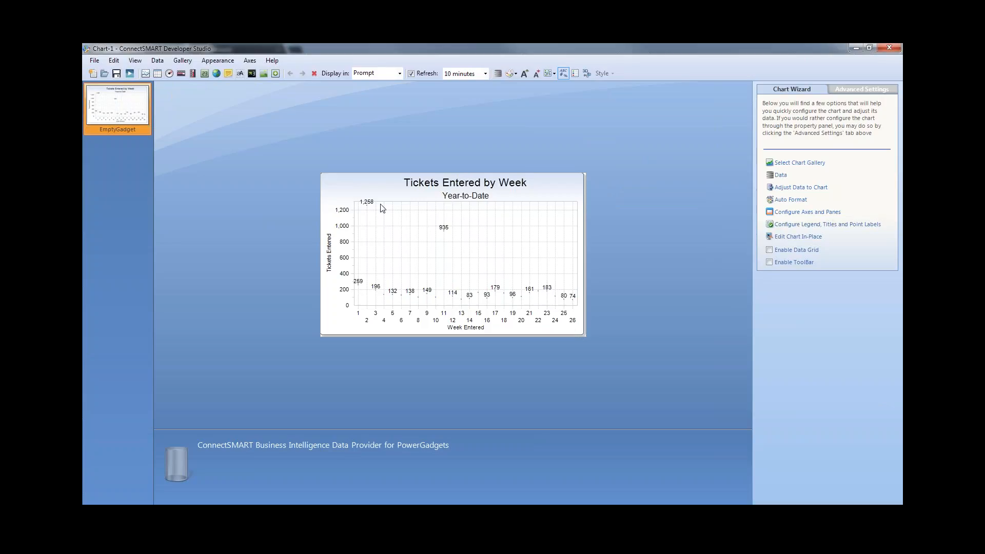
left_click(553, 73)
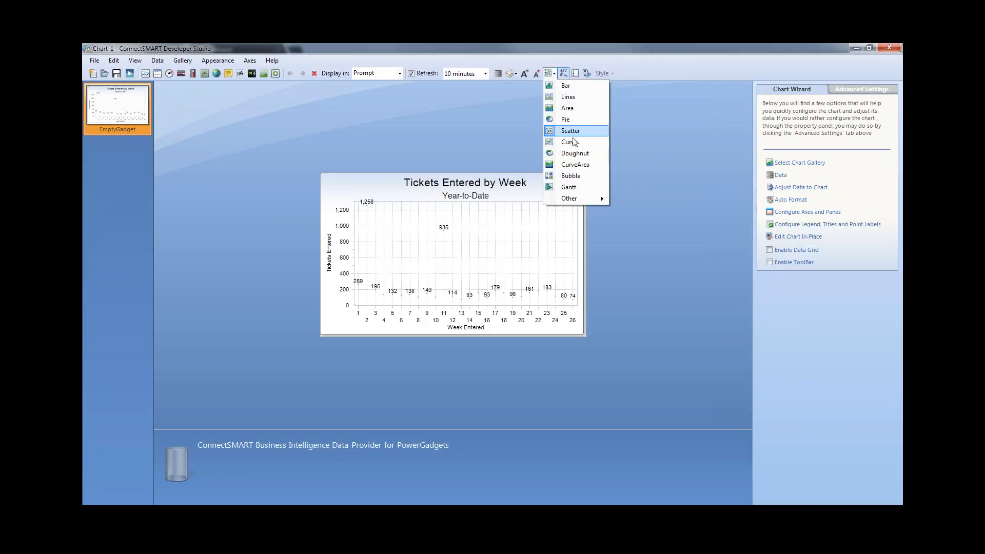
left_click(699, 126)
Try the With Markers, Step, Curve and X vs. Y styles from the chart wizard's Lines and Curves gallery.
left_click(810, 163)
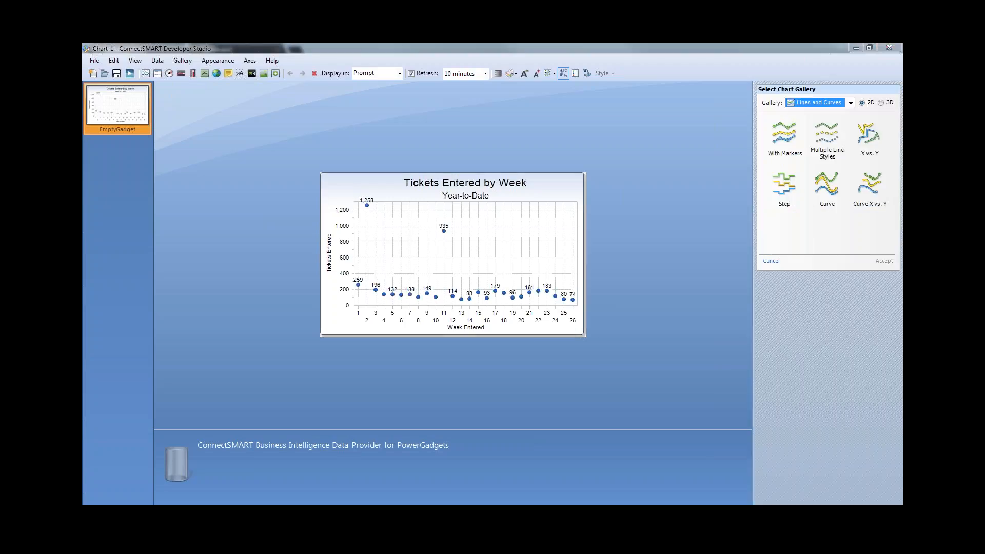
left_click(837, 102)
left_click(829, 112)
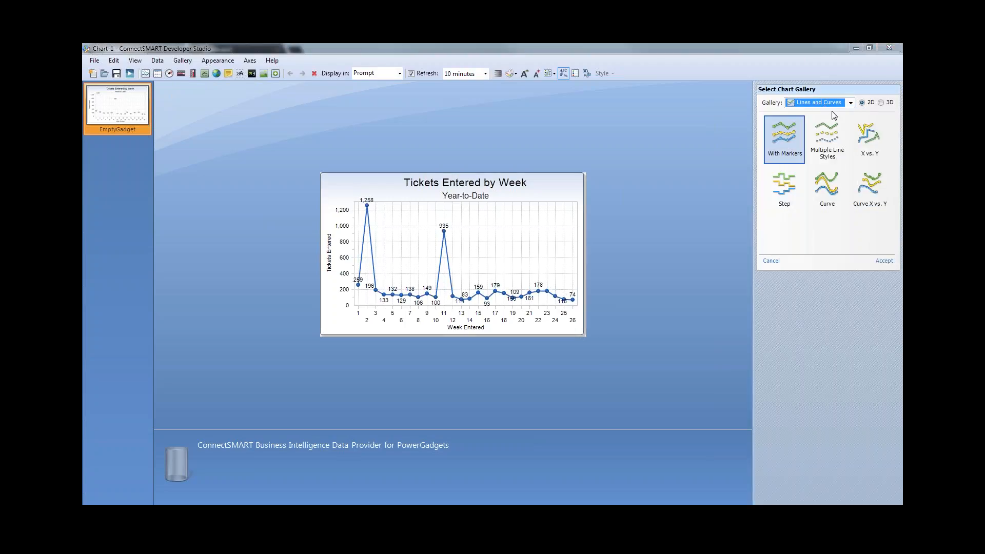
left_click(788, 190)
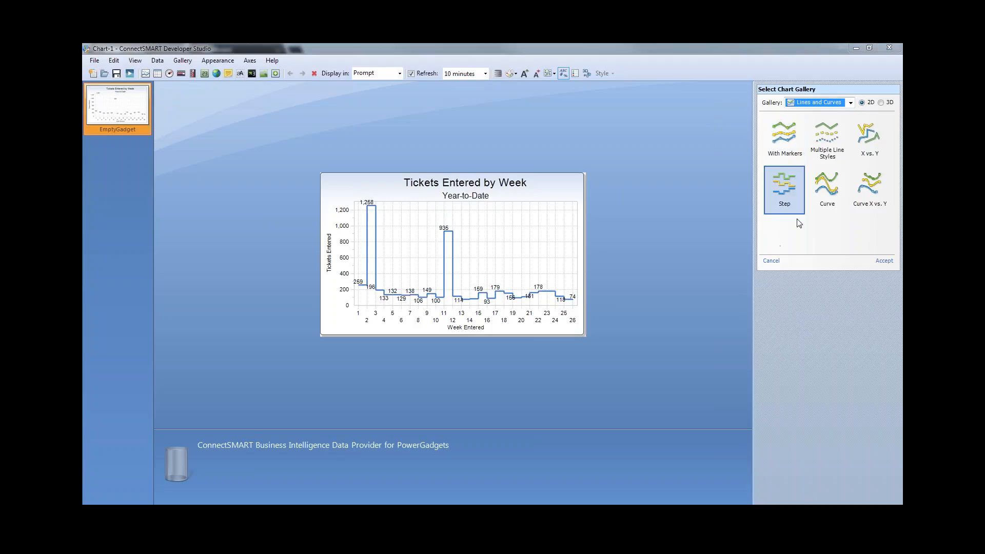
left_click(825, 180)
left_click(868, 138)
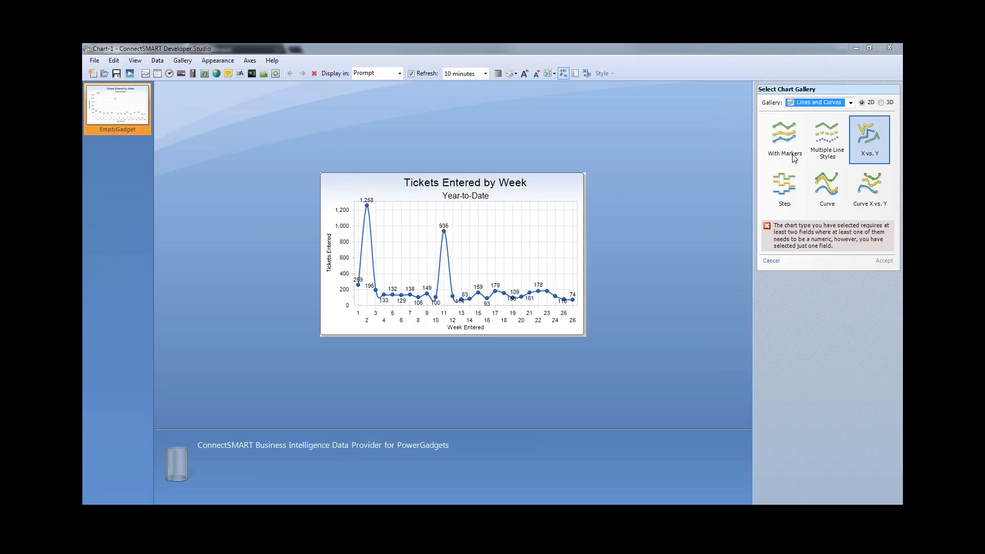
left_click(779, 138)
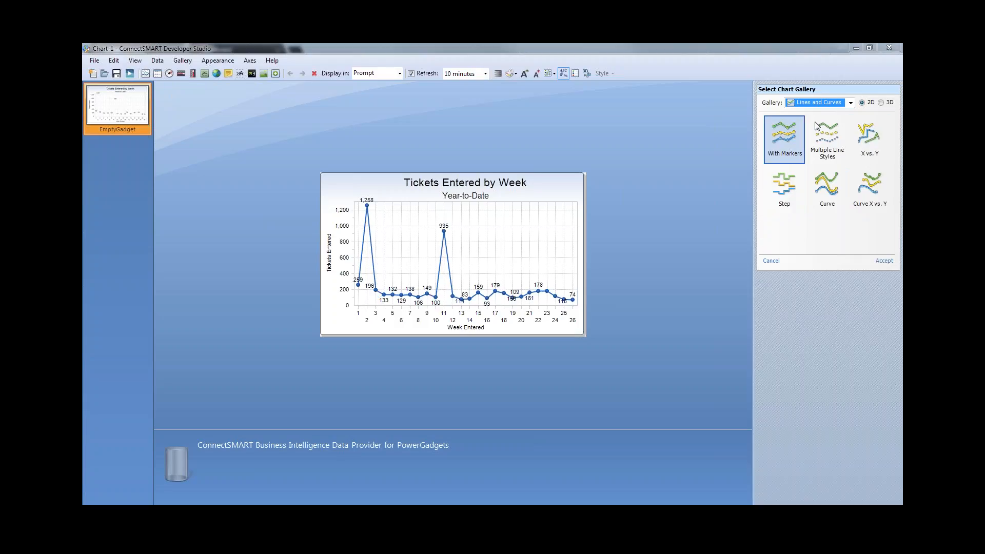
Try the Side-By-Side and Stacked styles from the Bars (Columns) gallery, and accept the Cube style for the chart.
left_click(818, 104)
left_click(820, 126)
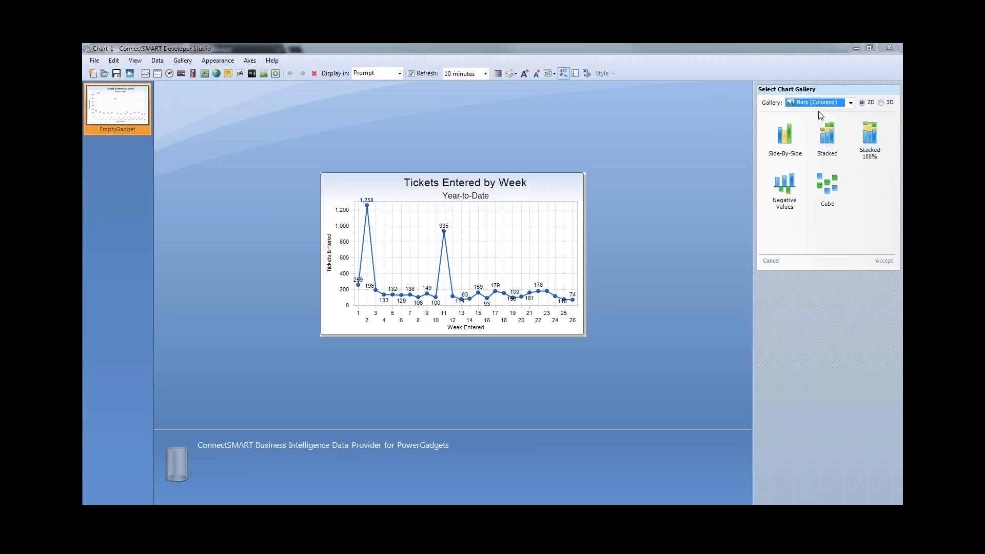
left_click(796, 145)
left_click(826, 105)
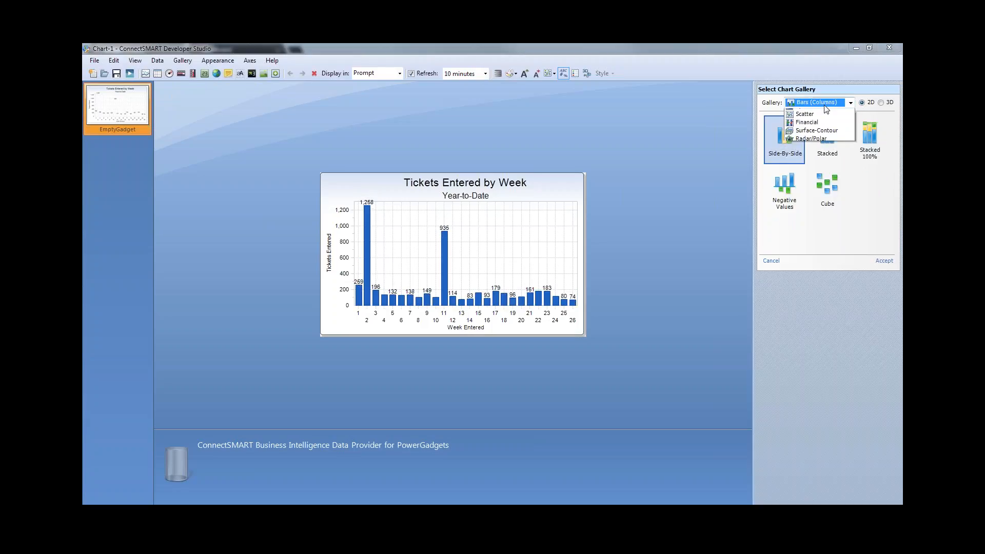
left_click(825, 107)
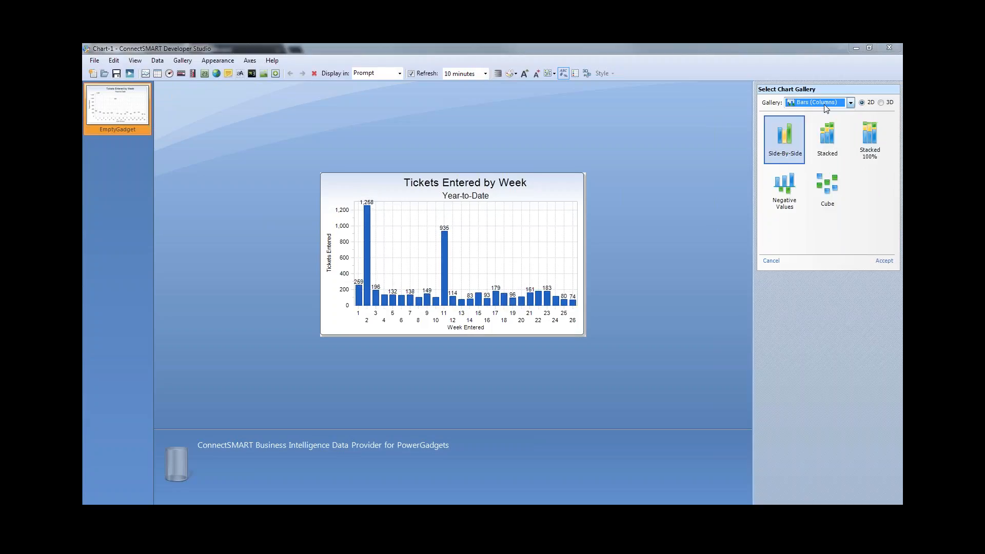
left_click(829, 141)
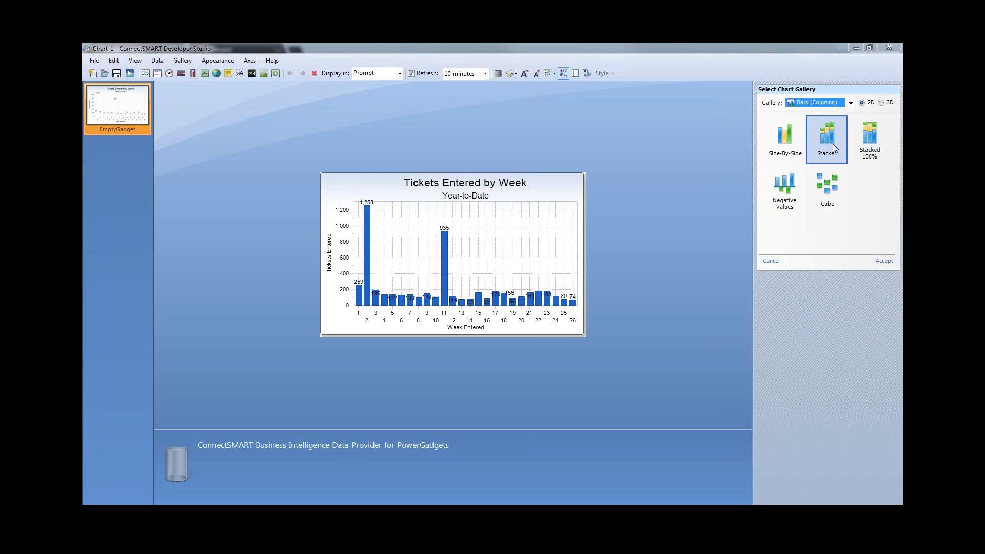
left_click(795, 145)
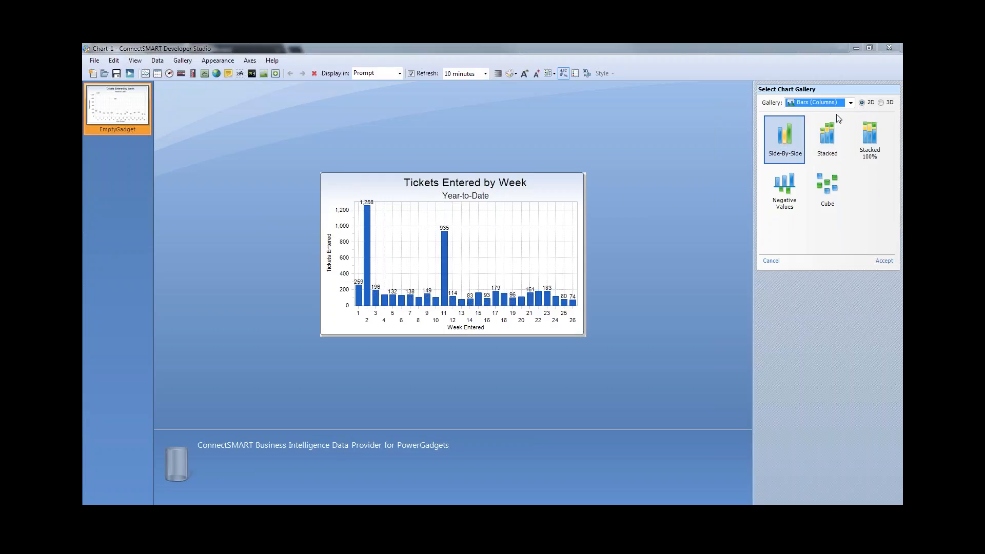
left_click(831, 182)
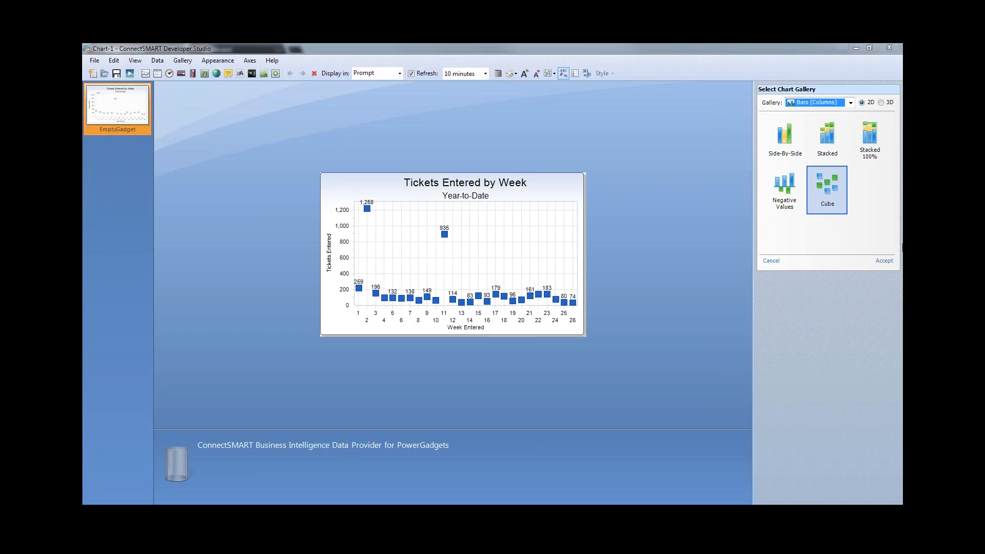
left_click(886, 262)
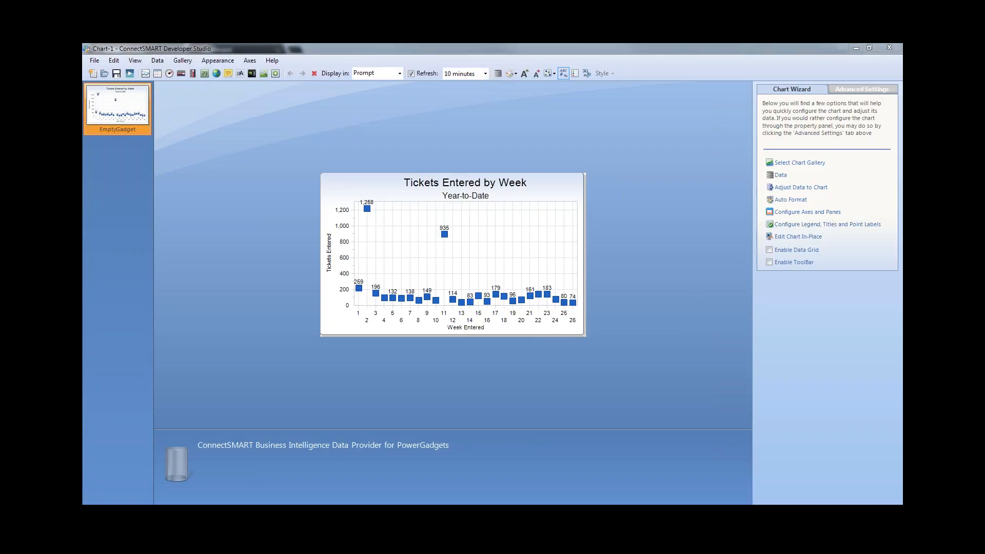
Change the chart to the Side-By-Side style of the Bars (Columns) gallery and accept it.
left_click(803, 163)
left_click(813, 101)
left_click(816, 112)
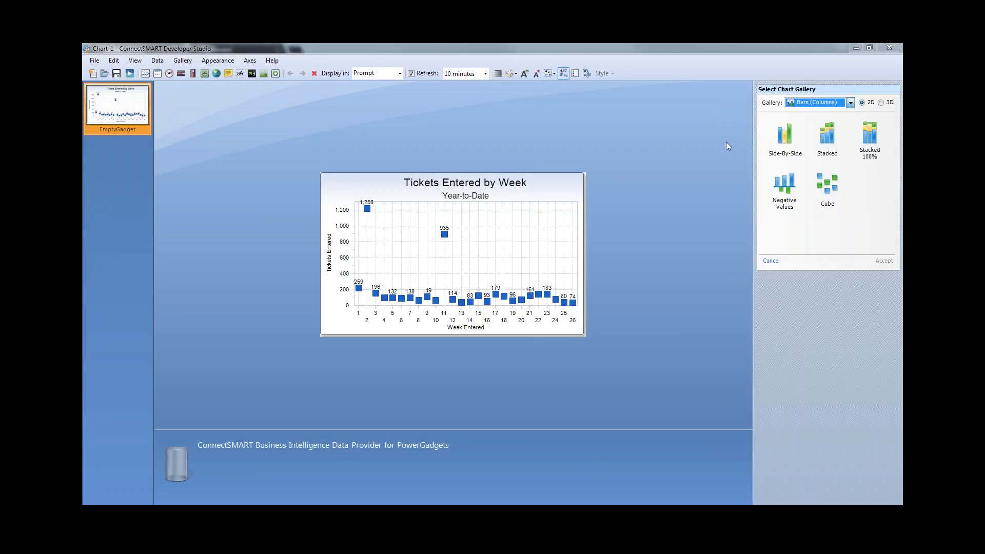
left_click(785, 136)
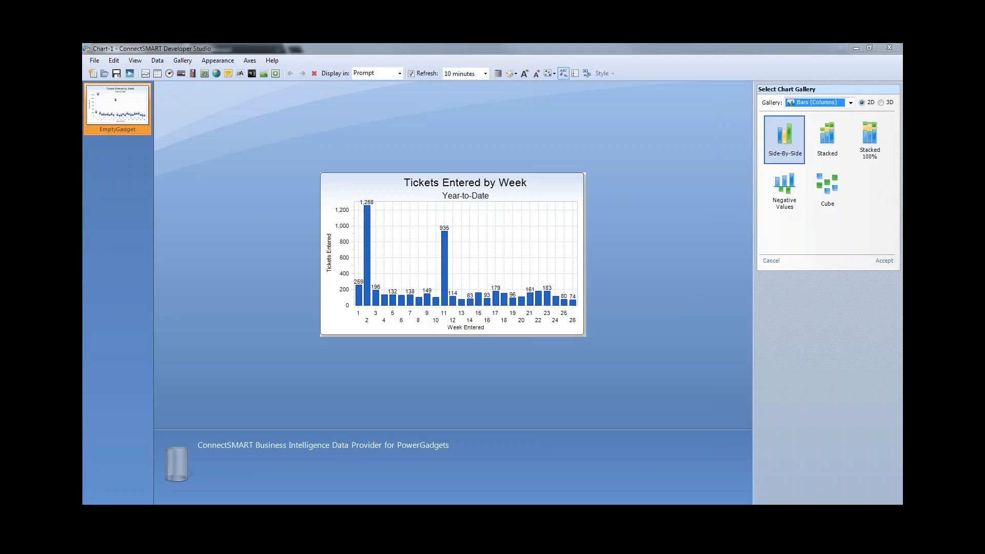
left_click(884, 261)
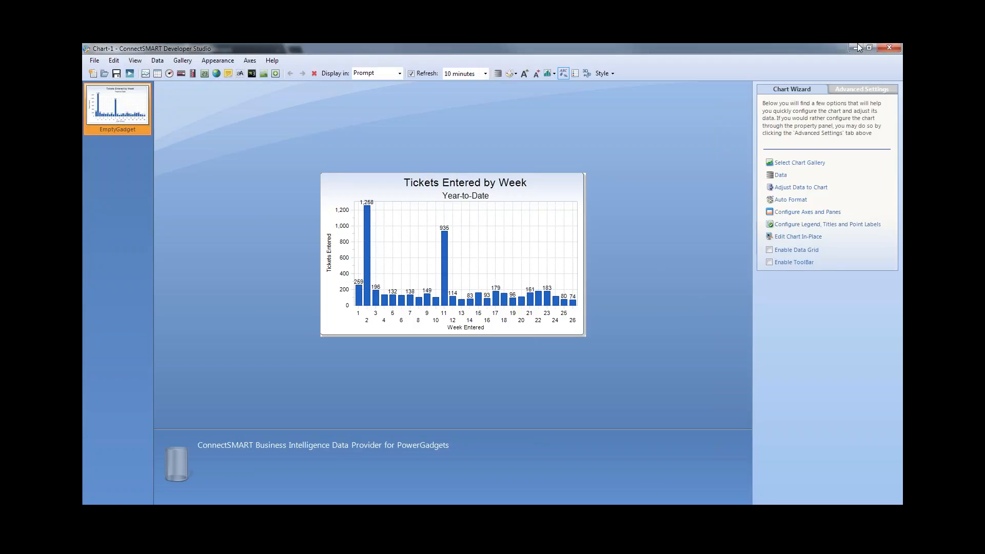
Close Developer Studio and open the STAGING WEBINAR dashboard on the ConnectSMART Dashboard page.
left_click(888, 48)
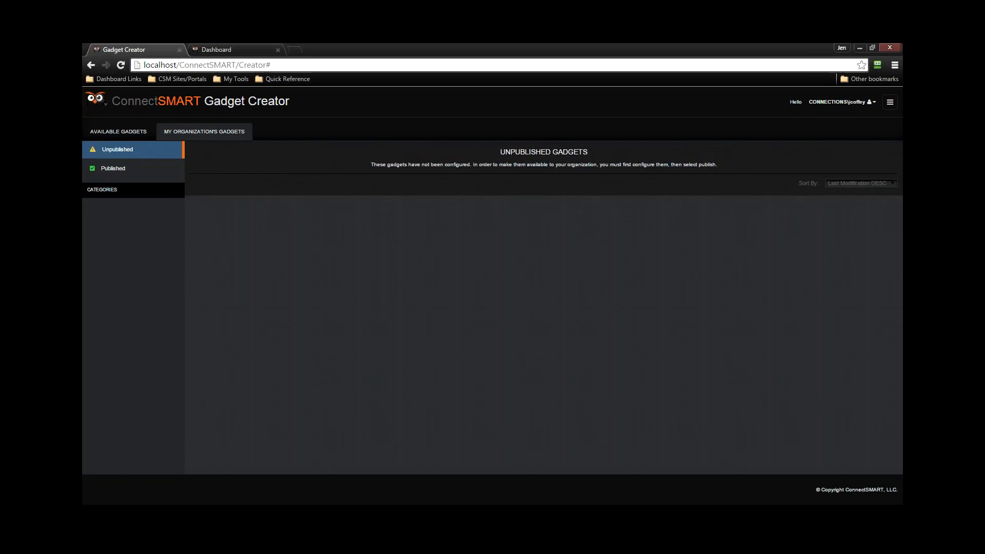
left_click(241, 49)
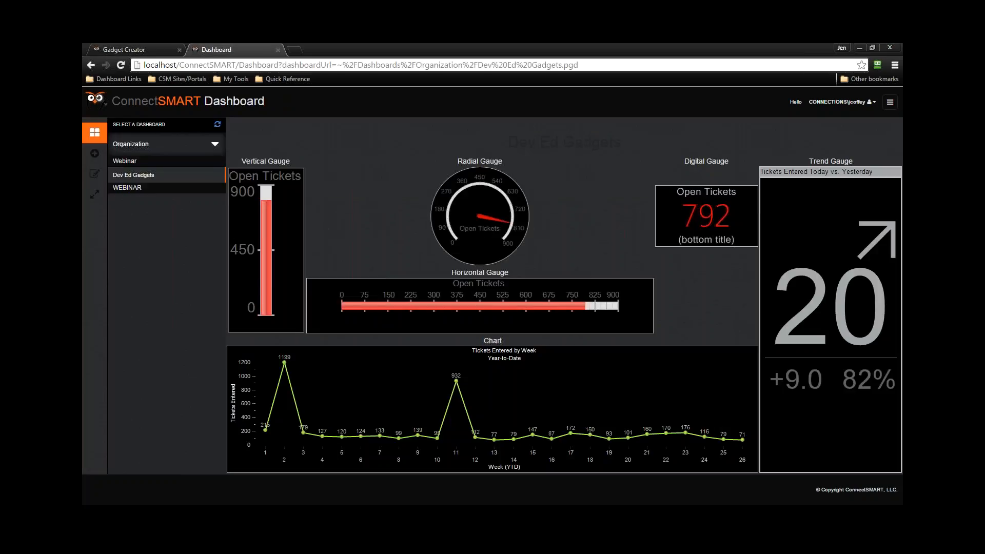
left_click(132, 190)
left_click(134, 201)
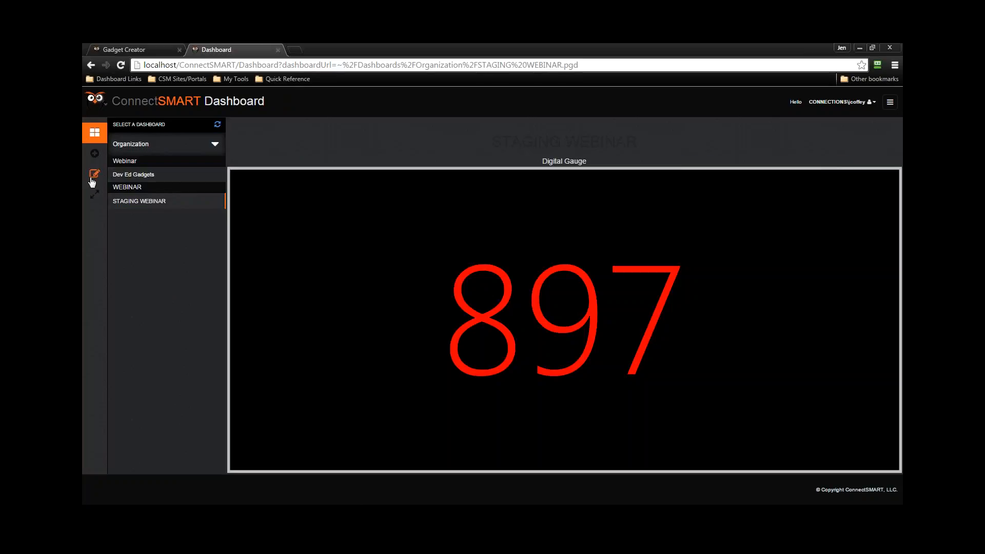
Edit the dashboard by adding the Chart-1 gadget and removing the Digital Gauge, and save it.
left_click(94, 173)
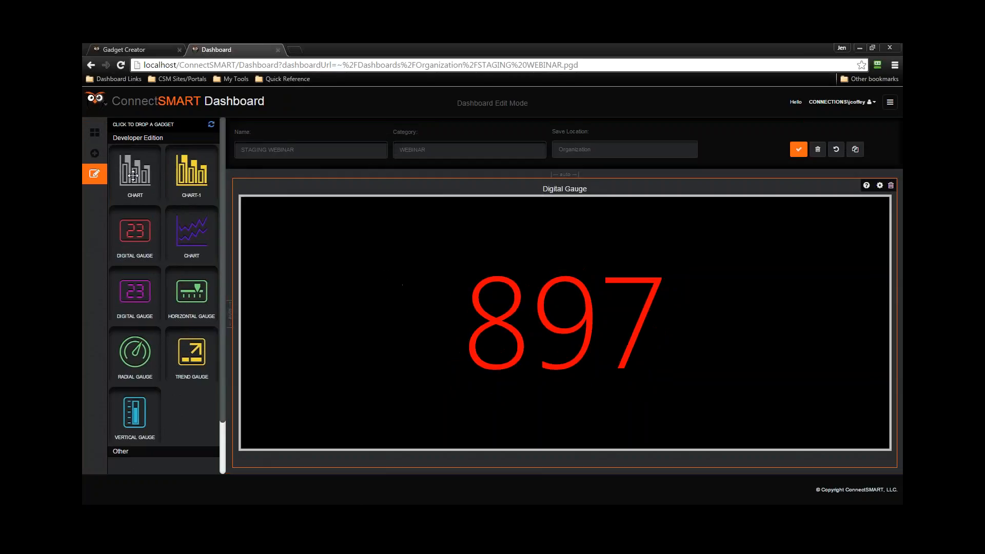
left_click(185, 172)
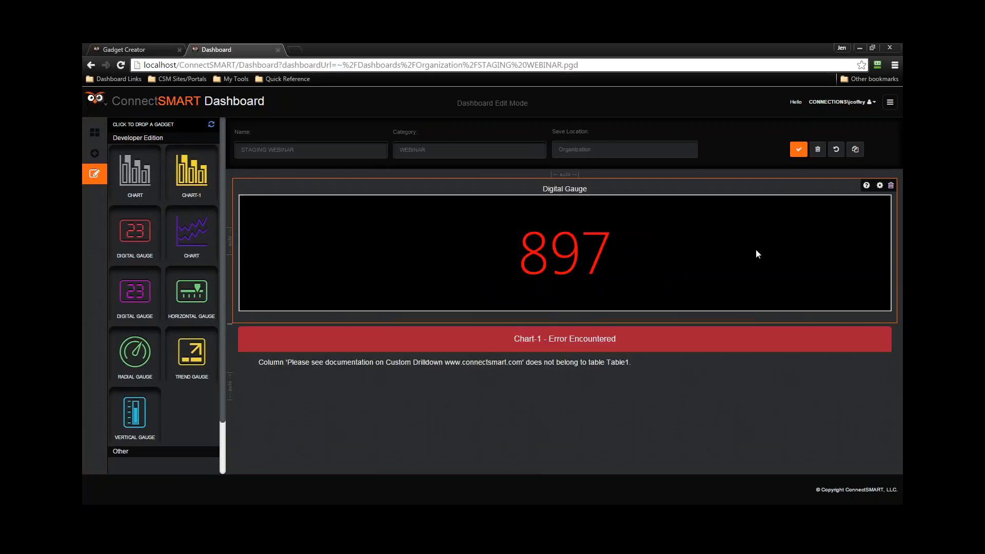
left_click(890, 185)
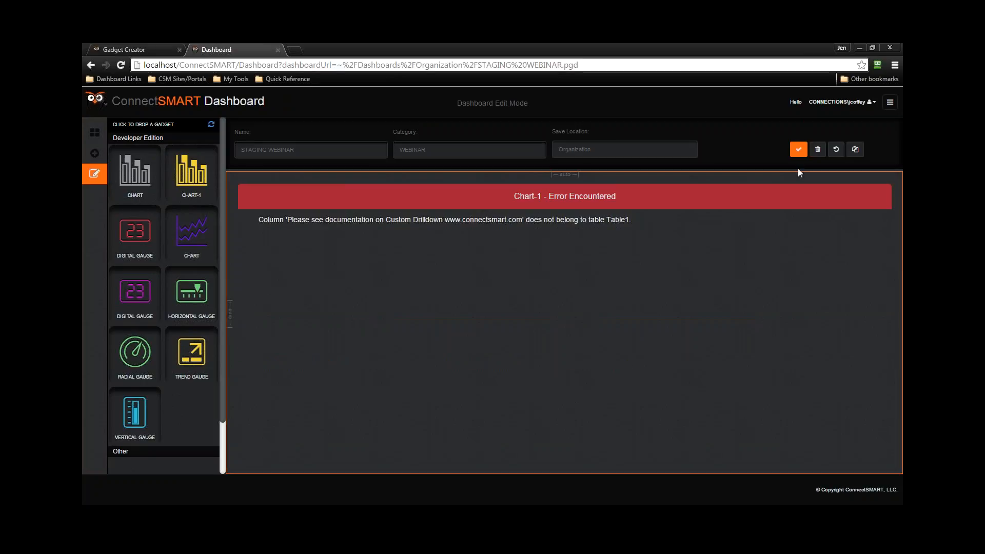
left_click(798, 150)
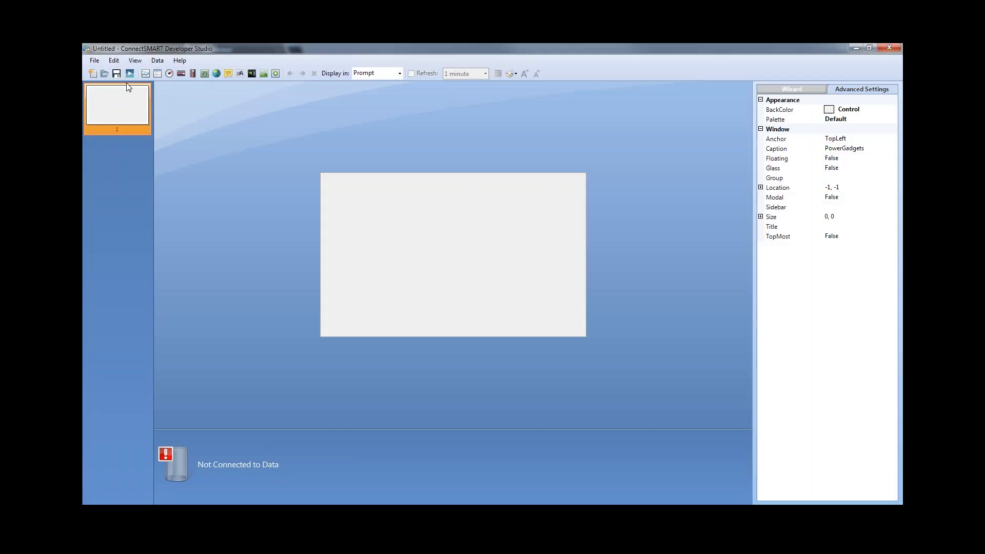
Open the Chart-1 gadget in Developer Studio and run it in a maximized preview window.
left_click(104, 74)
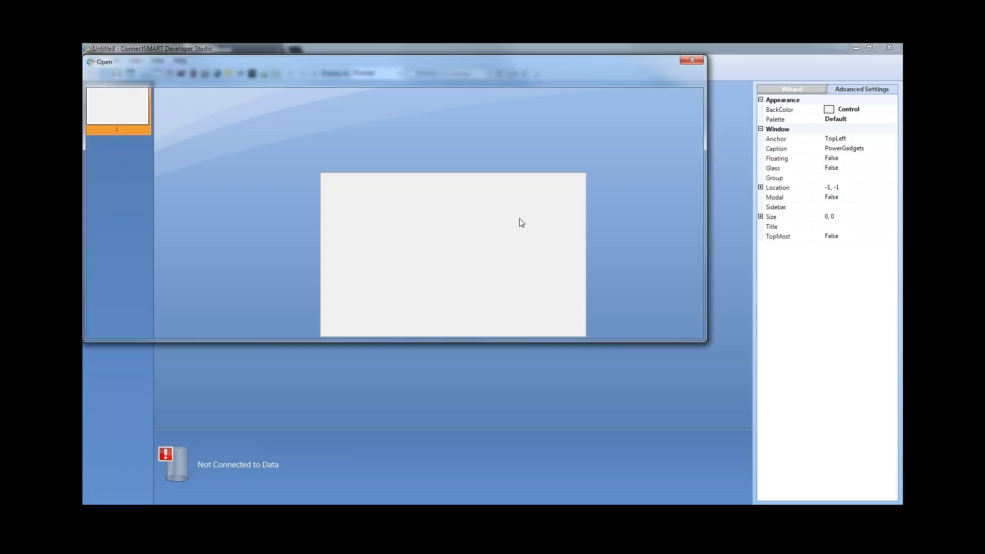
double_click(236, 126)
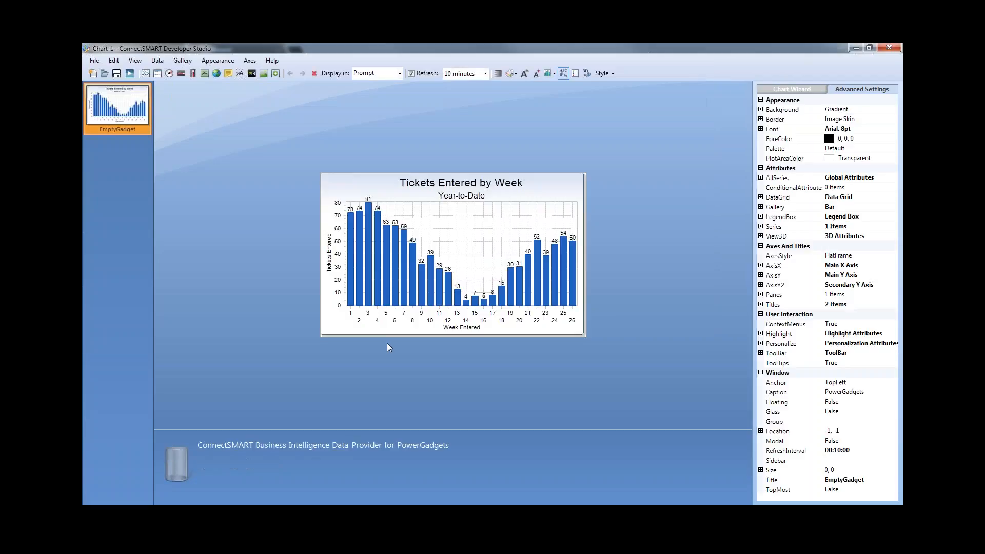
left_click(130, 74)
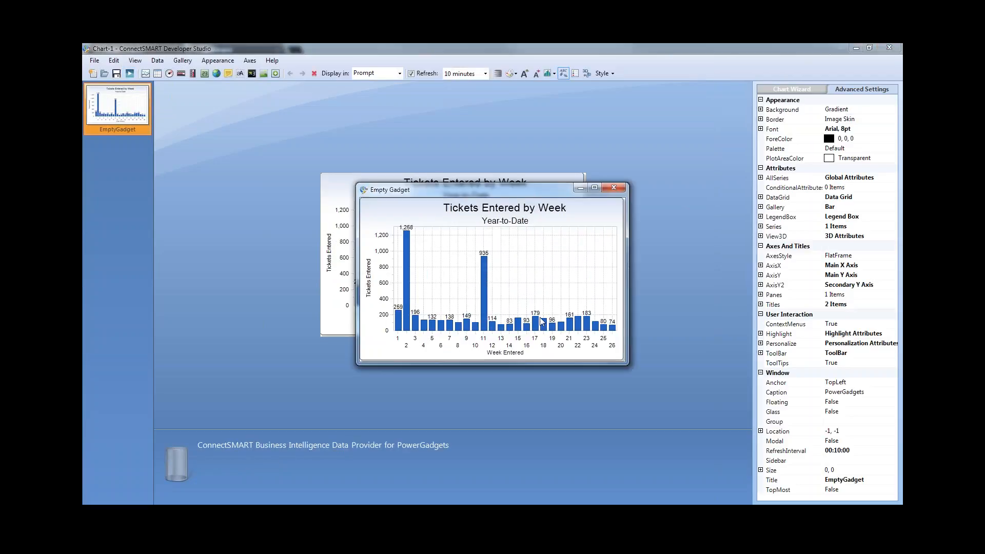
left_click(594, 187)
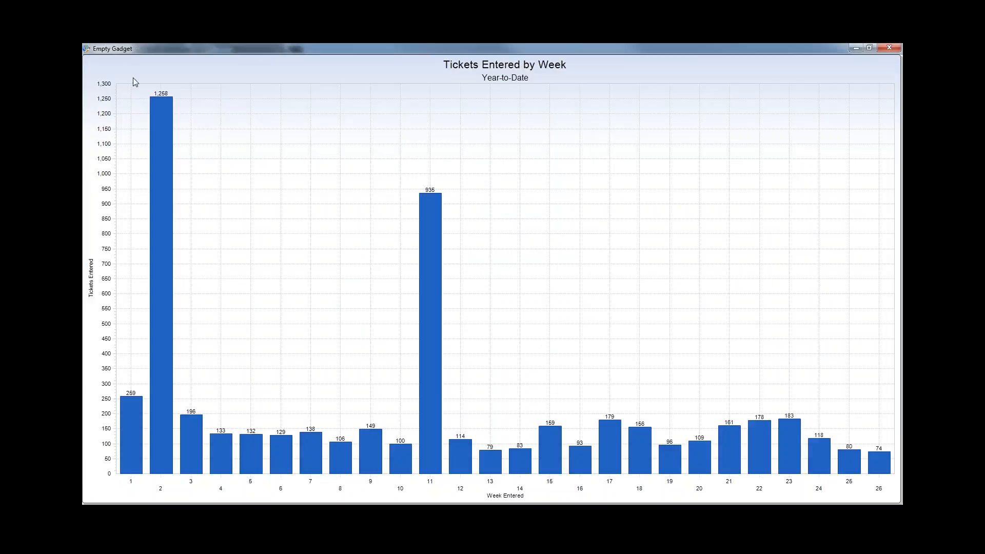
Examine the ticket values of individual week bars, such as weeks 11, 15 and 26, and close the preview.
mouse_move(430, 282)
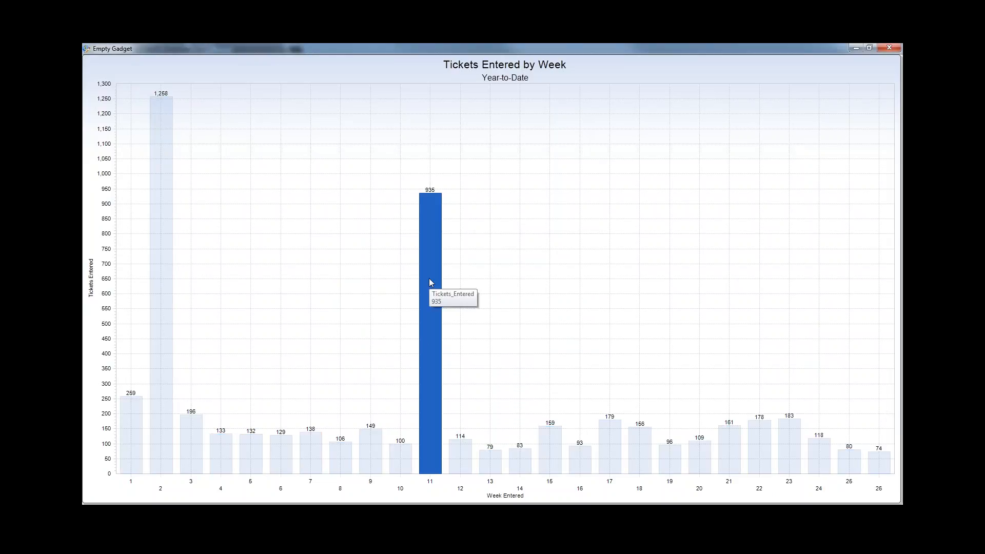
mouse_move(553, 442)
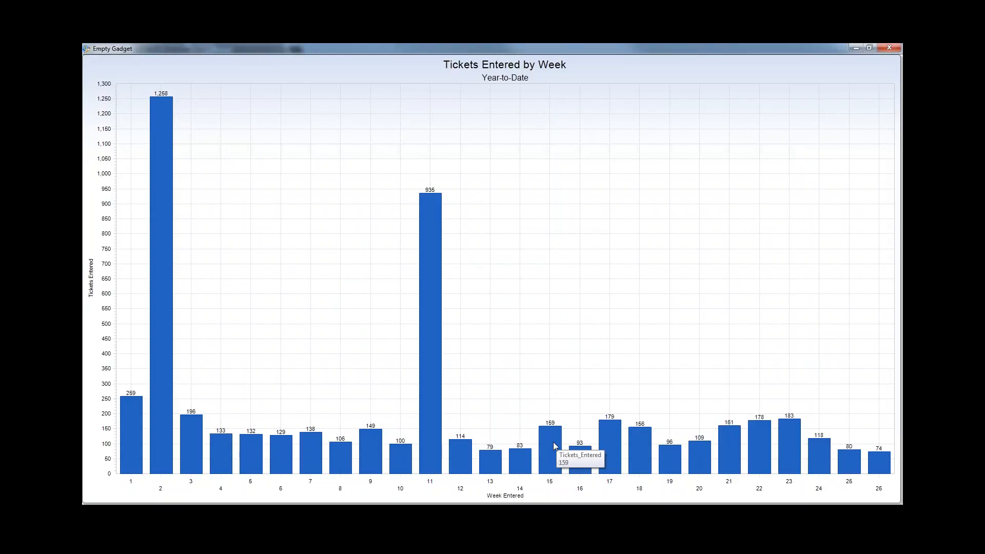
mouse_move(873, 458)
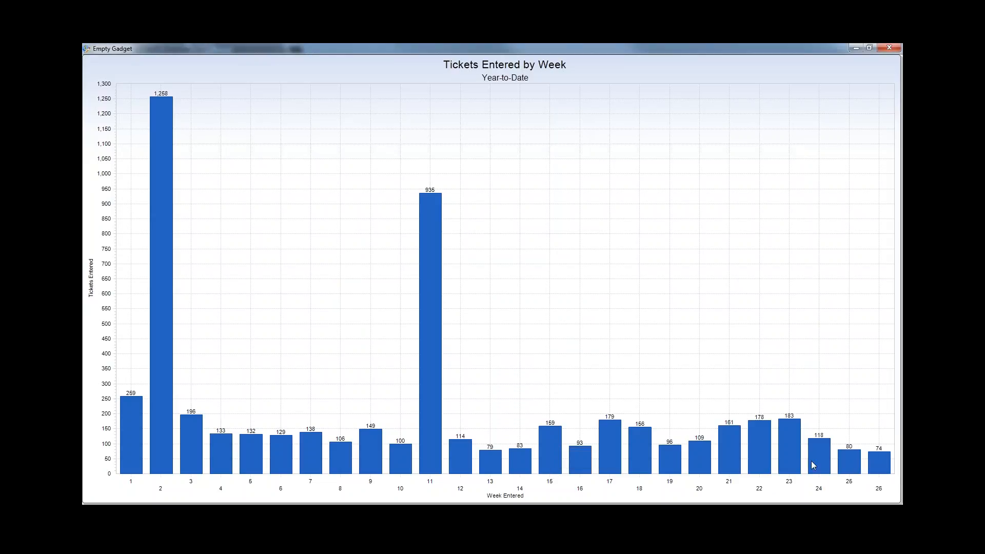
left_click(889, 48)
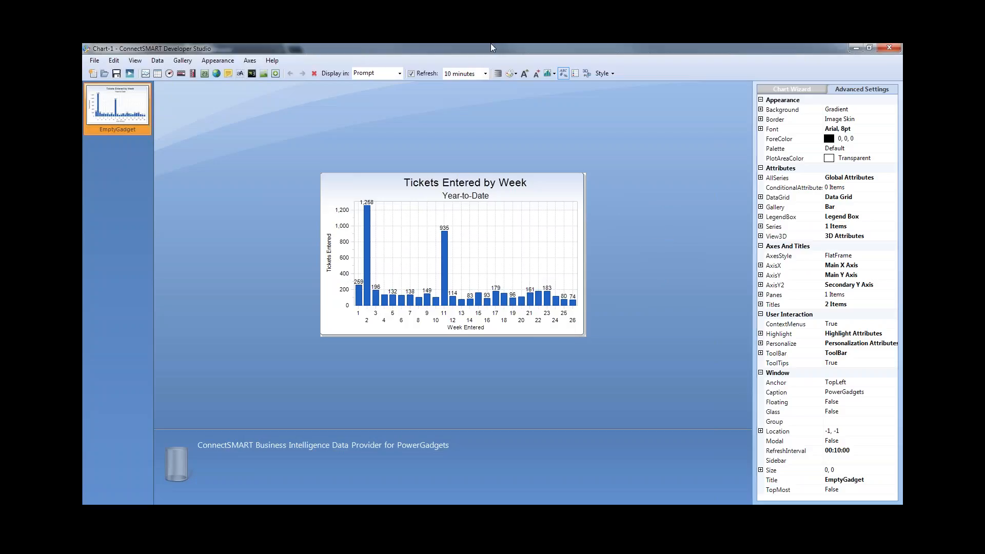
Switch to HeidiSQL and examine the group by yearweek(tix.date_entered) clause of the weekly tickets query.
key("alt+Tab")
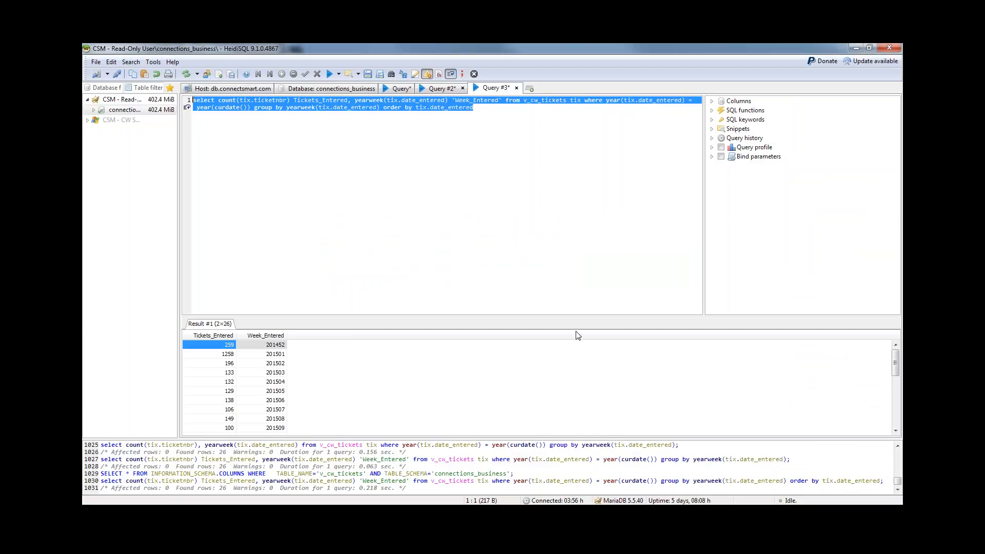
left_click(463, 159)
left_click_drag(254, 109, 379, 111)
left_click(537, 139)
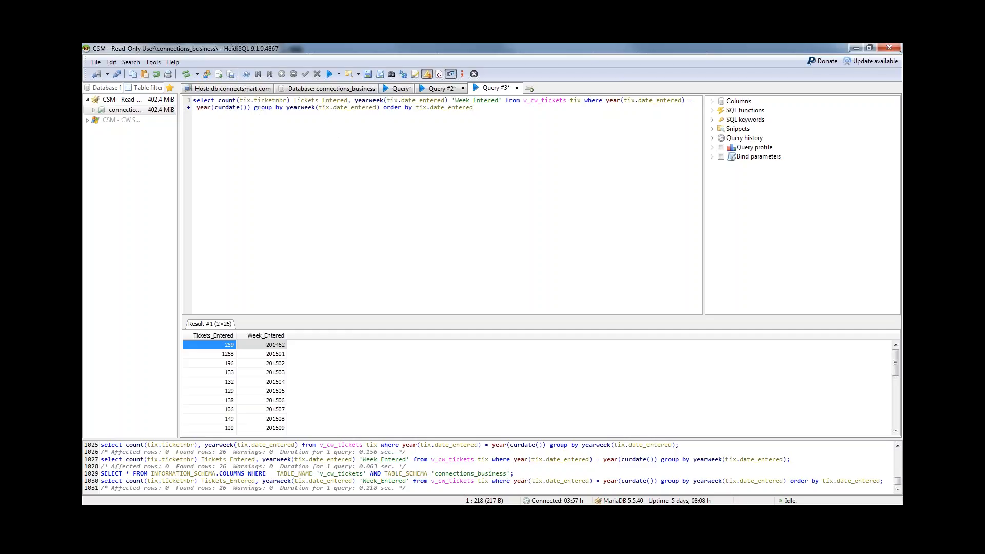
left_click_drag(261, 108, 282, 108)
left_click(280, 108)
left_click(391, 145)
left_click(378, 109)
left_click(398, 125)
left_click(506, 162)
left_click(253, 111)
key("shift+Right")
key("shift+Right")
key("shift+Right")
key("shift+Right")
key("shift+Right")
key("shift+Right")
key("shift+Right")
key("shift+Right")
type("and ")
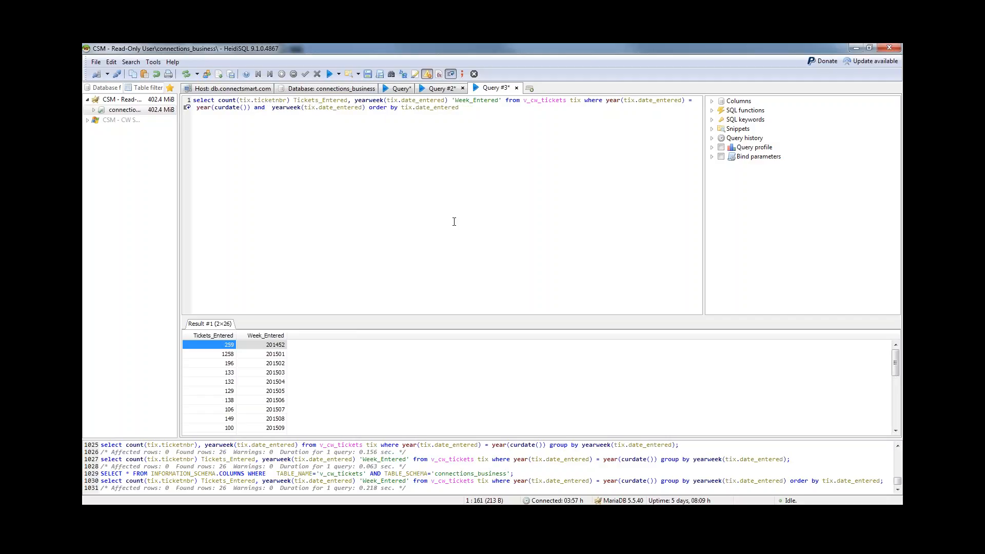
type("@param1 =")
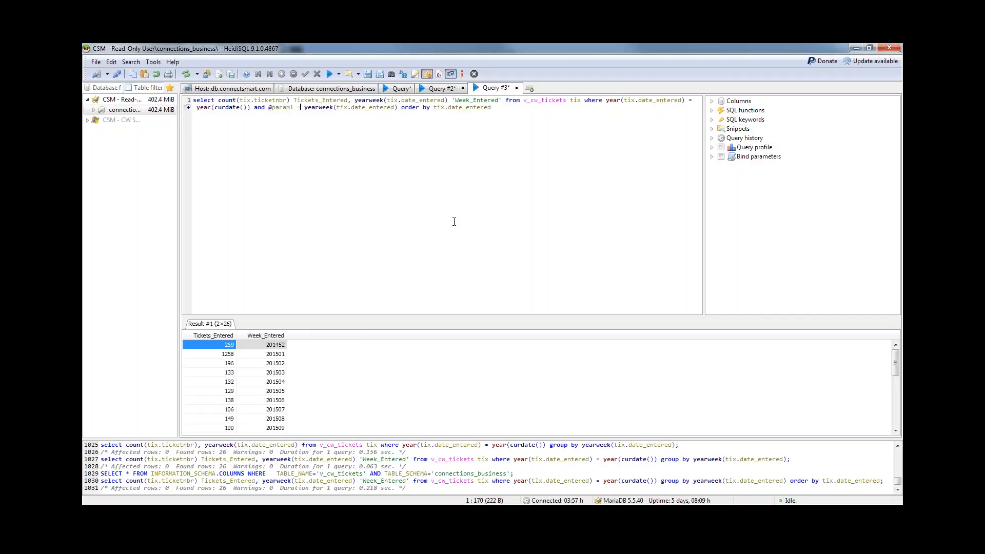
key("Left")
key("Left")
key("Right")
key("Right")
key("Right")
key("Left")
Remove the "order by tix.date_entered" clause from the end of the query.
key("shift+Right")
key("shift+Right")
key("shift+Right")
key("shift+Right")
key("shift+Right")
key("shift+Right")
key("shift+Right")
key("shift+Right")
key("shift+Right")
key("shift+Right")
key("shift+Right")
key("shift+Right")
key("shift+Right")
key("shift+Right")
key("shift+Right")
key("shift+Right")
key("shift+Right")
key("shift+Right")
key("shift+Right")
key("shift+Right")
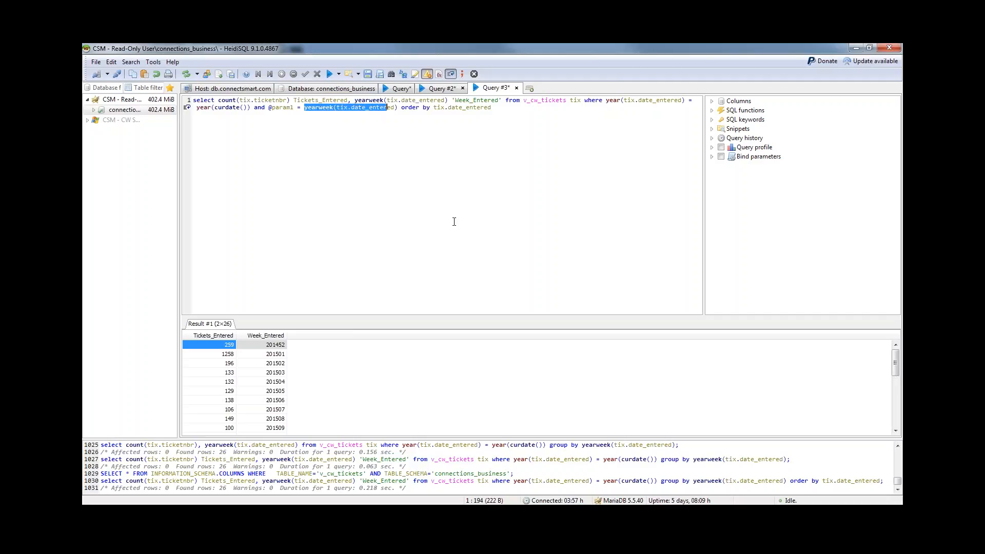
key("shift+Right")
key("shift+Right")
key("shift+Right")
key("End")
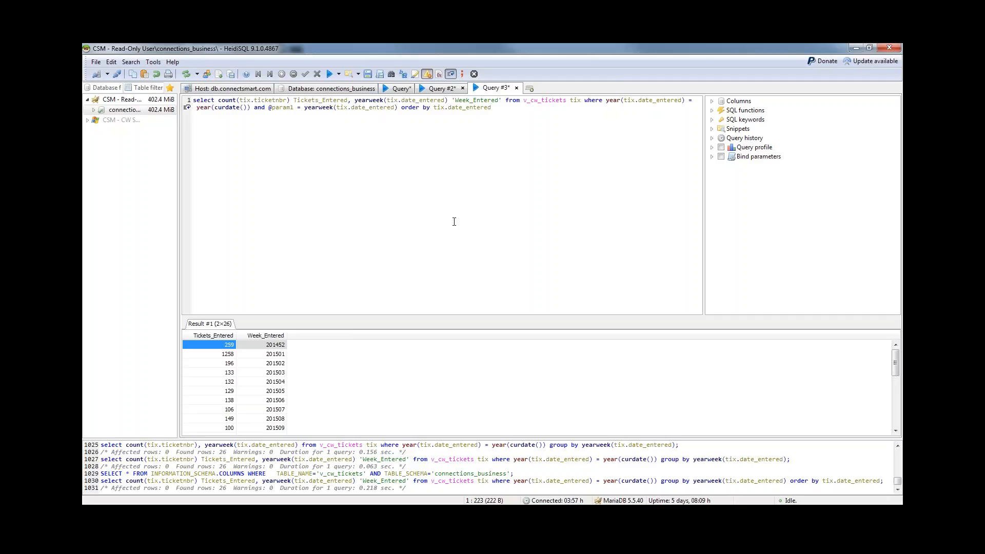
key("shift+Left")
key("shift+Left")
key("shift+Left")
key("shift+Left")
key("shift+Left")
key("shift+Left")
key("shift+Left")
key("shift+Left")
key("shift+Left")
key("shift+Left")
key("shift+Left")
key("shift+Left")
key("shift+Left")
key("shift+Left")
key("shift+Left")
key("shift+Left")
key("shift+Left")
key("shift+Left")
key("shift+Left")
key("shift+Left")
key("BackSpace")
Separate the select count(tix.ticketnbr) column list from the from clause and delete it, leaving blank lines above the from clause.
key("Up")
key("Return")
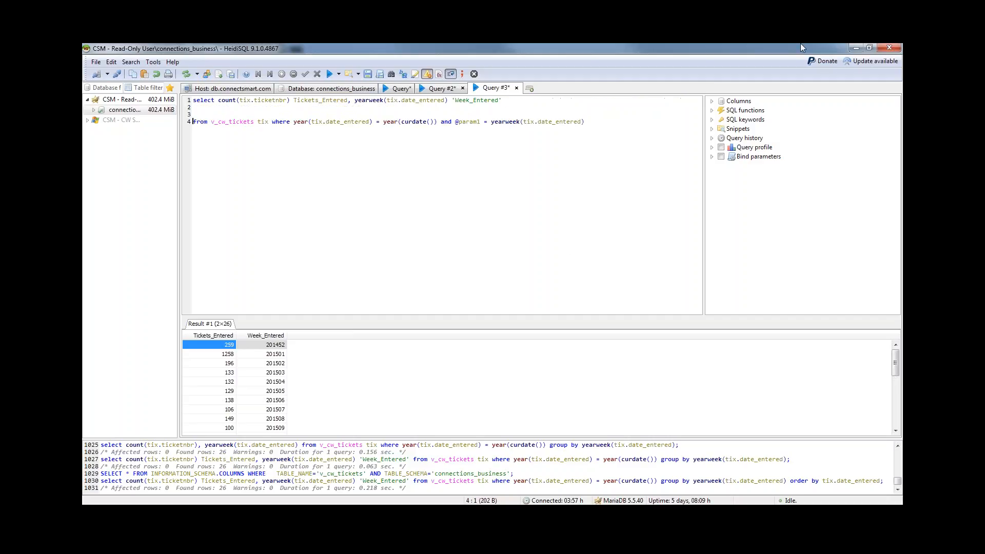
key("shift+Up")
key("BackSpace")
key("Return")
key("Return")
key("Return")
key("Return")
key("Return")
key("Up")
key("Up")
key("Up")
key("Up")
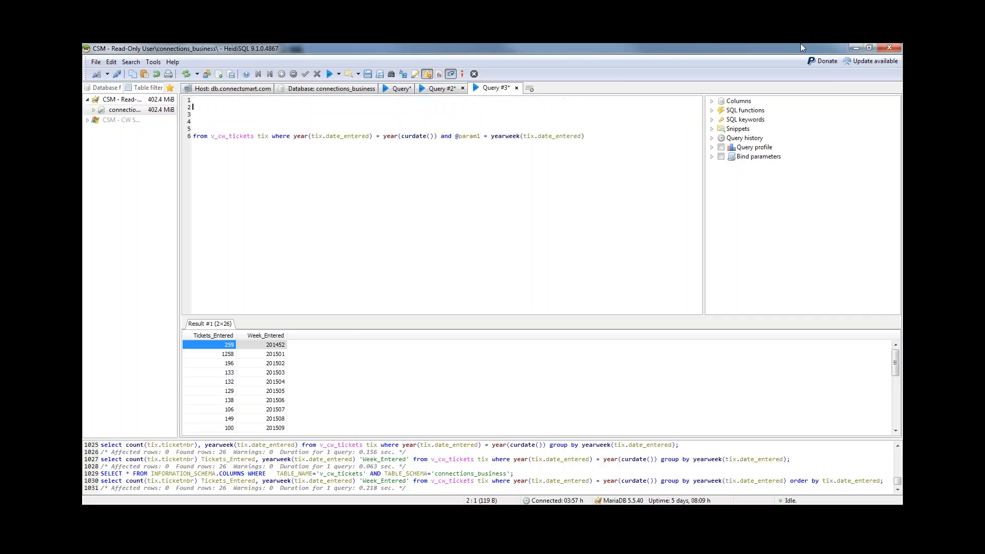
Insert the "Drilldown Columns - Open Tickets" snippet above the from clause of the query.
left_click(712, 129)
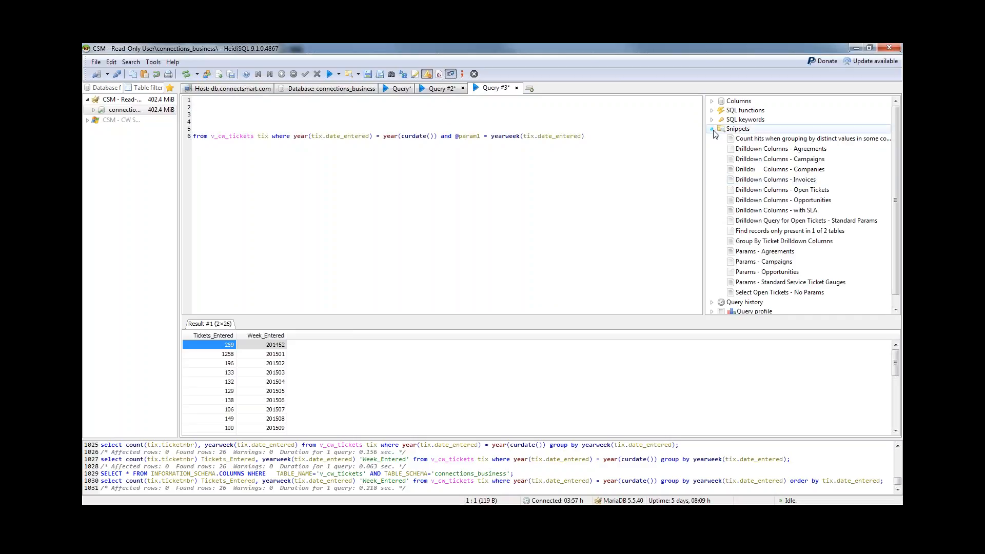
left_click(341, 127)
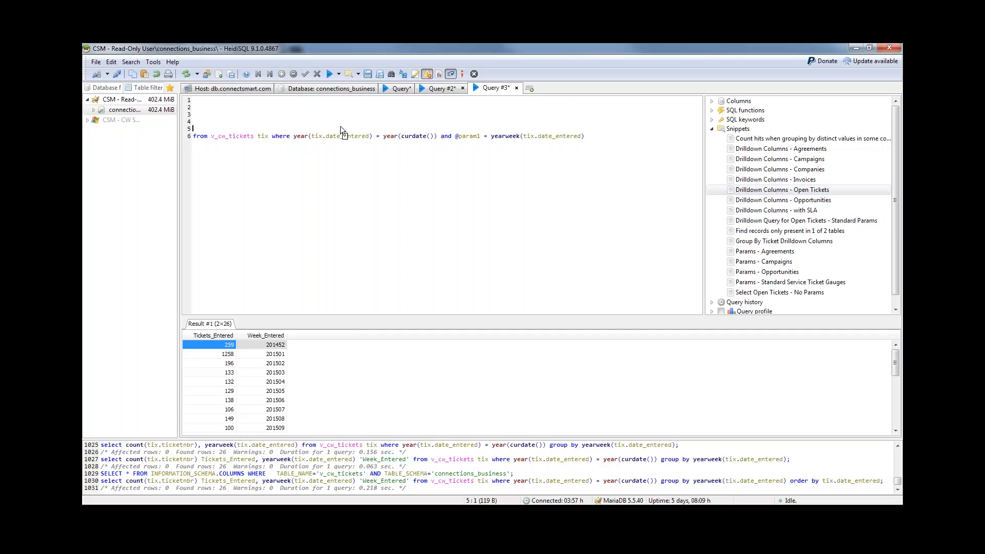
left_click_drag(282, 108, 282, 107)
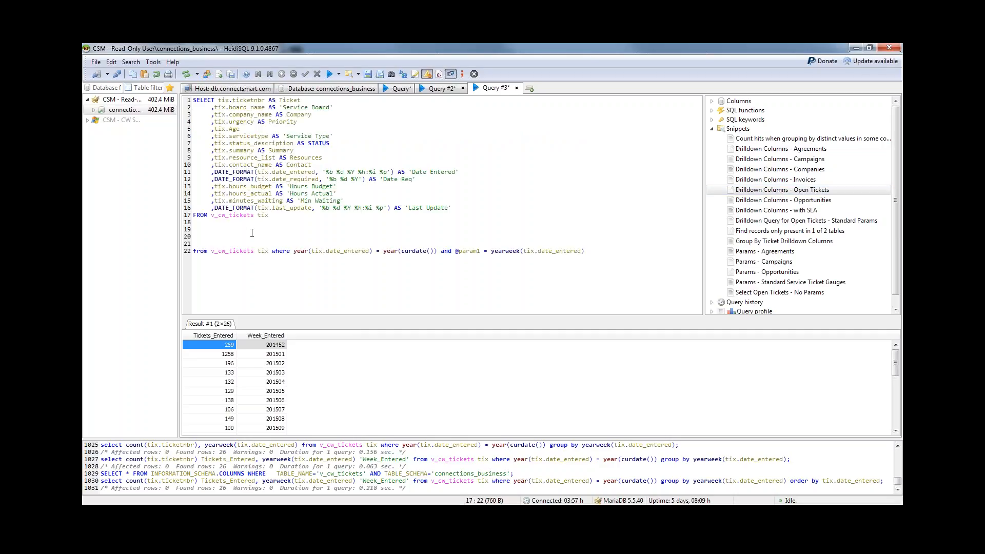
Delete the snippet's own FROM v_cw_tickets tix line and the blank lines, so the columns directly precede the filtered from clause.
left_click(241, 229)
key("shift+Up")
key("shift+Up")
key("Delete")
key("Delete")
key("Delete")
key("Delete")
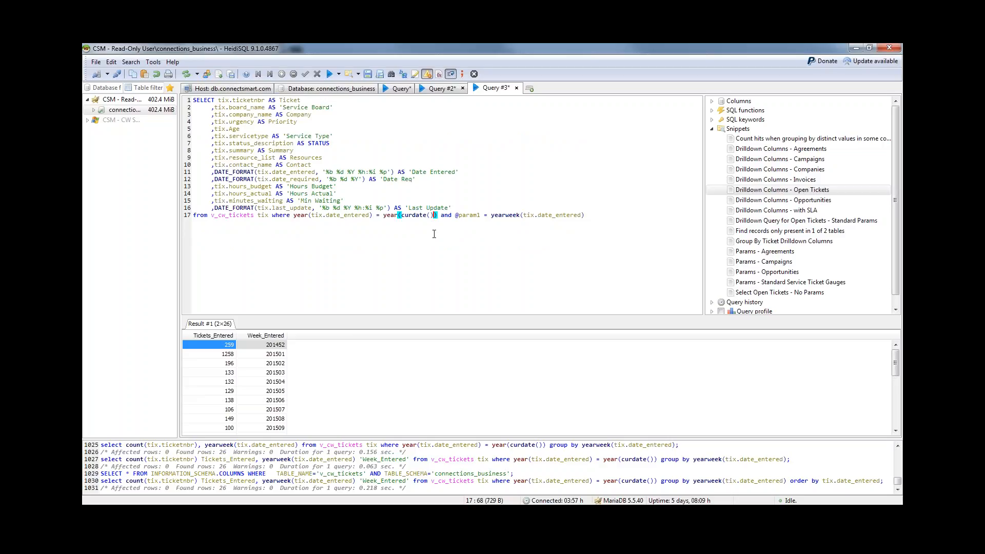
Copy the whole drilldown query into the textfixer Remove Line Breaks page, clear the old text, and convert the query to a single line.
key("ctrl+a")
key("ctrl+c")
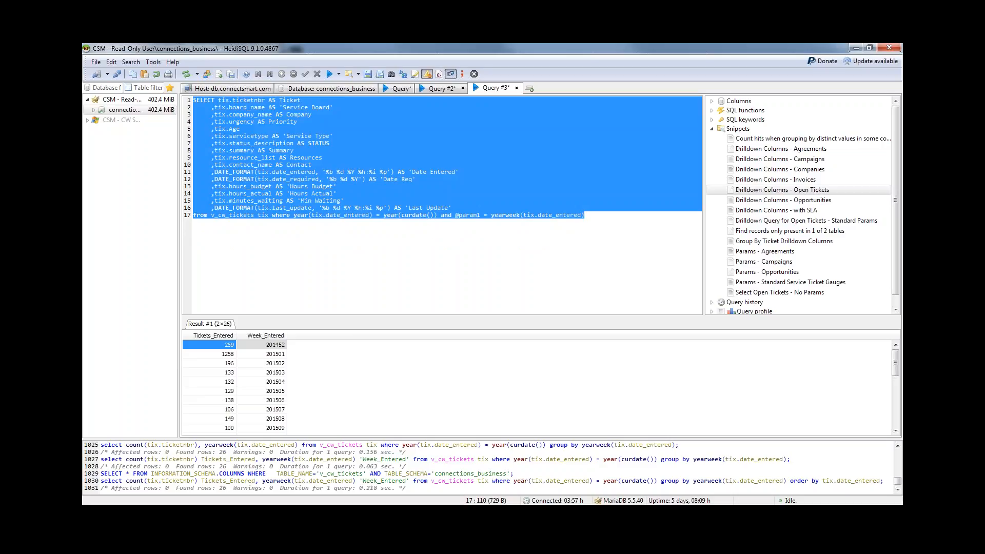
key("alt+Tab")
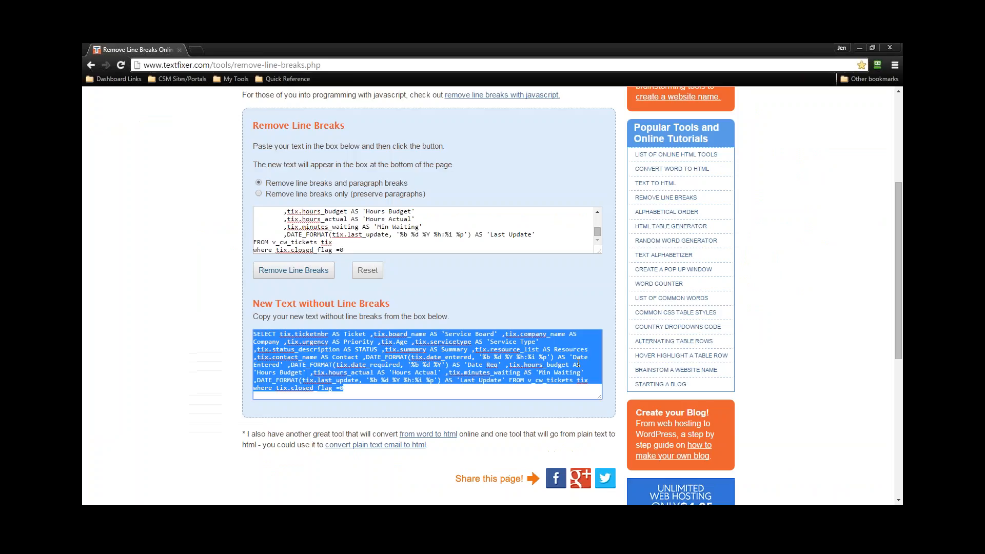
left_click(307, 269)
left_click(355, 270)
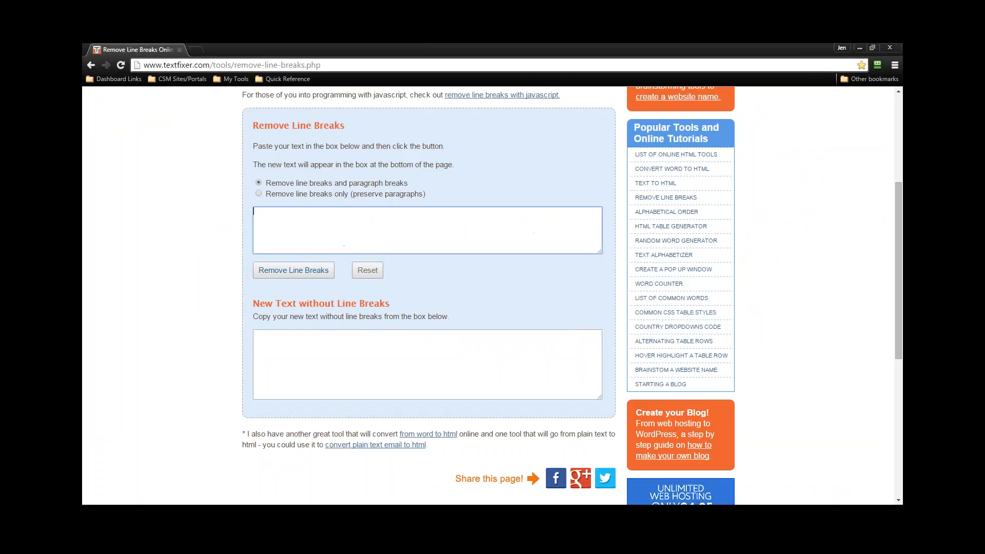
key("ctrl+v")
left_click(293, 270)
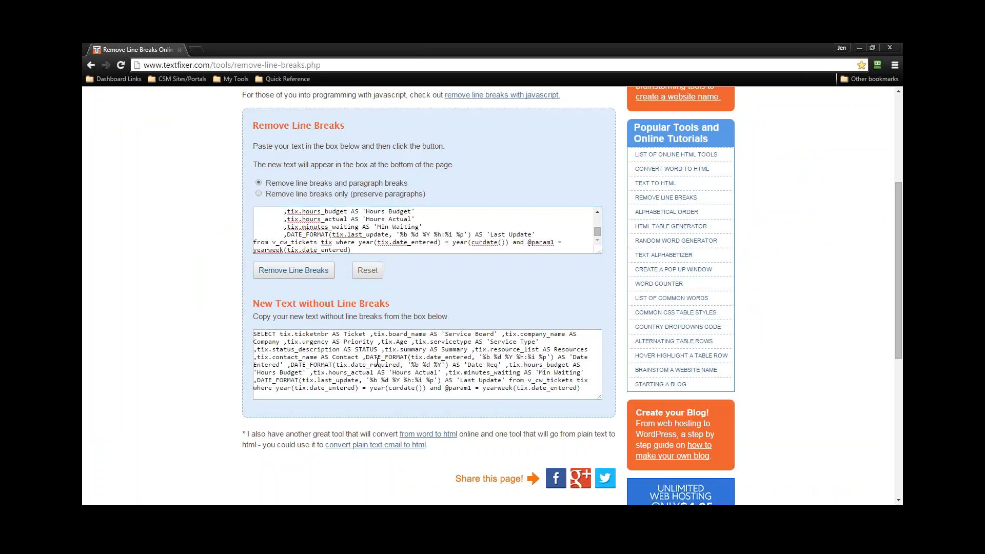
left_click(378, 361)
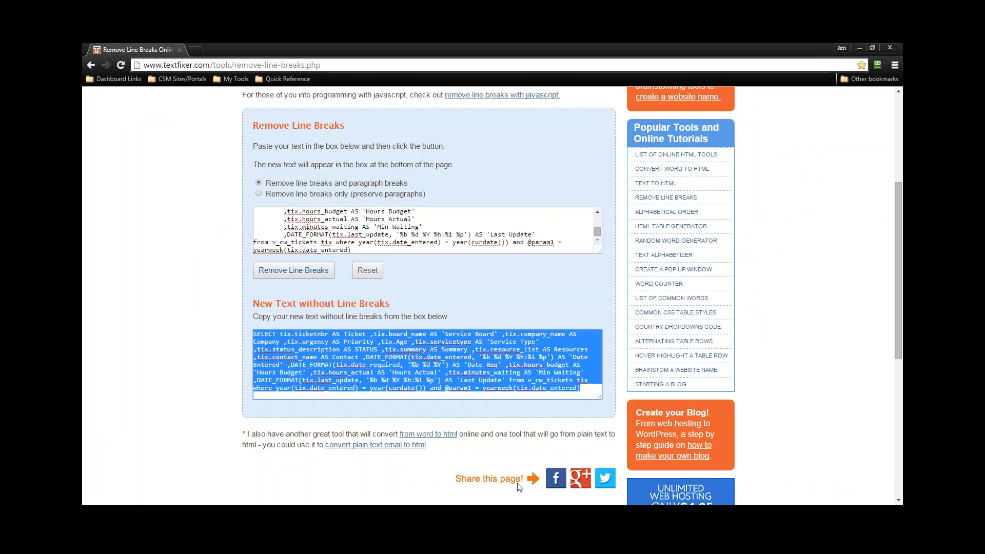
Switch to the ConnectSMART Gadget Creator and open the published Chart-1 gadget for editing.
left_click(520, 514)
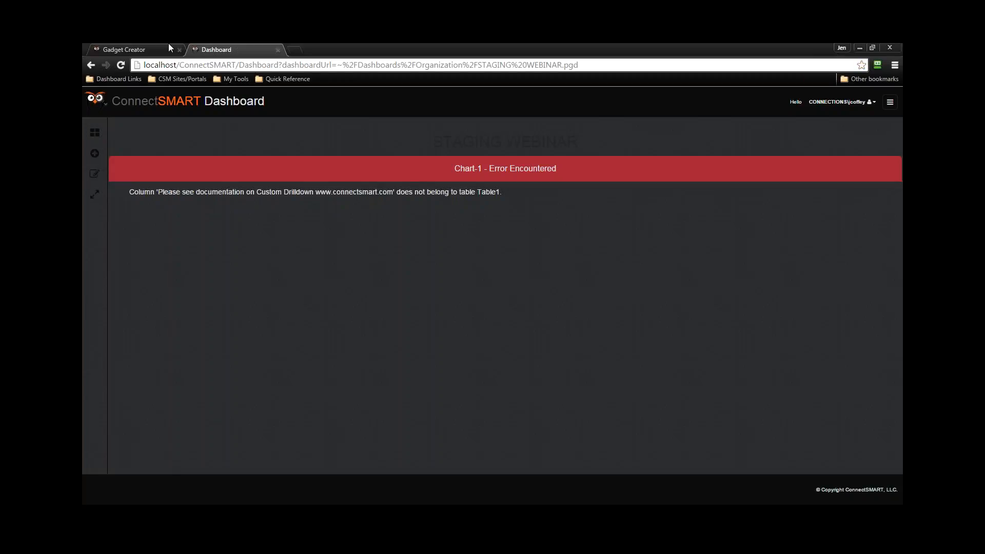
left_click(154, 50)
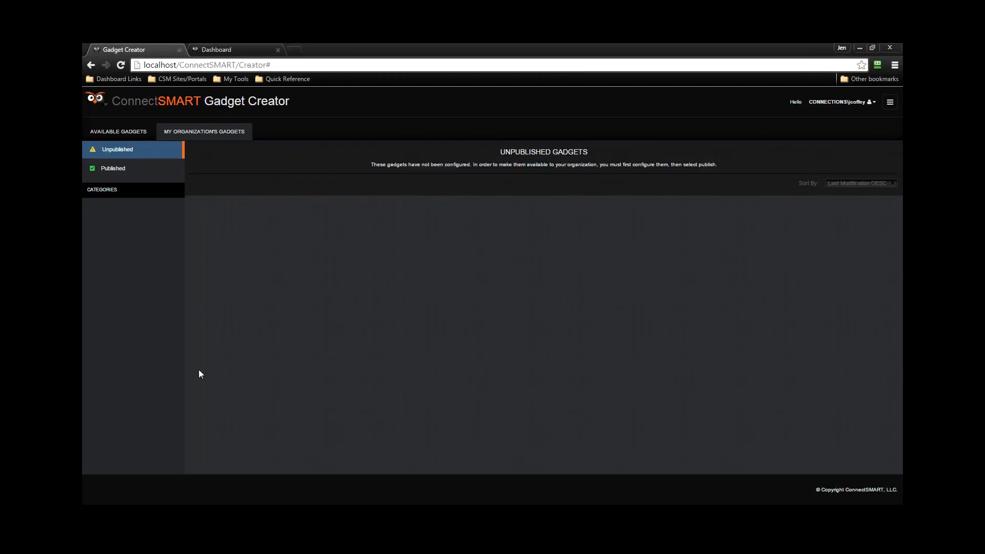
left_click(138, 169)
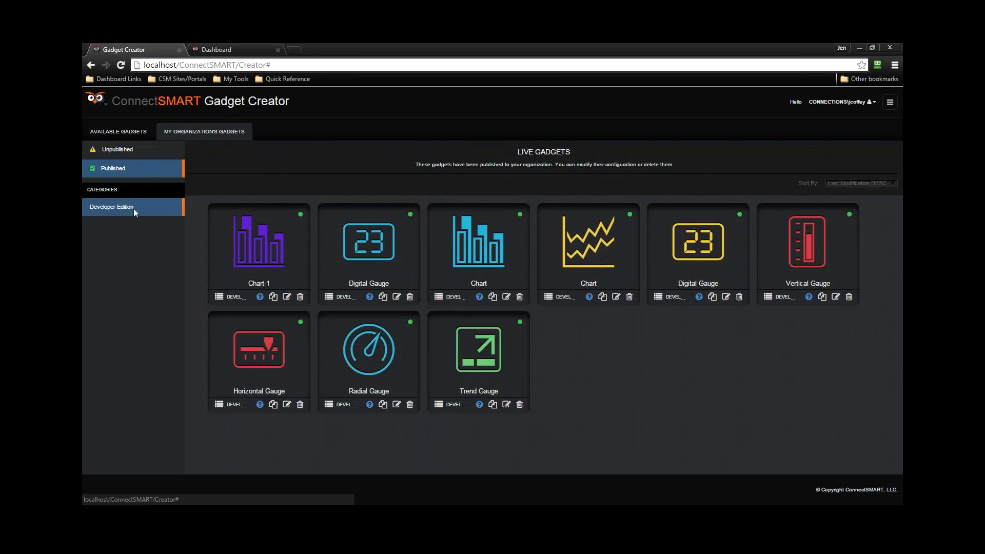
left_click(287, 296)
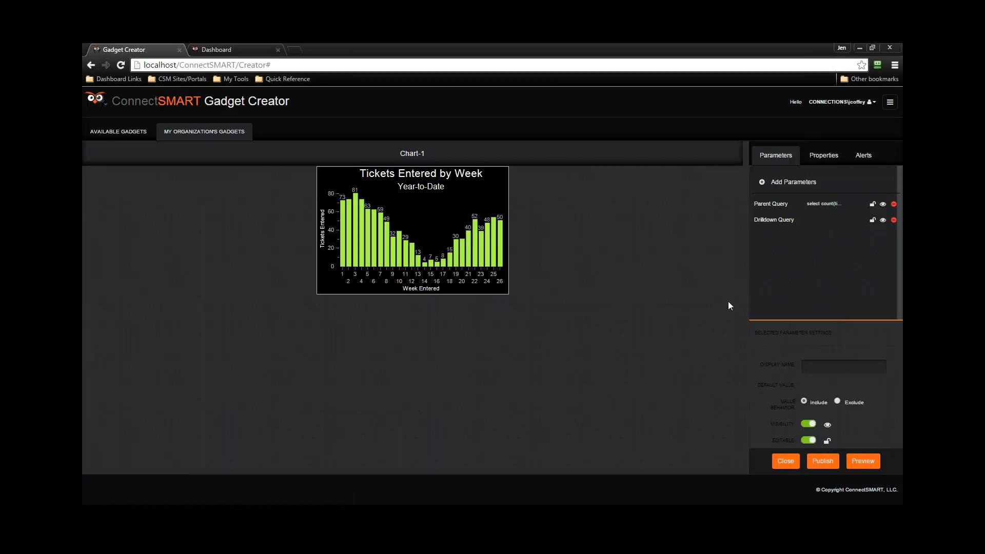
Paste the single-line SQL as the Drilldown Query's default value, publish Chart-1, and reload the STAGING WEBINAR dashboard.
left_click(820, 222)
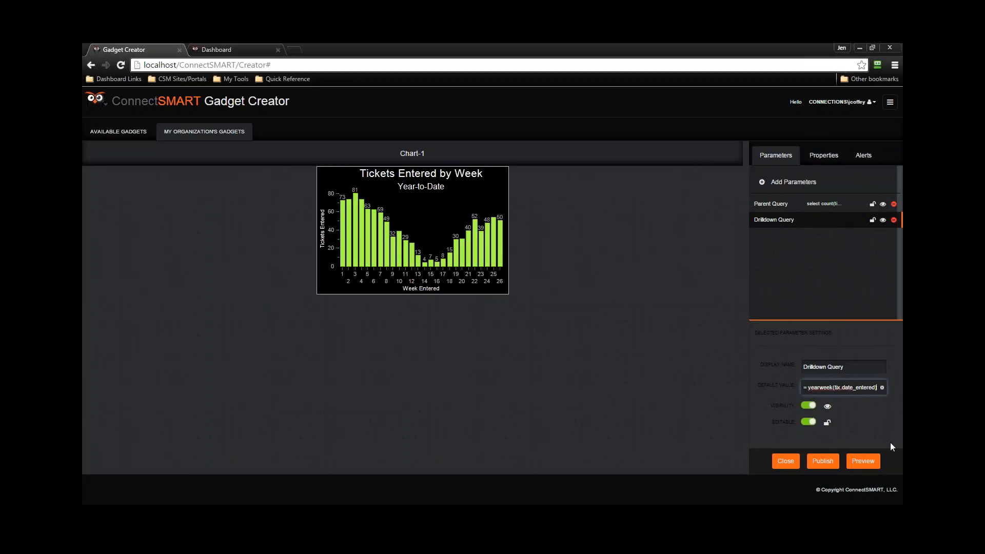
left_click(862, 462)
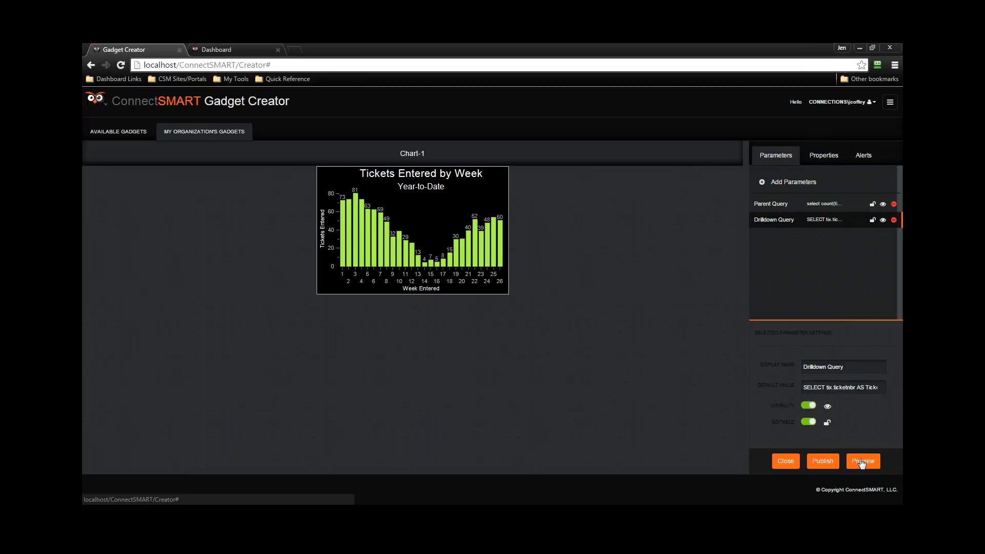
left_click(824, 462)
left_click(239, 51)
key("F5")
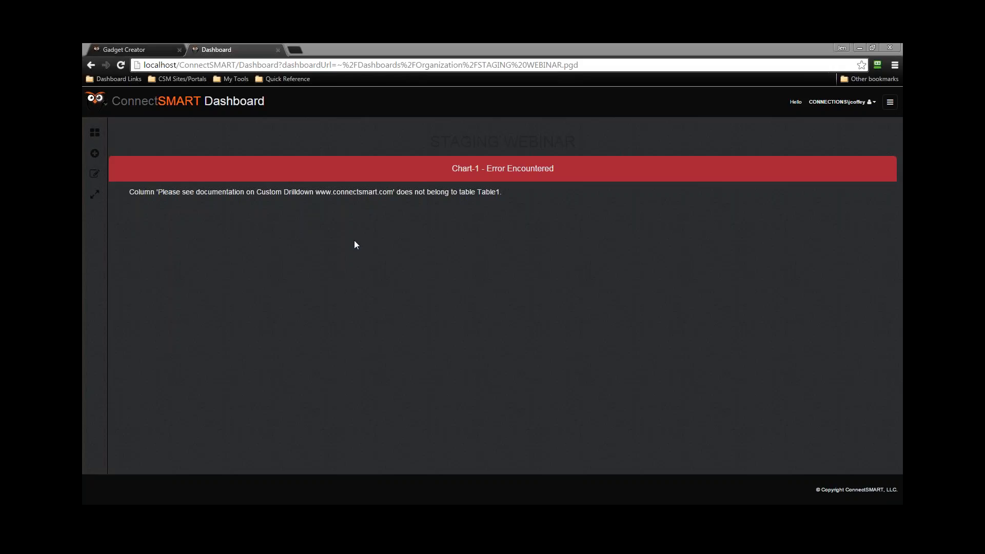
Open the Chart-1 file from the ConnectSMART Archive\Gadgets\Published folder in Notepad++.
left_click_drag(922, 506, 365, 93)
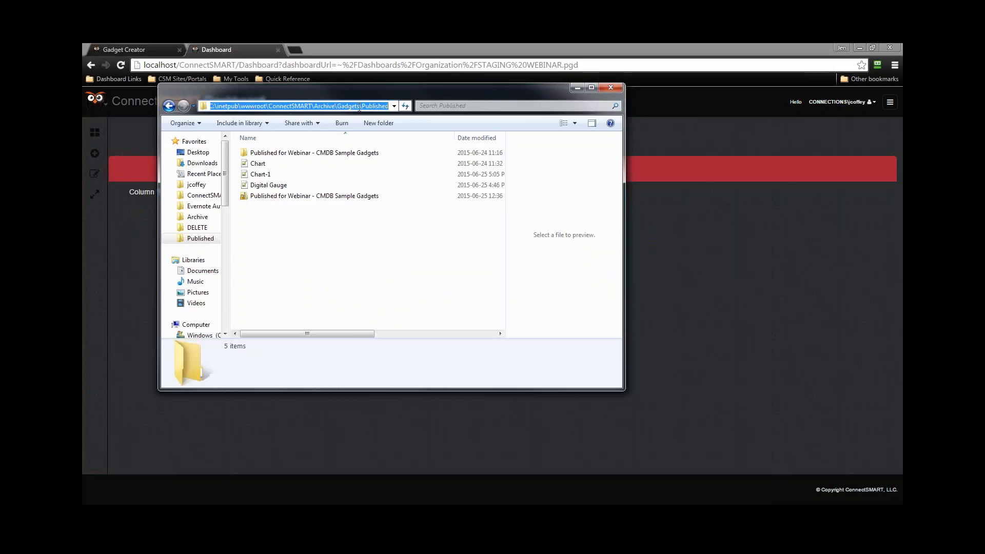
left_click(312, 211)
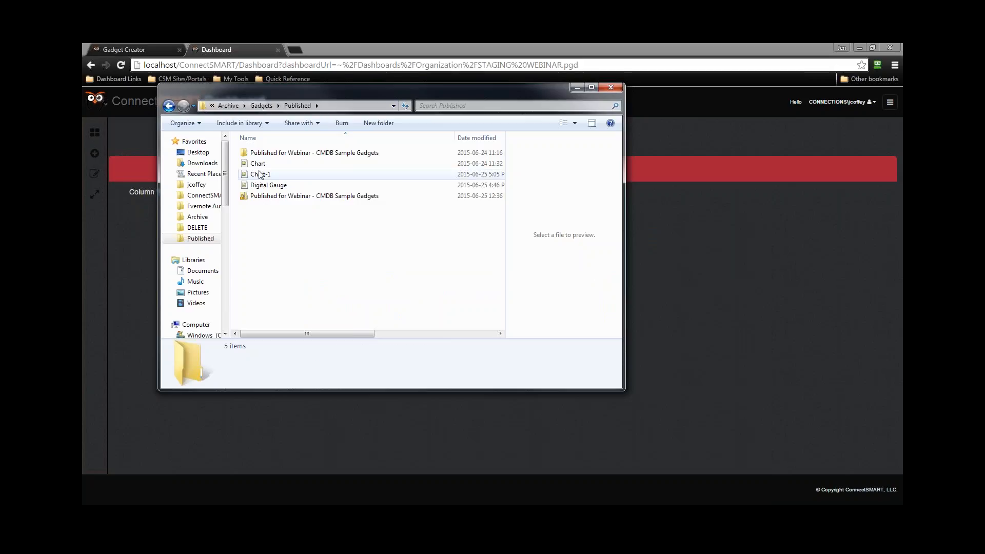
left_click(260, 174)
right_click(260, 173)
left_click(297, 189)
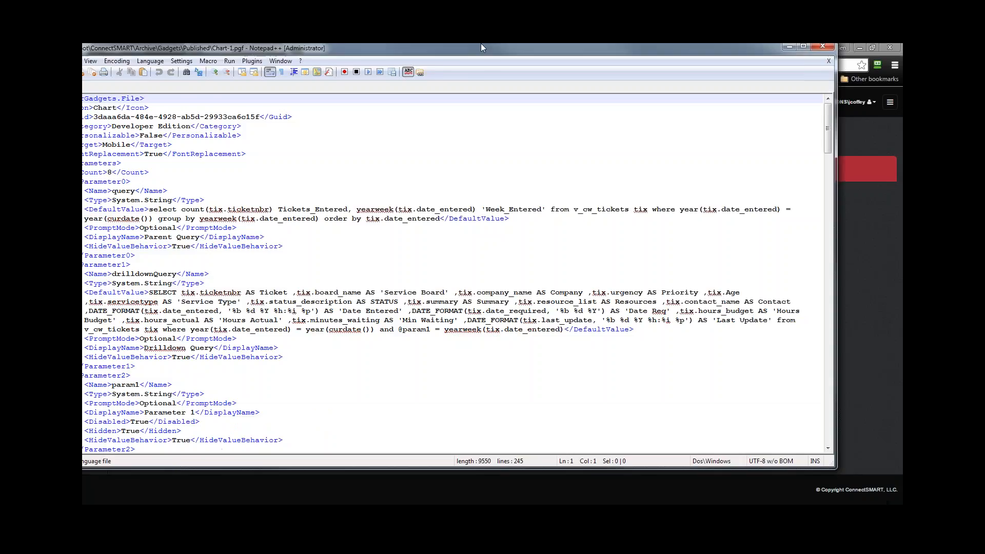
left_click(293, 217)
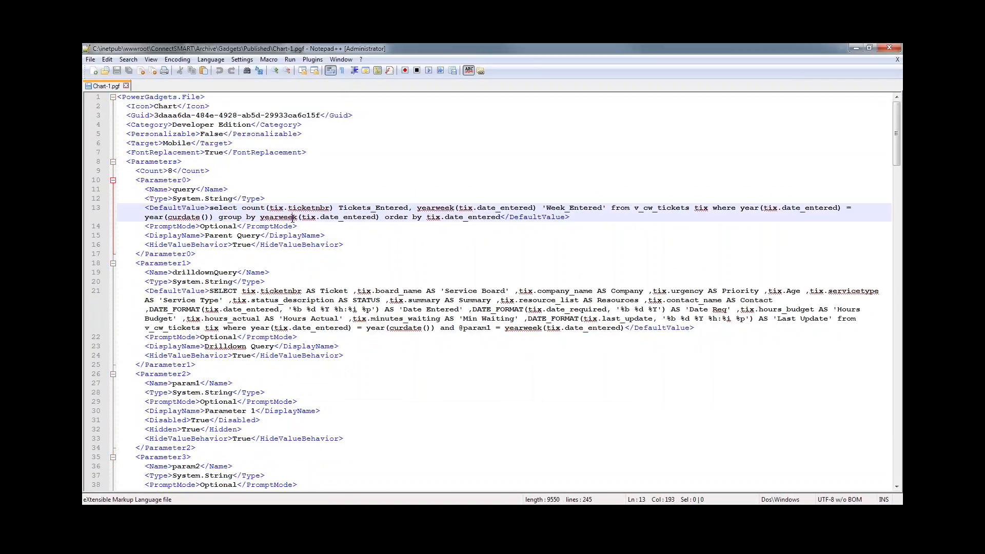
left_click(399, 302)
left_click(421, 364)
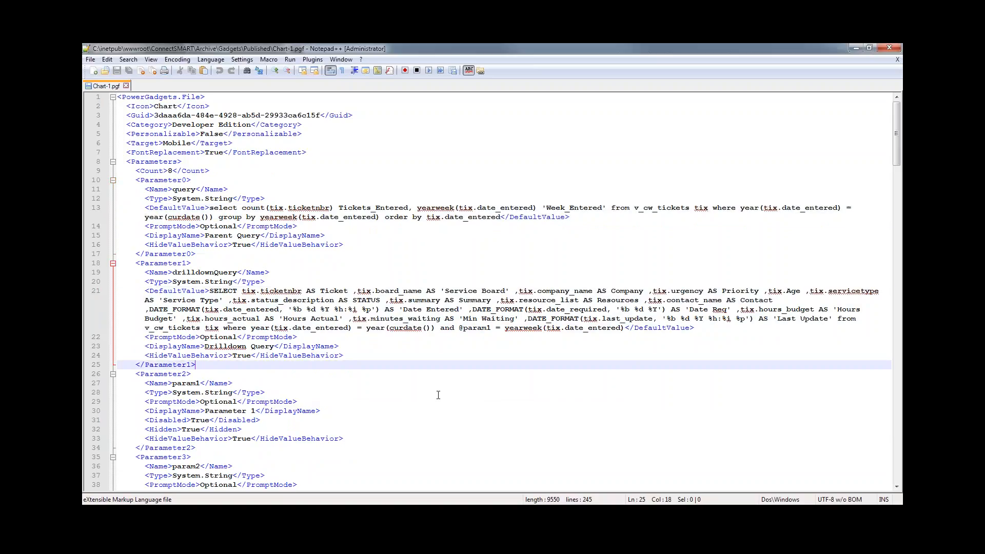
left_click(464, 327)
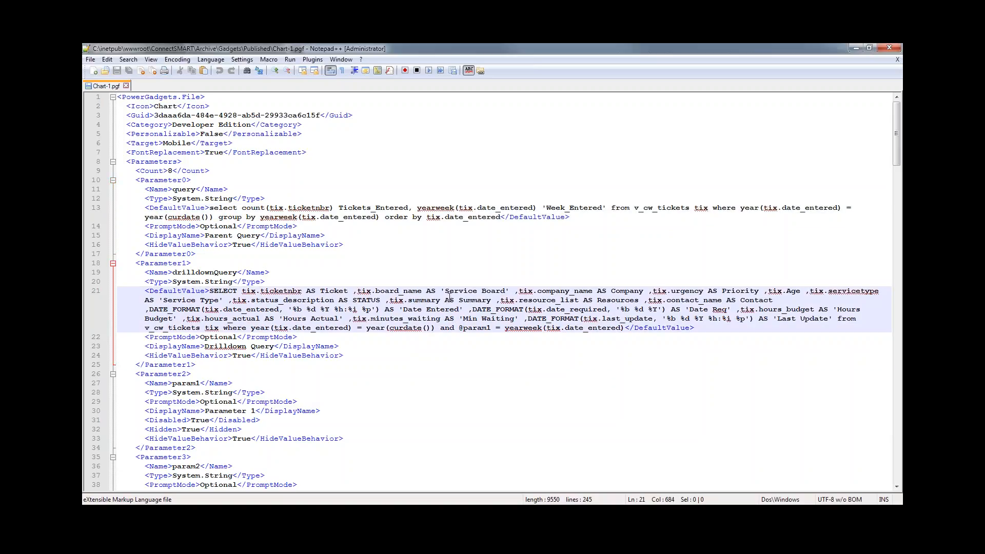
left_click(527, 303)
left_click(440, 329)
left_click(281, 310)
left_click_drag(210, 291, 578, 300)
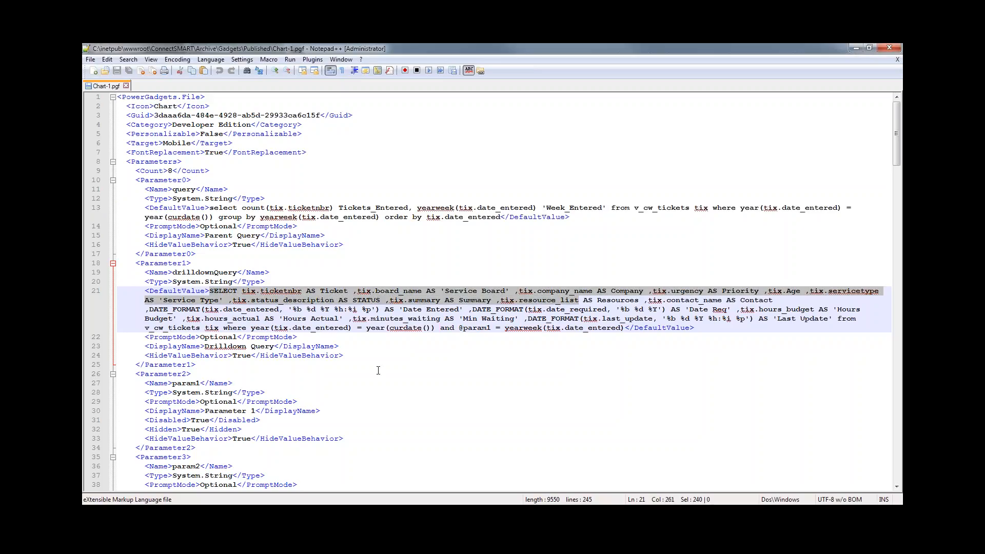
left_click(298, 337)
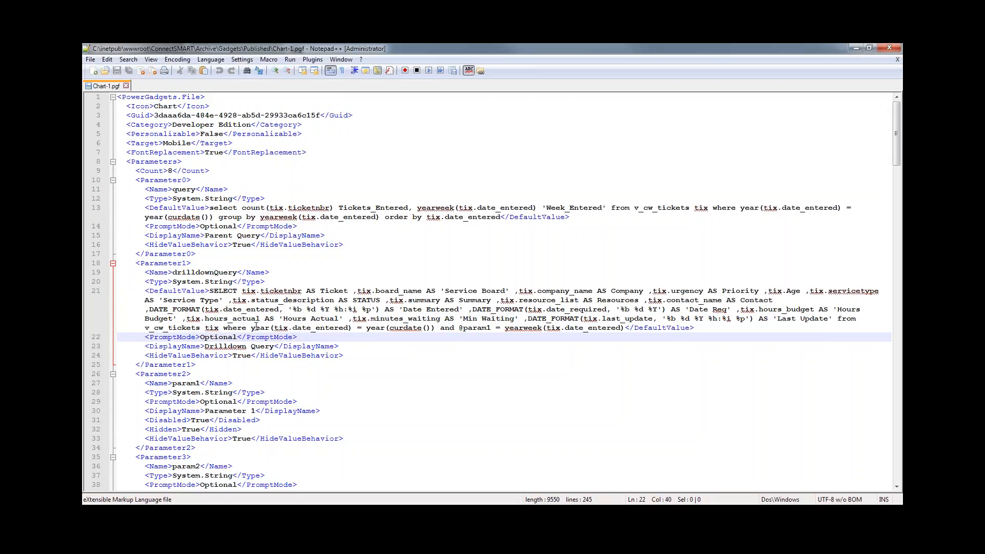
left_click_drag(256, 326, 467, 319)
left_click(467, 319)
left_click(471, 335)
left_click(491, 319)
scroll(490, 318, "down", 4)
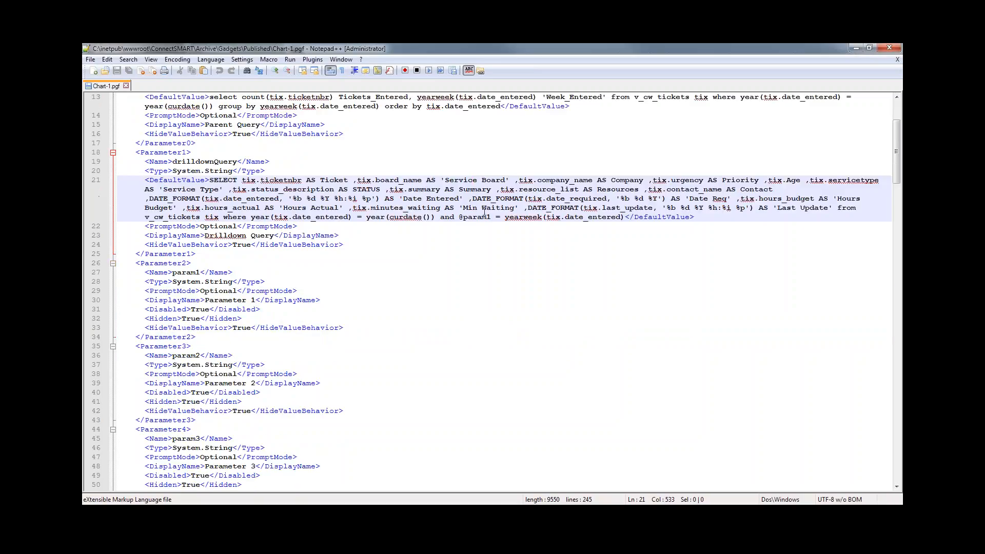
left_click(491, 217)
scroll(518, 235, "up", 4)
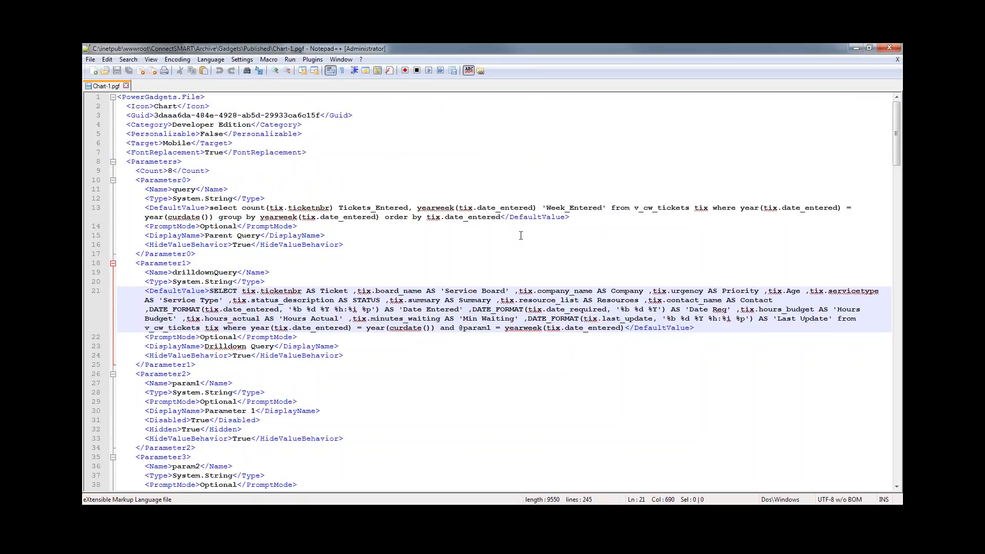
double_click(568, 207)
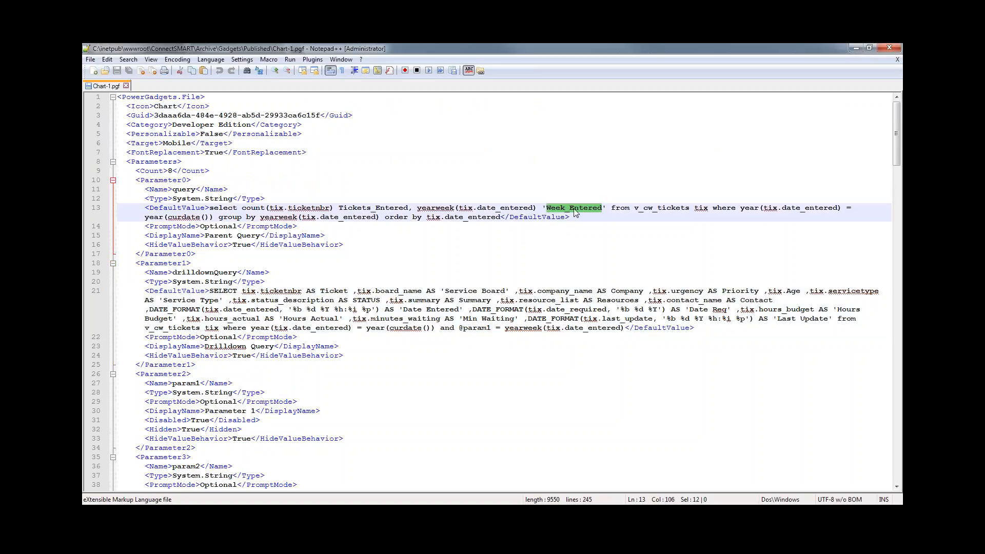
key("alt+Tab")
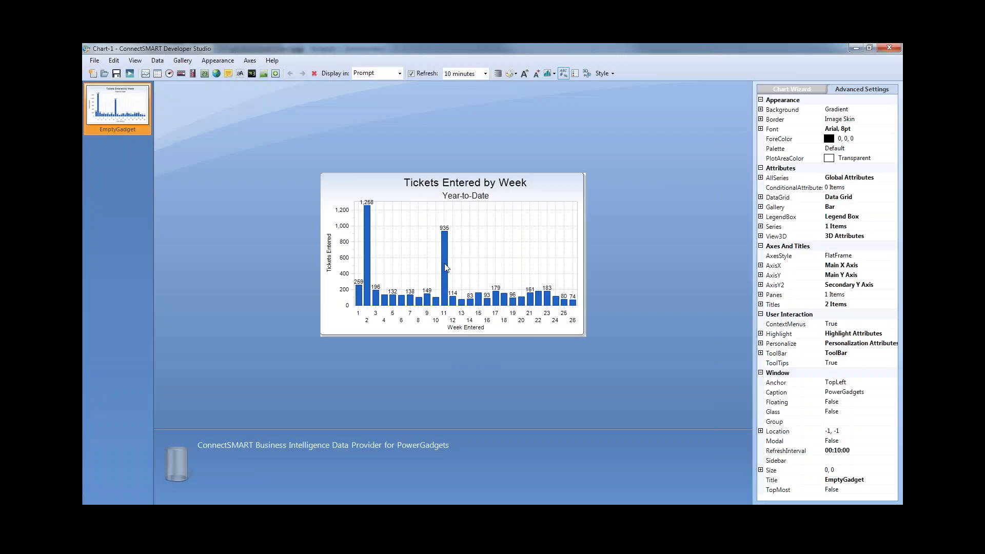
left_click(856, 48)
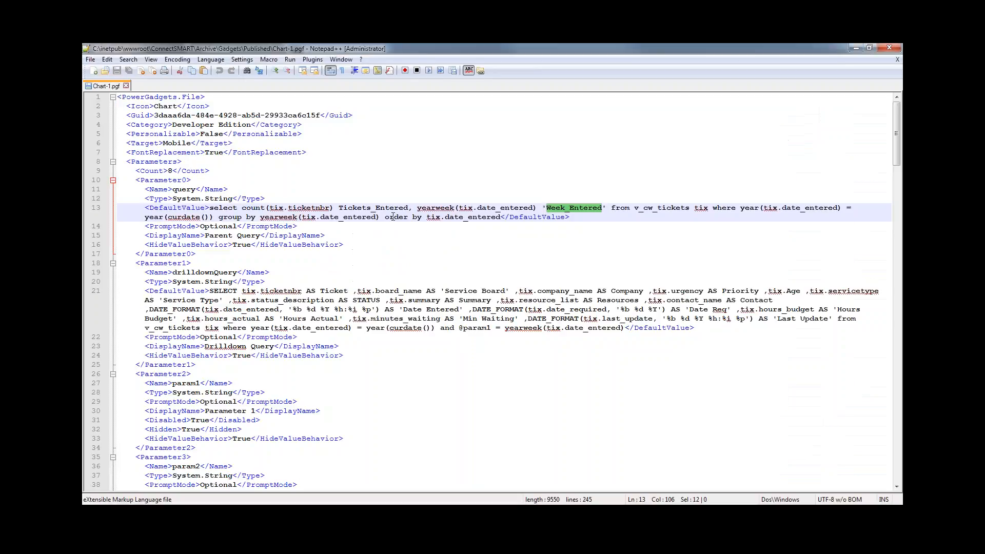
left_click(574, 208)
double_click(573, 208)
left_click(464, 328)
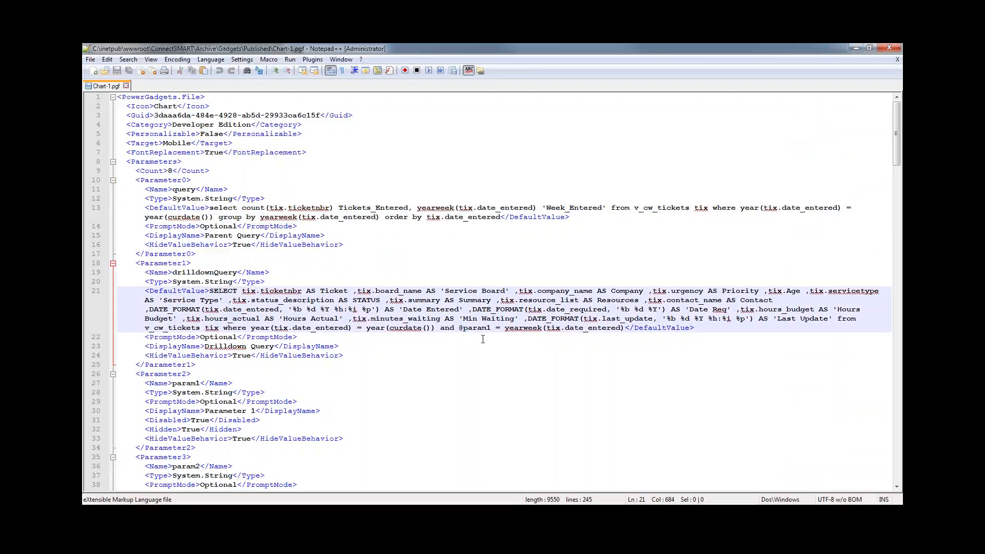
left_click(471, 346)
Search the Chart-1 file for "drilldown" and inspect the query and param1 entries under DrillDownParameters.
key("ctrl+f")
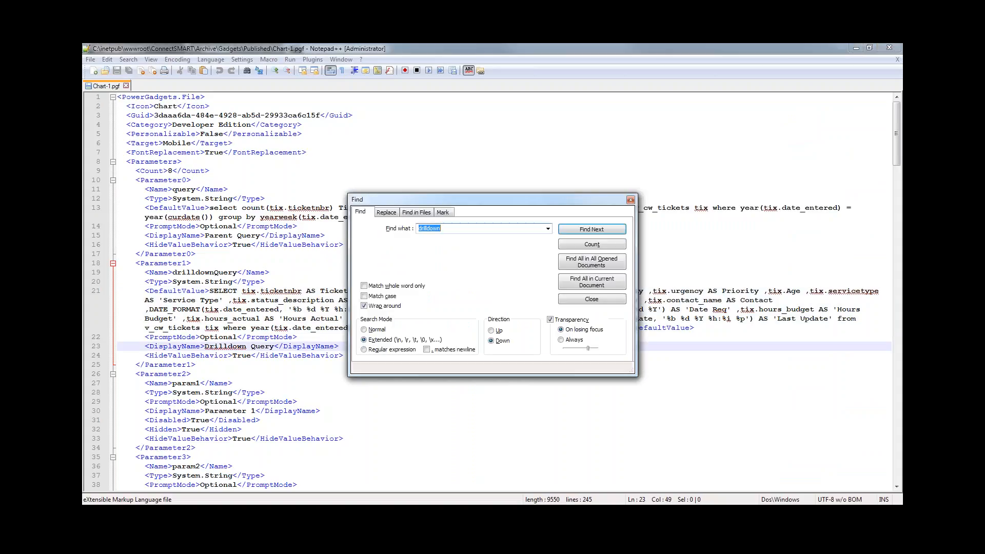
type("drilldown")
key("Return")
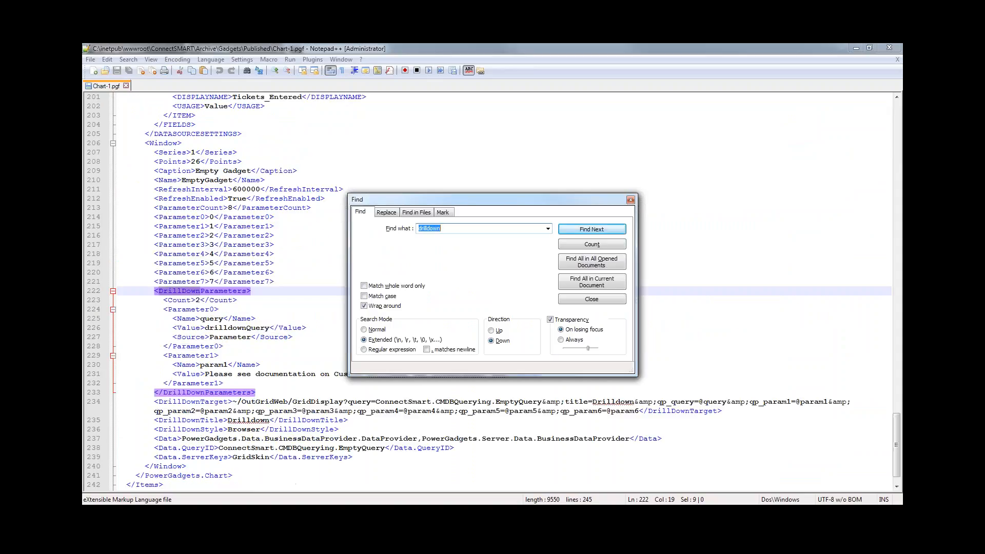
left_click(583, 299)
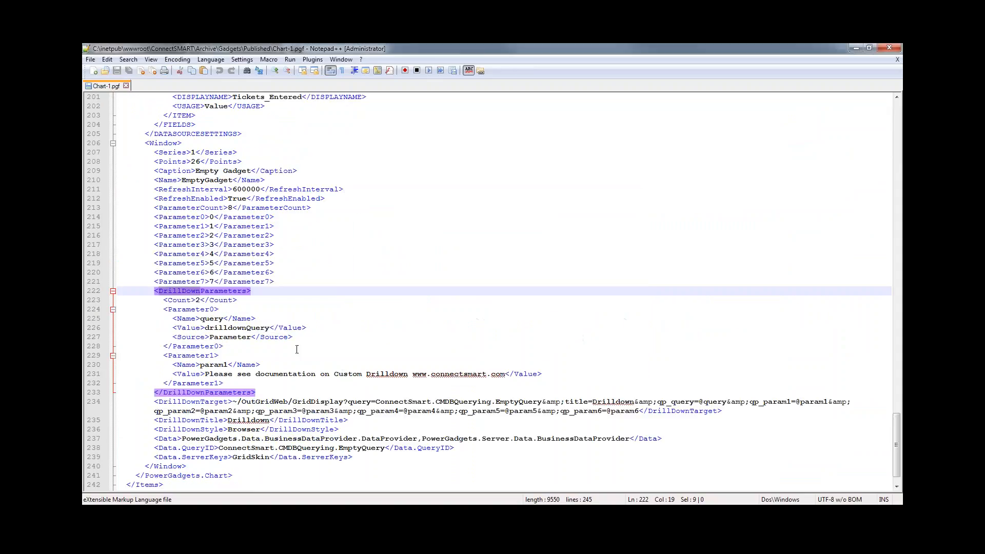
left_click(247, 331)
scroll(267, 385, "down", 1)
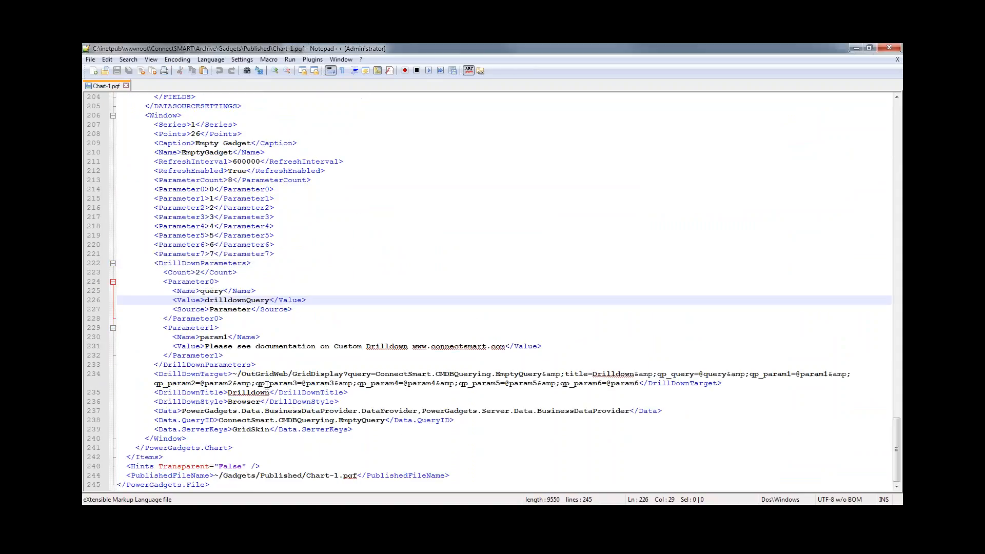
left_click(232, 346)
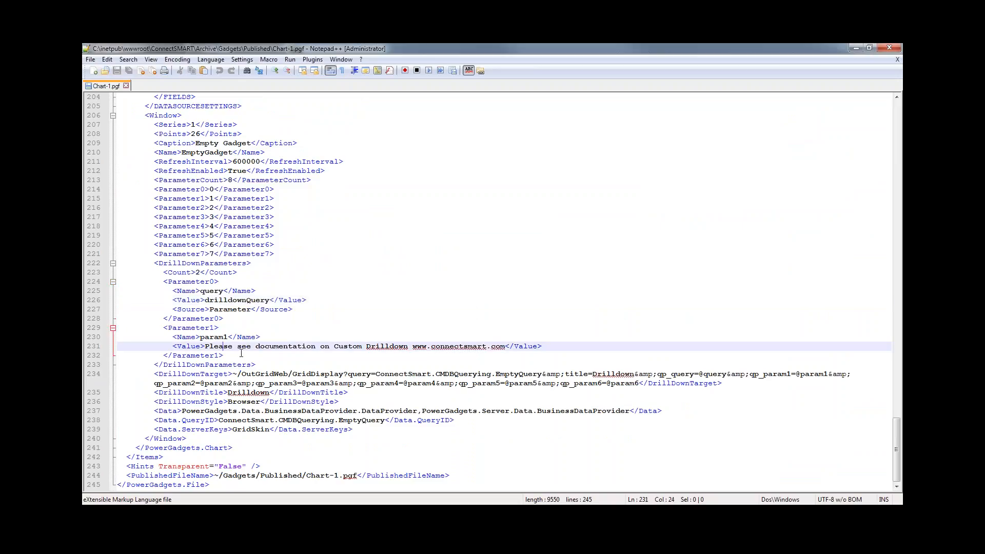
left_click(214, 337)
Replace the placeholder documentation text in the param1 value under DrillDownParameters with Week_Entered.
left_click(206, 346)
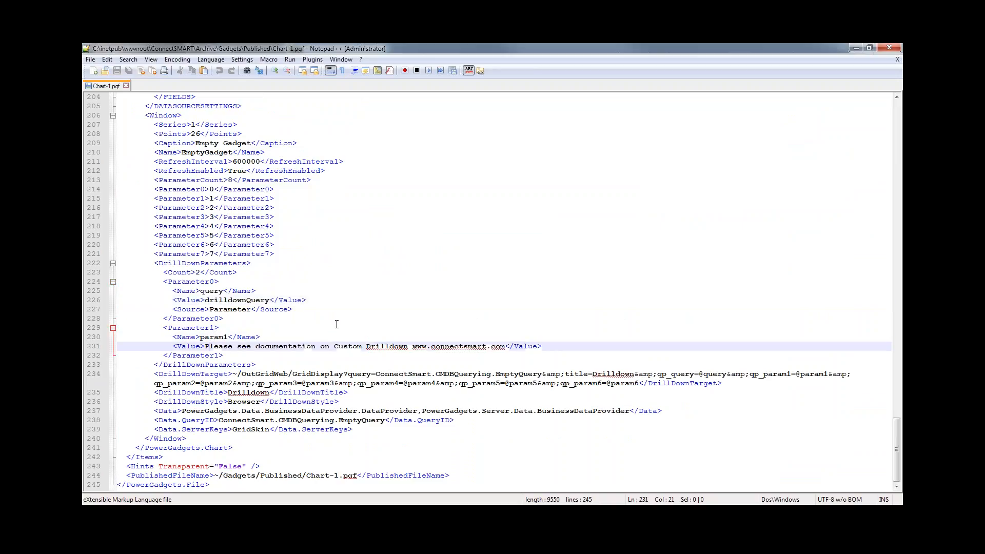
key("shift+End")
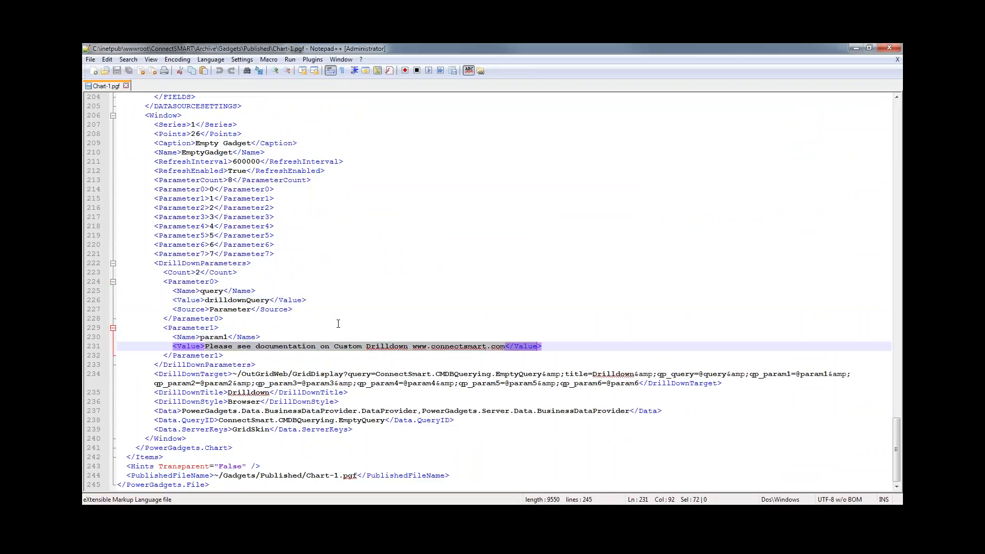
key("shift+Left")
key("shift+Left")
key("shift+Left")
key("shift+Left")
key("shift+Left")
key("shift+Left")
key("shift+Left")
key("shift+Left")
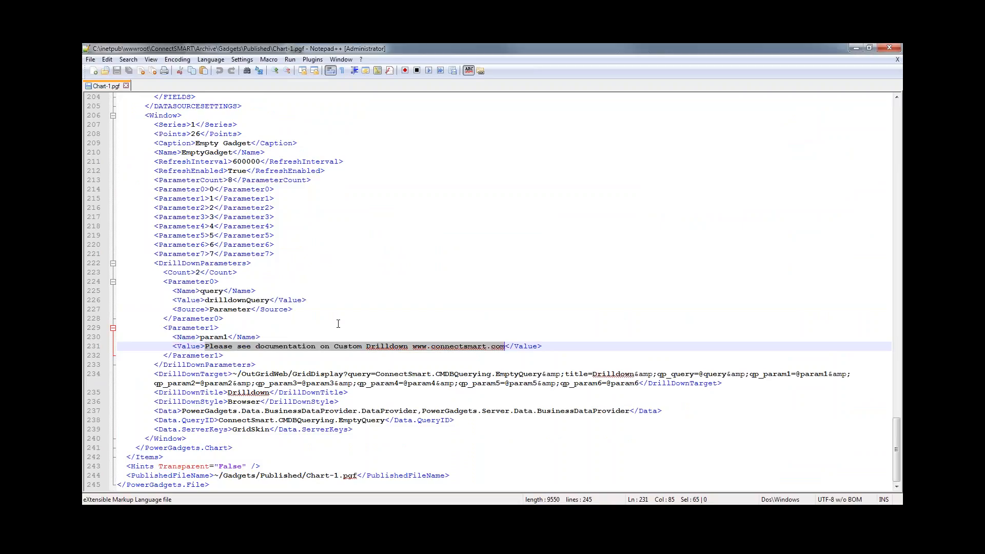
key("Delete")
type("Week")
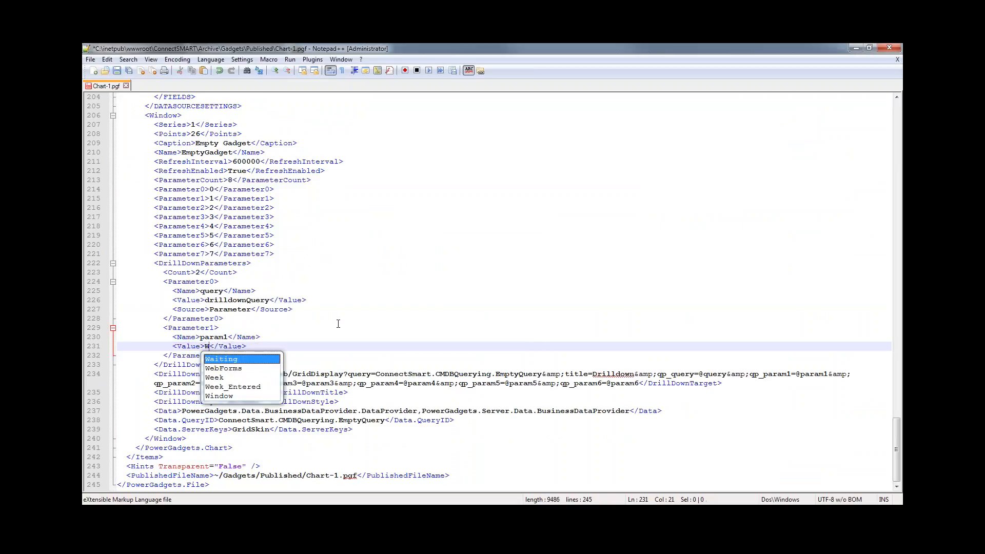
key("Down")
key("Return")
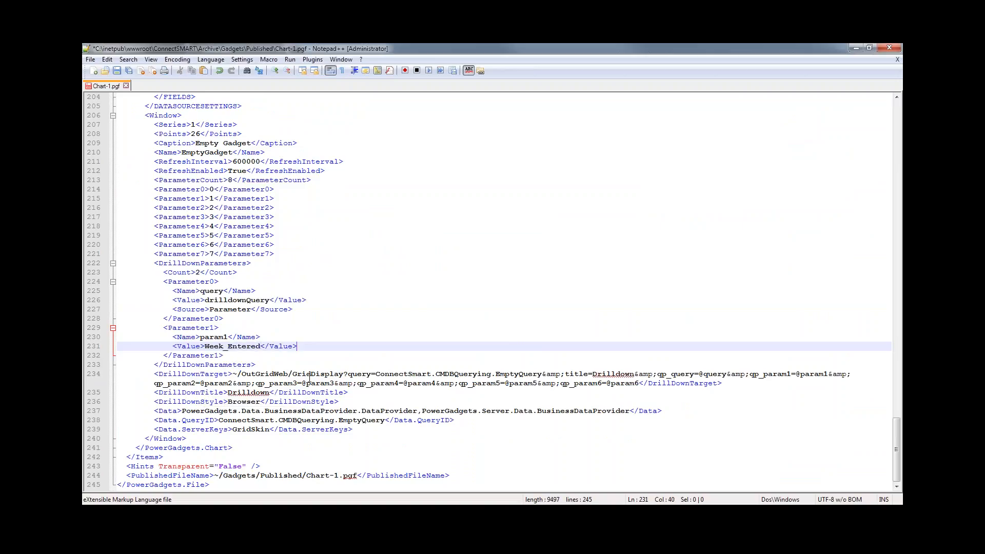
key("Down")
key("Page_Up")
key("Page_Up")
key("Page_Up")
key("Page_Up")
key("Page_Up")
key("Page_Up")
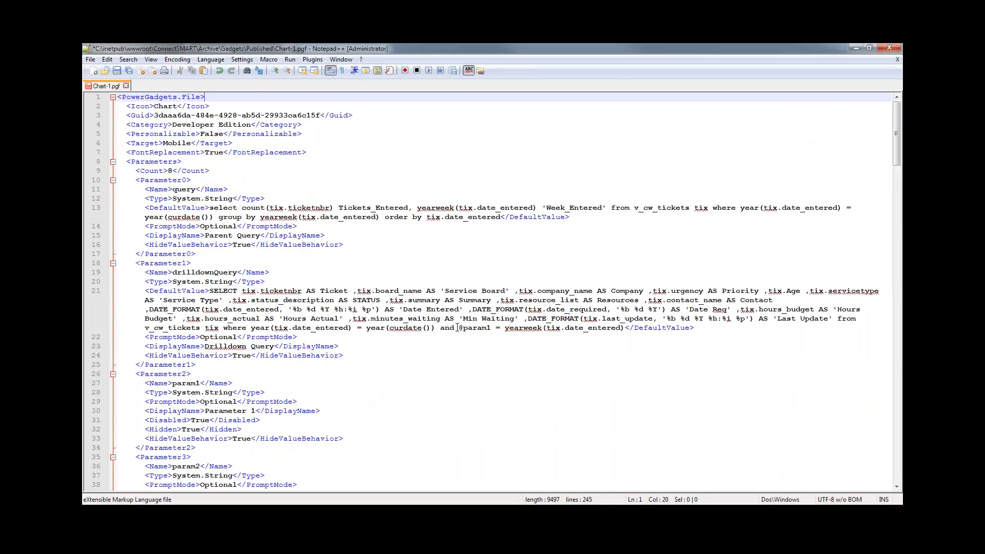
left_click(503, 327)
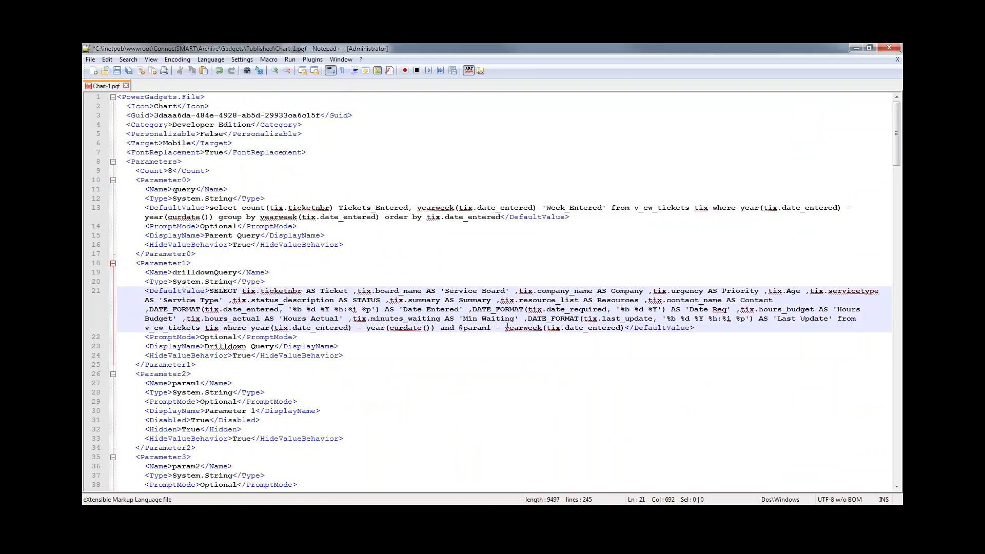
left_click_drag(458, 330, 492, 327)
left_click(491, 328)
key("Down")
Save the Chart-1 file, switch to the ConnectSMART Dashboard in Chrome, and reload the STAGING WEBINAR dashboard.
scroll(477, 318, "down", 17)
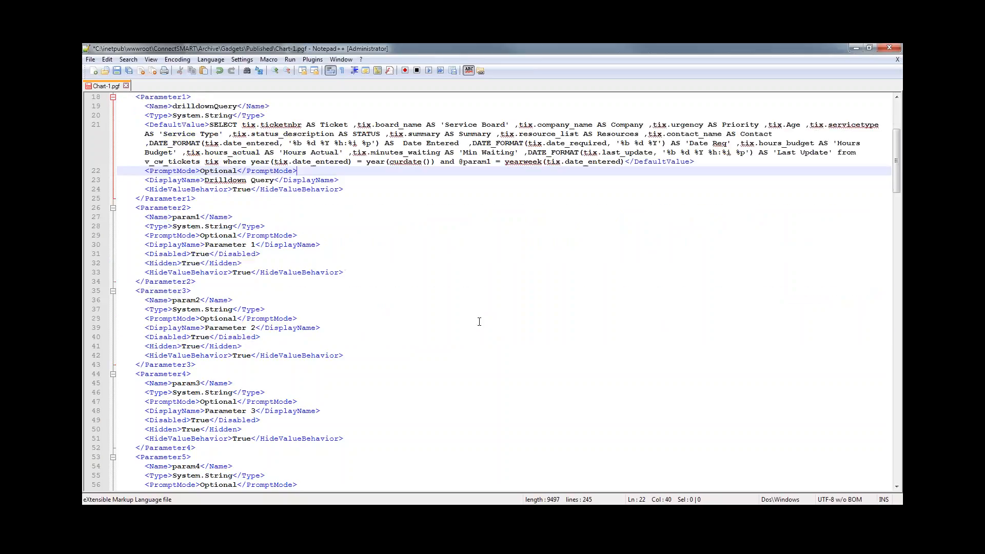
scroll(477, 318, "down", 6)
key("ctrl+s")
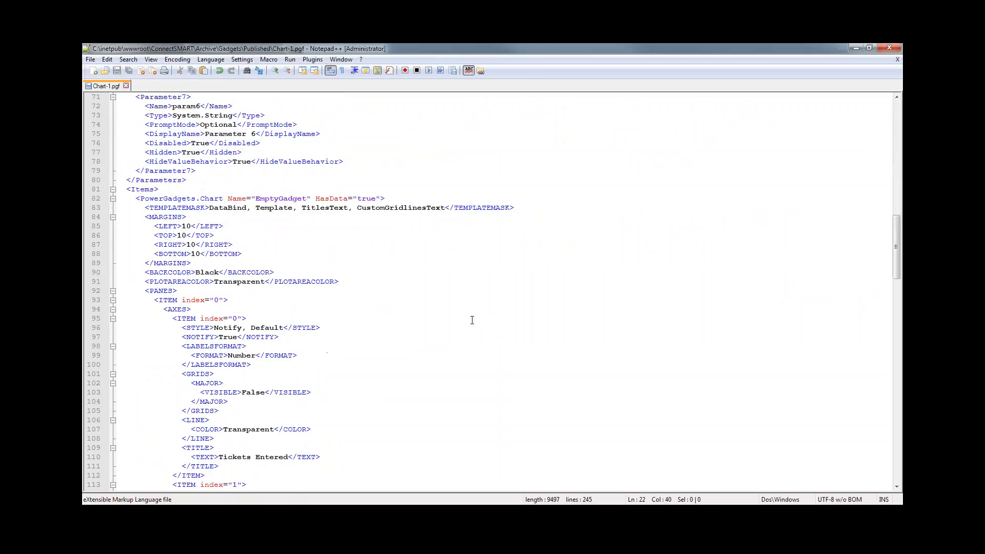
left_click(476, 190)
key("alt+Tab")
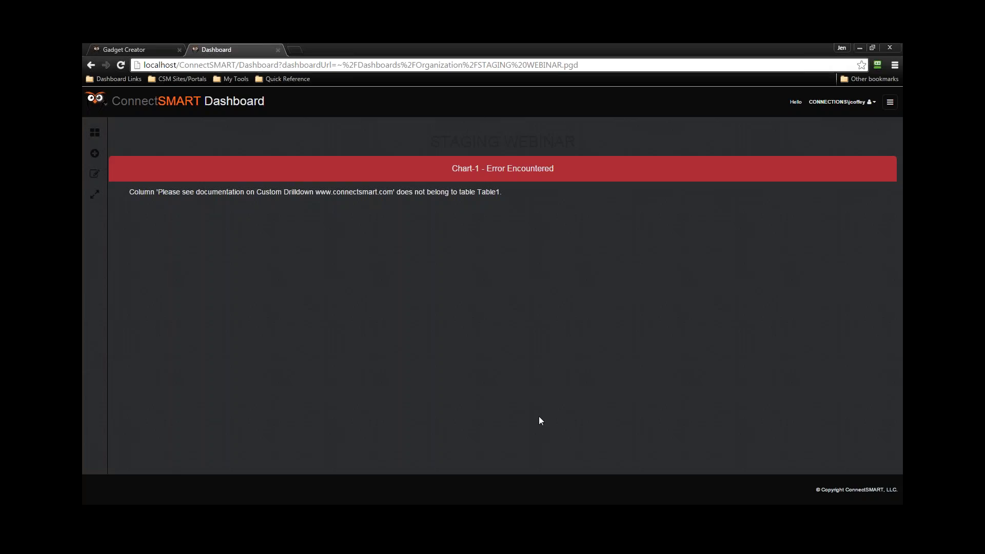
key("F5")
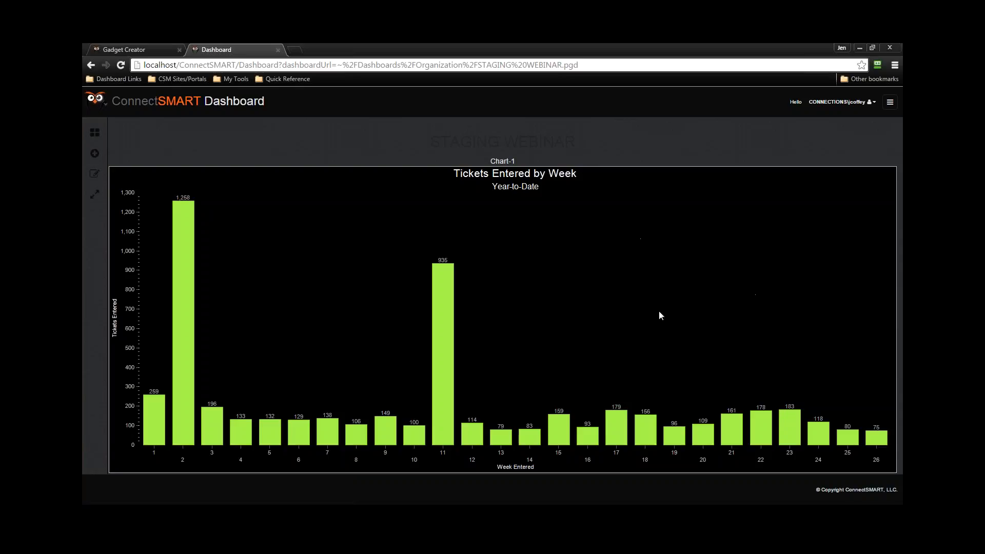
Test the Chart-1 drilldown by opening the ticket grids for weeks 15, 26 and 11, closing each after viewing.
left_click(559, 428)
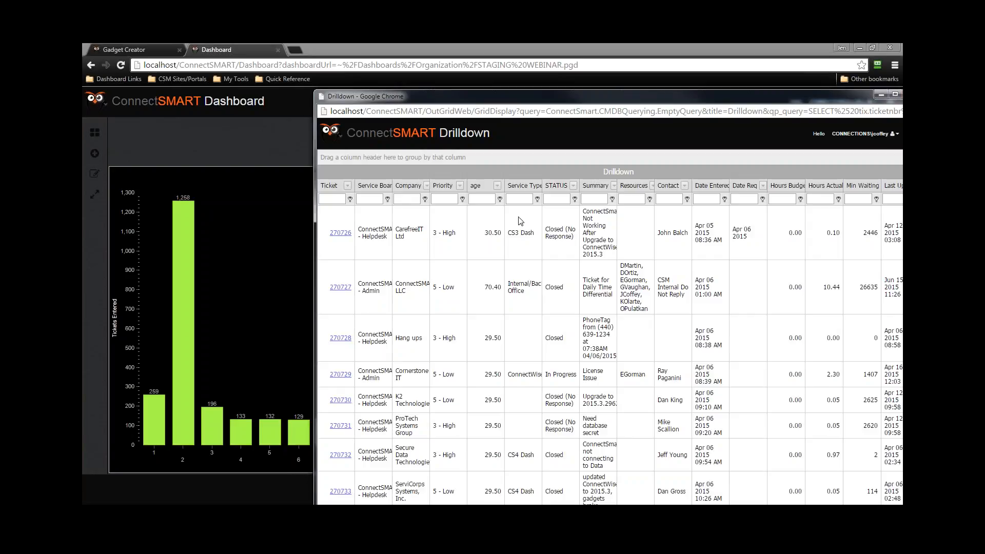
left_click_drag(528, 94, 389, 72)
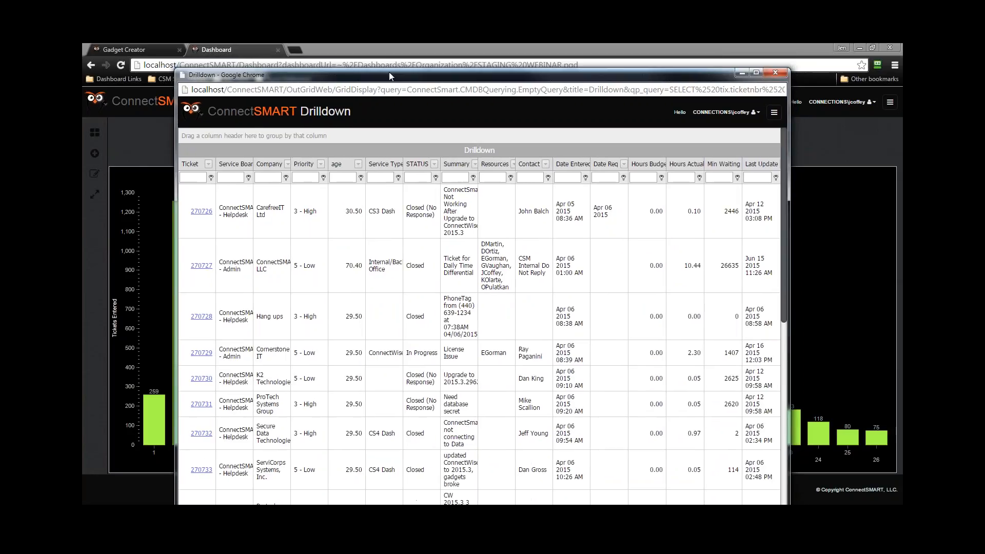
left_click(775, 73)
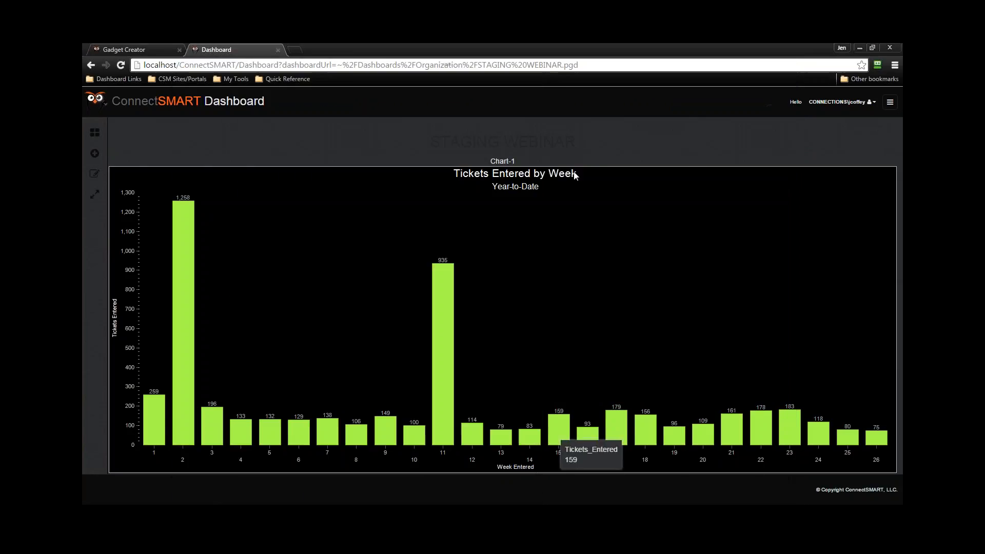
left_click(872, 436)
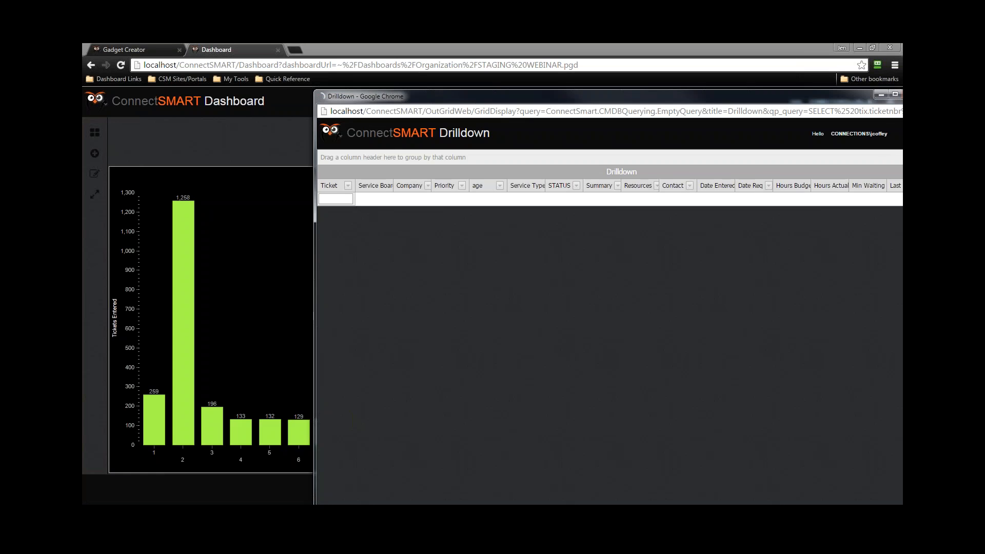
left_click_drag(546, 96, 375, 45)
scroll(259, 243, "down", 8)
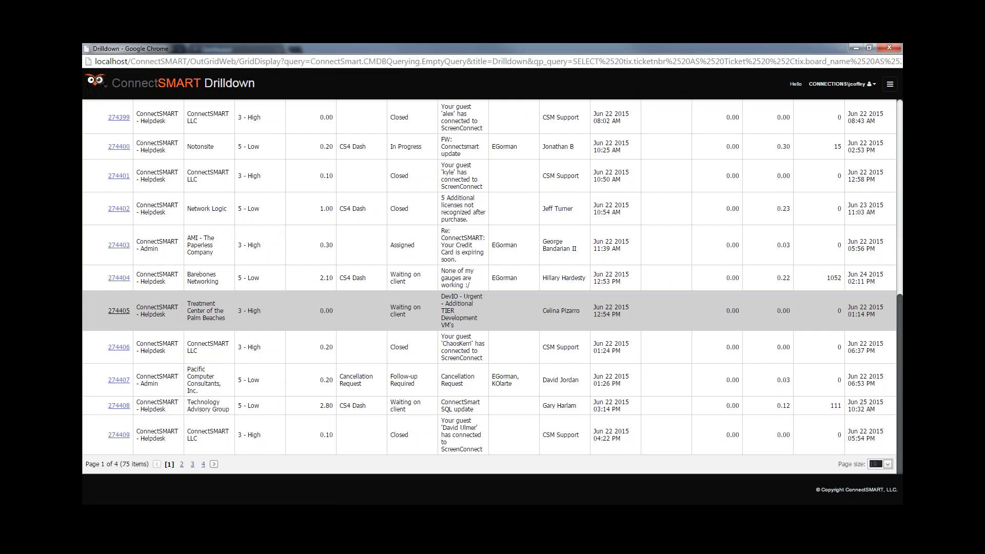
left_click(889, 47)
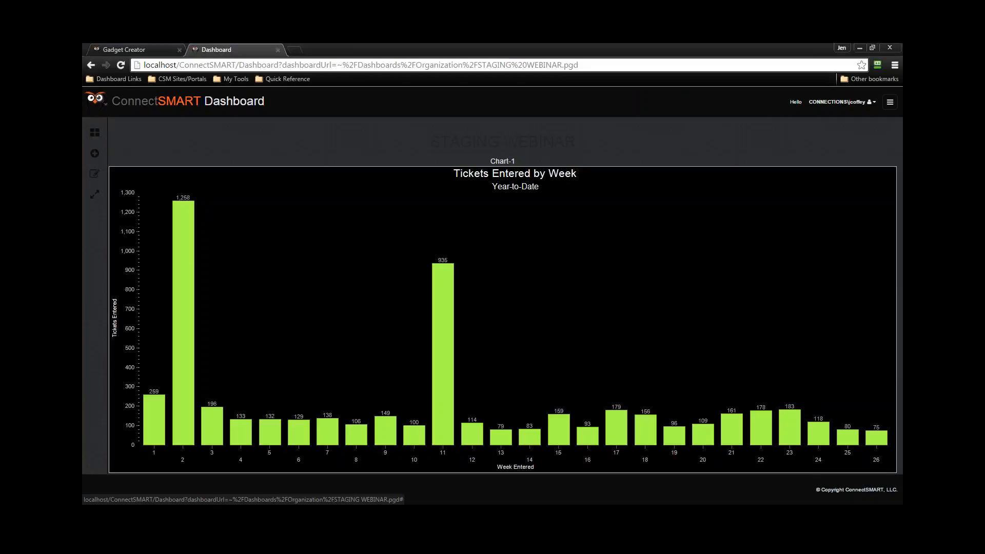
left_click(450, 395)
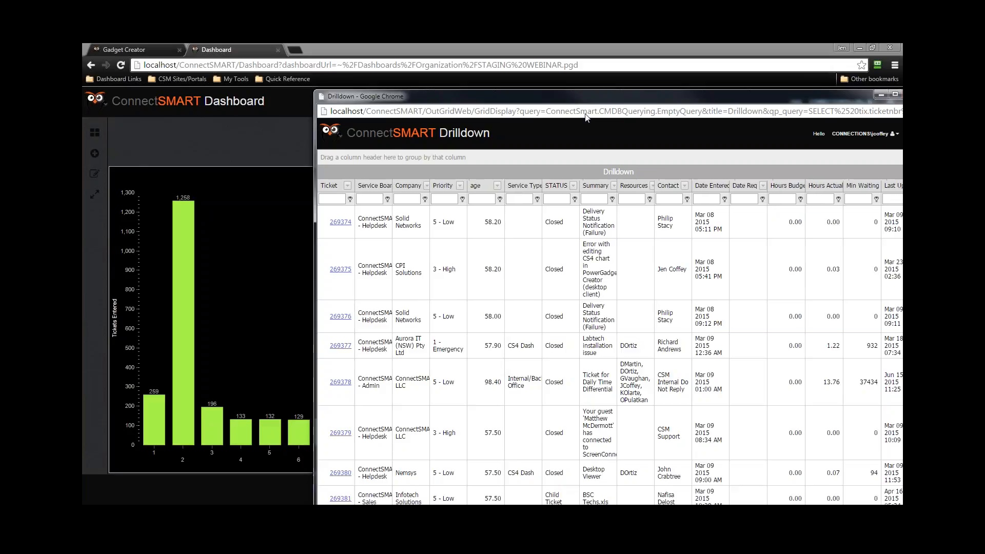
left_click_drag(654, 99, 469, 44)
left_click(888, 48)
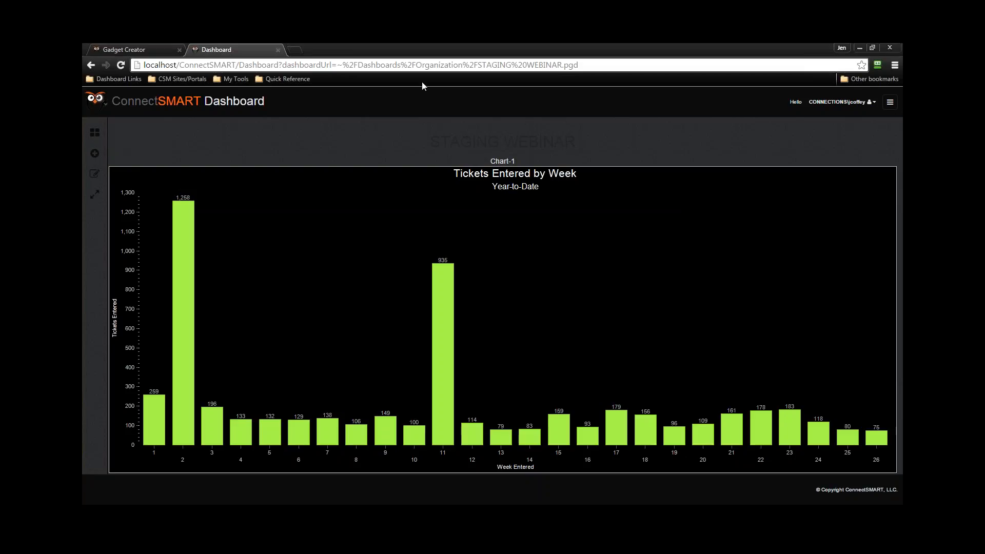
Switch from the STAGING WEBINAR dashboard to the Gadget Creator page.
key("alt+Tab")
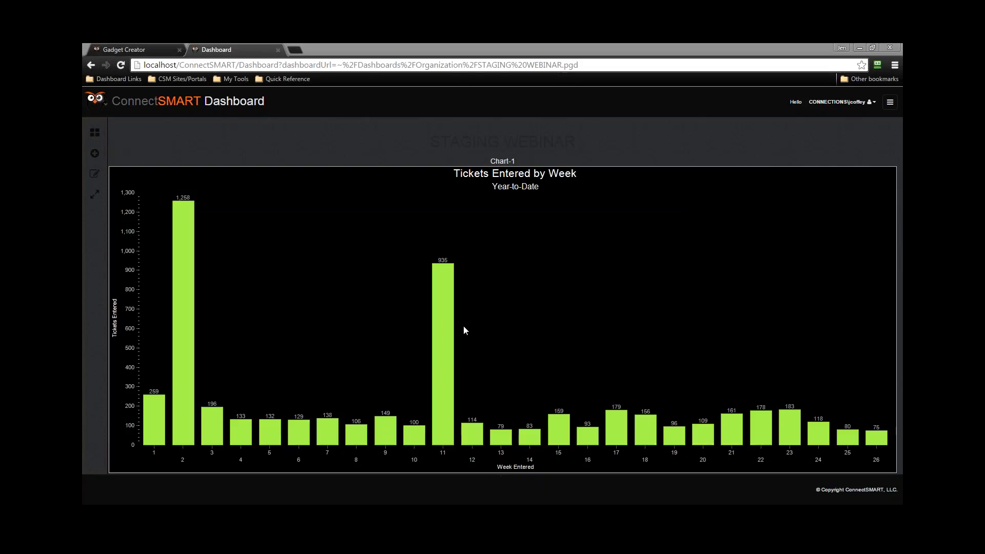
mouse_move(443, 326)
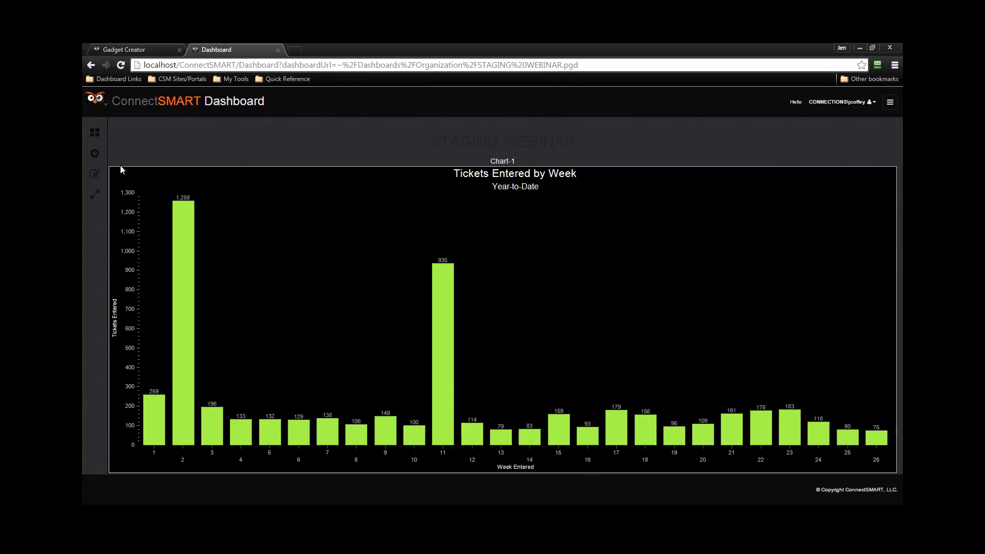
left_click(132, 50)
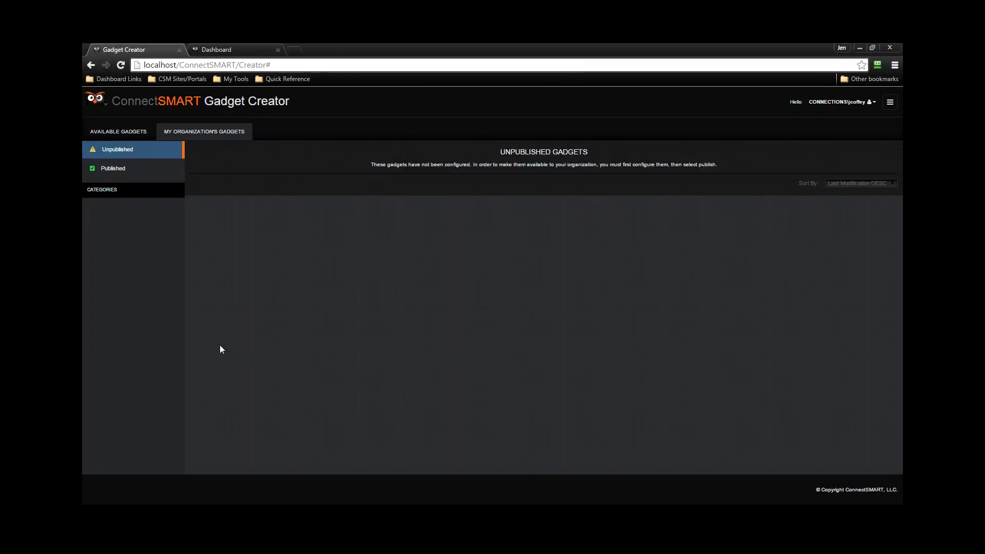
Switch to the ConnectSMART documentation site in Chrome and review the Upcoming Events on its Welcome page.
left_click(818, 511)
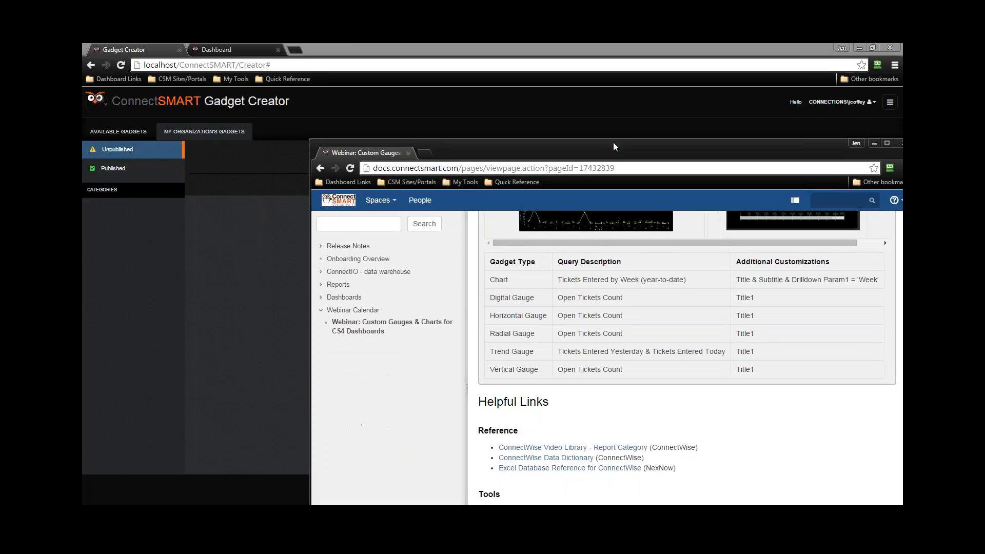
scroll(490, 300, "up", 14)
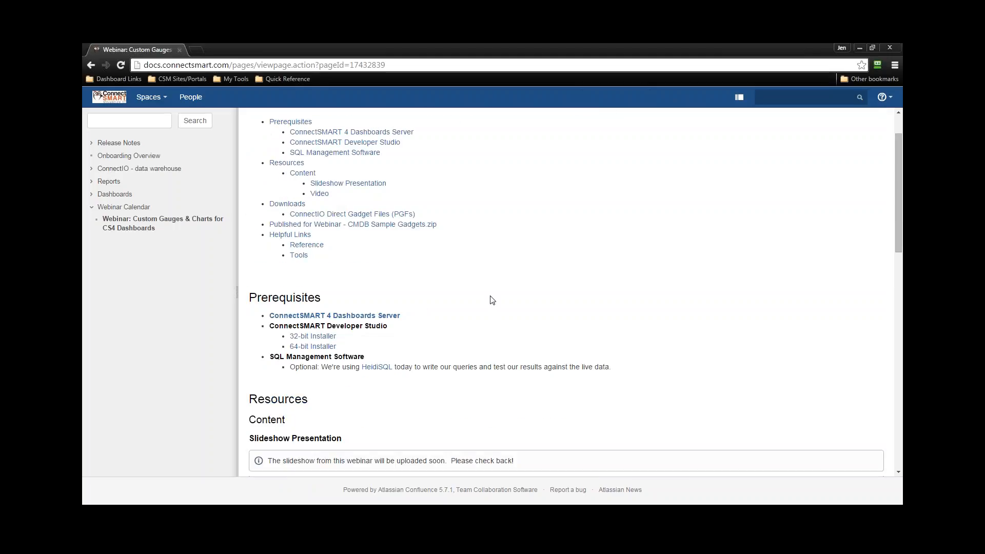
left_click(387, 369)
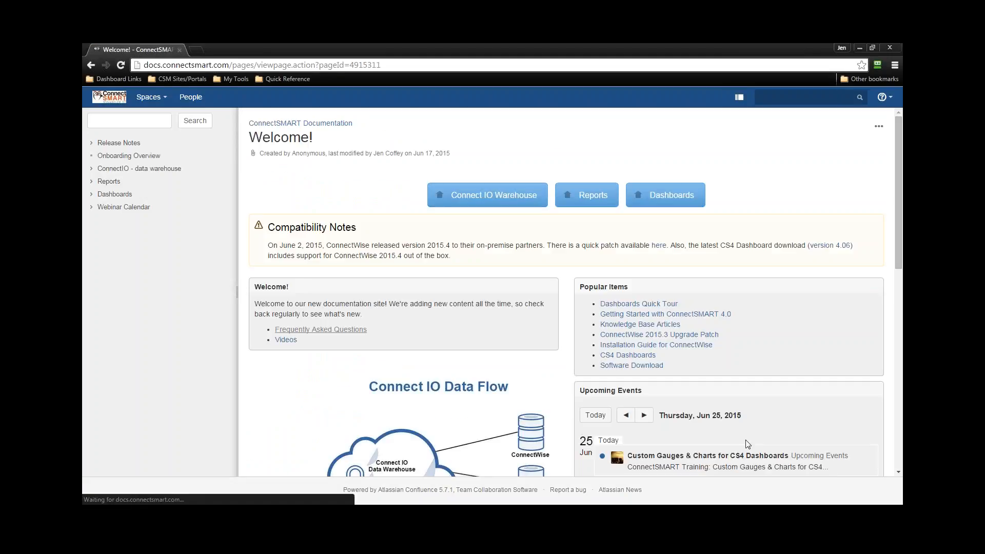
scroll(593, 400, "down", 4)
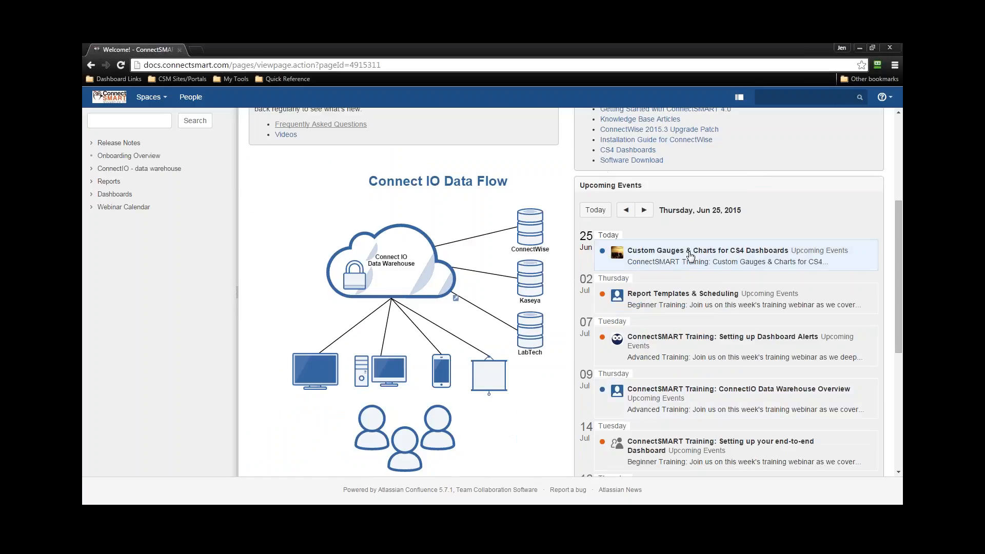
Open the Webinar Calendar and its Custom Gauges & Charts for CS4 Dashboards webinar page.
left_click(93, 209)
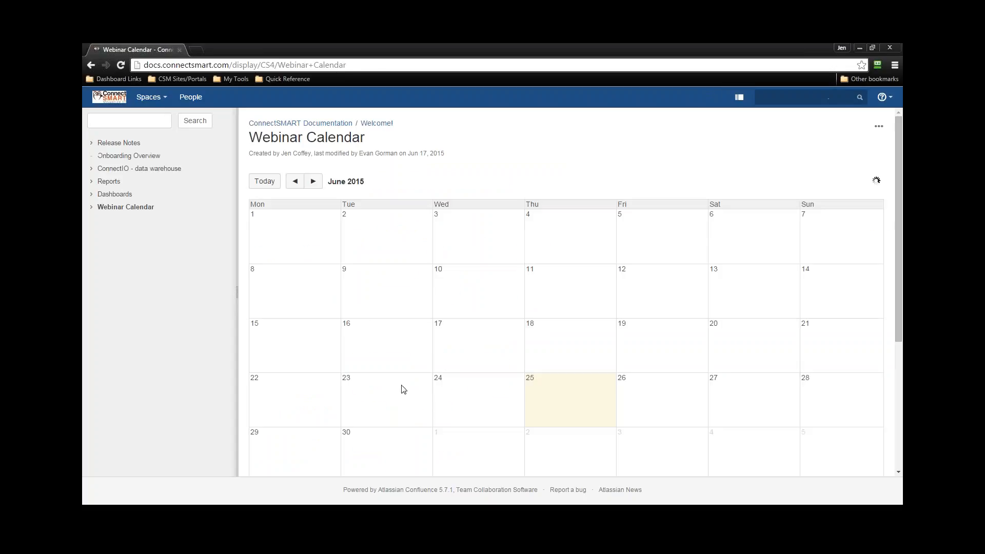
scroll(453, 348, "down", 3)
left_click(92, 206)
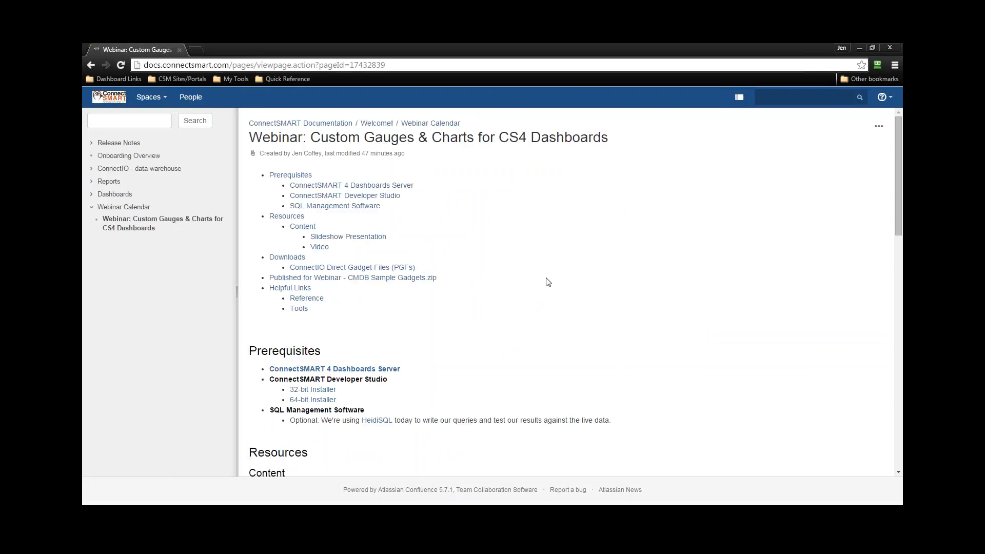
Review the webinar page's prerequisites, the slideshow and video resources, and the downloadable CMDB sample gadgets.
scroll(552, 359, "down", 3)
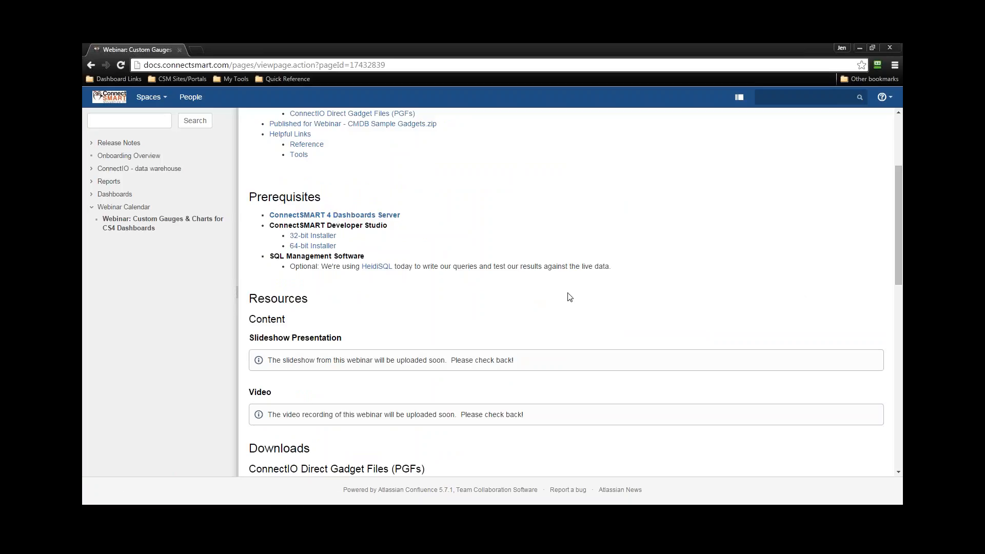
scroll(433, 322, "down", 2)
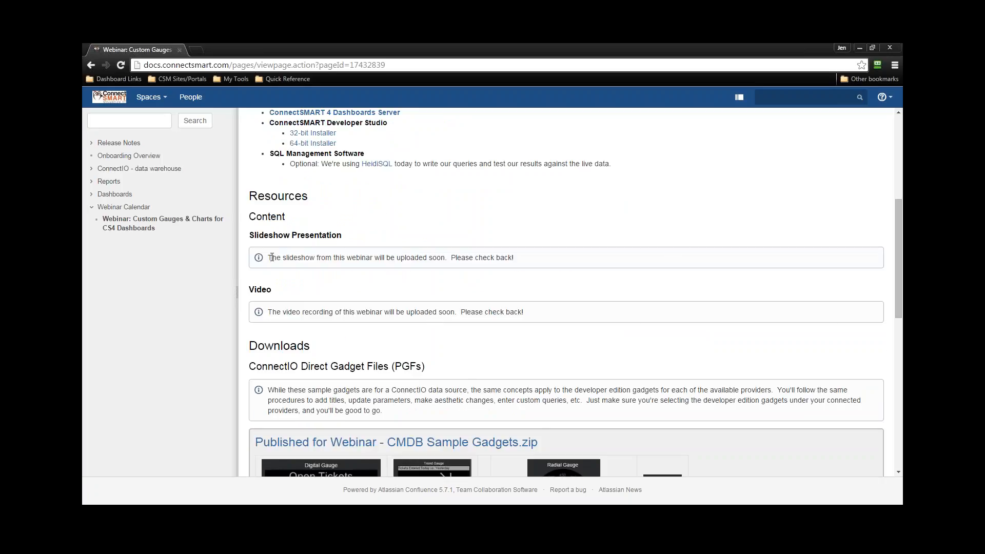
left_click_drag(268, 257, 671, 258)
left_click(672, 259)
scroll(630, 302, "down", 5)
scroll(644, 253, "up", 2)
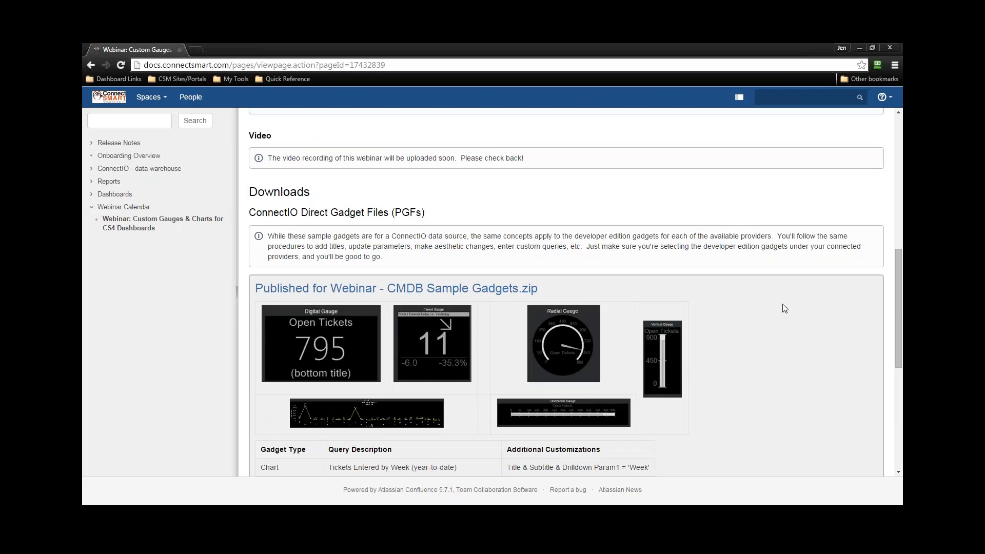
scroll(788, 308, "down", 1)
scroll(700, 439, "down", 1)
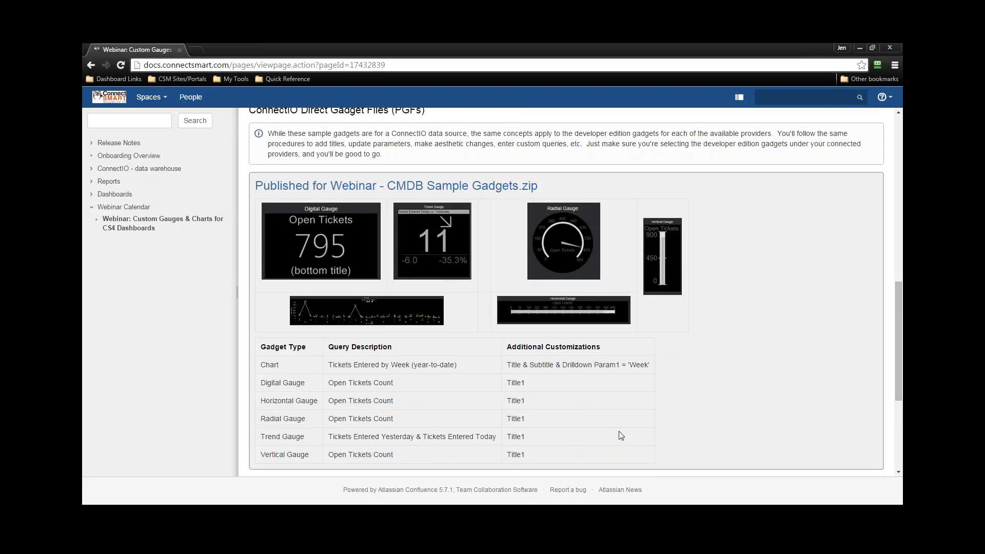
Examine the Chart row's query description and customizations in the sample gadgets table, and the Helpful Links section below it.
left_click_drag(260, 364, 651, 364)
left_click(652, 365)
left_click_drag(650, 365, 529, 365)
left_click(530, 365)
scroll(746, 353, "down", 5)
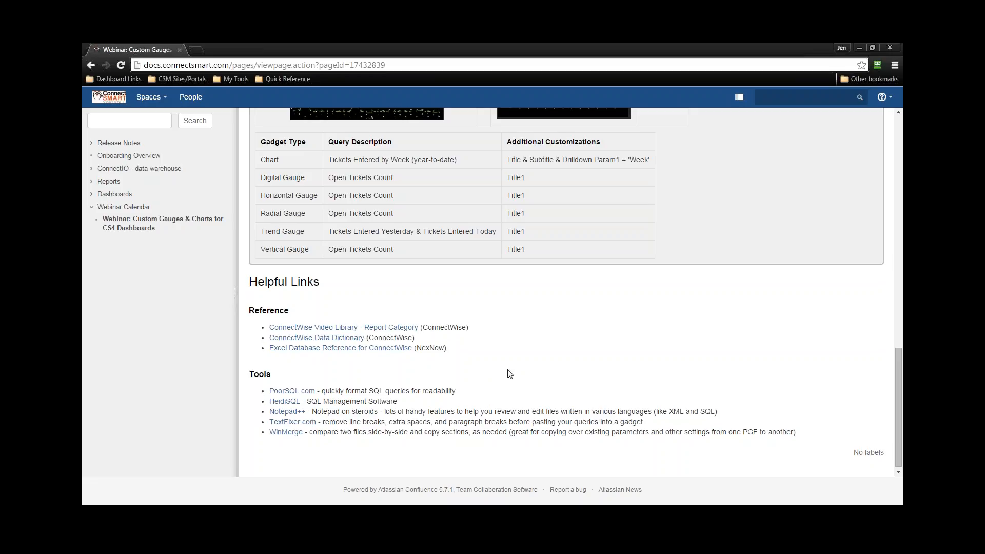
scroll(511, 374, "down", 1)
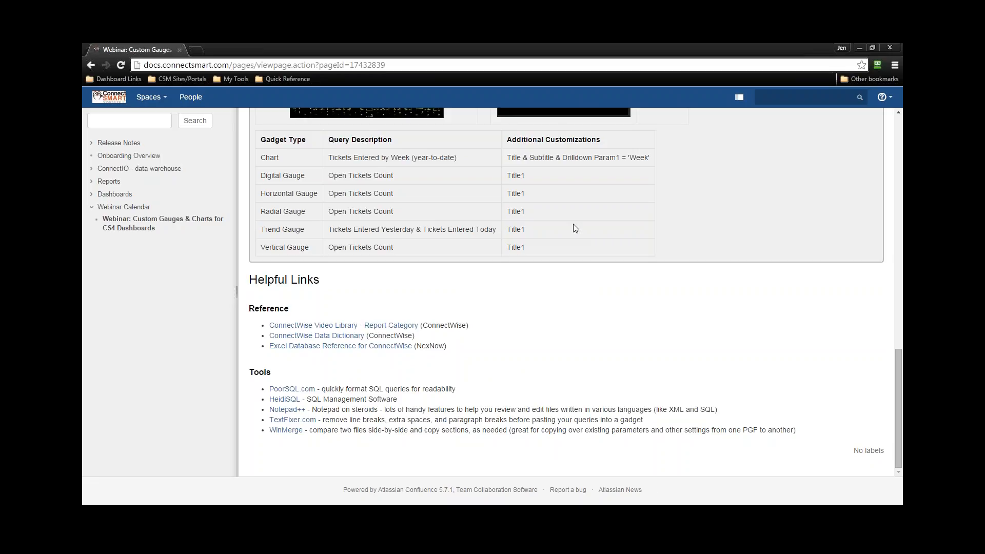
Switch to the TextFixer Remove Line Breaks page in Chrome and copy the drilldown query text without line breaks.
key("alt+Tab")
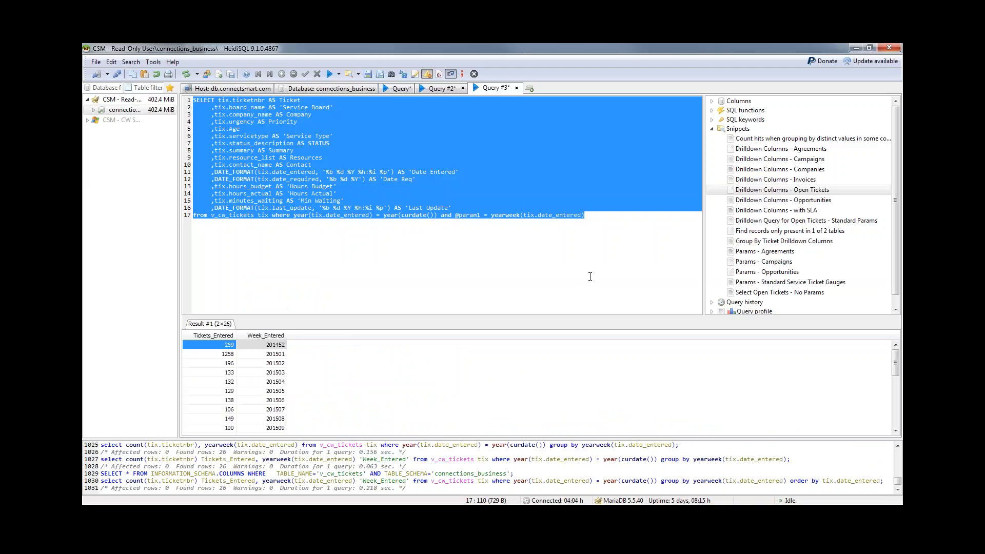
left_click(590, 276)
key("alt+Tab")
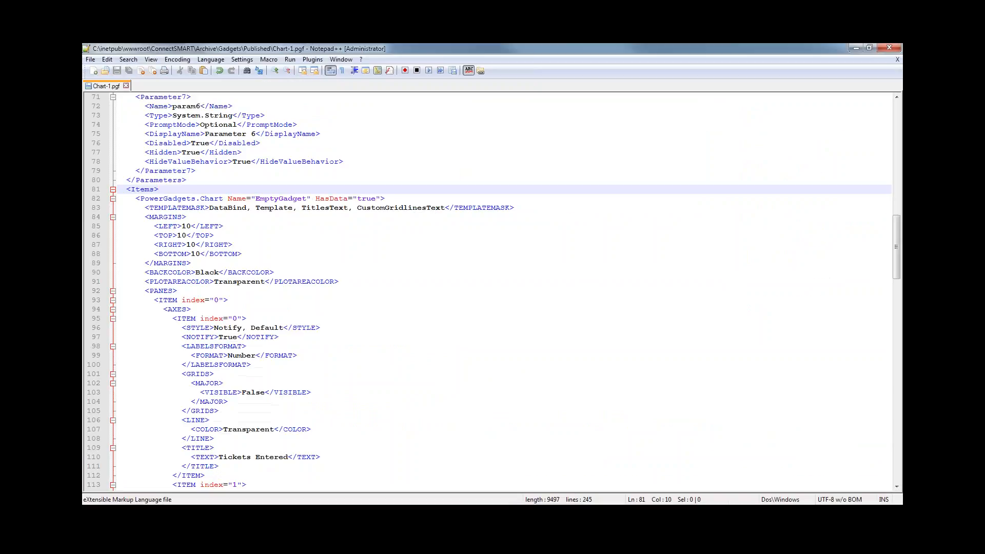
key("alt+Tab")
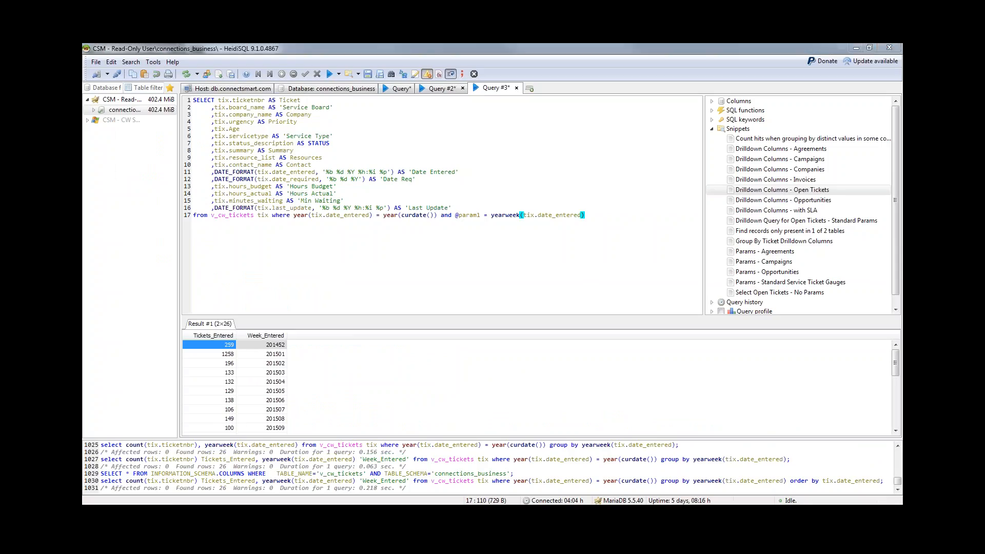
key("alt+Tab")
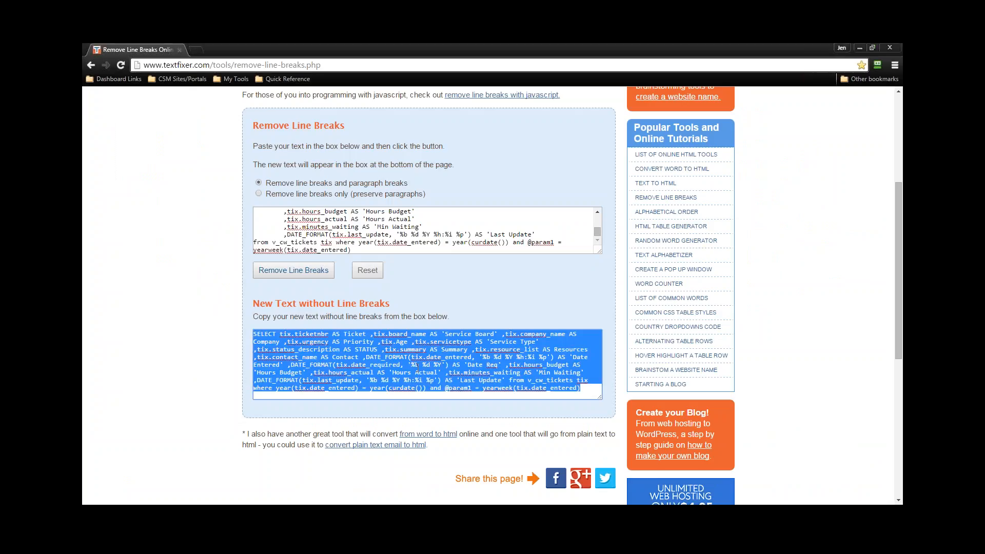
left_click(592, 388)
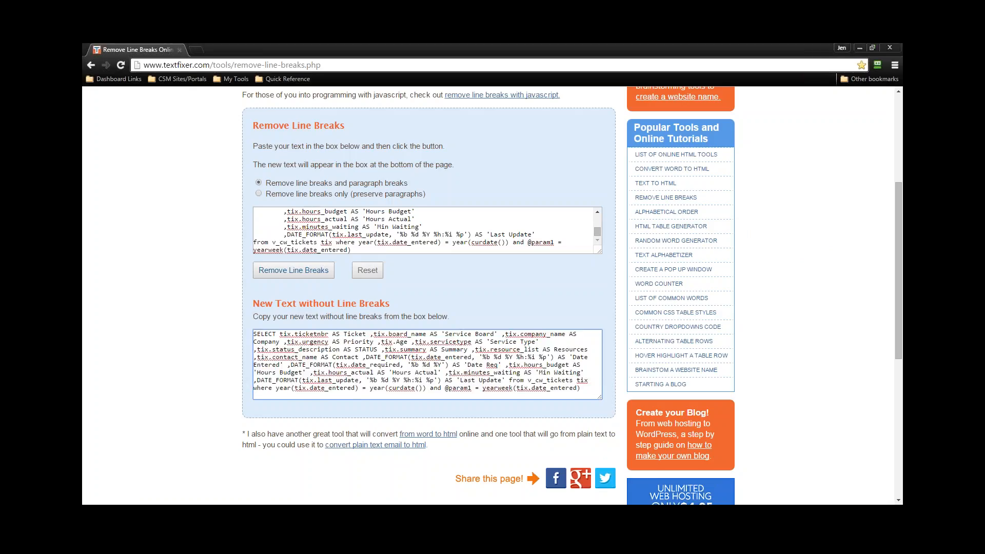
left_click_drag(582, 388, 161, 327)
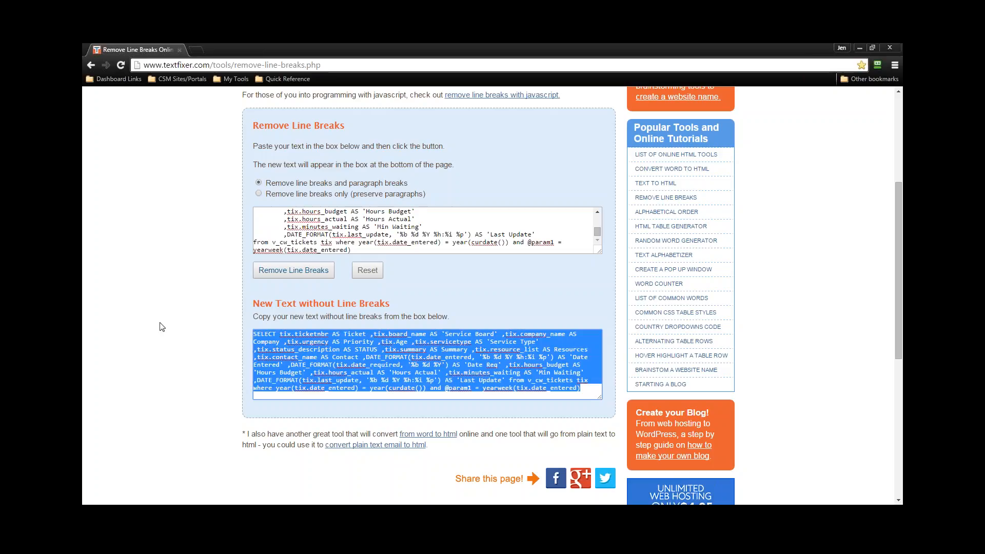
left_click(333, 357)
left_click_drag(585, 391, 226, 333)
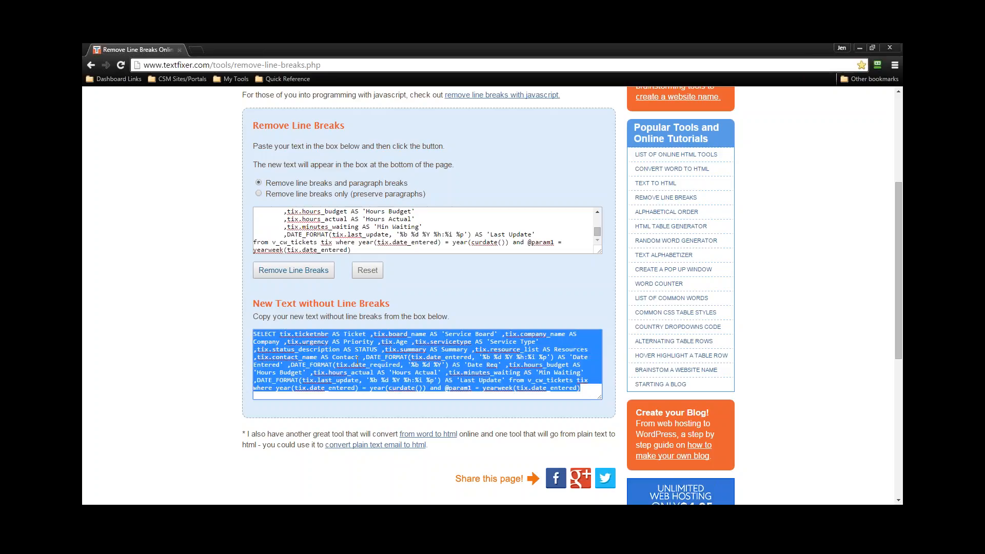
left_click(165, 206)
Open the bookmarked Poor SQL formatter, paste the single-line drilldown query as input, and format it.
left_click(248, 77)
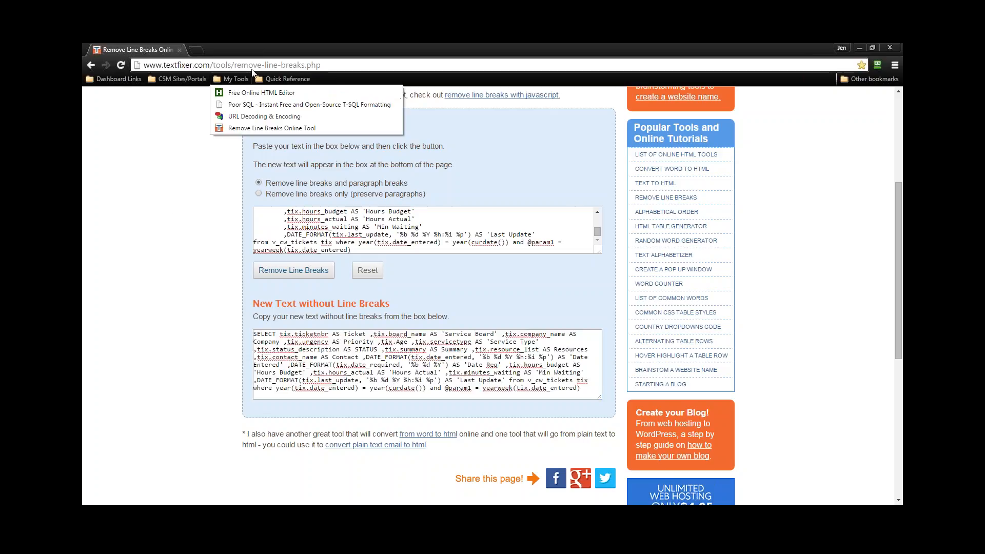
left_click(237, 104)
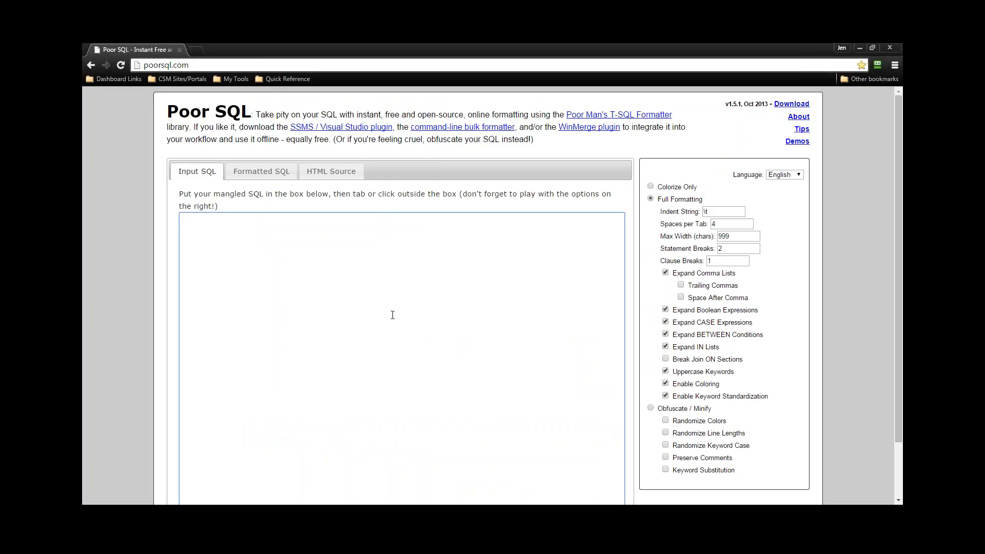
key("ctrl+v")
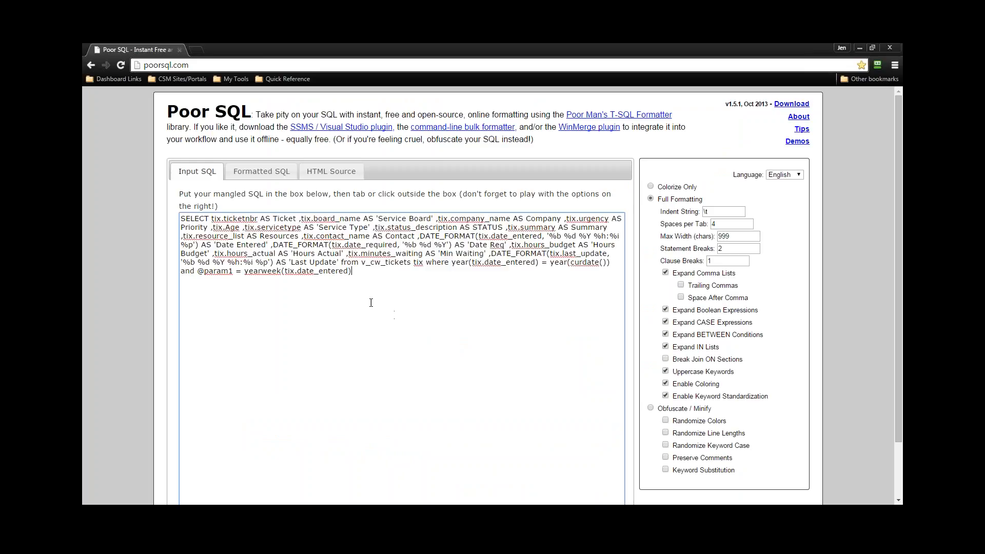
key("Tab")
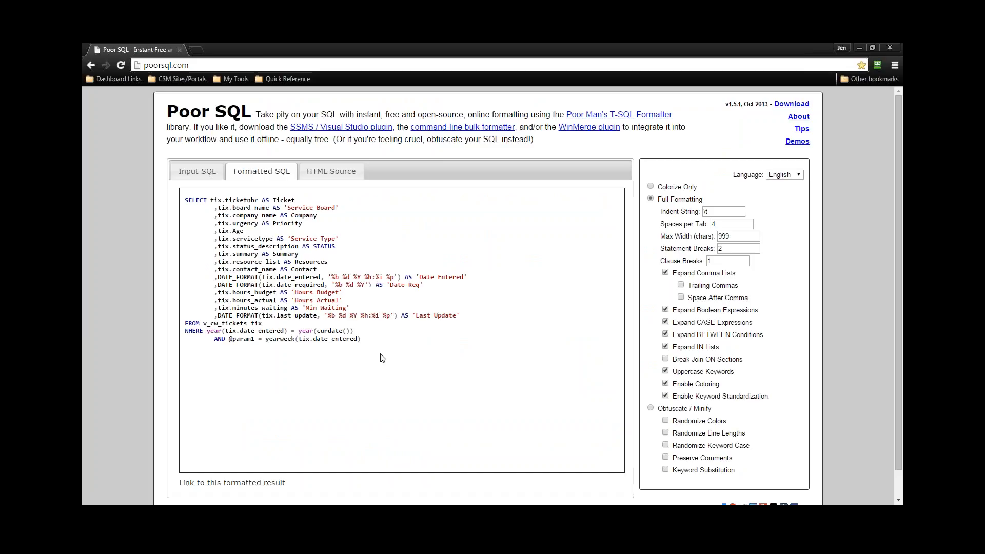
Compare the formatted drilldown query with the original input SQL in Poor SQL.
left_click_drag(361, 339, 185, 200)
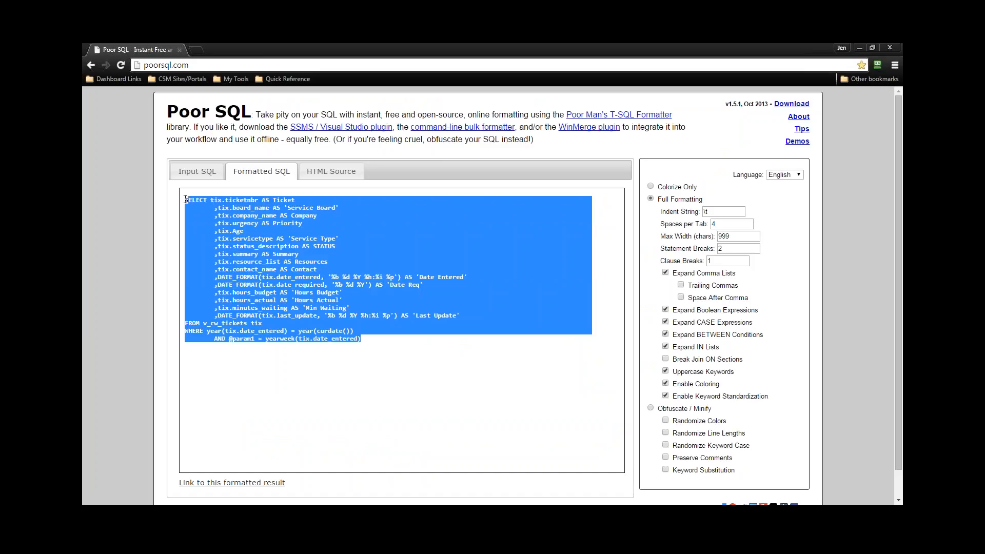
left_click(426, 358)
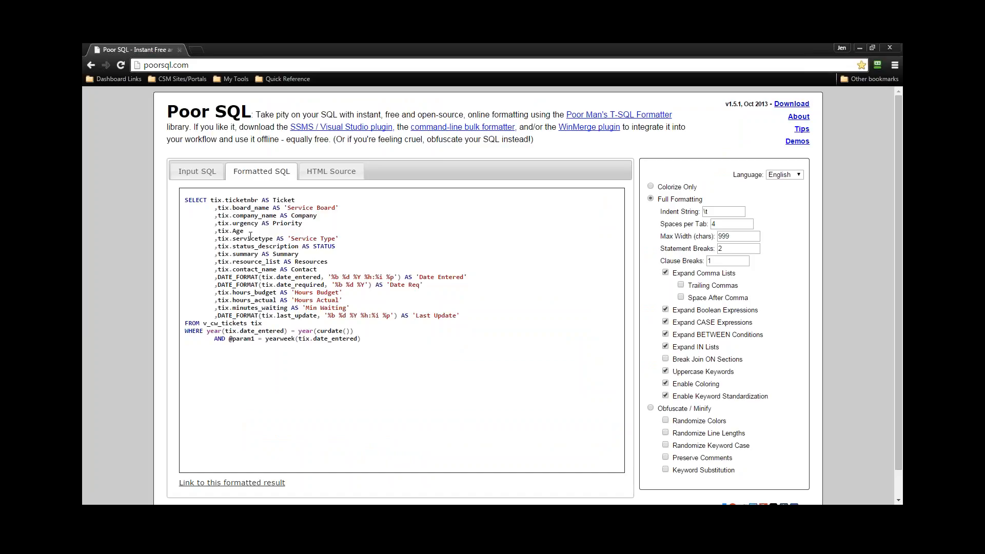
left_click(195, 171)
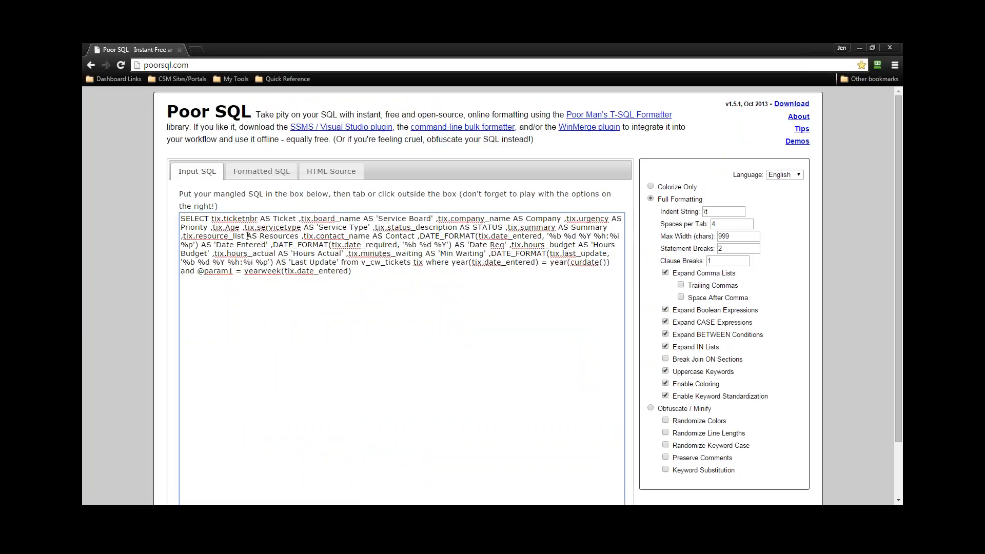
left_click(269, 190)
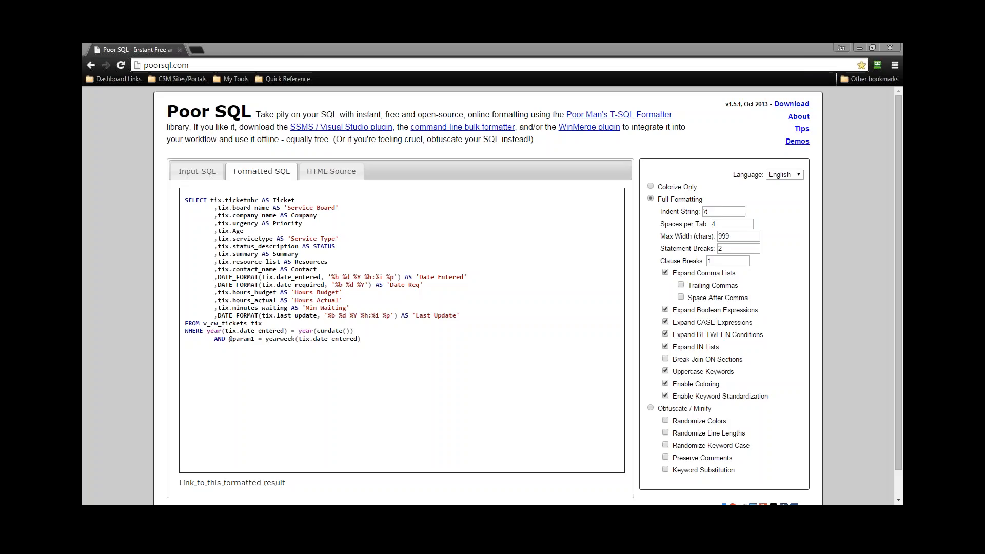
left_click(502, 374)
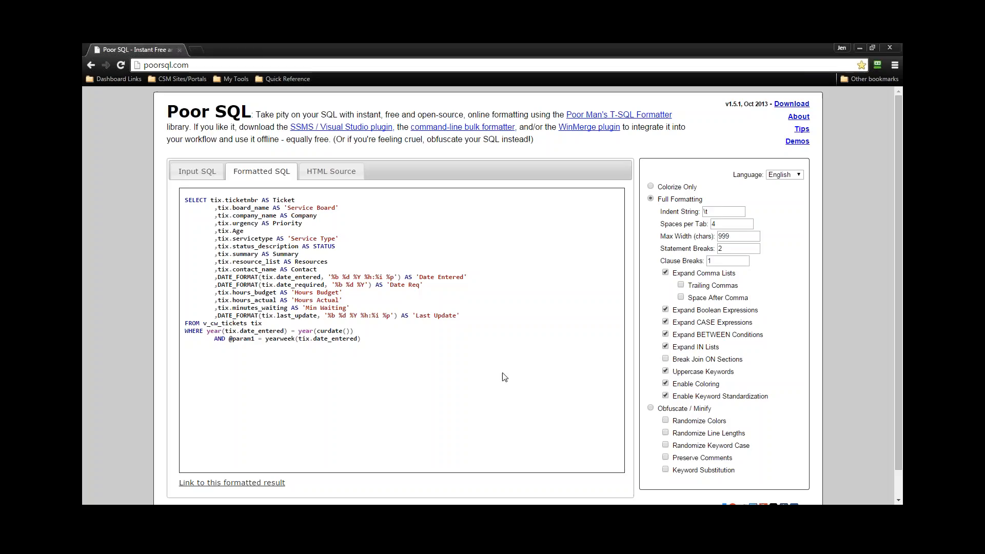
left_click(576, 509)
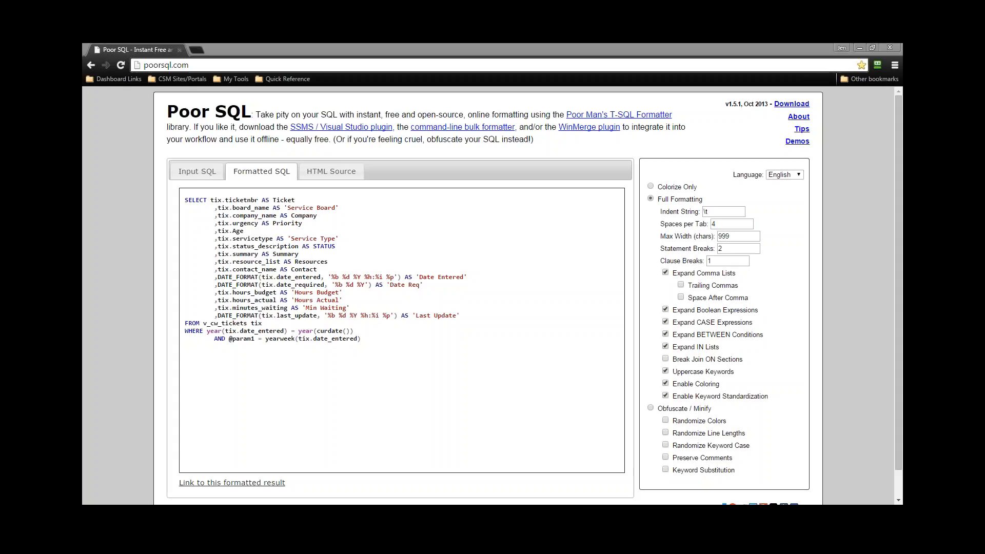